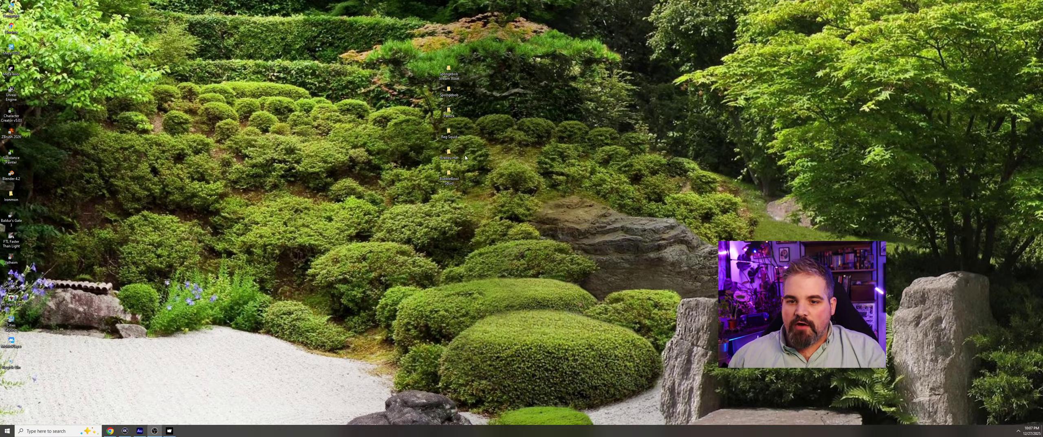
- Open the Spongebob folder from the desktop and arrange the Mixamo browser window beside it at full screen height
double_click(448, 95)
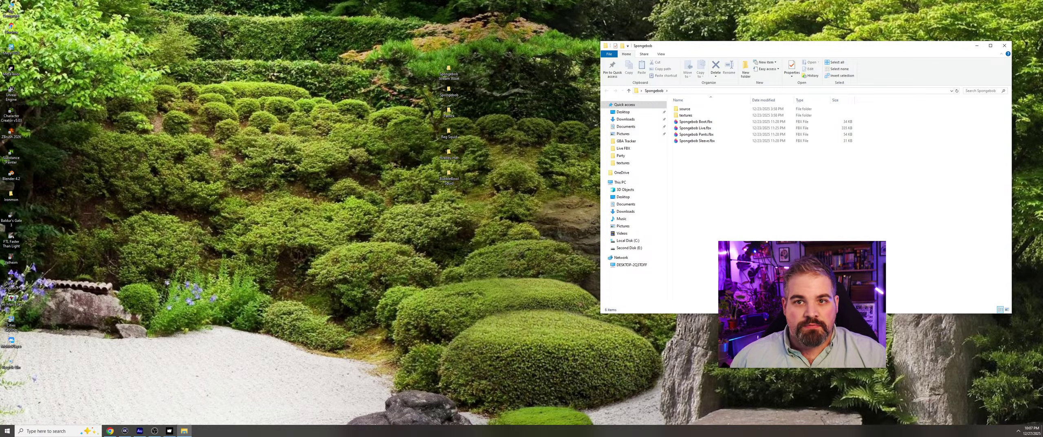
click(110, 431)
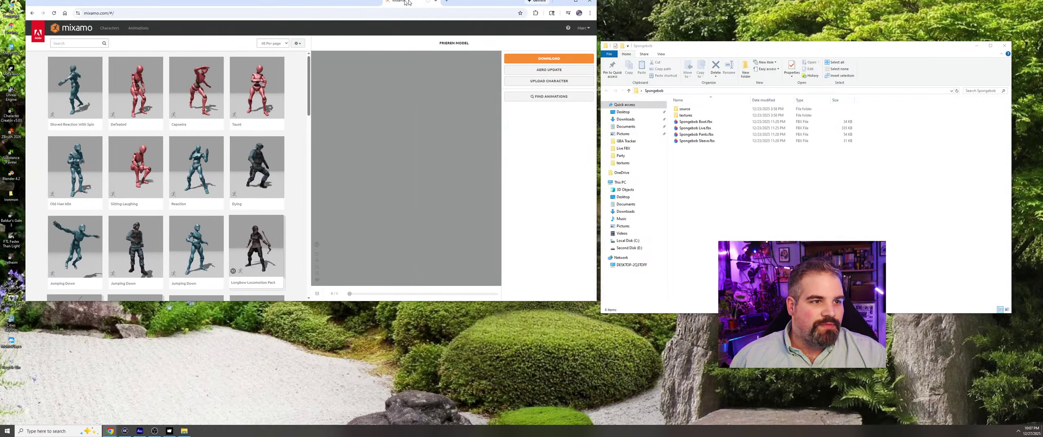
drag(412, 6, 2, 1)
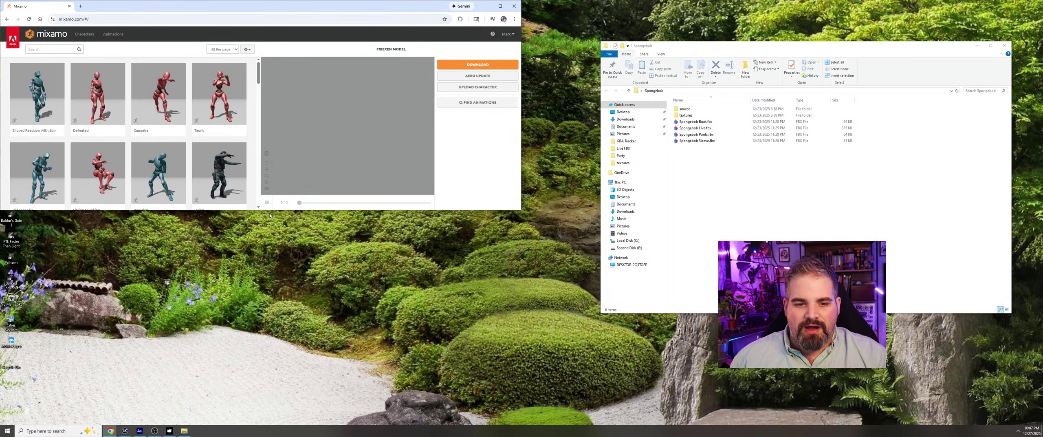
drag(270, 210, 270, 424)
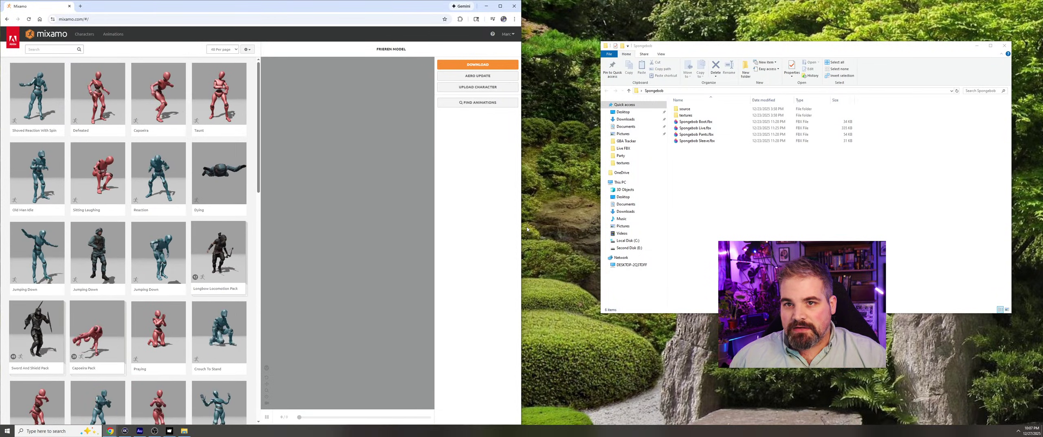
drag(519, 229, 590, 244)
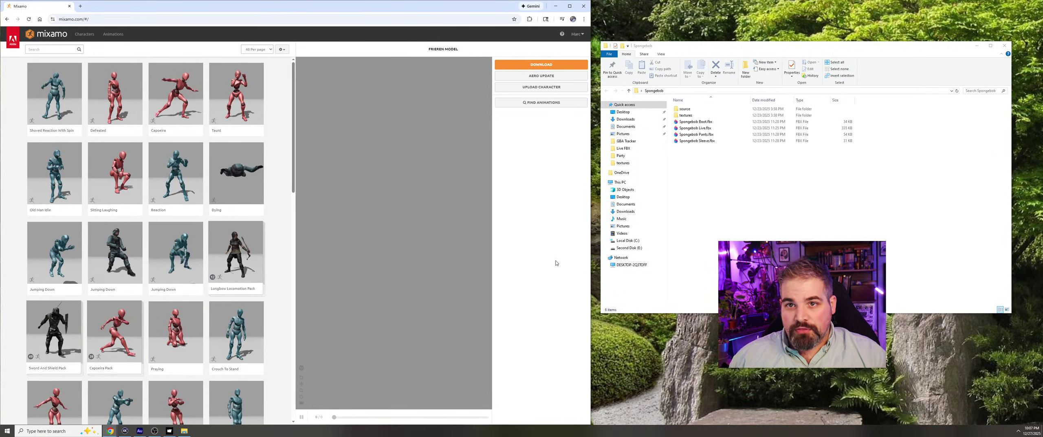
- Upload Spongebob Live.fbx from the folder as a new Mixamo character and maximize the browser window
click(583, 87)
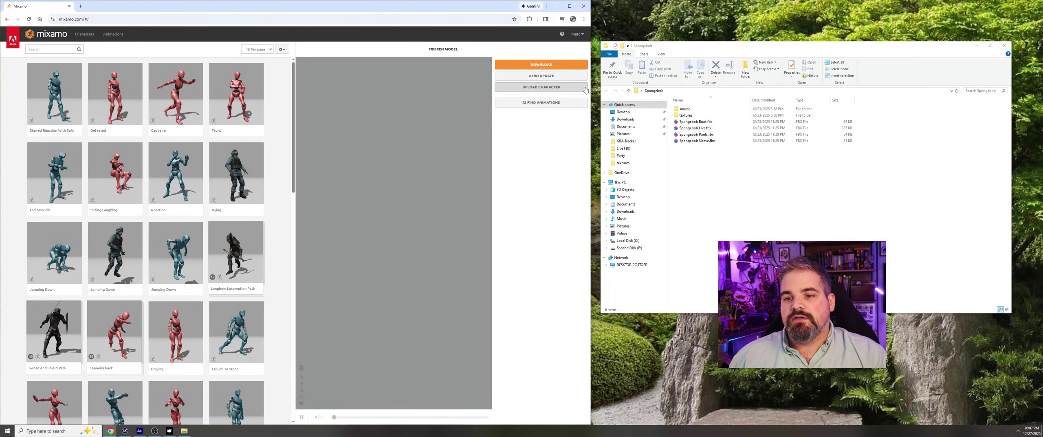
drag(695, 128, 266, 198)
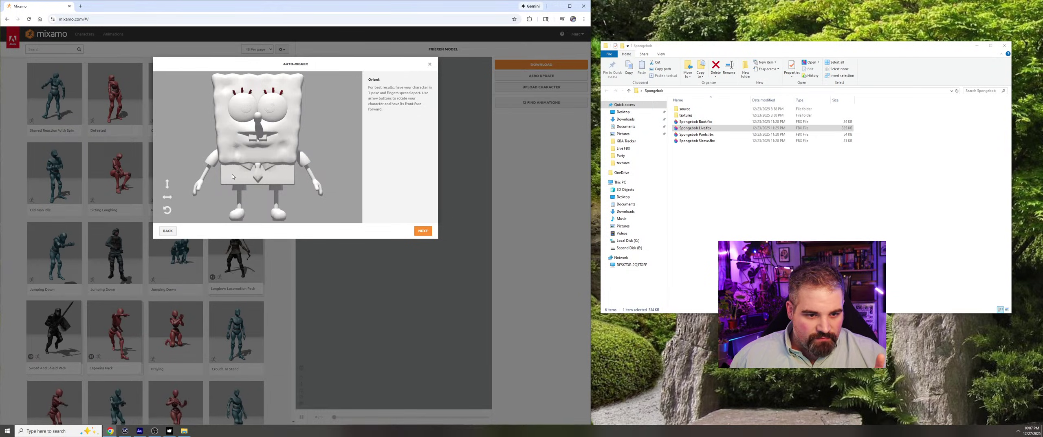
click(570, 6)
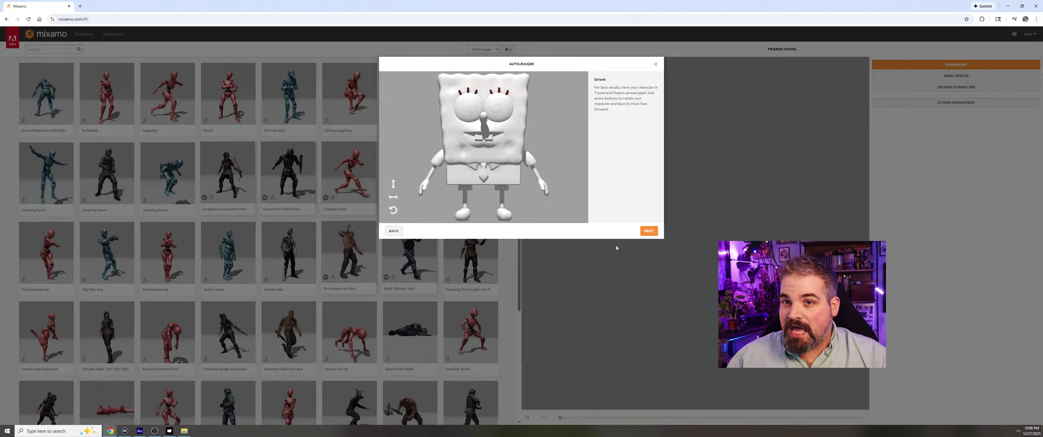
- Accept the character's orientation and place the chin, wrist, elbow, knee and groin markers on the model with symmetry on
click(649, 231)
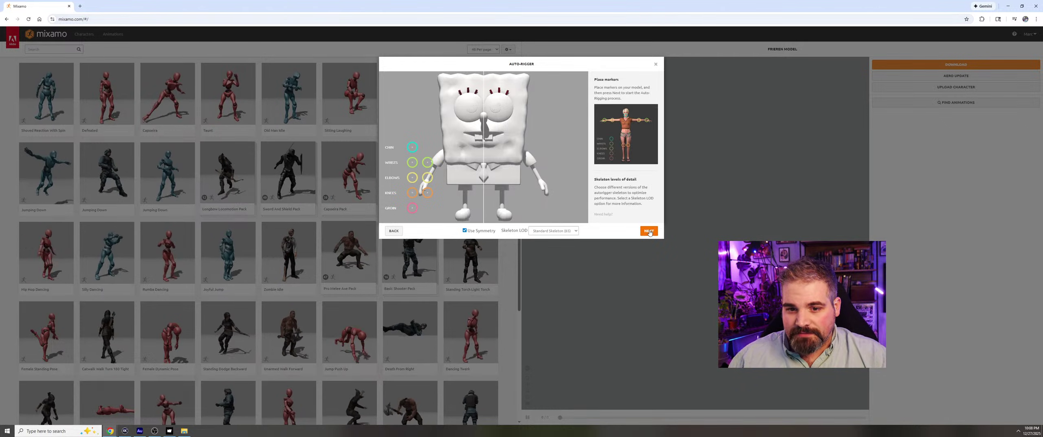
drag(412, 147, 484, 151)
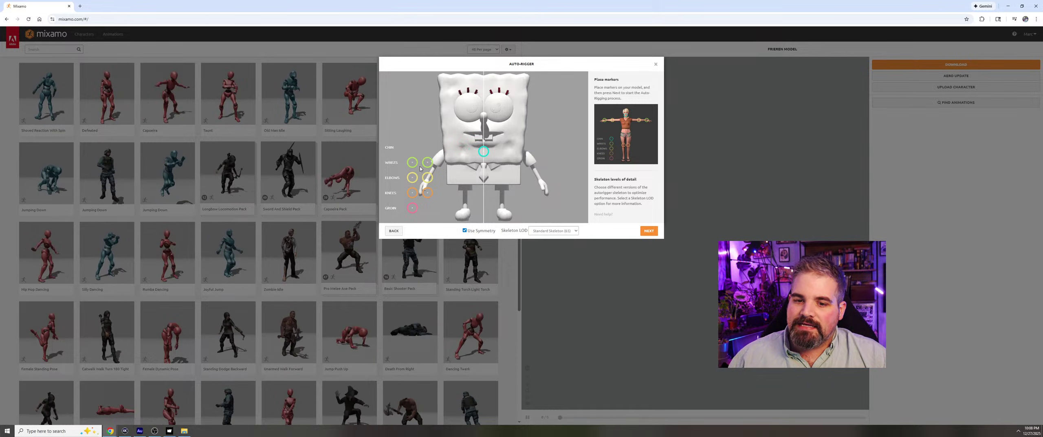
mouse_move(412, 162)
mouse_down()
mouse_move(424, 183)
mouse_move(433, 171)
mouse_move(412, 198)
mouse_move(465, 199)
mouse_move(483, 186)
mouse_up()
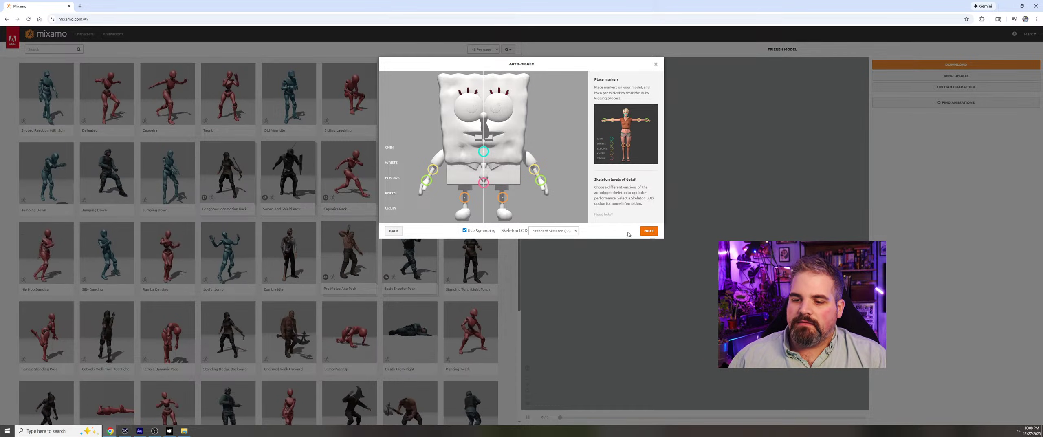
- Auto-rig the character with the Standard Skeleton and proceed with it as the new character
click(542, 230)
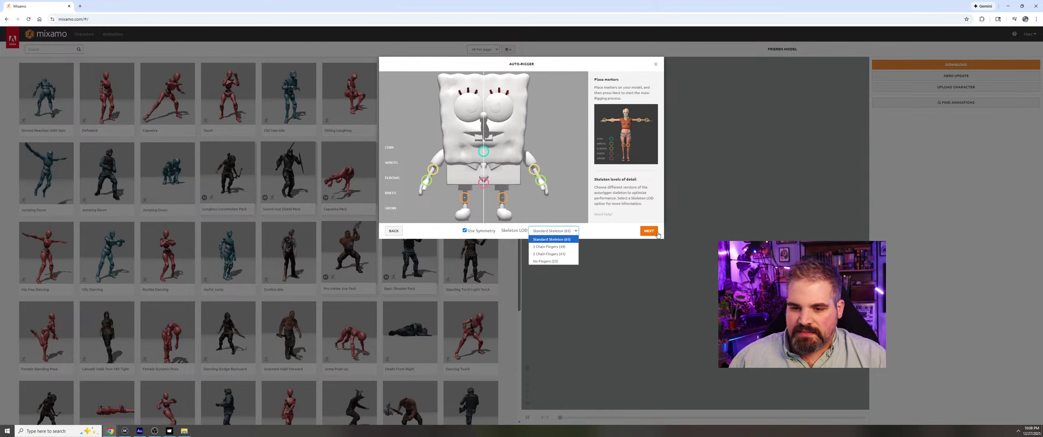
click(656, 232)
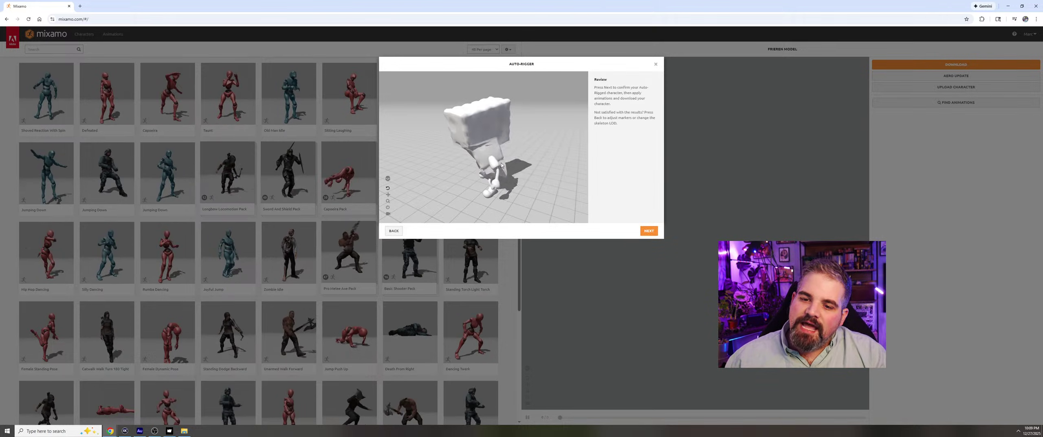
click(648, 231)
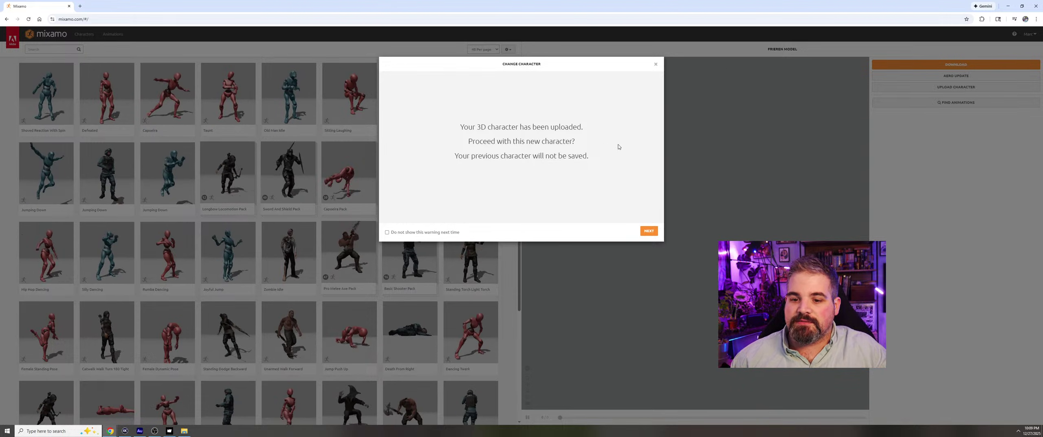
click(649, 231)
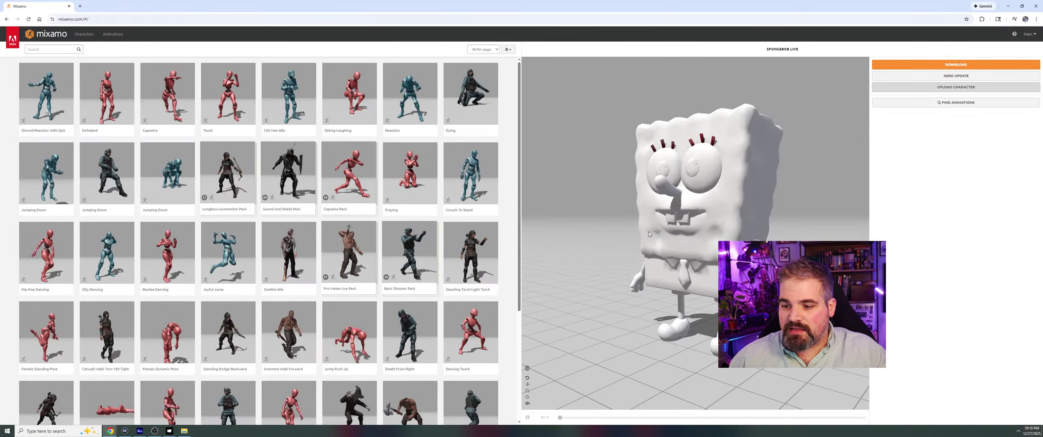
- Preview the Crouch To Stand, Taunt and Defeated animations on the rigged character, and remove the applied animation
mouse_move(654, 243)
mouse_down()
mouse_move(699, 243)
mouse_move(697, 203)
mouse_move(707, 238)
mouse_up()
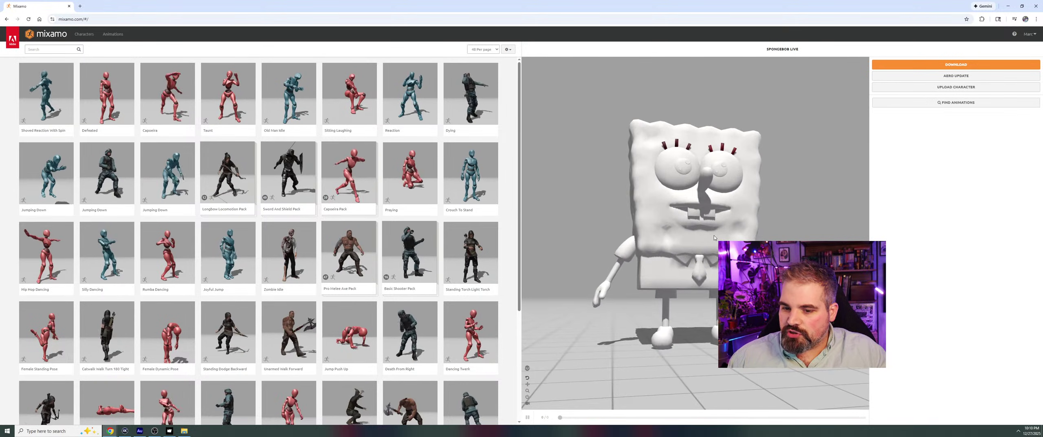
click(482, 199)
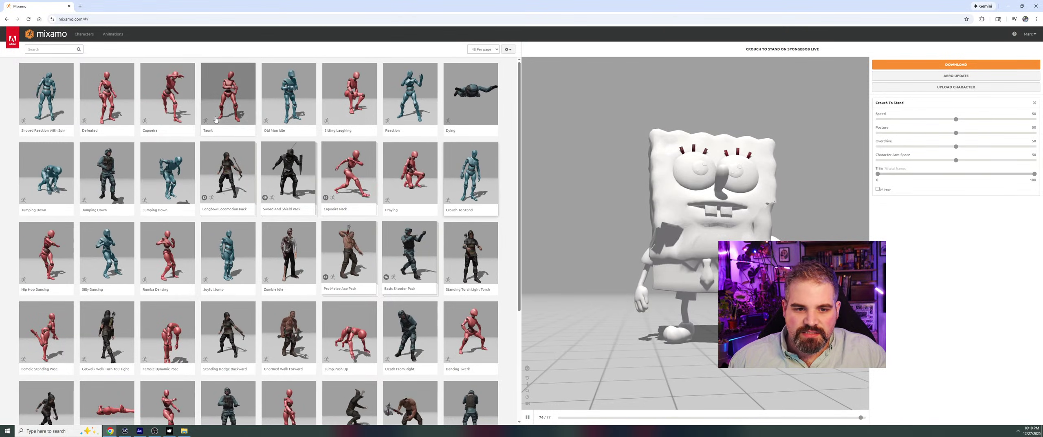
click(241, 103)
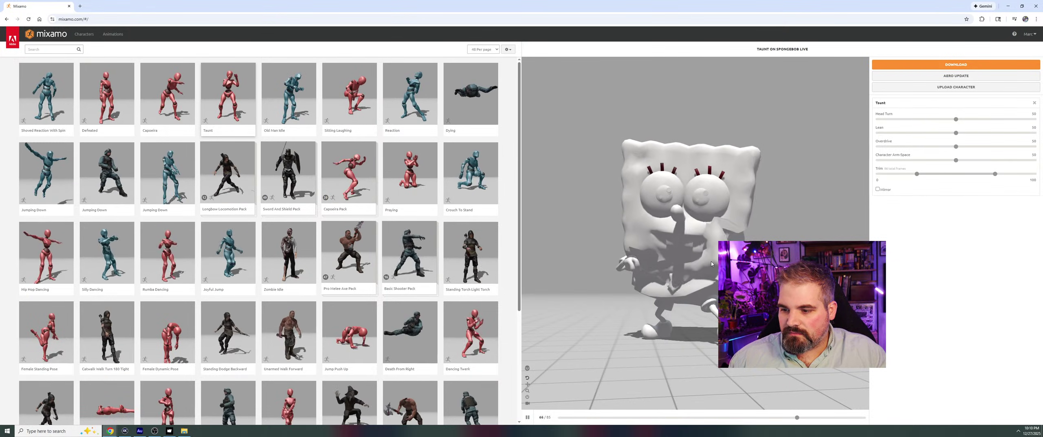
click(112, 98)
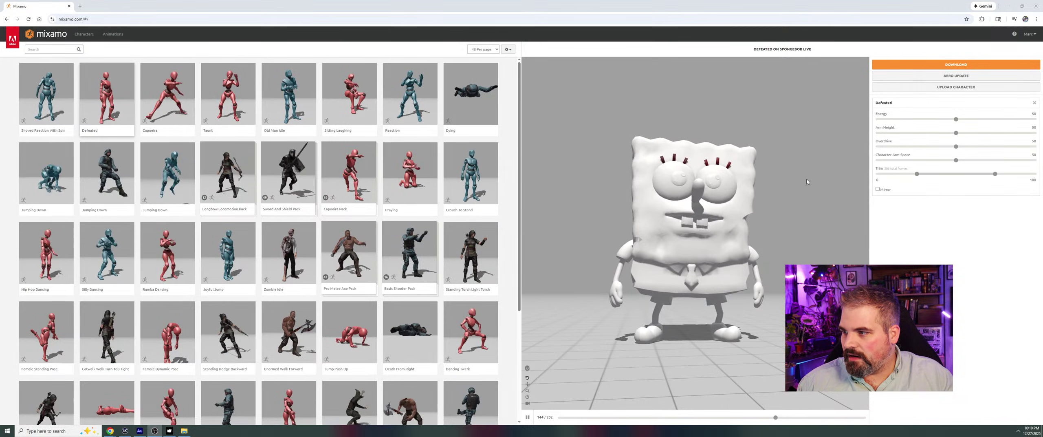
click(1034, 103)
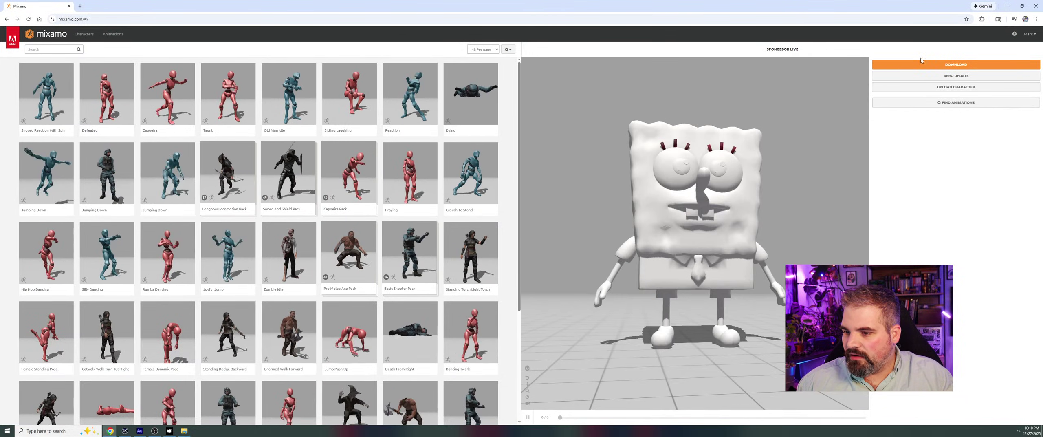
- Download the rigged character as FBX Binary with the pose set to Original Pose
click(918, 66)
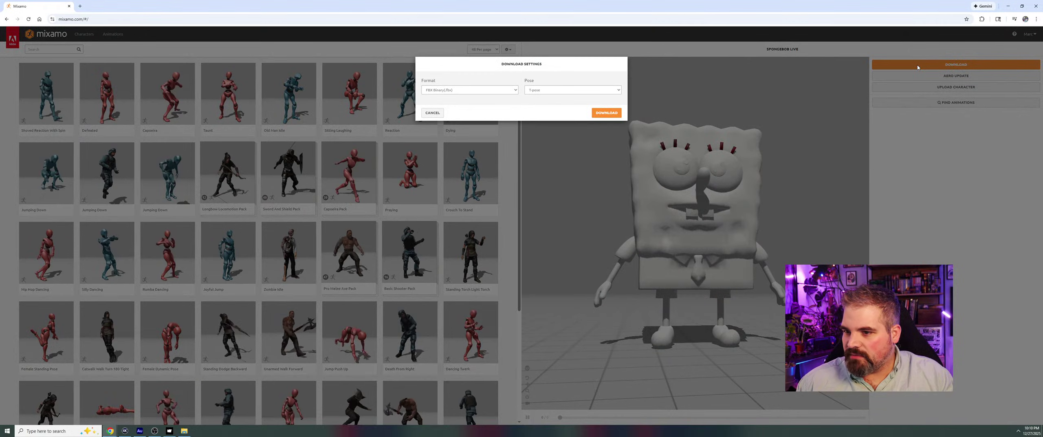
click(539, 90)
click(541, 91)
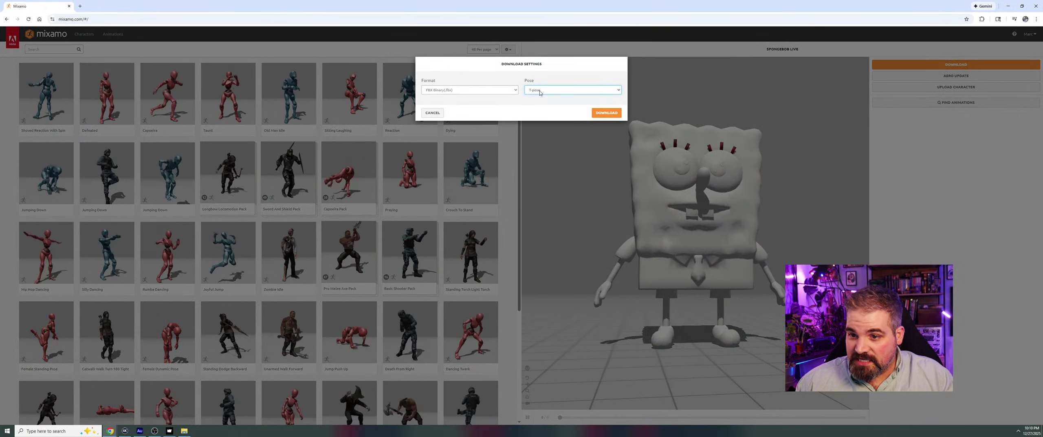
click(542, 90)
click(542, 105)
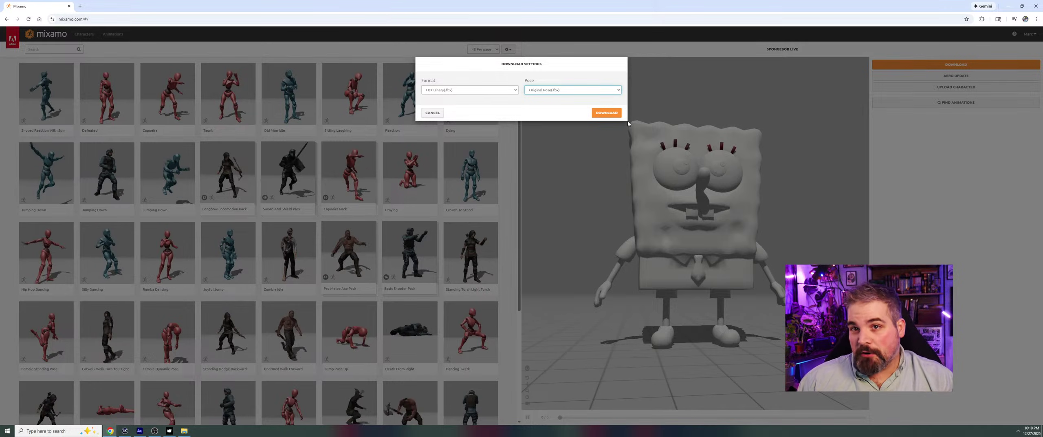
click(606, 113)
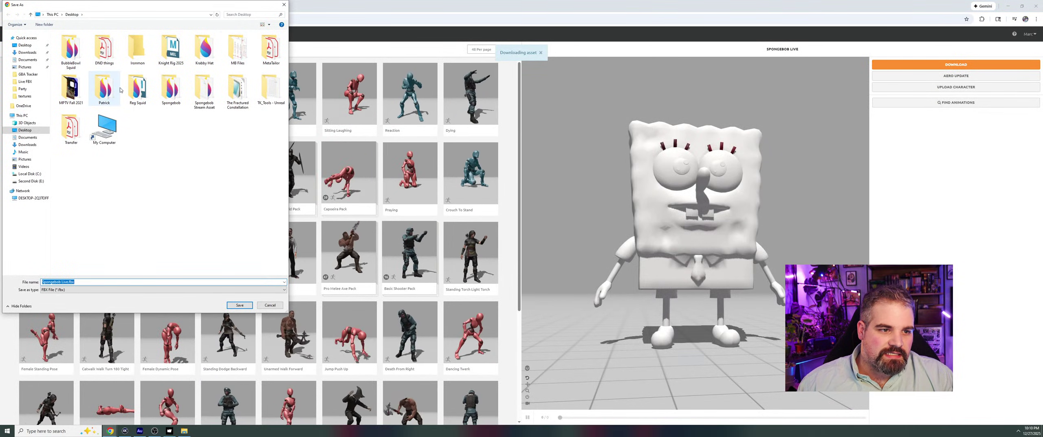
- Save the download in the desktop's Spongebob folder as Spongebob MIX.fbx
double_click(170, 89)
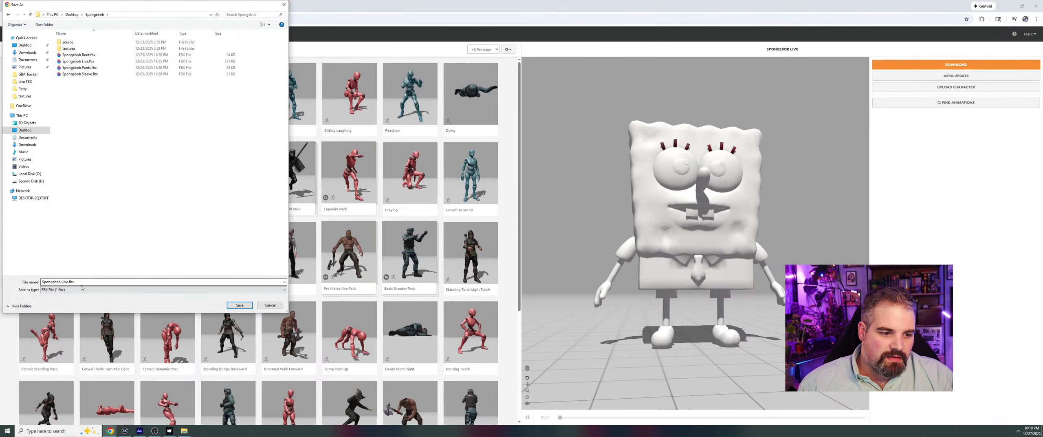
click(76, 282)
click(68, 282)
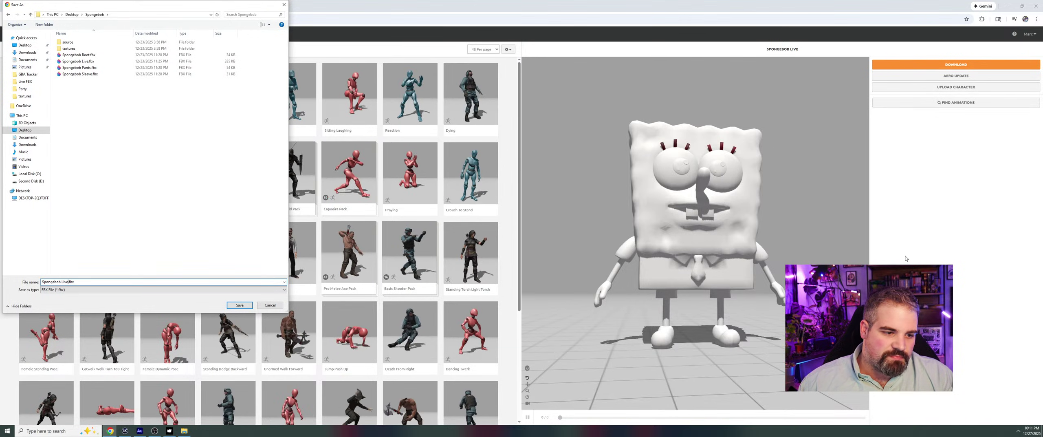
key(BackSpace)
key(BackSpace)
key(BackSpace)
key(BackSpace)
text(MIX)
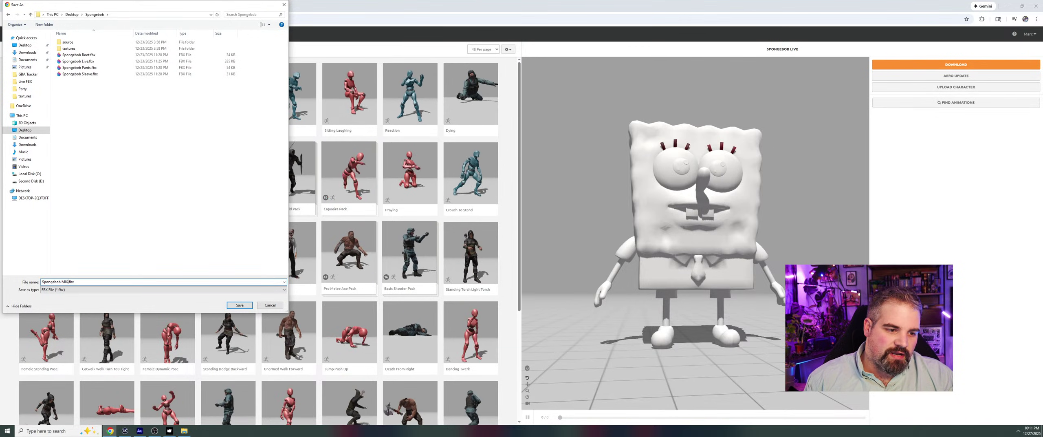
key(Return)
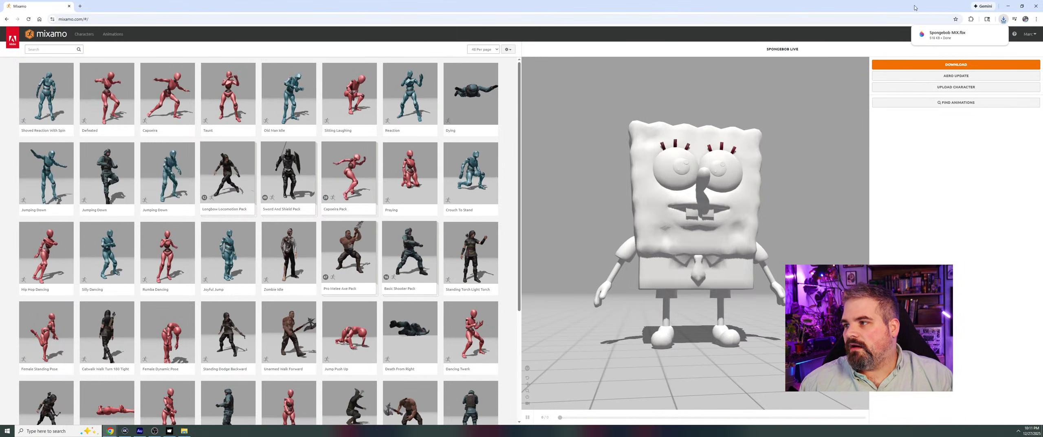
- Switch to METATAILOR and create a new project named Spongebob from the Male Skinny starter mannequin
click(1008, 6)
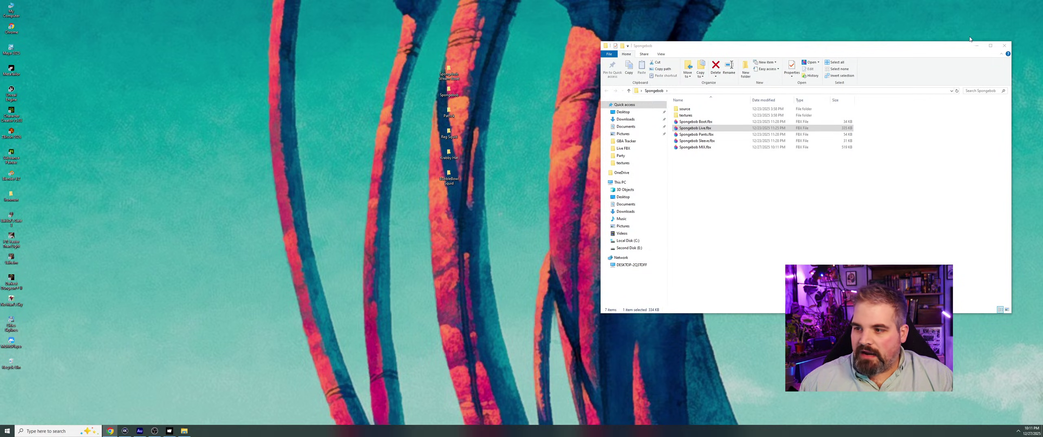
click(1005, 46)
click(176, 432)
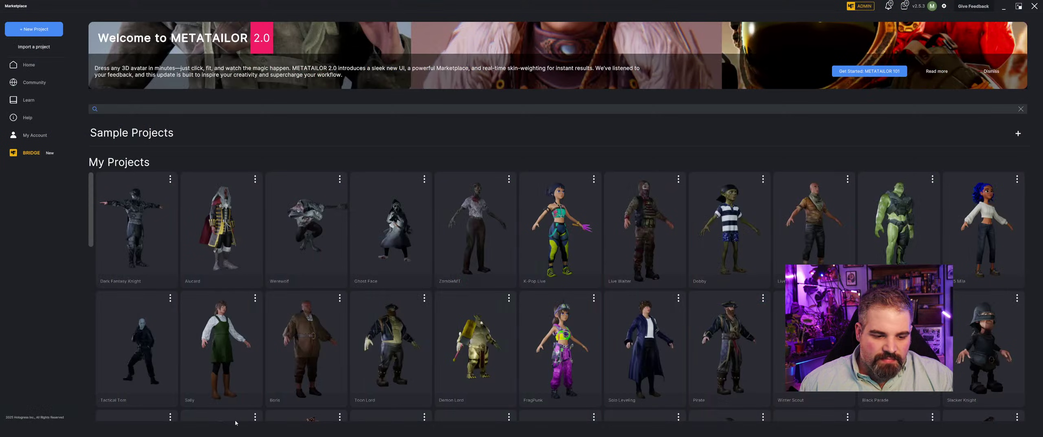
click(46, 27)
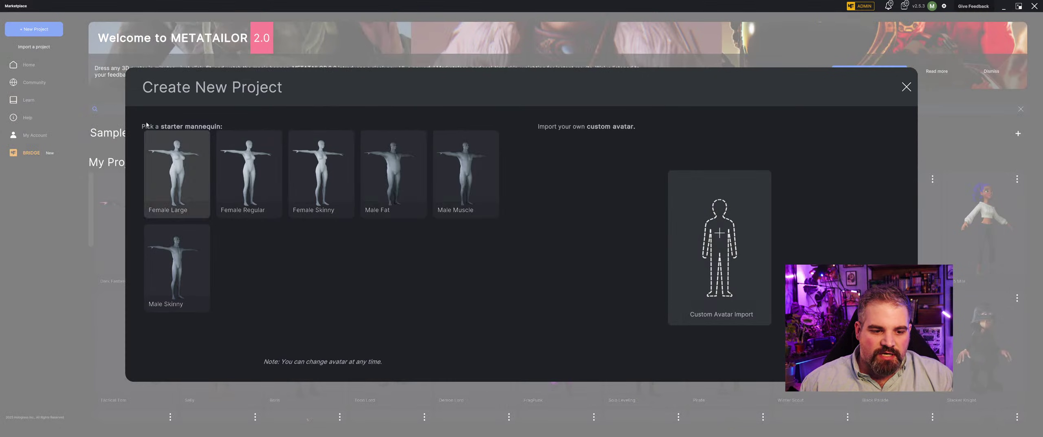
click(164, 261)
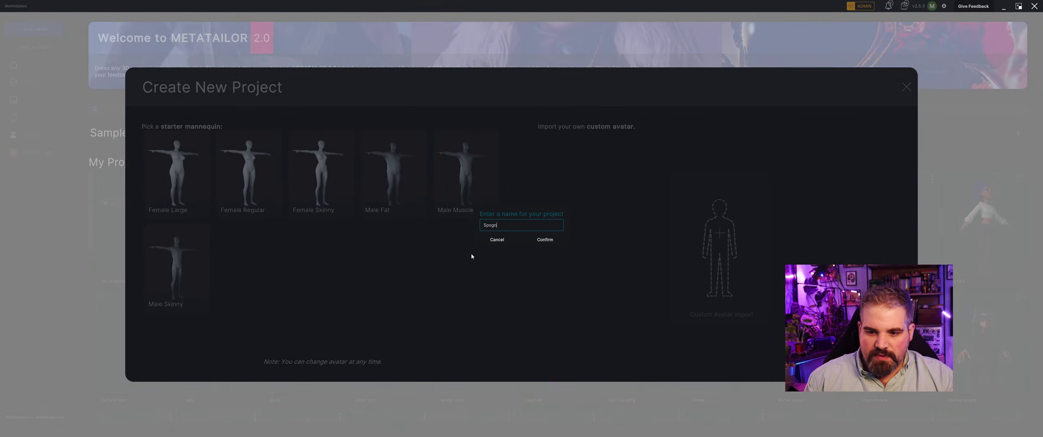
text(Spongebn)
key(Return)
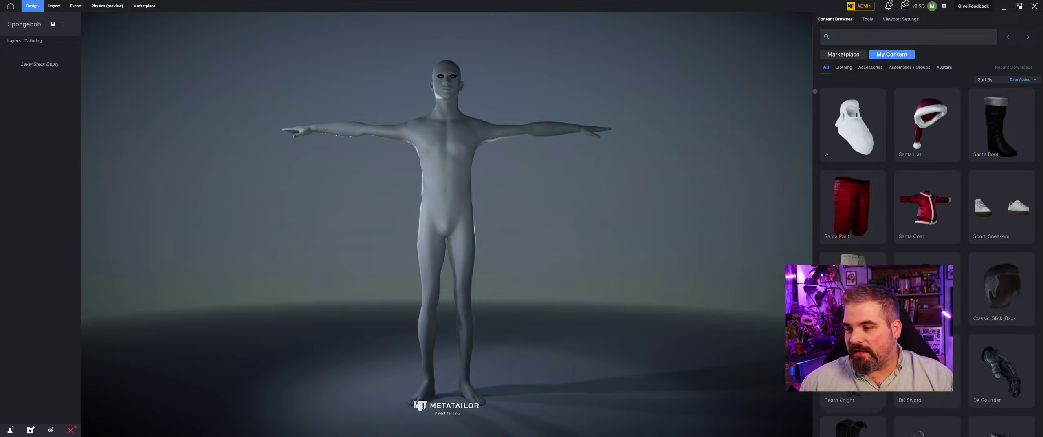
- Import Spongebob MIX.fbx from the desktop's Spongebob folder as an avatar
click(62, 8)
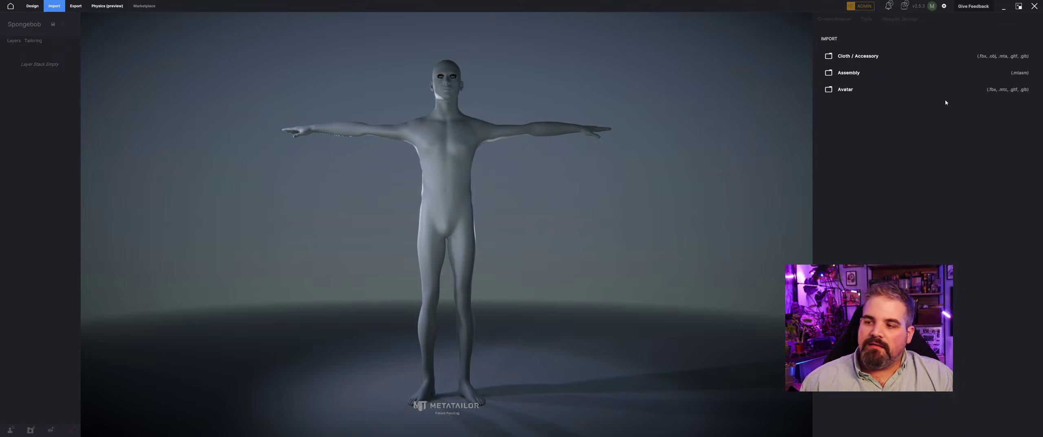
click(868, 88)
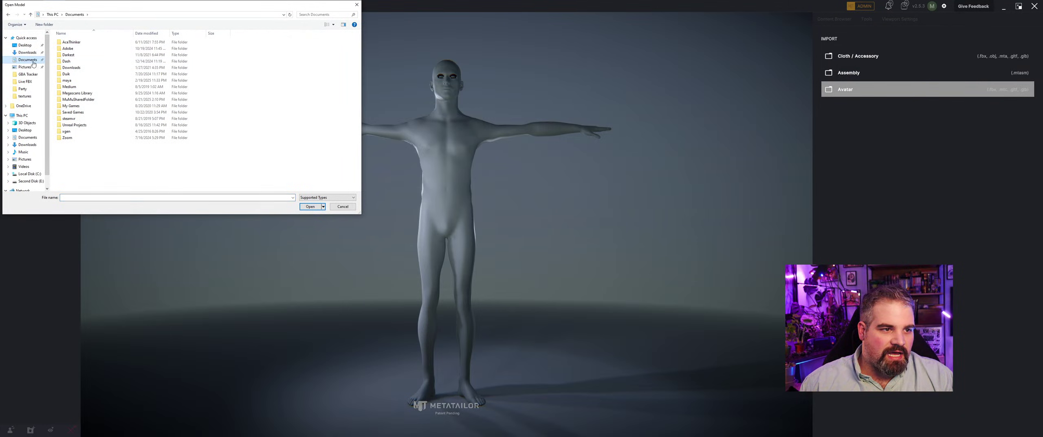
click(24, 44)
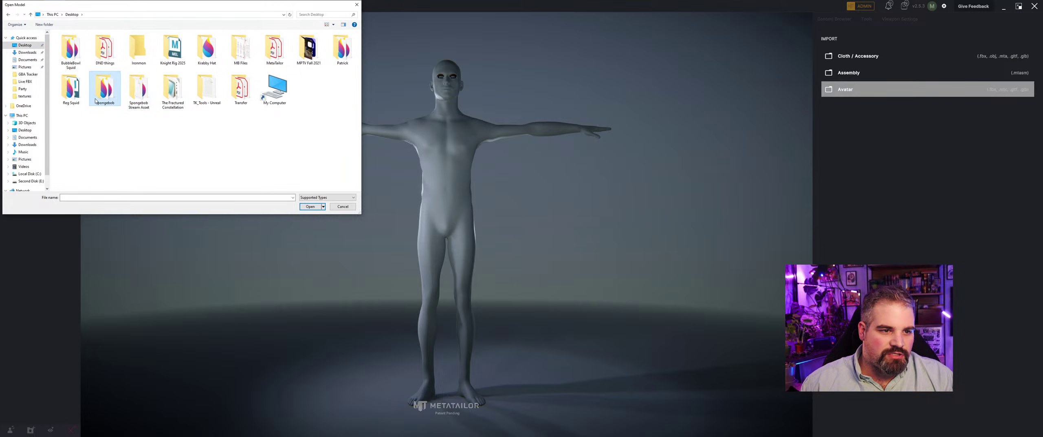
double_click(104, 88)
click(91, 67)
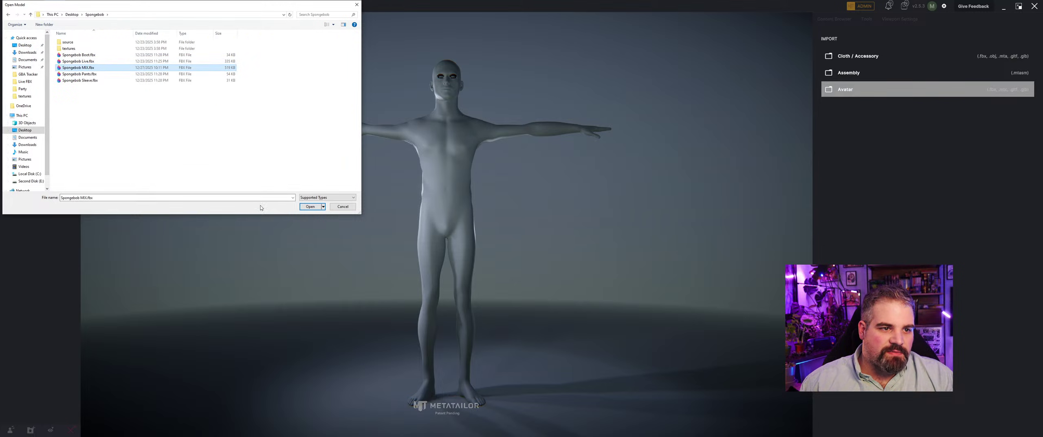
click(306, 208)
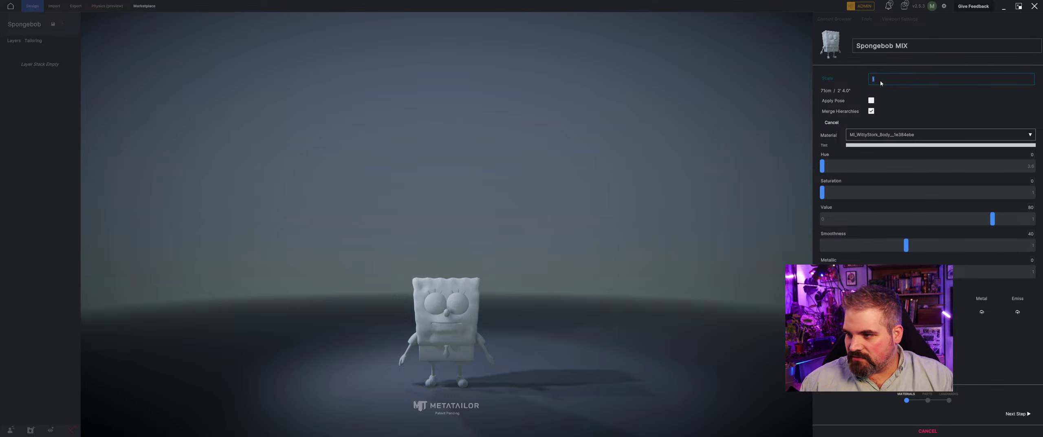
- Set the imported avatar's scale to 2 and rename it Spongebob
text(10)
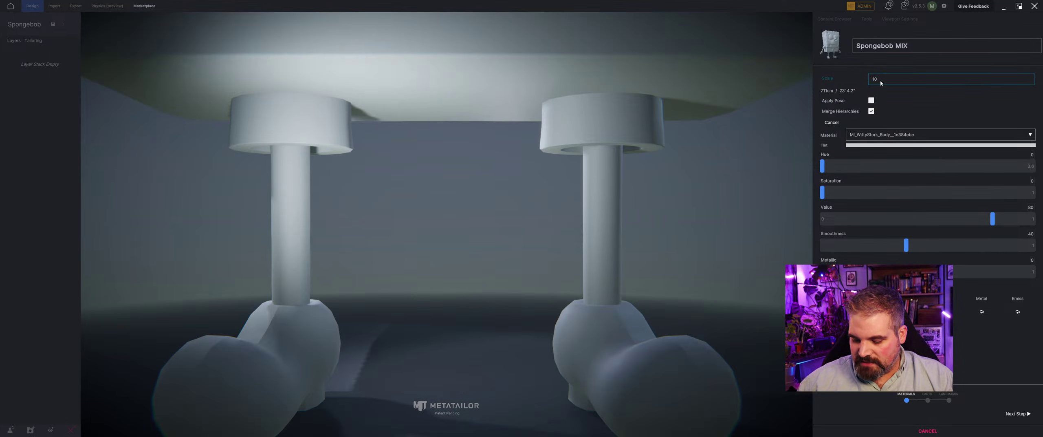
text(2)
key(BackSpace)
key(BackSpace)
key(BackSpace)
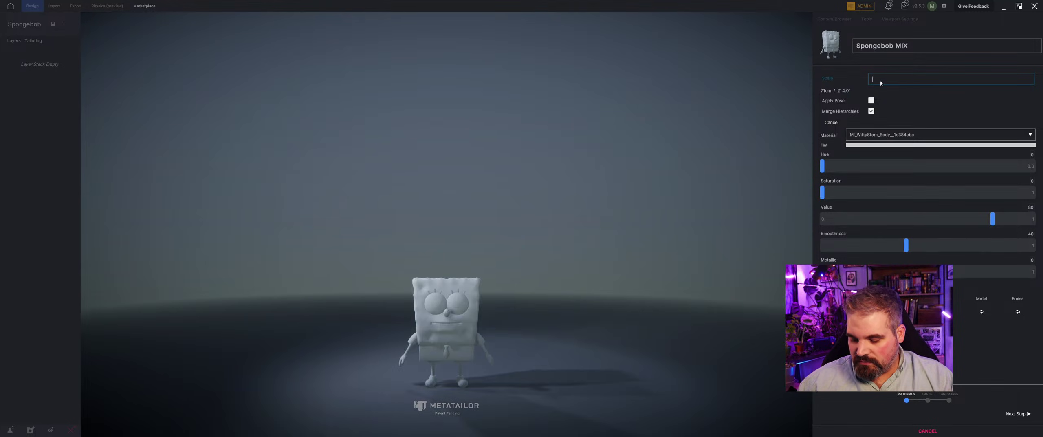
text(2)
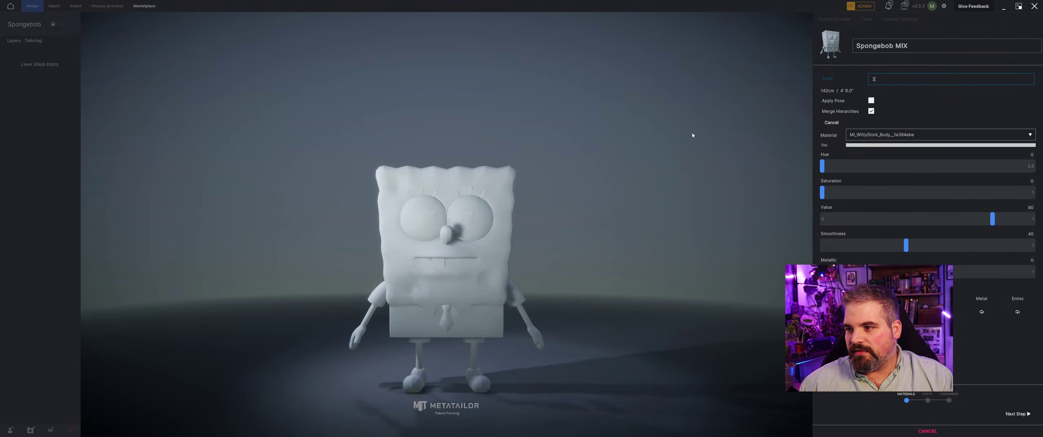
click(908, 46)
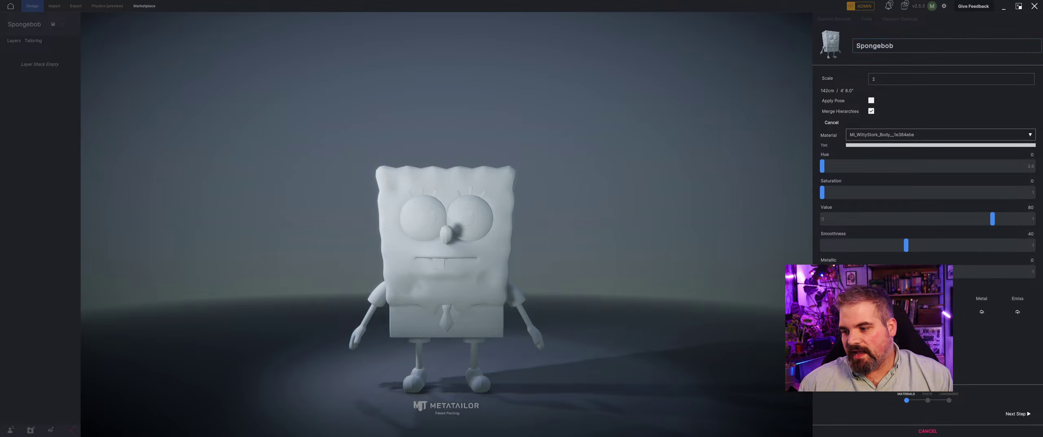
- Load T_WittyStork_Body_CL.png from the textures folder as the color map and T_WittyStork_Body_N.png as the normal map
double_click(69, 48)
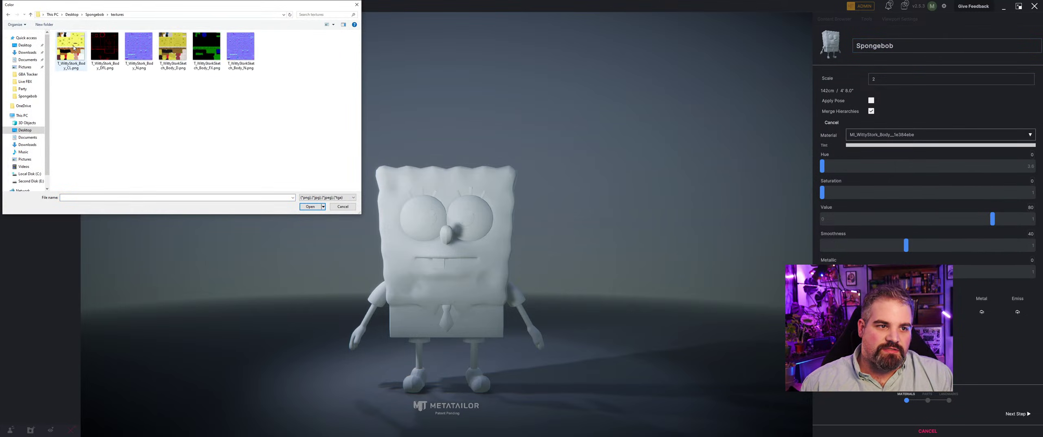
click(71, 47)
click(310, 207)
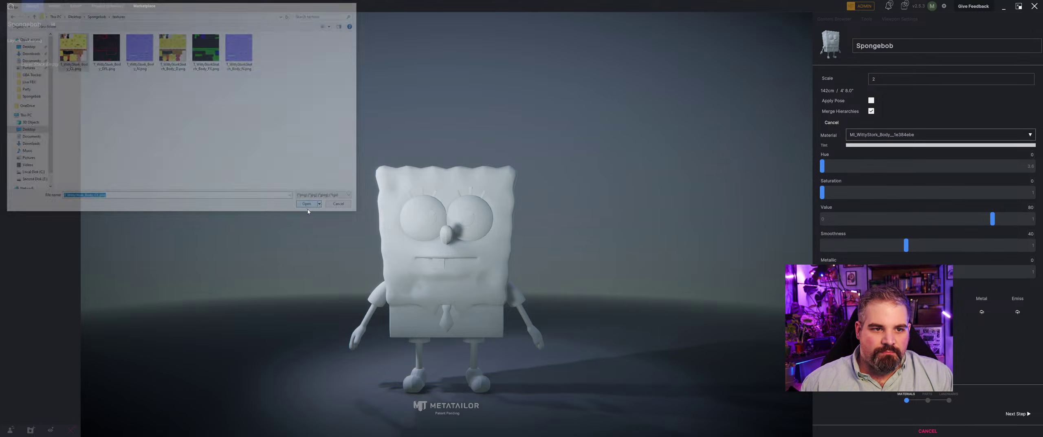
middle_drag(407, 206, 666, 302)
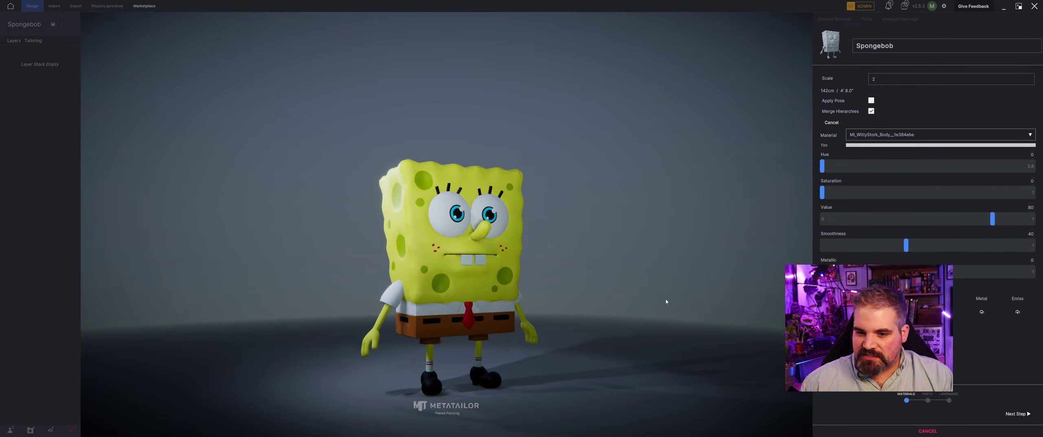
click(874, 312)
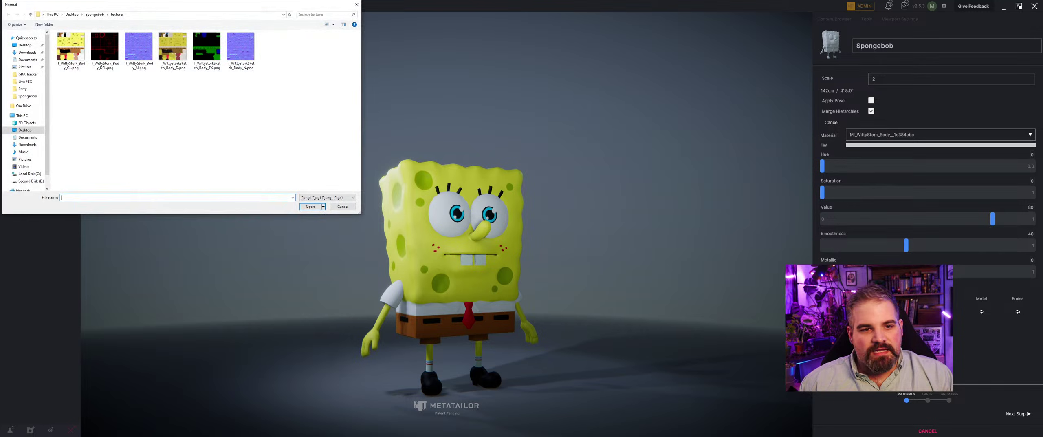
click(143, 44)
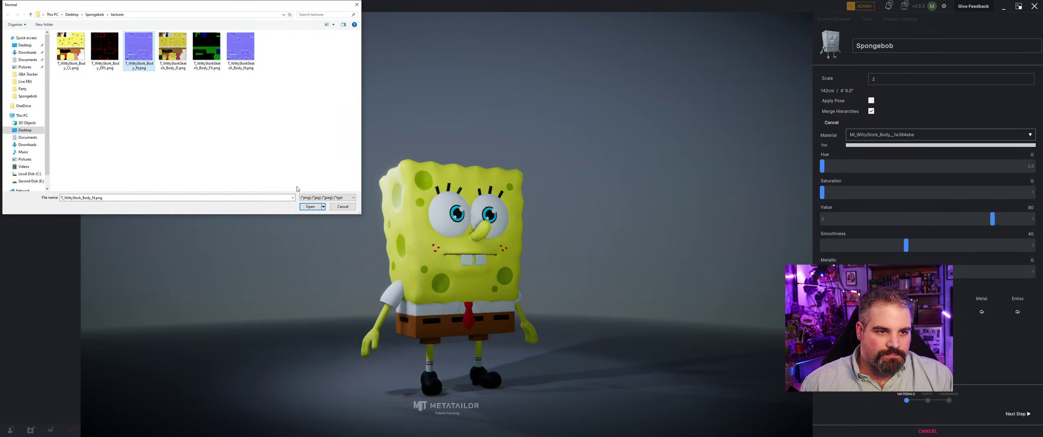
click(309, 206)
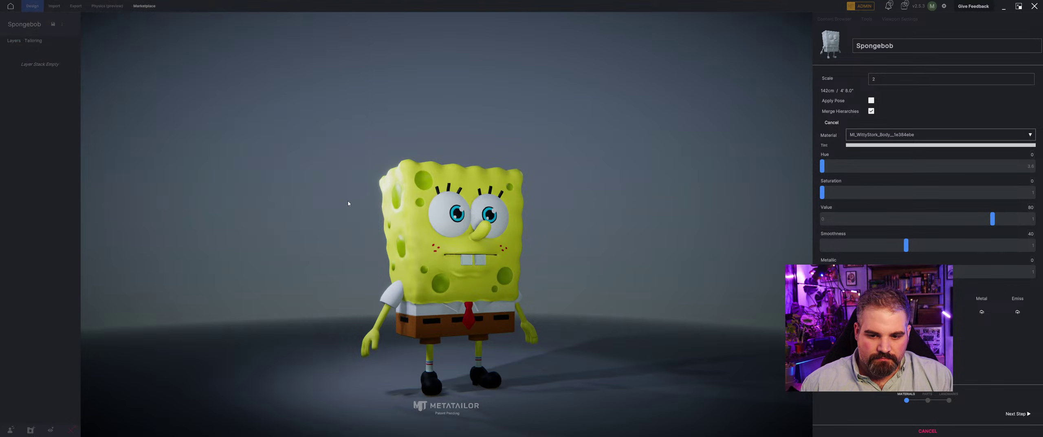
- Try T_WittyStorkSketch_Body_D.png as a replacement color map and look at it on the model
click(945, 311)
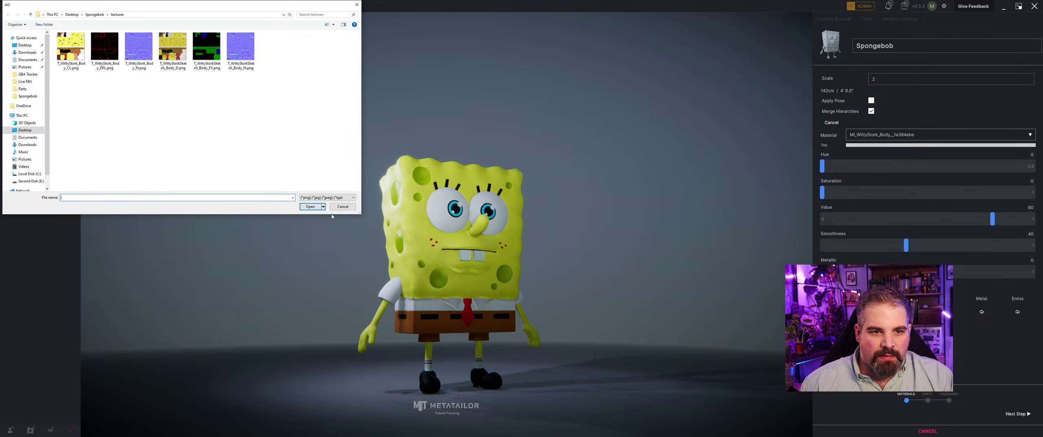
click(342, 206)
click(837, 312)
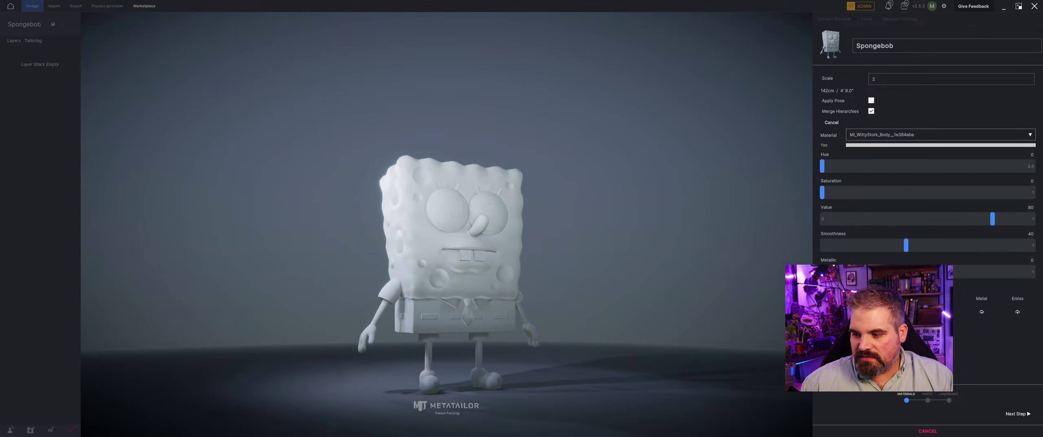
click(837, 312)
click(175, 55)
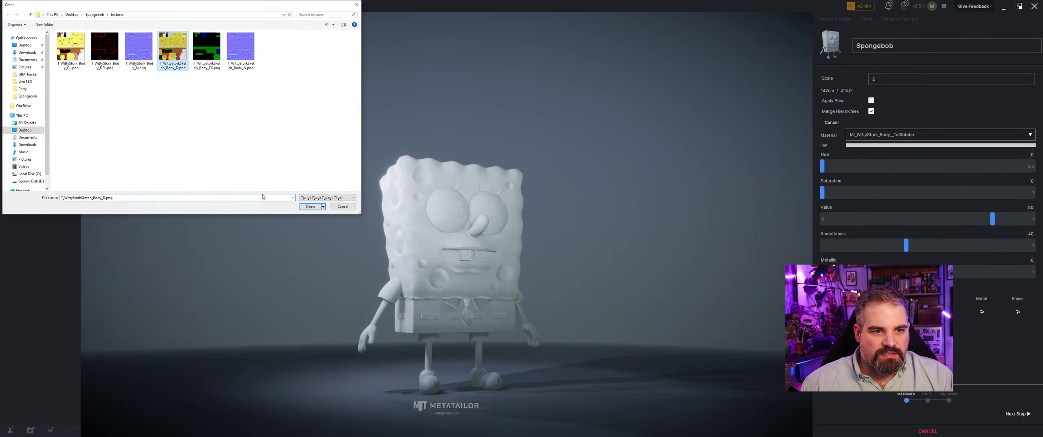
click(302, 208)
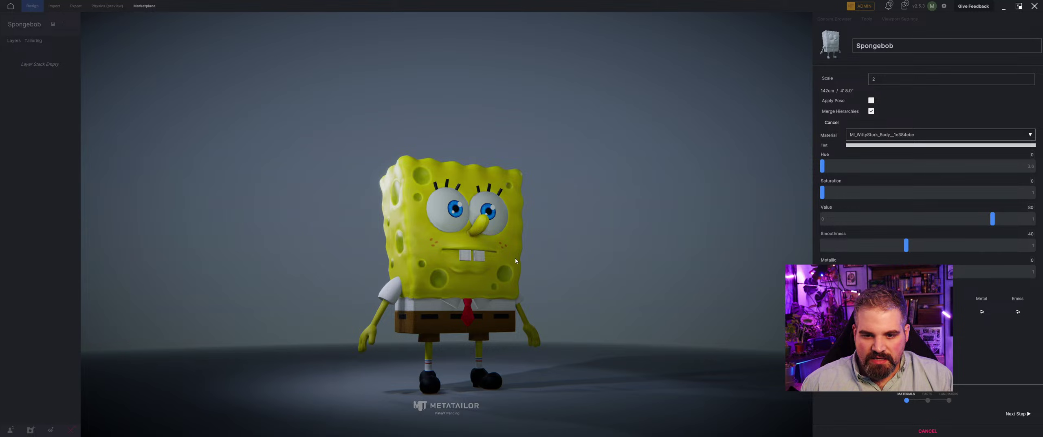
middle_drag(515, 261, 542, 268)
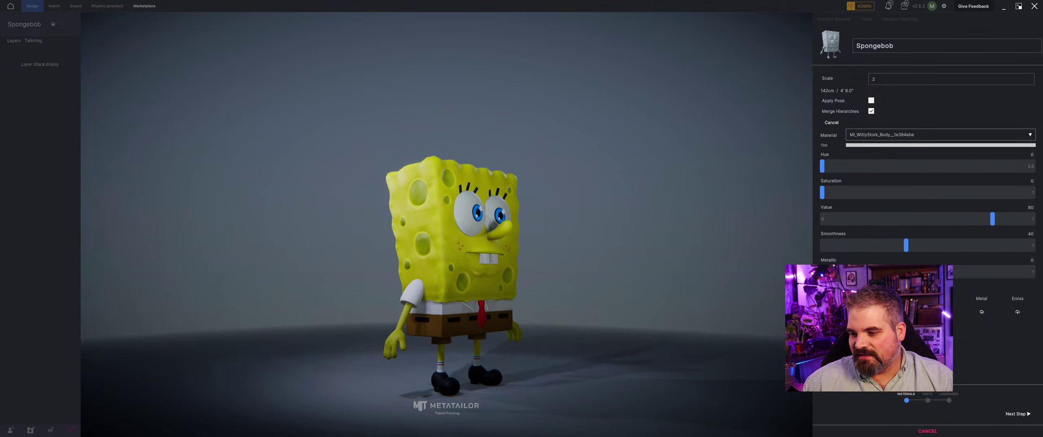
- Switch the color map back to T_WittyStork_Body_CL.png and reapply T_WittyStork_Body_N.png as the normal map
click(838, 312)
click(838, 312)
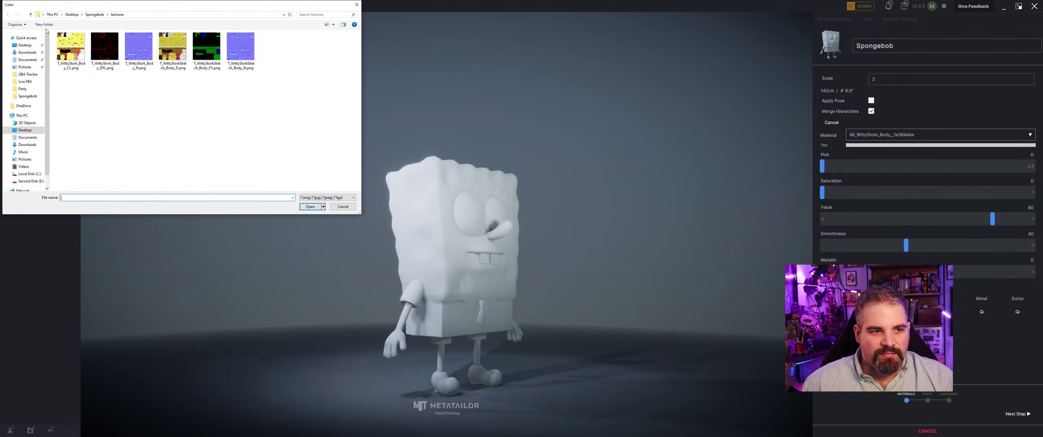
click(72, 50)
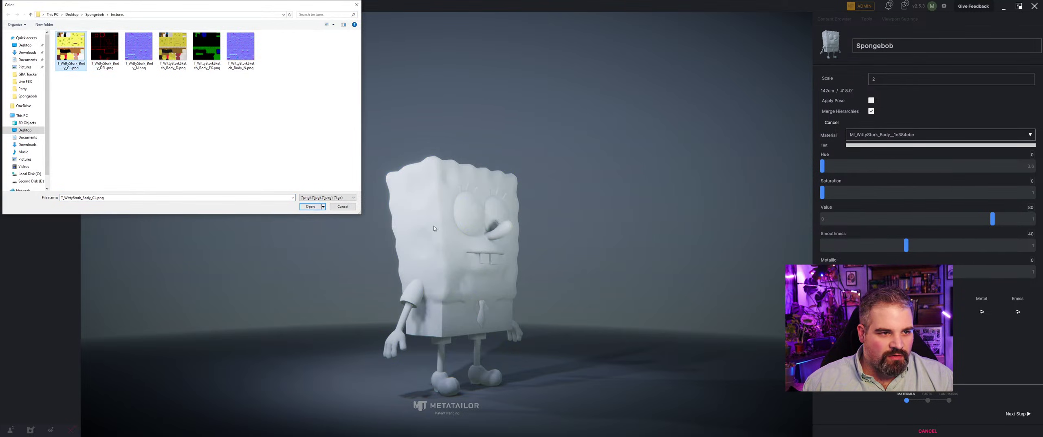
click(310, 207)
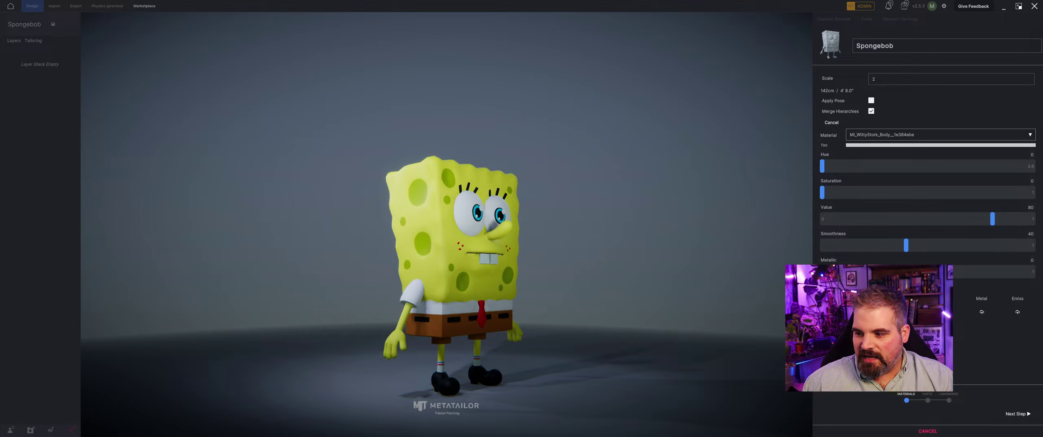
click(874, 312)
click(139, 51)
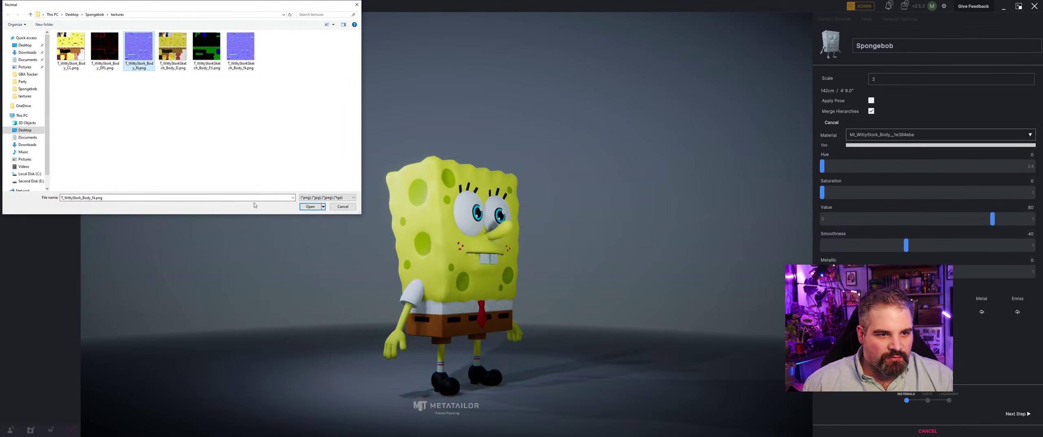
click(310, 206)
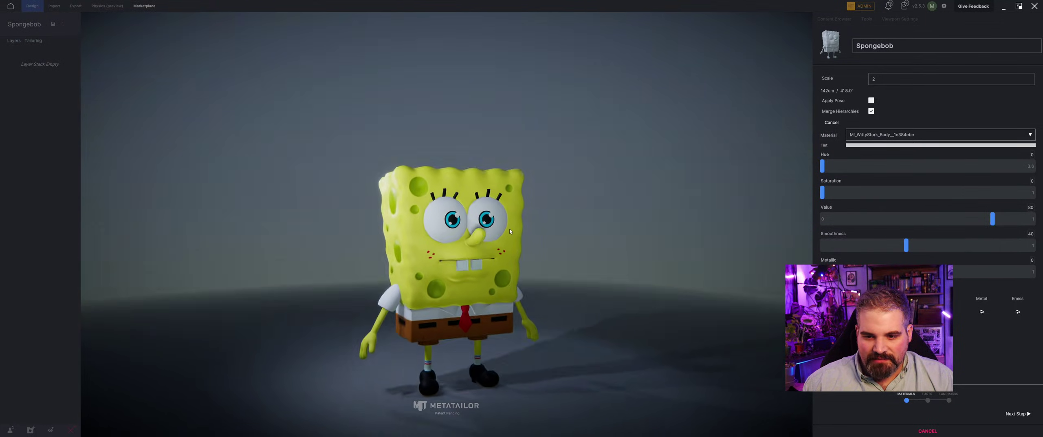
middle_drag(509, 231, 499, 230)
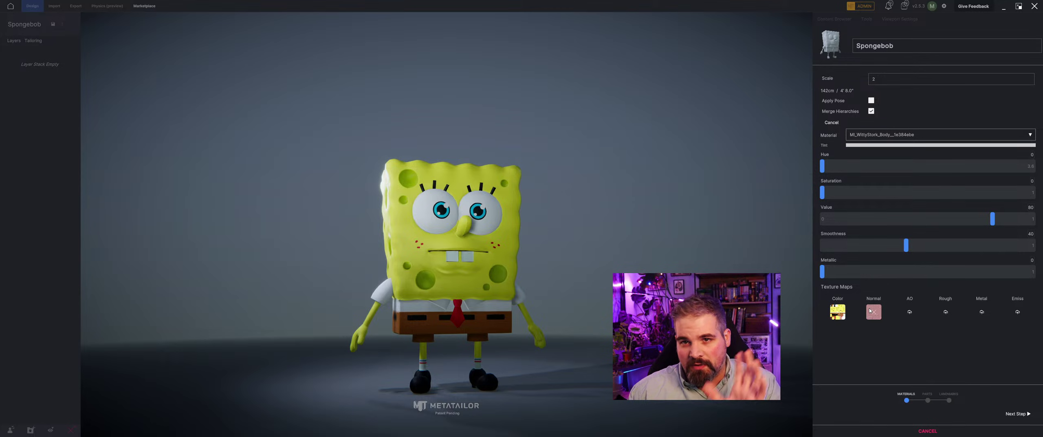
- Proceed to the parts stage, inspect the model's body, and continue to the landmarks stage without extracting any clothing
click(1017, 413)
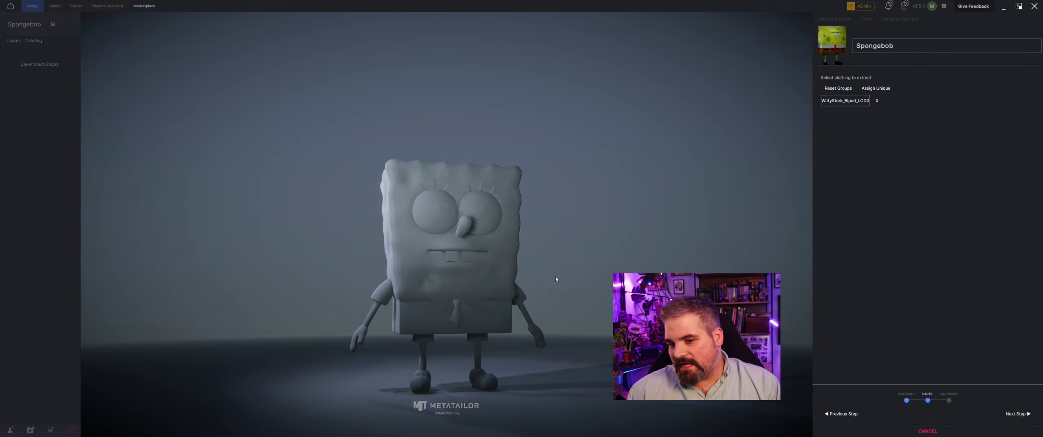
mouse_move(445, 268)
middle_down()
mouse_move(415, 267)
mouse_move(447, 270)
middle_up()
scroll(575, 330, up, 5)
middle_drag(570, 330, 512, 270)
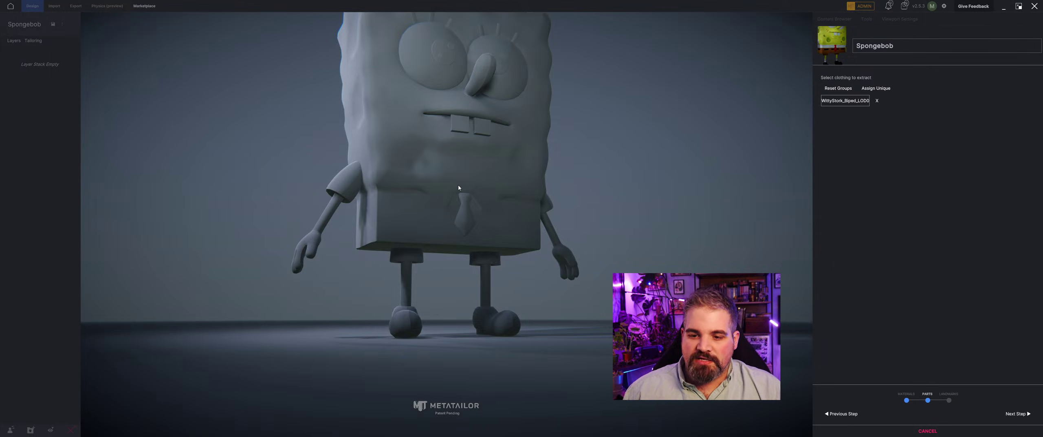
scroll(458, 188, up, 3)
drag(383, 279, 400, 262)
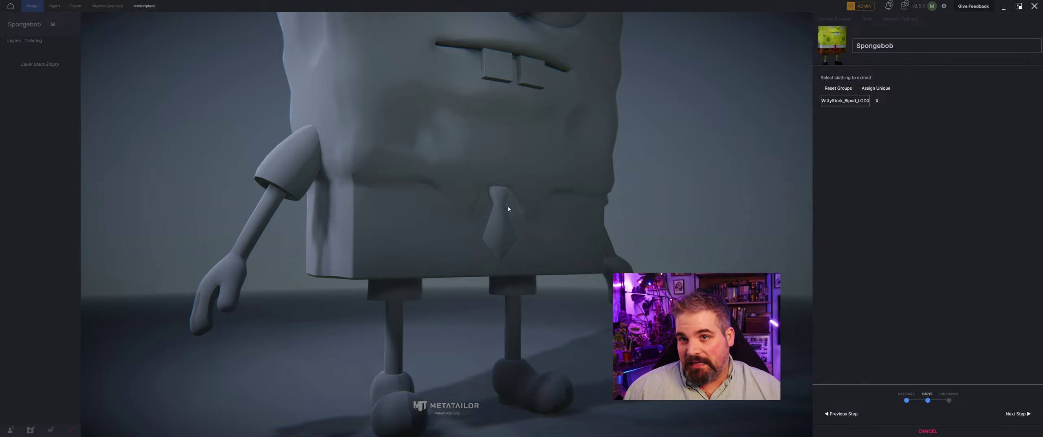
scroll(552, 180, down, 5)
drag(493, 134, 467, 123)
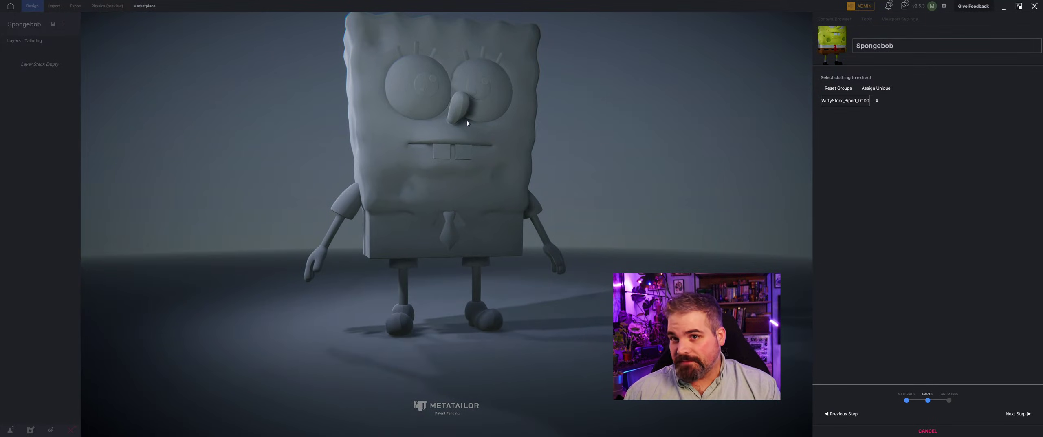
drag(453, 266, 459, 211)
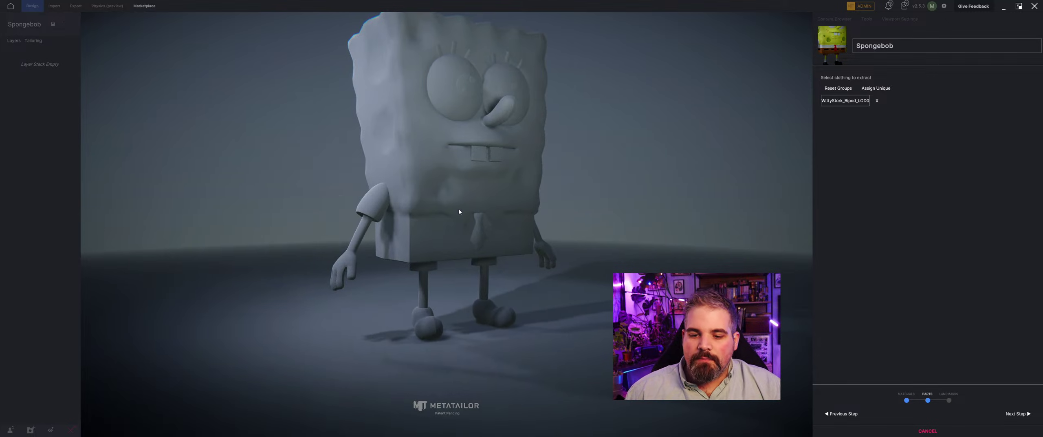
click(1017, 413)
- Examine the placement of the knee, heel and toe landmarks on the avatar's legs and shoes from several angles
drag(570, 177, 576, 161)
scroll(577, 161, up, 3)
middle_drag(277, 173, 295, 153)
middle_drag(558, 366, 458, 197)
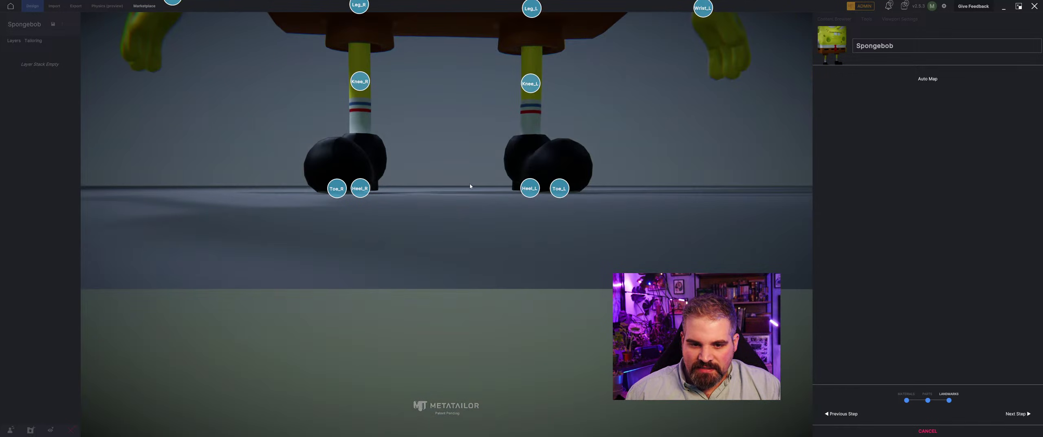
right_drag(470, 186, 495, 189)
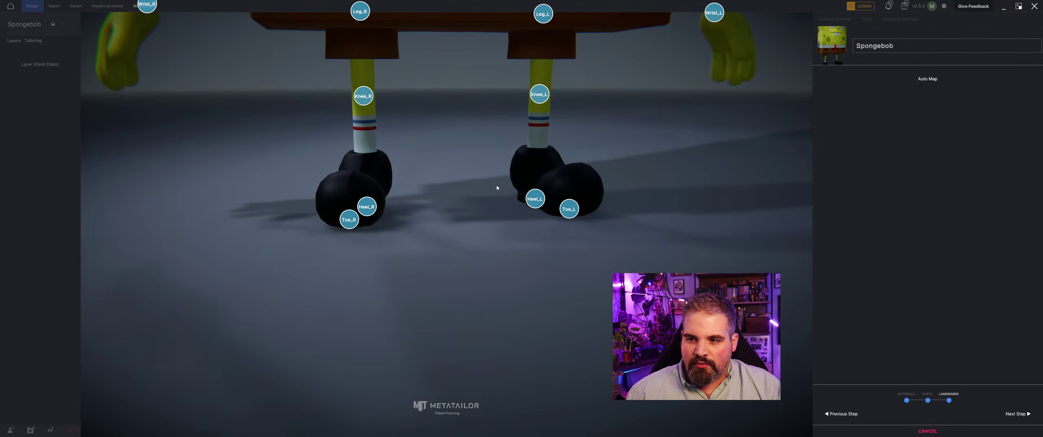
middle_drag(518, 118, 482, 216)
middle_drag(431, 261, 432, 214)
right_drag(433, 215, 437, 202)
scroll(438, 203, down, 3)
- Move the Arm_R landmark up and inward to where the sleeve meets the body
middle_drag(440, 187, 489, 267)
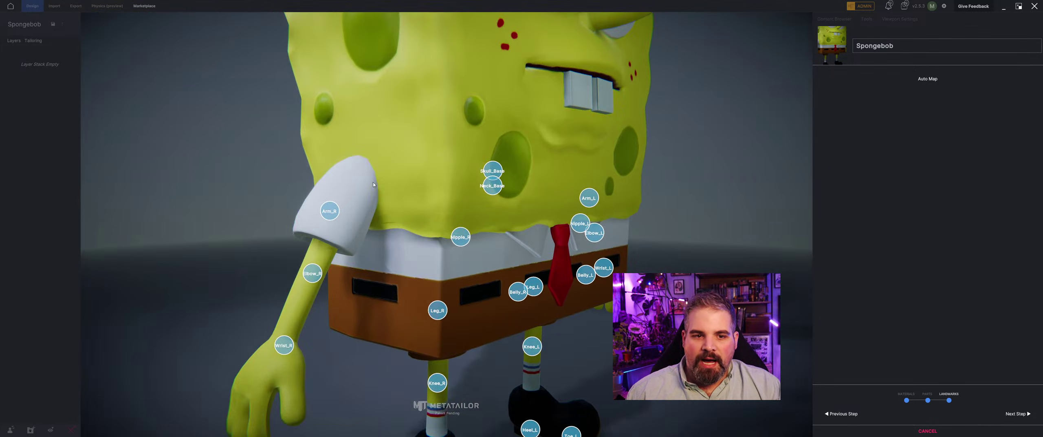
right_drag(480, 245, 446, 241)
drag(206, 185, 248, 153)
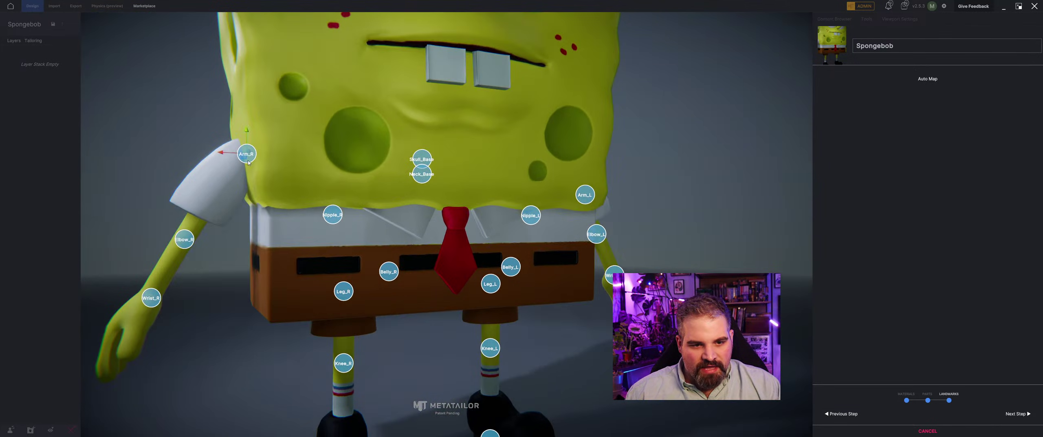
- Move the Arm_L landmark up and inward to where the sleeve meets the body
right_drag(249, 154, 238, 162)
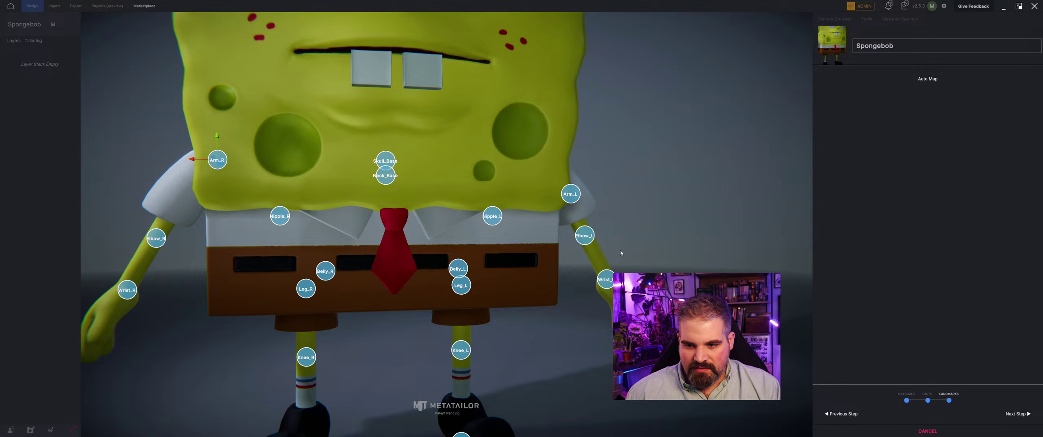
right_drag(621, 253, 515, 200)
drag(532, 177, 500, 157)
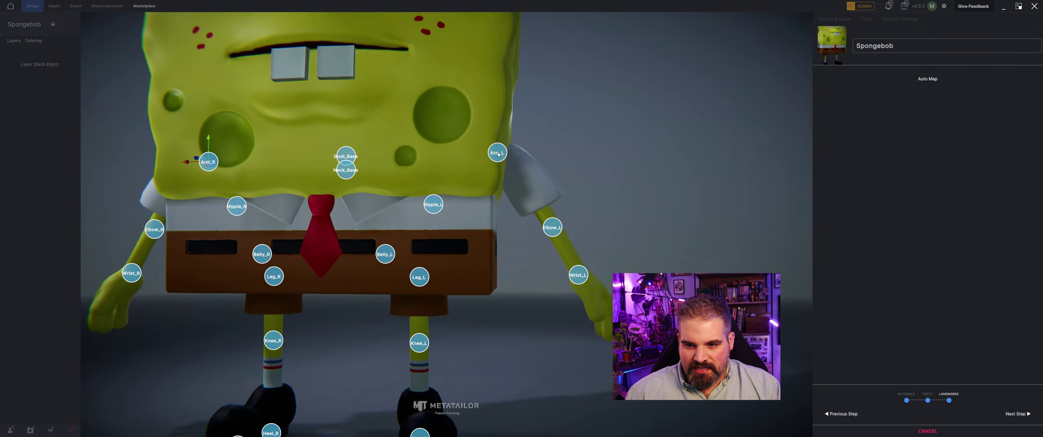
click(498, 154)
- Move the nipple and belly landmarks forward to the front surface of the shirt and pants in side view
right_drag(498, 154, 305, 203)
right_drag(326, 171, 404, 189)
right_drag(658, 178, 620, 164)
drag(488, 114, 516, 113)
drag(482, 154, 517, 109)
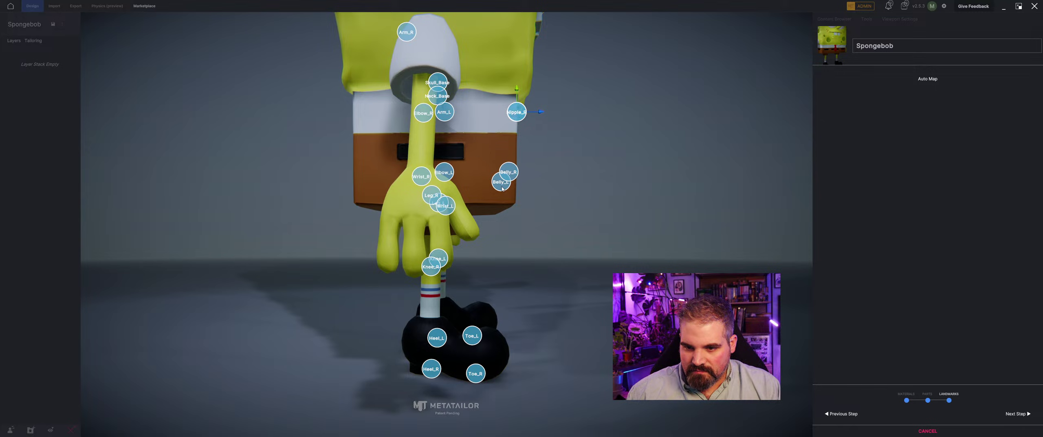
drag(502, 188, 509, 173)
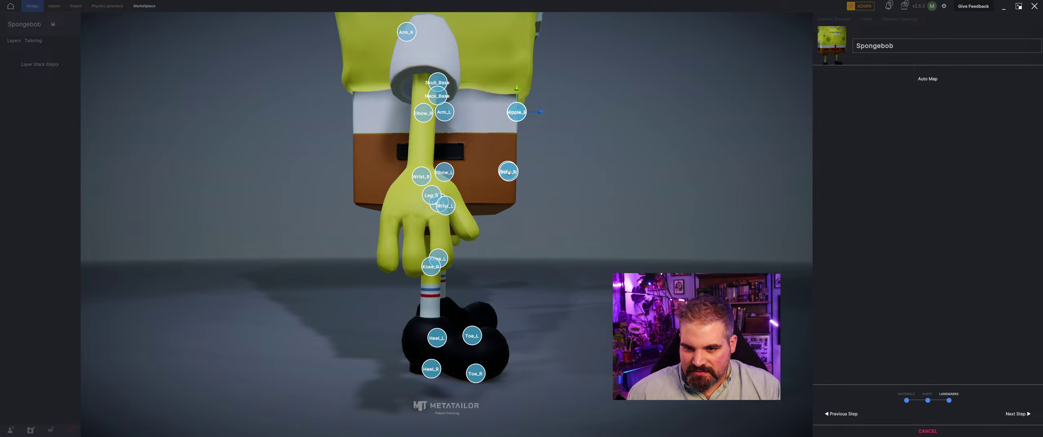
- Place Belly_L and Belly_R at the top edge of the pants, directly above their matching leg landmarks
middle_drag(519, 174, 394, 186)
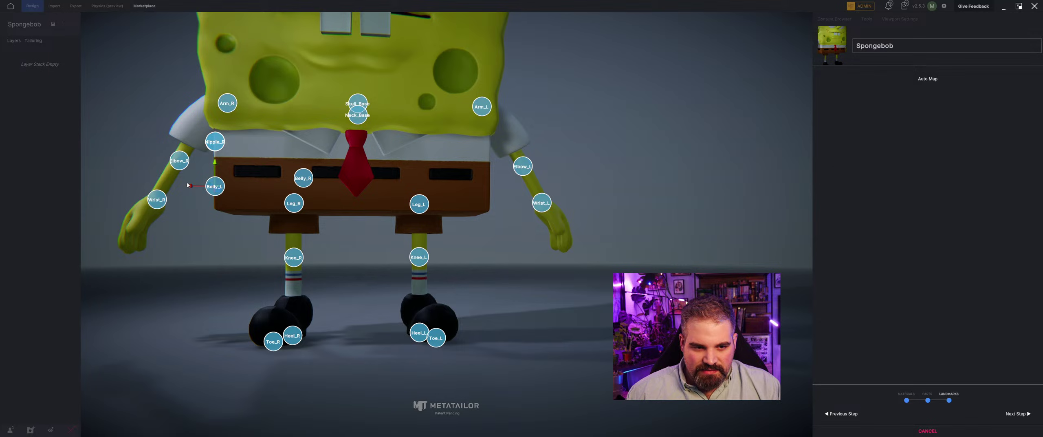
drag(189, 187, 421, 139)
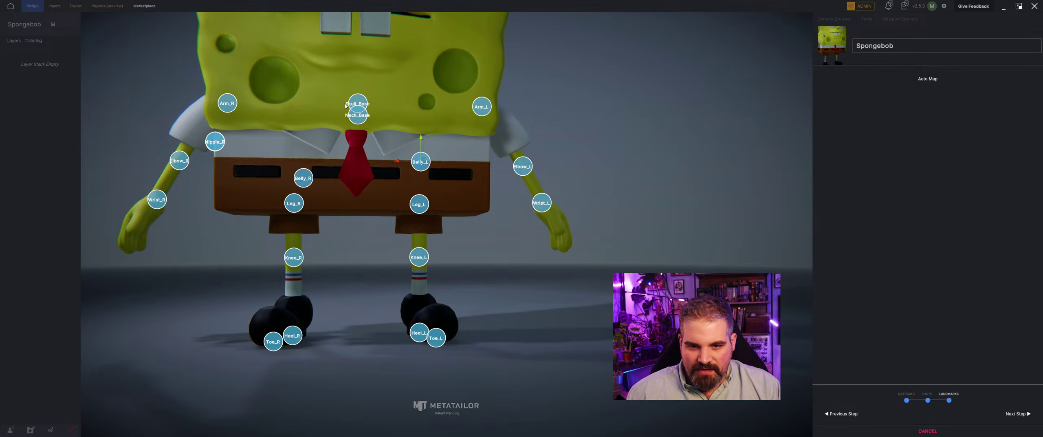
click(310, 185)
drag(286, 183, 303, 141)
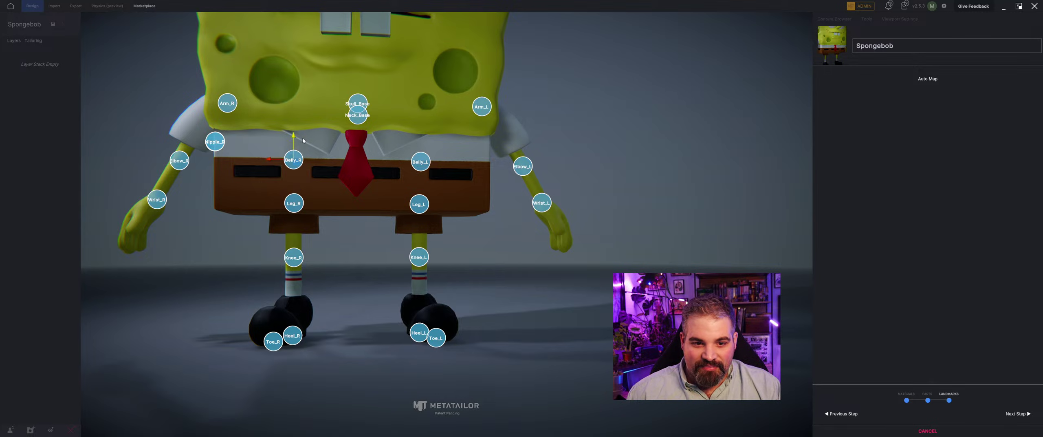
- Place Nipple_R and Nipple_L on the shirt collar, directly above their matching belly landmarks
mouse_move(362, 117)
middle_down()
mouse_move(337, 117)
mouse_move(364, 117)
middle_up()
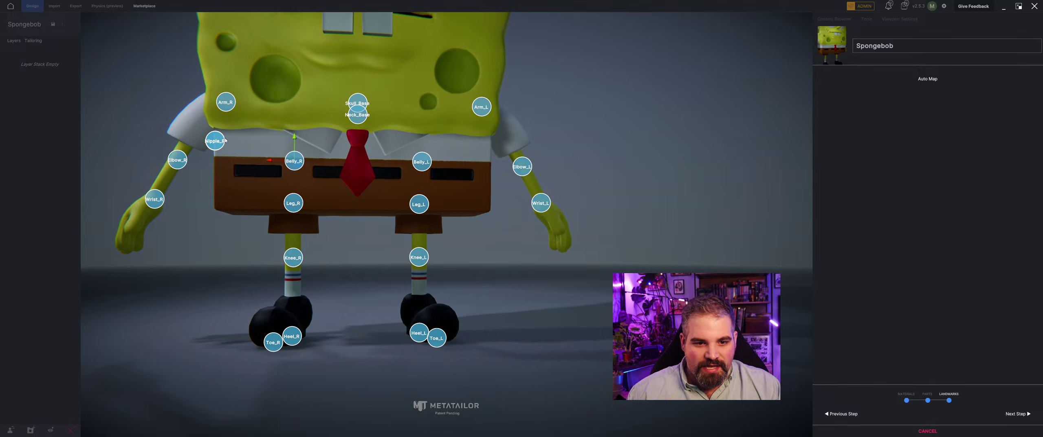
drag(212, 141, 297, 136)
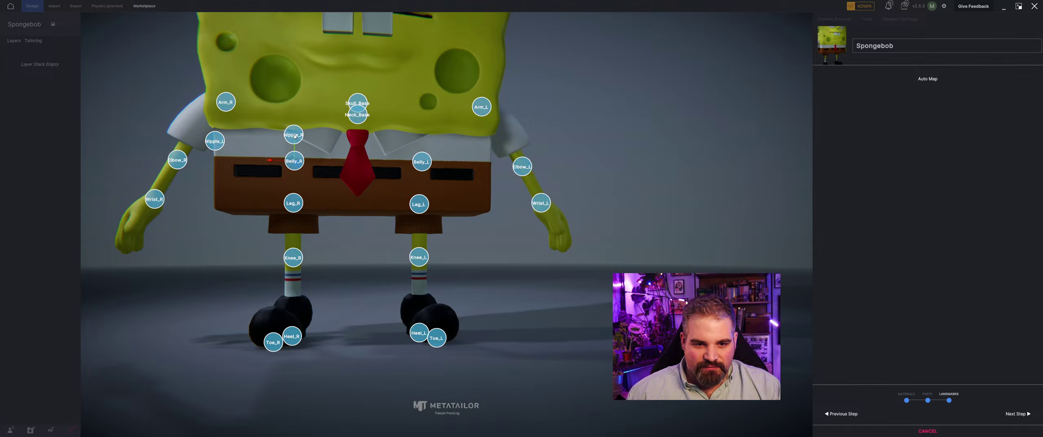
drag(219, 144, 420, 134)
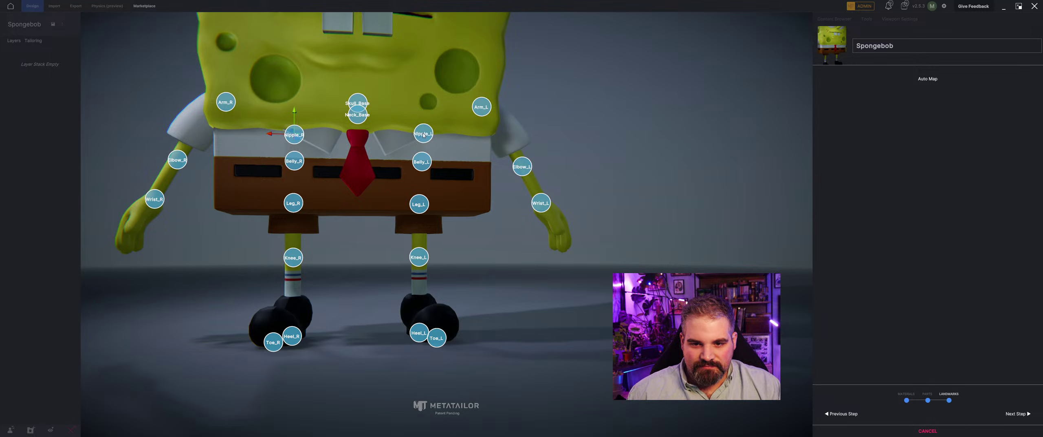
- Reposition the Toe_R and Toe_L landmarks on the shoes and complete the avatar import
drag(634, 133, 467, 326)
mouse_move(369, 277)
mouse_down()
mouse_move(348, 257)
mouse_move(342, 265)
mouse_up()
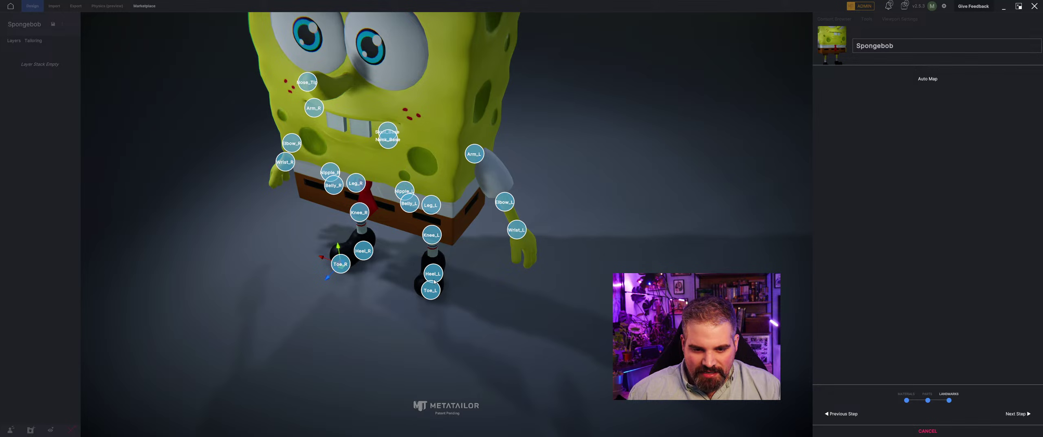
mouse_move(432, 292)
mouse_down()
mouse_move(418, 204)
mouse_move(400, 286)
mouse_up()
scroll(411, 266, down, 5)
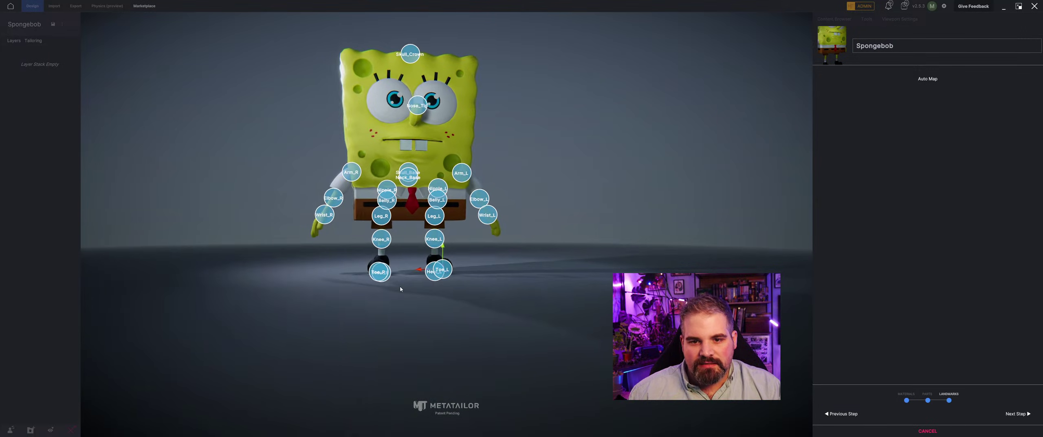
click(1005, 414)
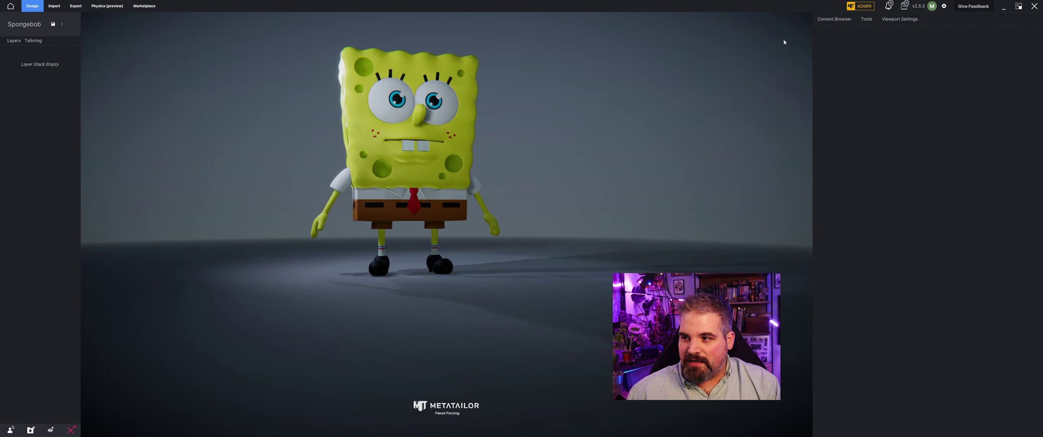
- Browse the clothing in My Content and filter it to the Shirts category
scroll(551, 135, up, 3)
drag(525, 186, 551, 185)
click(839, 20)
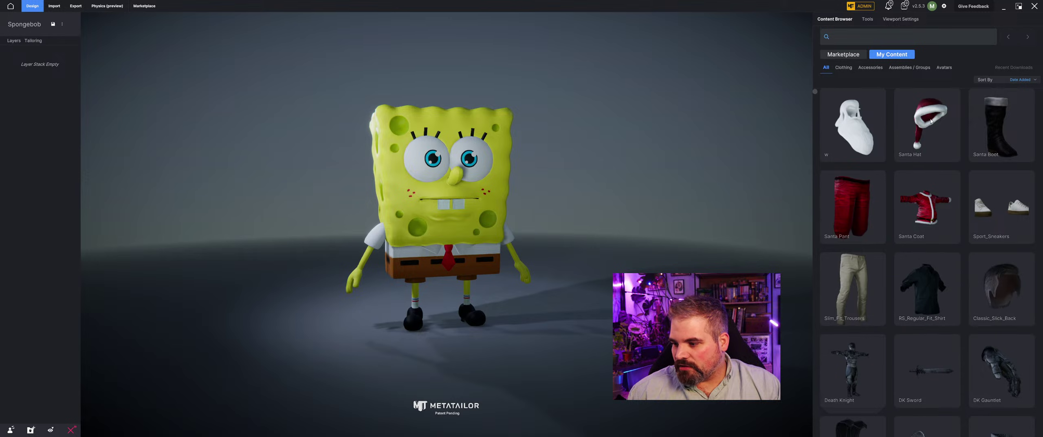
click(929, 285)
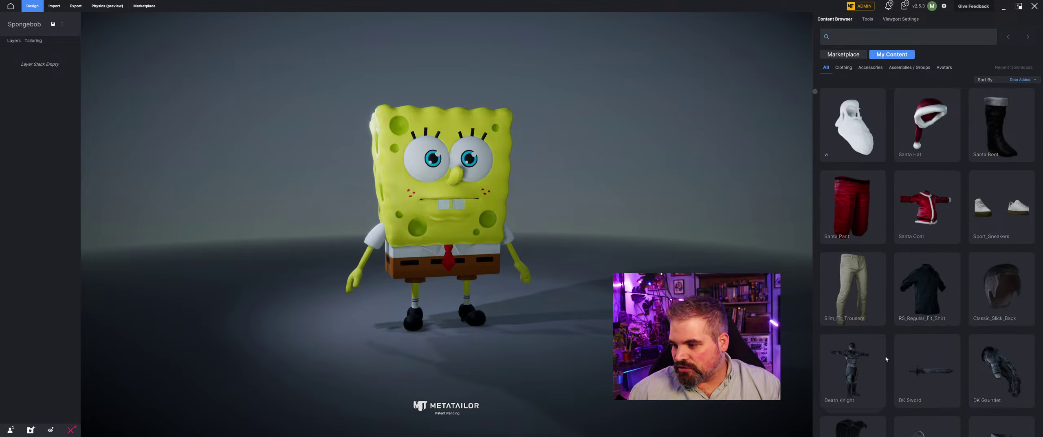
scroll(929, 211, down, 7)
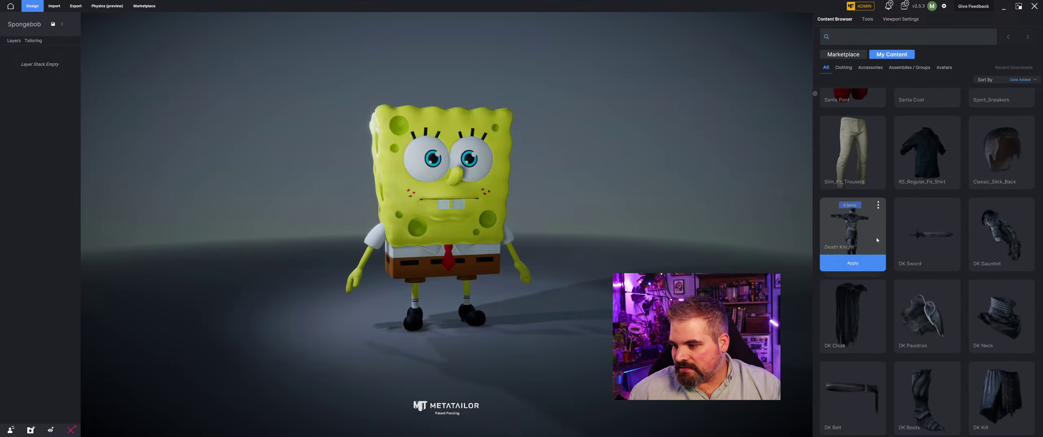
click(844, 68)
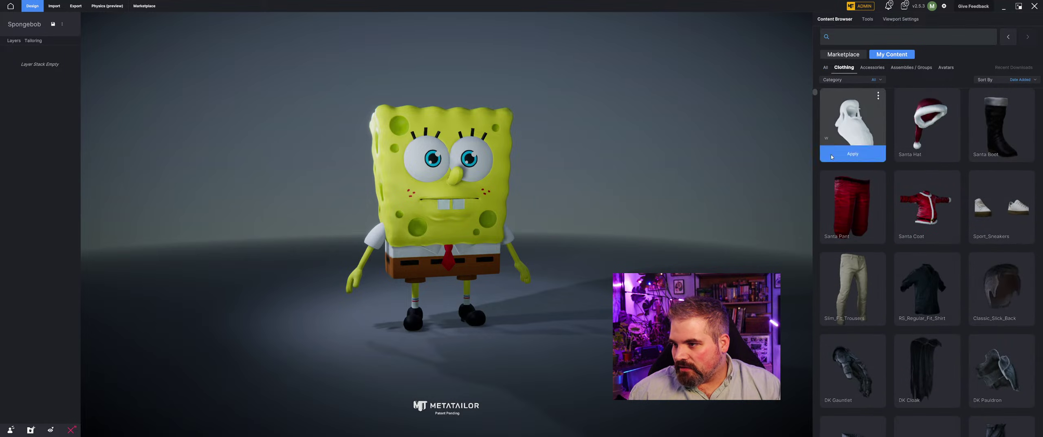
click(877, 80)
click(877, 80)
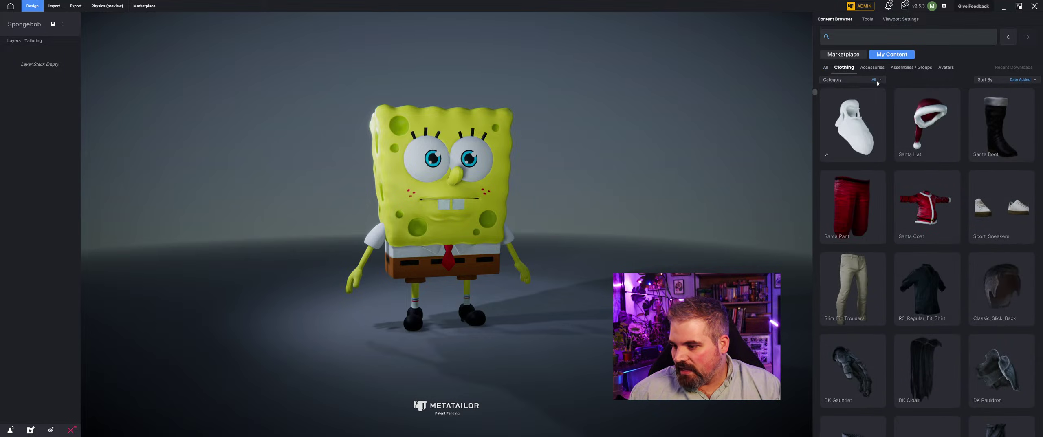
click(877, 81)
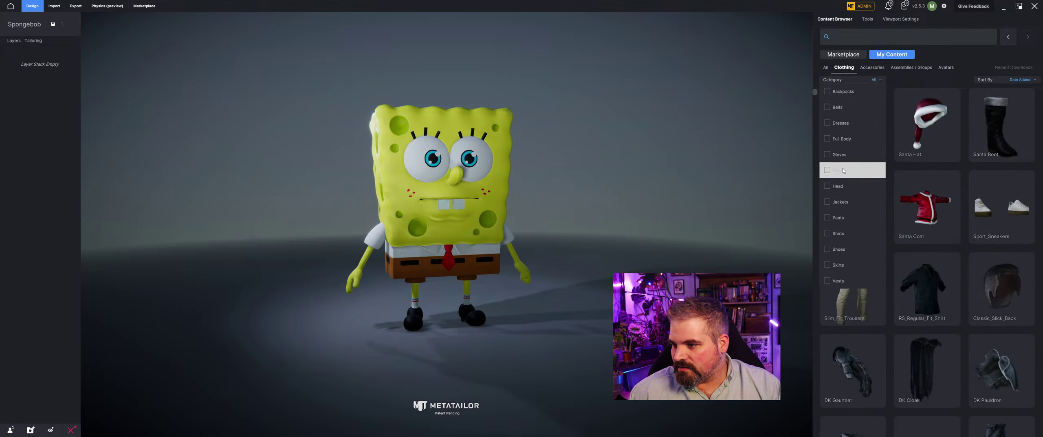
click(848, 233)
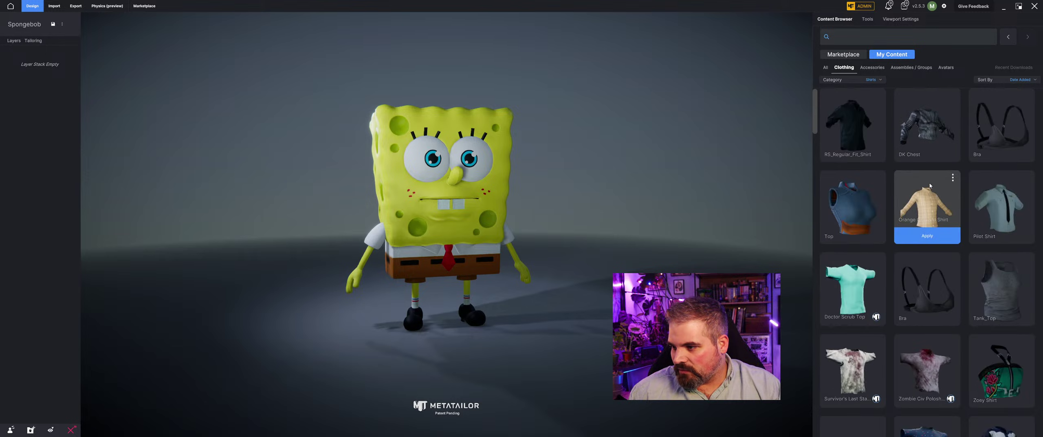
- Try the Orange Collared Shirt on the avatar, then remove it from the layers
right_click(954, 175)
click(946, 203)
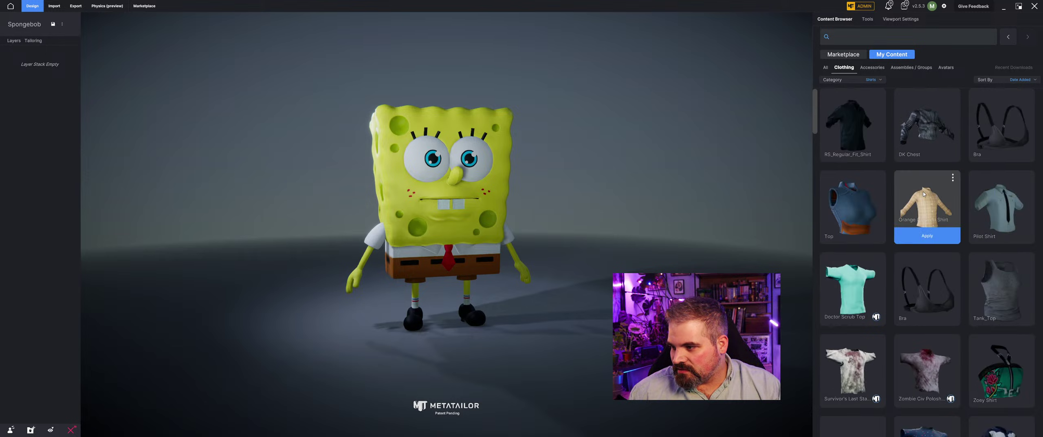
click(942, 239)
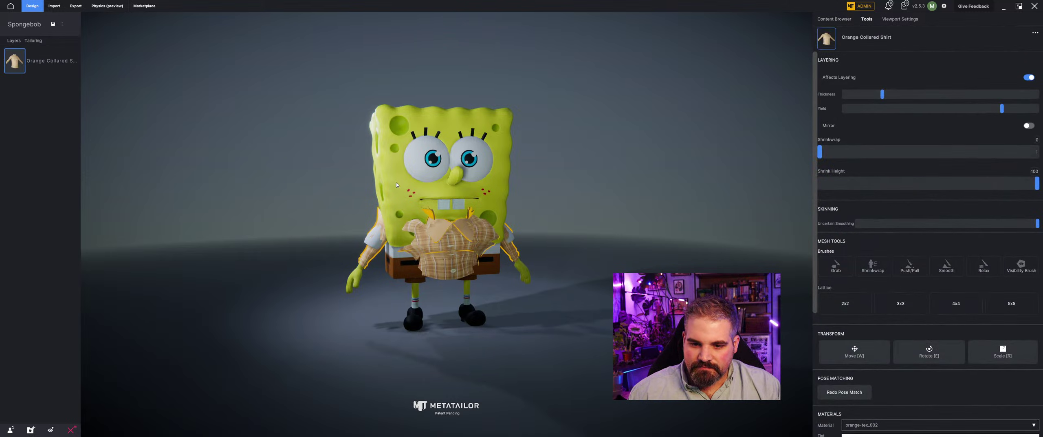
mouse_move(396, 183)
mouse_down()
mouse_move(383, 173)
mouse_move(571, 188)
mouse_move(435, 177)
mouse_move(394, 192)
mouse_up()
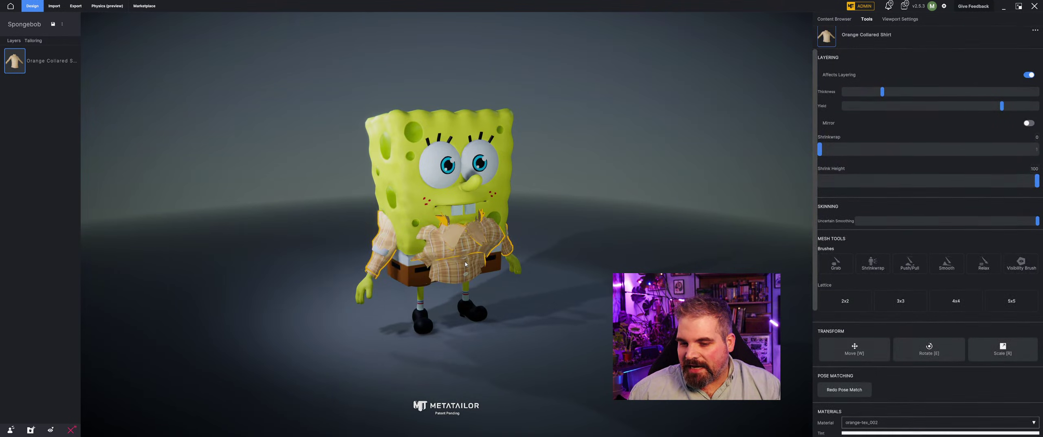
mouse_move(66, 66)
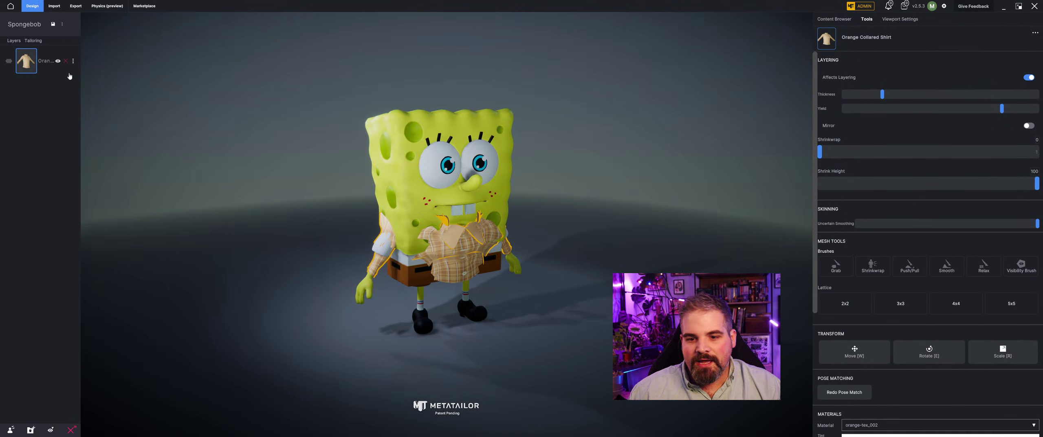
click(65, 62)
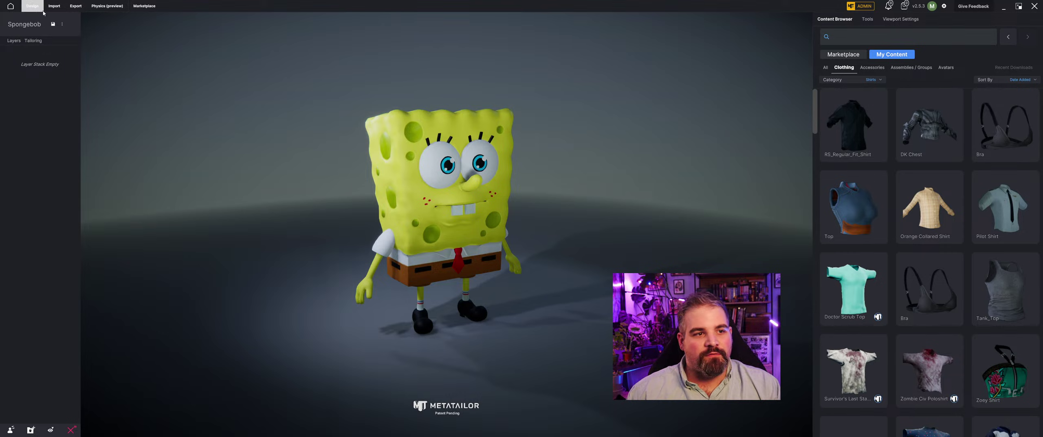
- Import Krabby Hat.fbx from the desktop's Krabby Hat folder as a cloth/accessory item
click(54, 6)
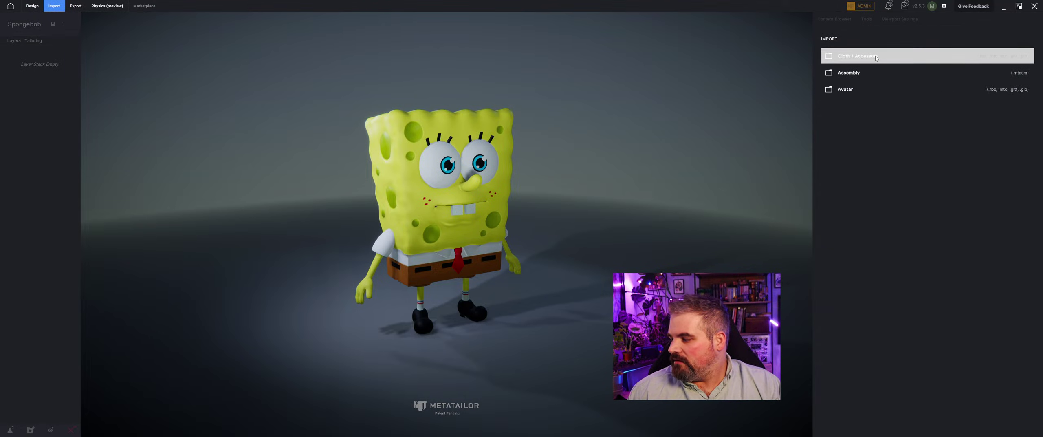
click(876, 58)
click(72, 15)
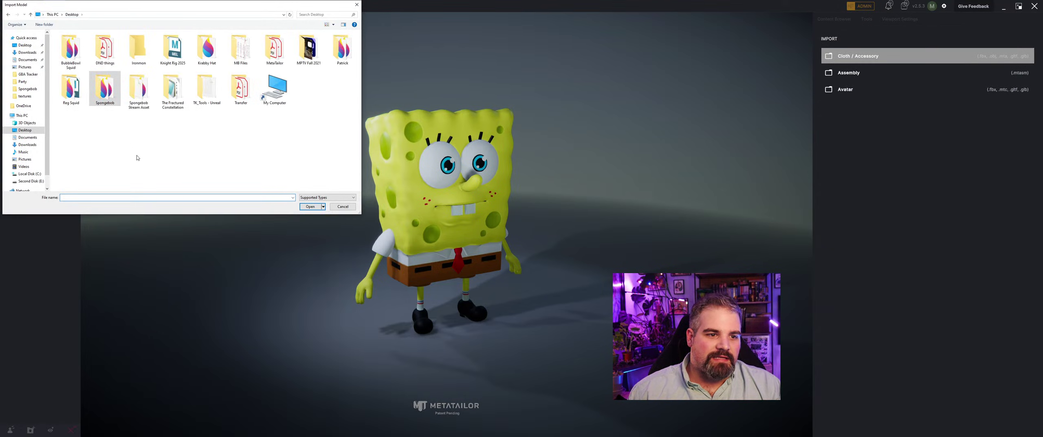
click(200, 46)
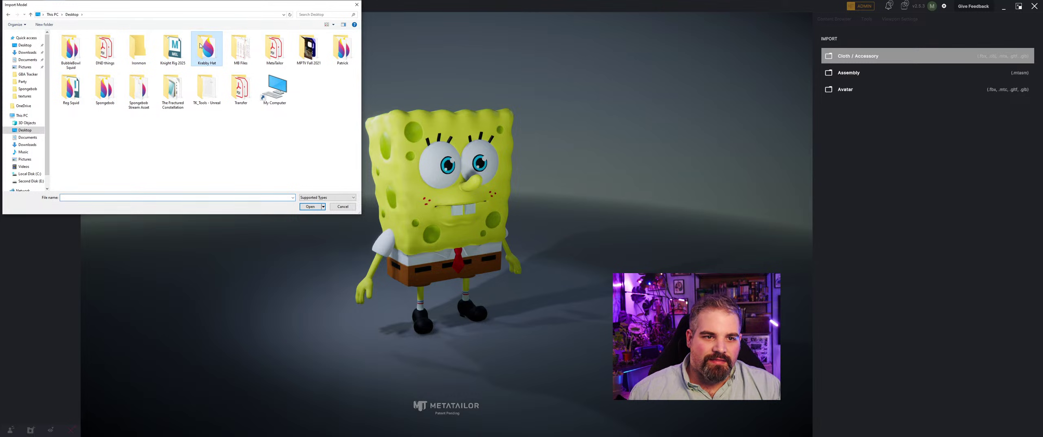
click(311, 206)
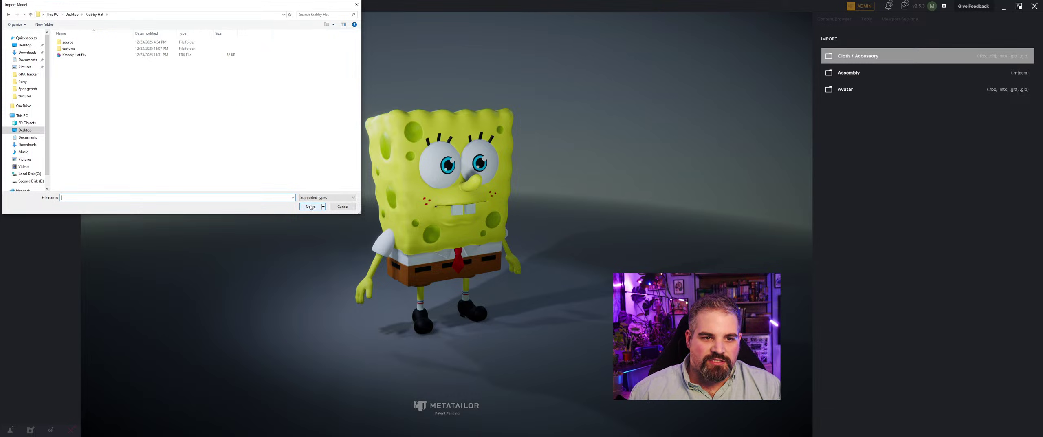
click(94, 55)
click(310, 206)
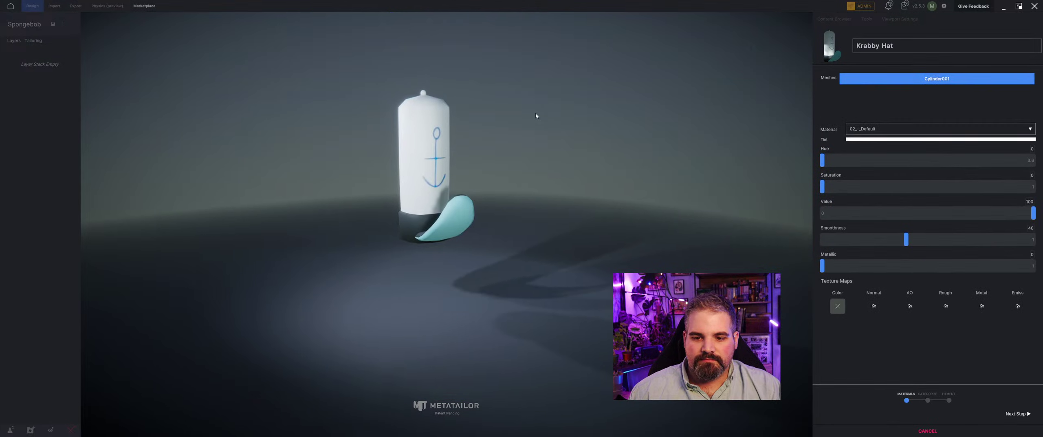
- Keep the hat's materials, categorize it as a Head cloth item, and rename it Krusty Krab Hat
middle_drag(409, 197, 624, 246)
click(1017, 413)
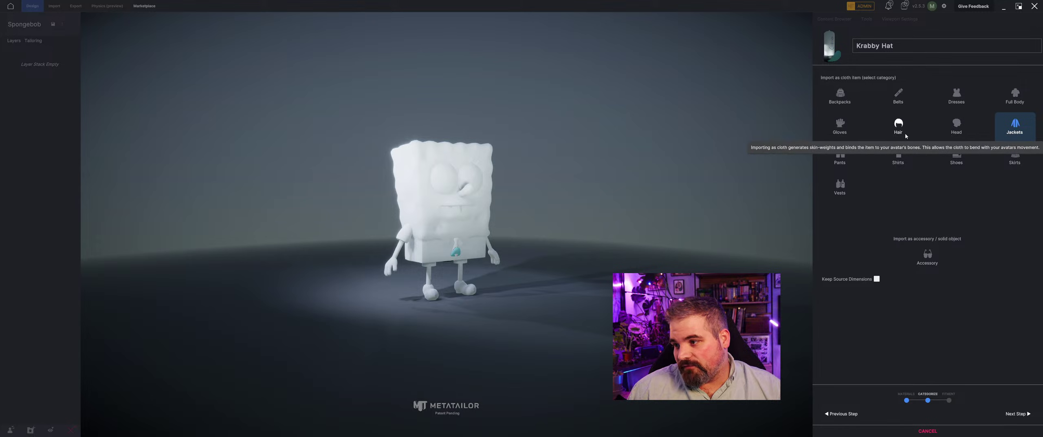
click(962, 131)
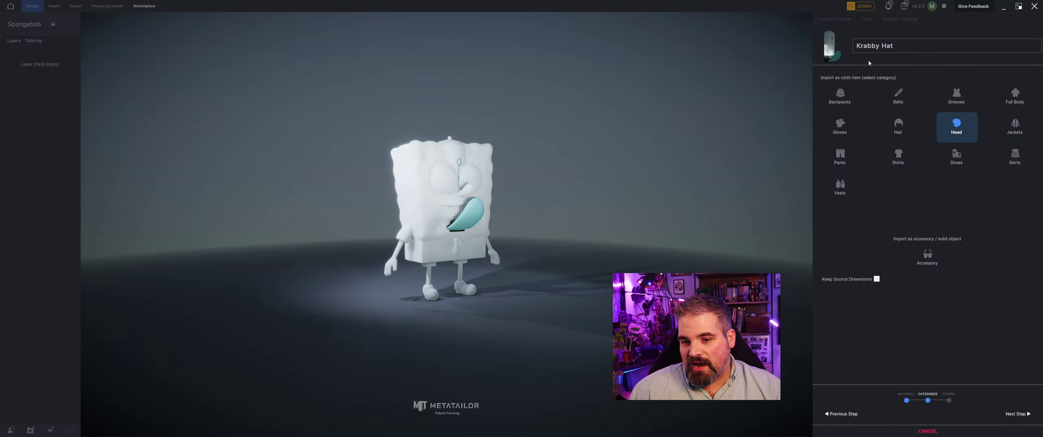
double_click(889, 44)
key(ctrl+a)
text(K)
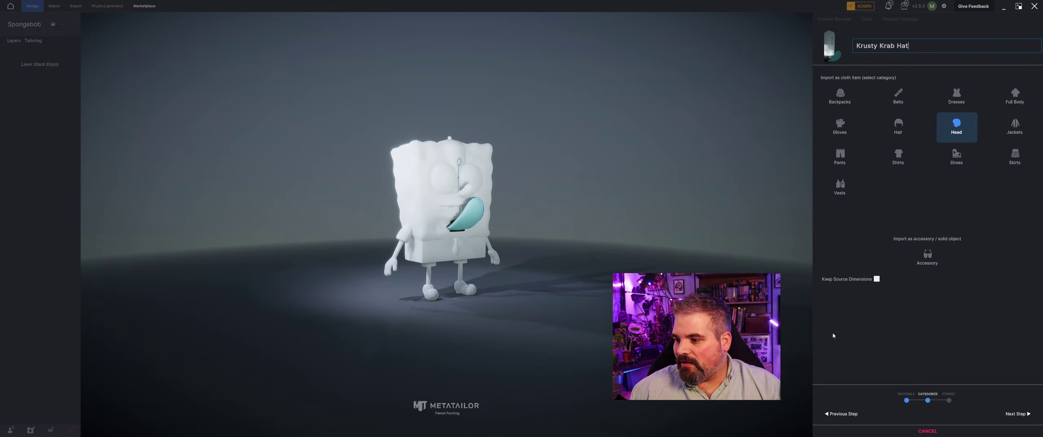
- Preview the hat at its source dimensions and switch that option back off
click(876, 278)
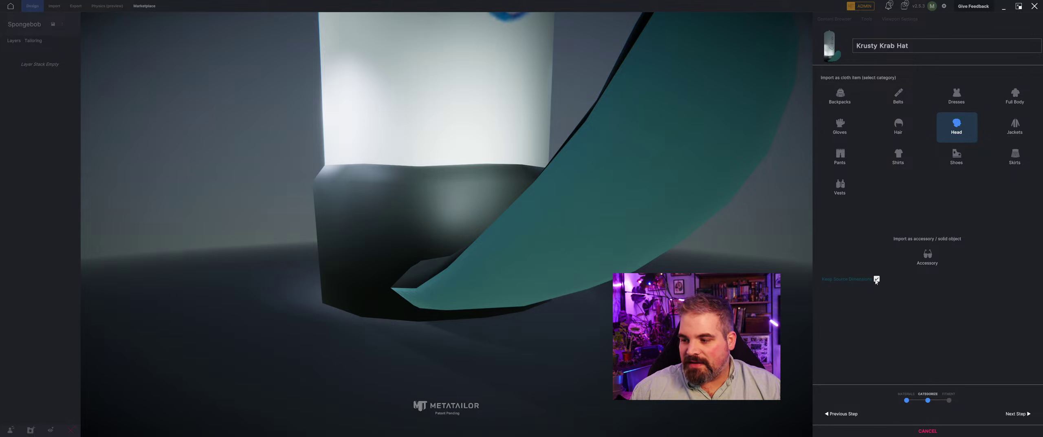
click(876, 279)
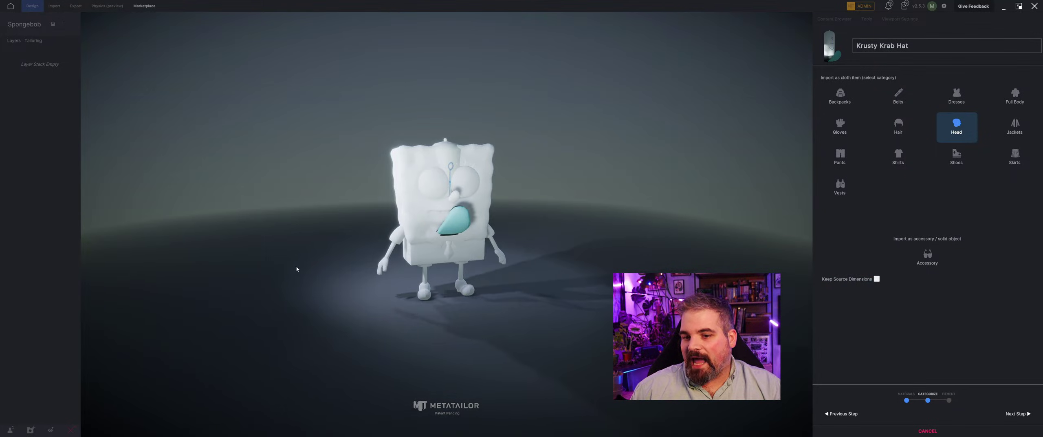
- Raise the Krusty Krab Hat onto the top of Spongebob's head, align it front to back, and confirm its fitment
click(1020, 412)
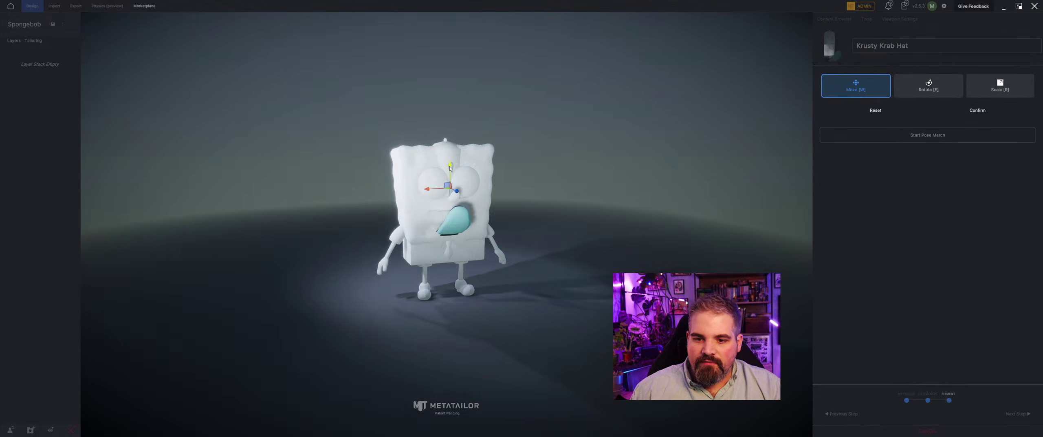
drag(450, 168, 448, 81)
middle_drag(449, 82, 507, 101)
drag(496, 97, 456, 95)
key(e)
key(w)
key(r)
key(w)
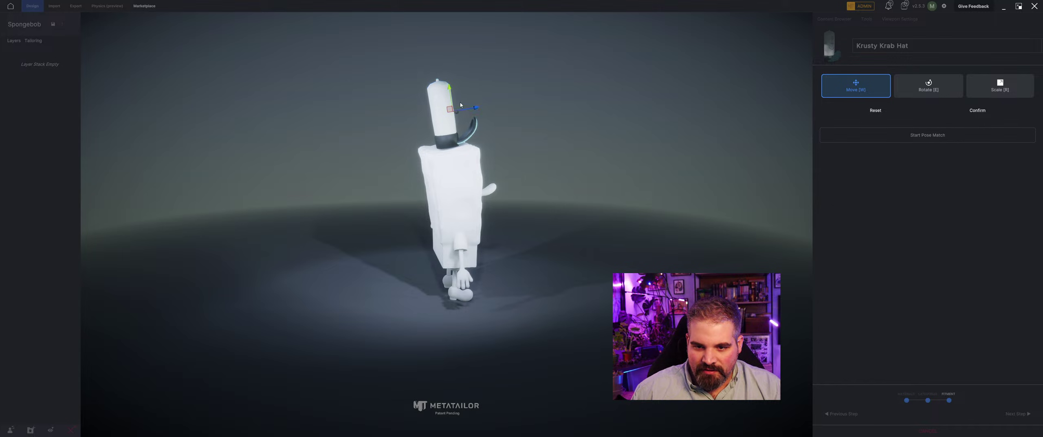
key(e)
key(w)
middle_drag(566, 112, 482, 115)
click(983, 108)
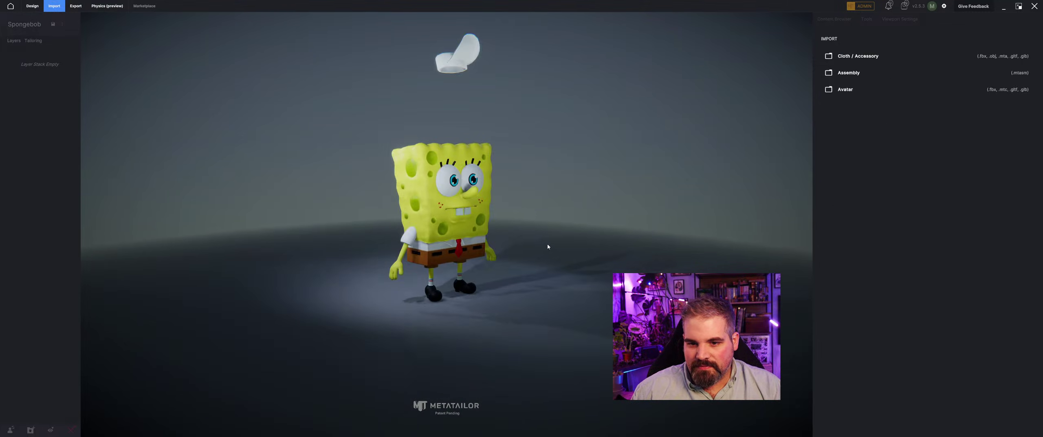
mouse_move(542, 242)
middle_down()
mouse_move(390, 240)
mouse_move(566, 240)
mouse_move(518, 224)
mouse_move(670, 250)
mouse_move(599, 269)
mouse_move(531, 232)
mouse_move(542, 225)
mouse_move(510, 261)
mouse_move(521, 271)
middle_up()
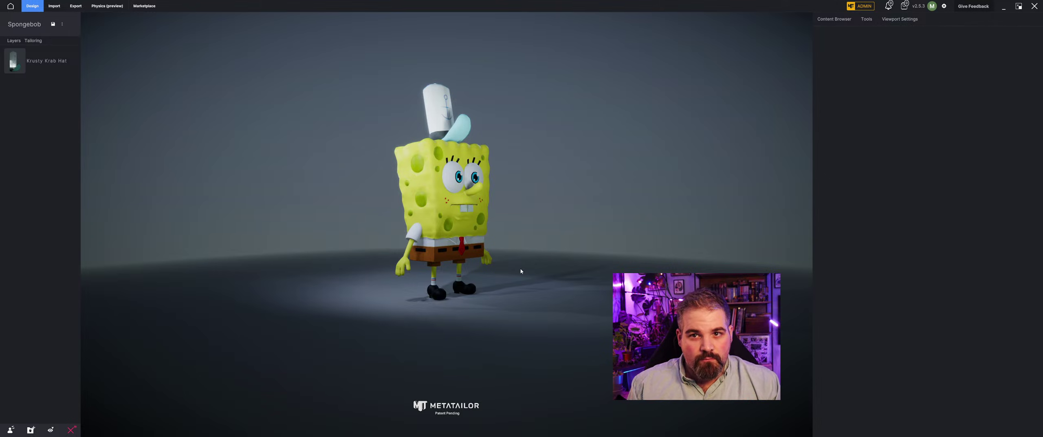
- Filter the owned clothing to the Shoes category and apply the Zoey Shoes to the avatar
click(463, 169)
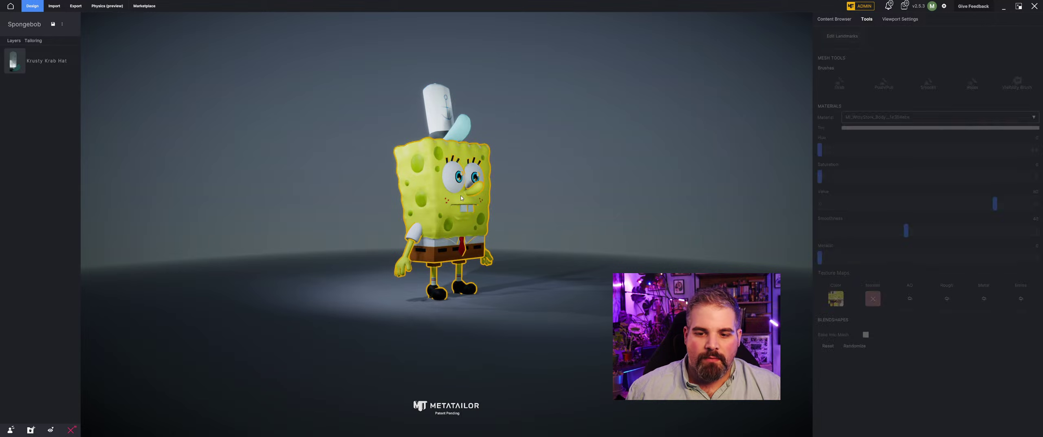
click(827, 18)
click(872, 80)
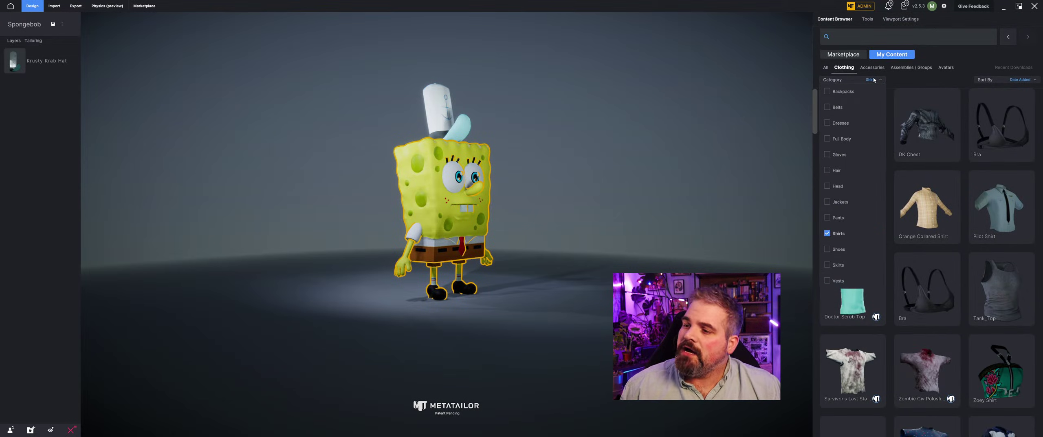
click(833, 249)
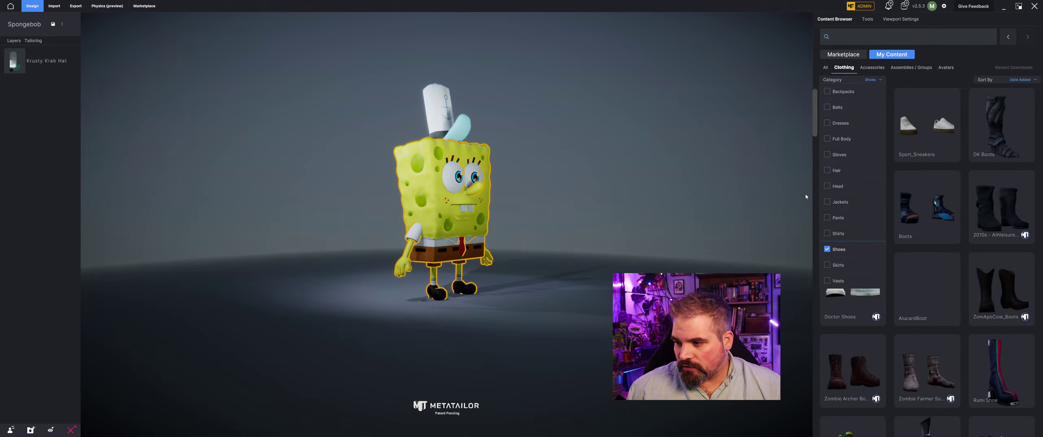
scroll(930, 233, down, 3)
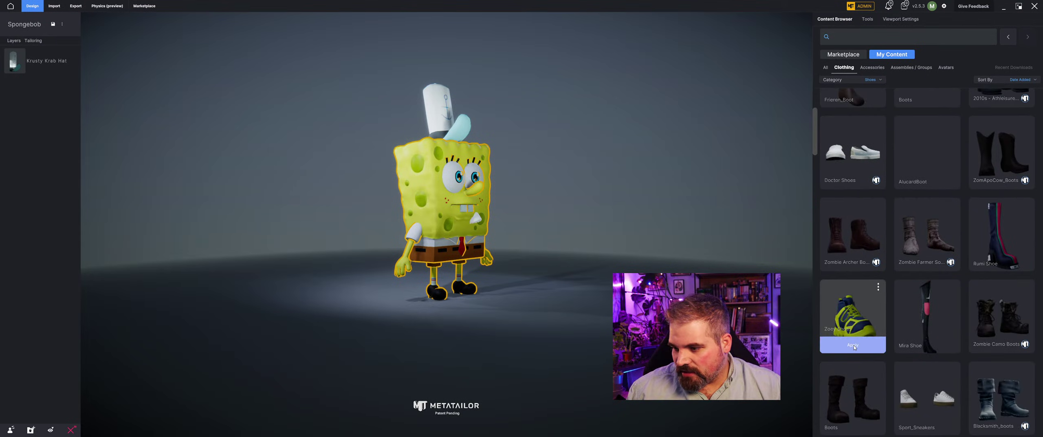
click(853, 345)
- Turn on mirroring for the Zoey Shoes to fit them on both feet, and check the fit from several angles
mouse_move(526, 297)
mouse_down()
mouse_move(421, 304)
mouse_move(501, 362)
mouse_move(514, 280)
mouse_move(445, 279)
mouse_move(521, 251)
mouse_move(492, 283)
mouse_move(512, 288)
mouse_up()
scroll(432, 305, up, 3)
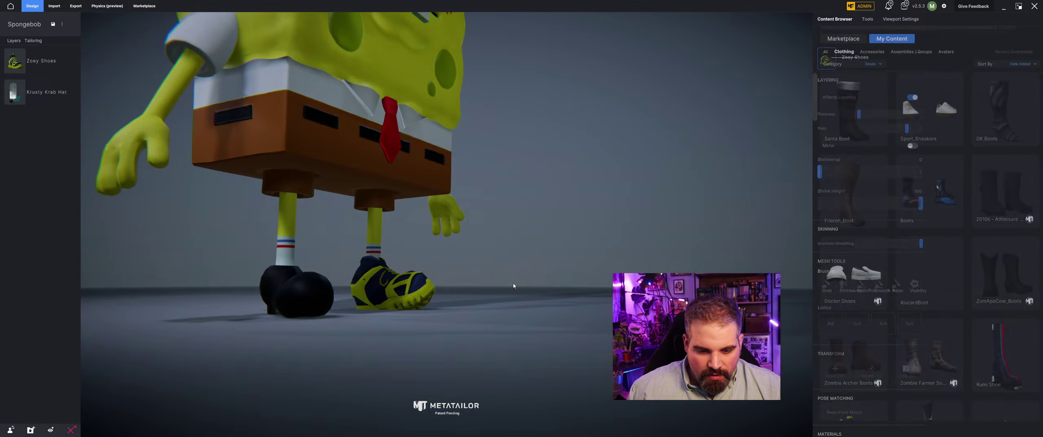
scroll(432, 284, up, 3)
click(432, 284)
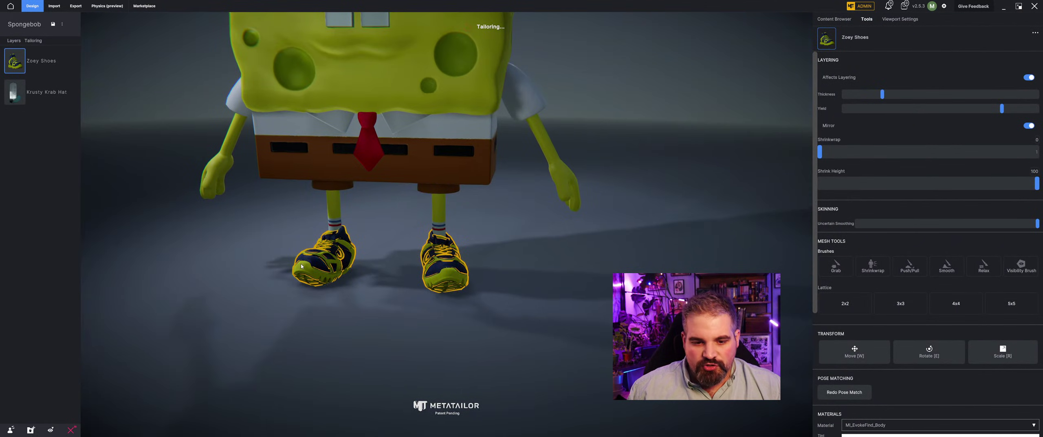
click(403, 328)
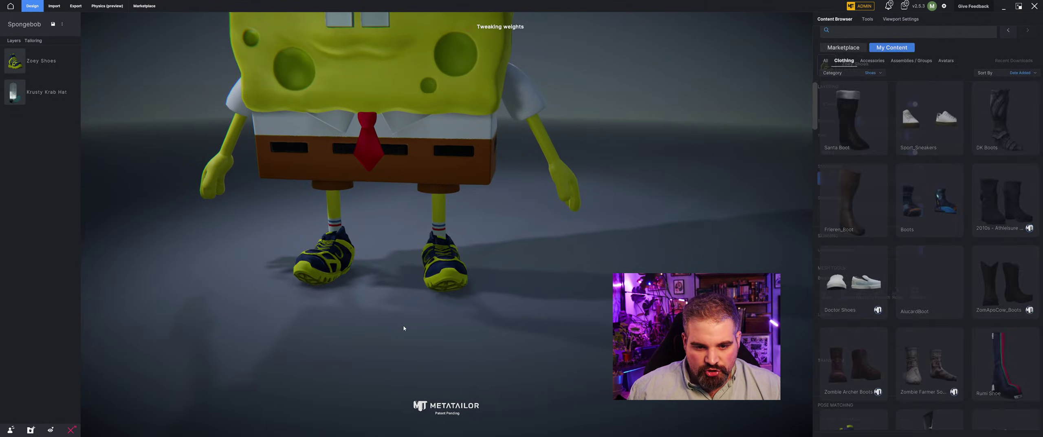
drag(403, 328, 397, 284)
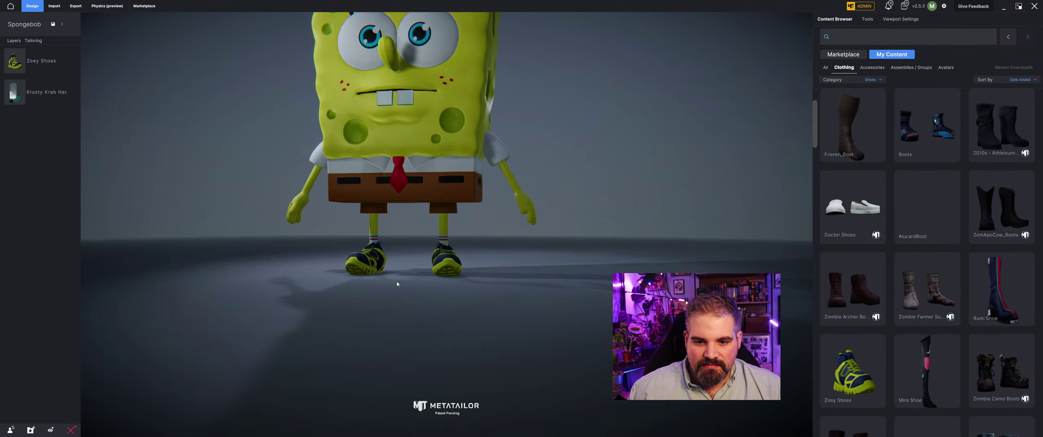
scroll(434, 289, down, 3)
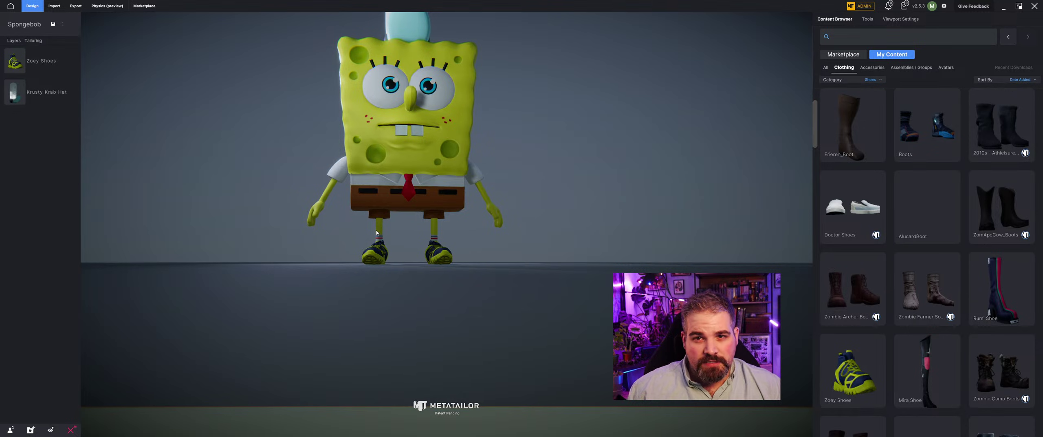
drag(378, 227, 430, 266)
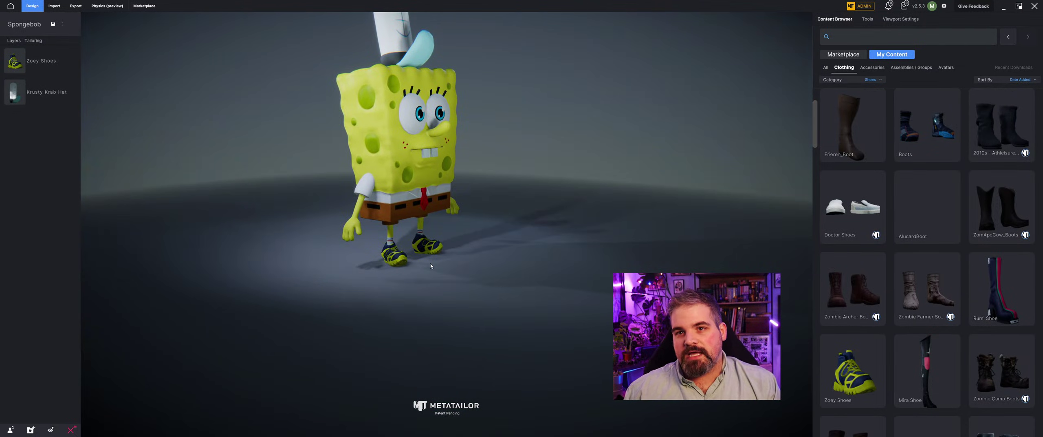
drag(516, 200, 494, 187)
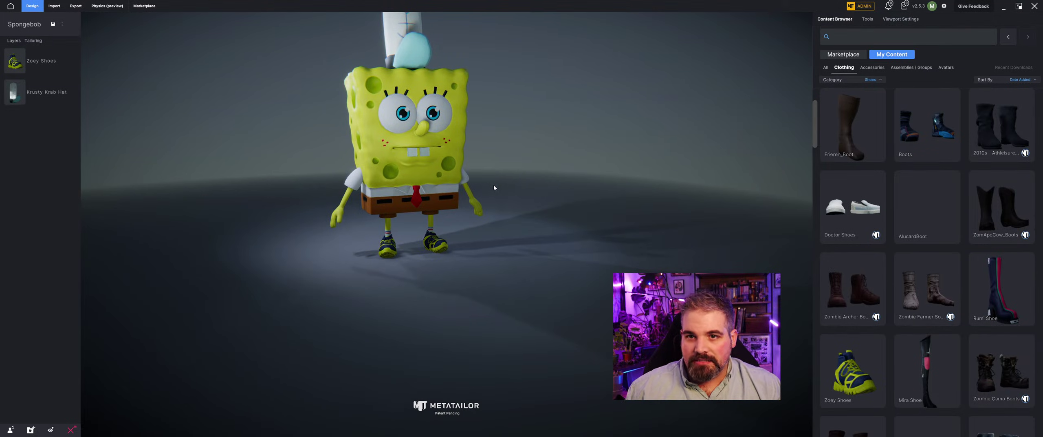
- Switch the clothing filter from Shoes to Pants and apply the Zombie Camo Pants to the avatar
scroll(921, 244, down, 5)
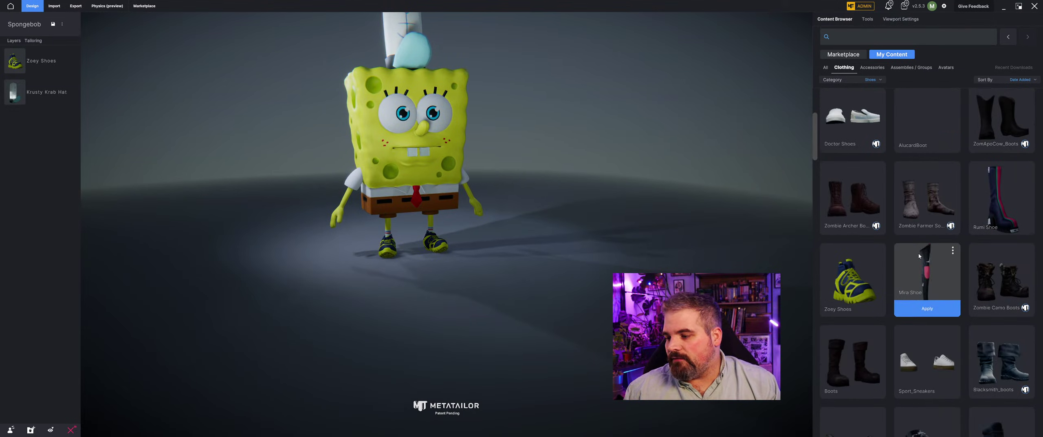
click(872, 80)
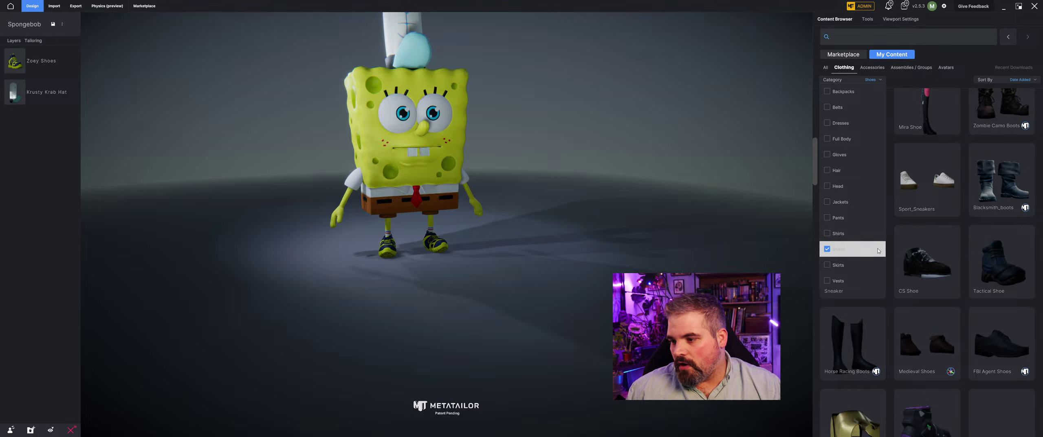
click(838, 249)
click(838, 217)
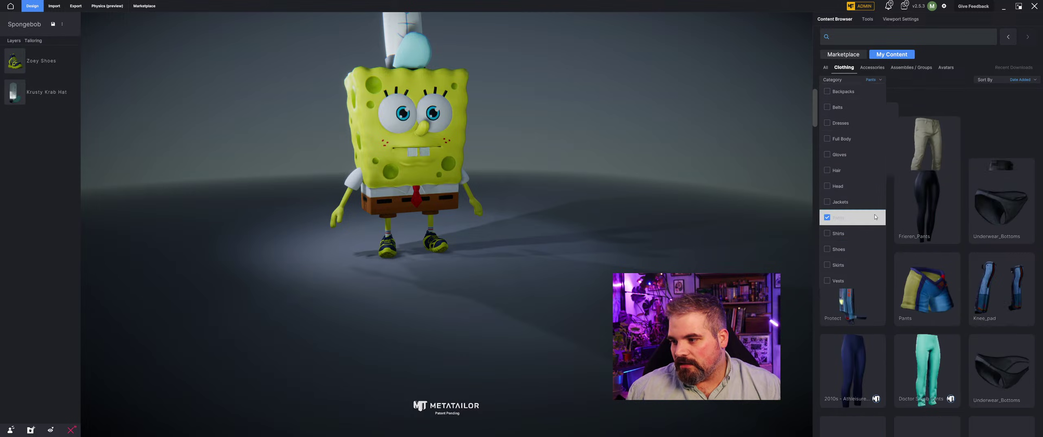
click(959, 57)
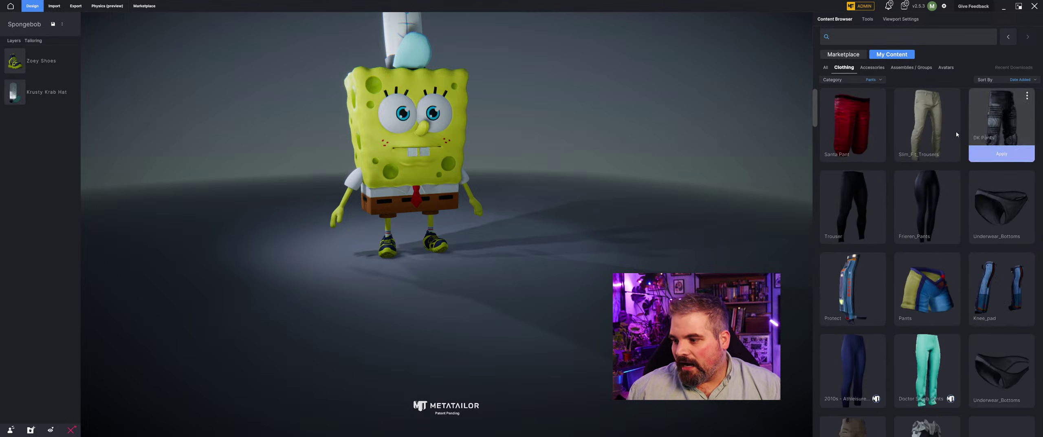
scroll(946, 318, down, 7)
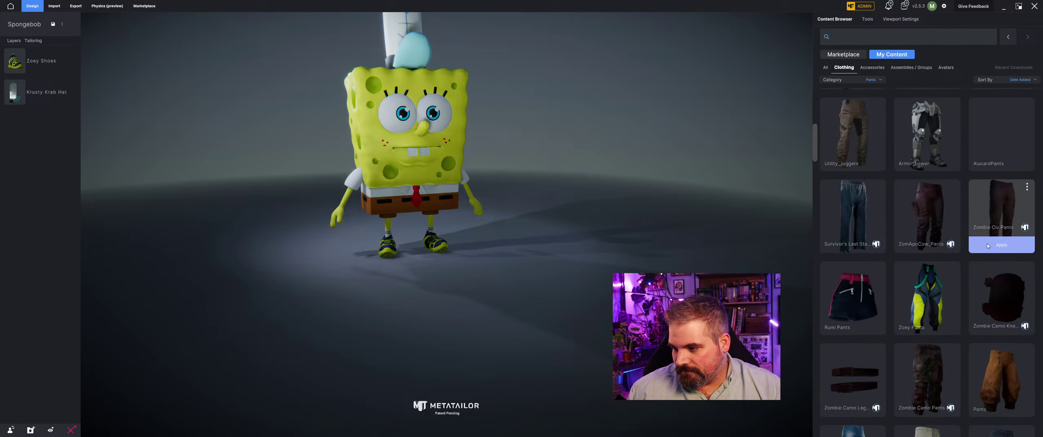
scroll(998, 222, down, 3)
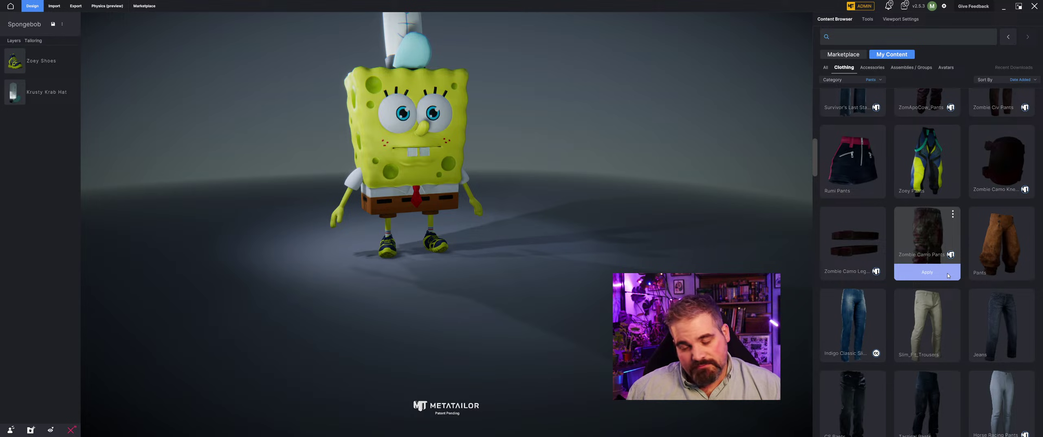
click(948, 275)
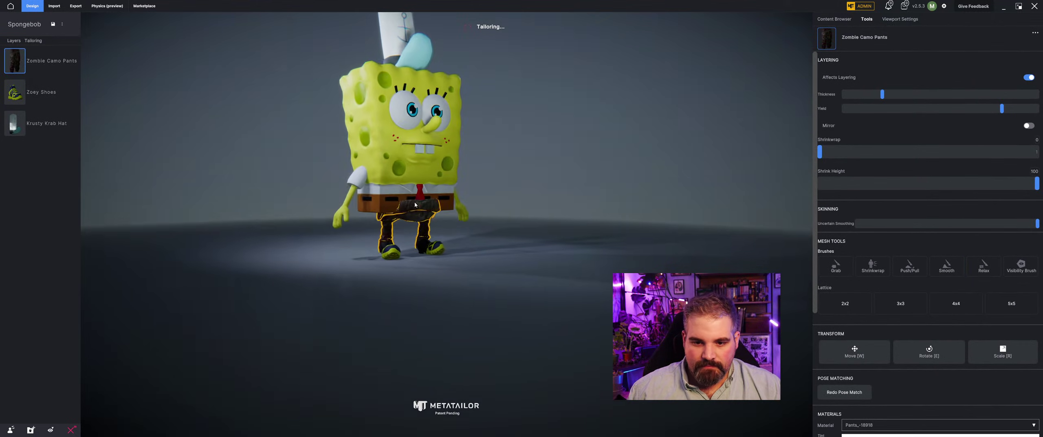
- Increase the layering thickness and slightly raise the yield of the Zombie Camo Pants
middle_drag(415, 205, 498, 239)
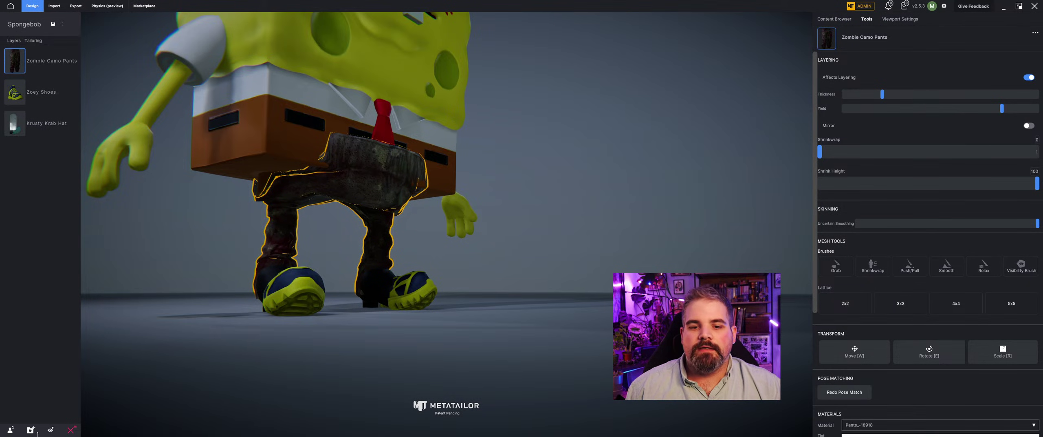
middle_drag(346, 163, 404, 186)
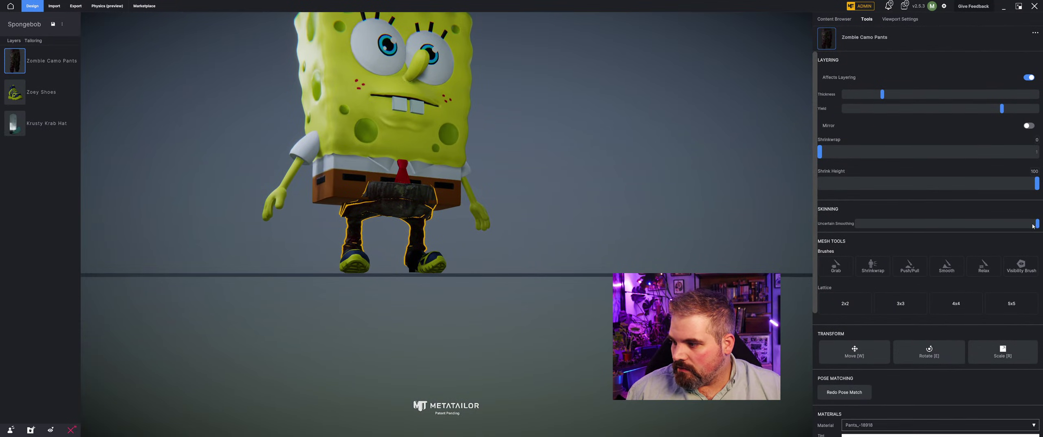
mouse_move(1037, 225)
mouse_down()
mouse_move(901, 223)
mouse_move(1036, 224)
mouse_up()
key(Escape)
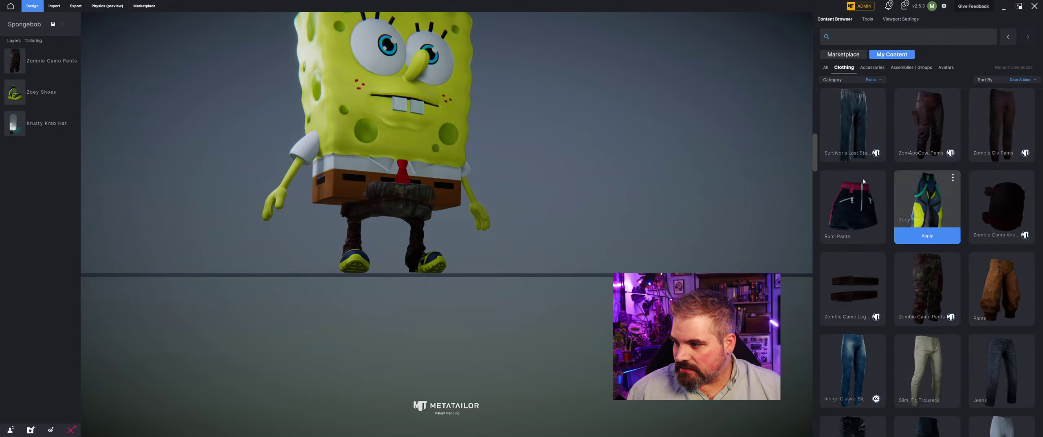
click(866, 19)
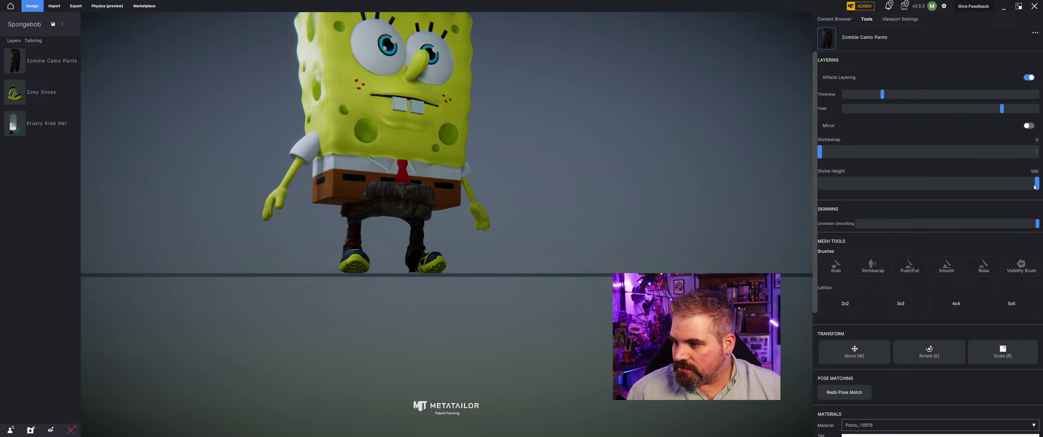
mouse_move(1002, 112)
mouse_down()
mouse_move(920, 111)
mouse_move(1039, 112)
mouse_move(998, 115)
mouse_move(1013, 113)
mouse_up()
drag(882, 95, 920, 94)
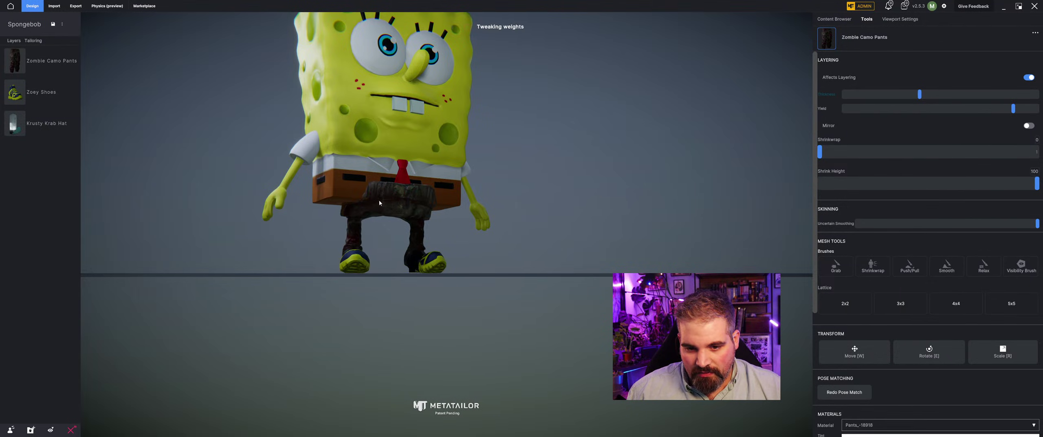
- Start a 2x2 lattice on the Zombie Camo Pants and pull one side's two upper corner points outward to widen the waist
click(435, 186)
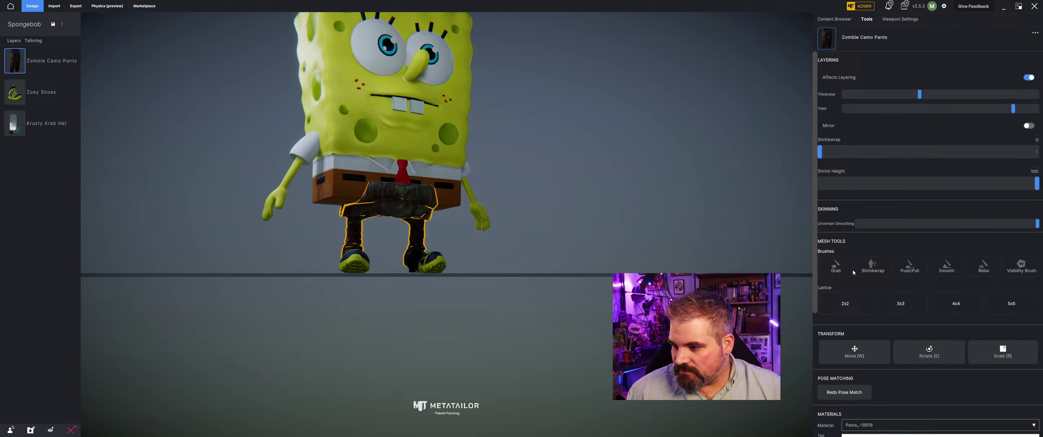
click(855, 302)
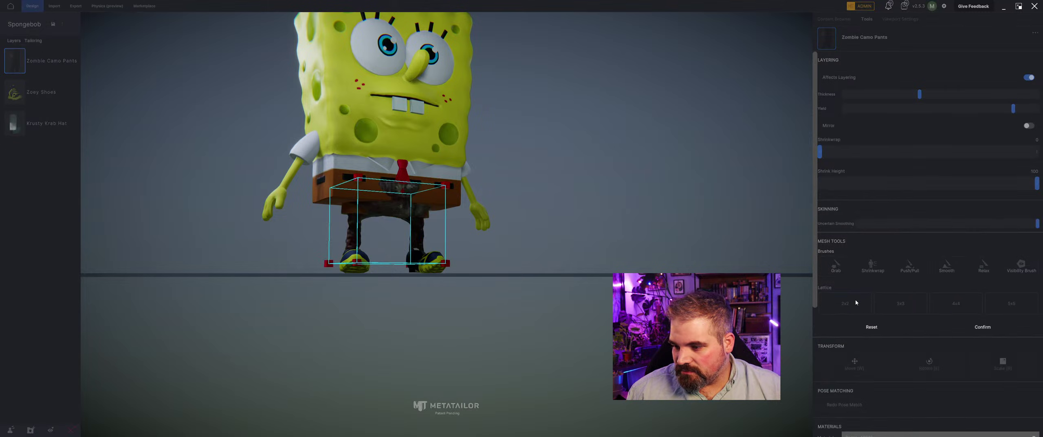
click(445, 185)
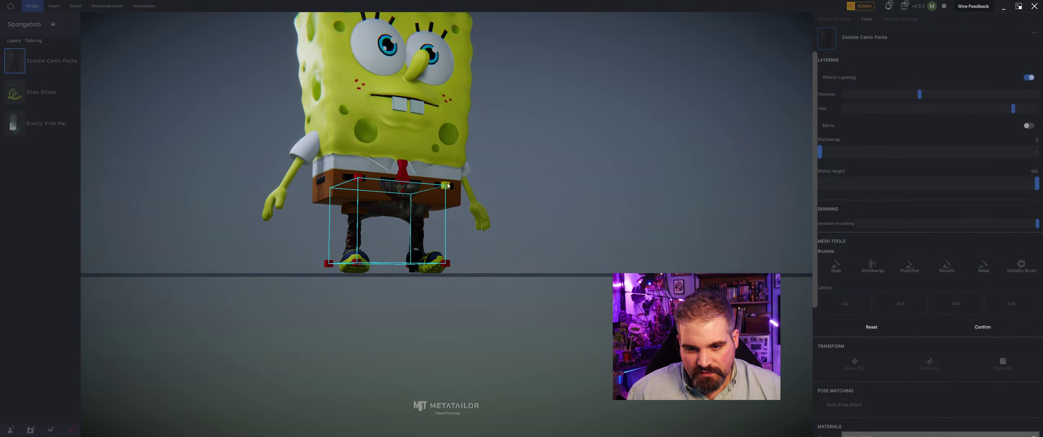
shift+click(360, 177)
right_drag(361, 176, 450, 175)
drag(450, 176, 453, 176)
click(448, 165)
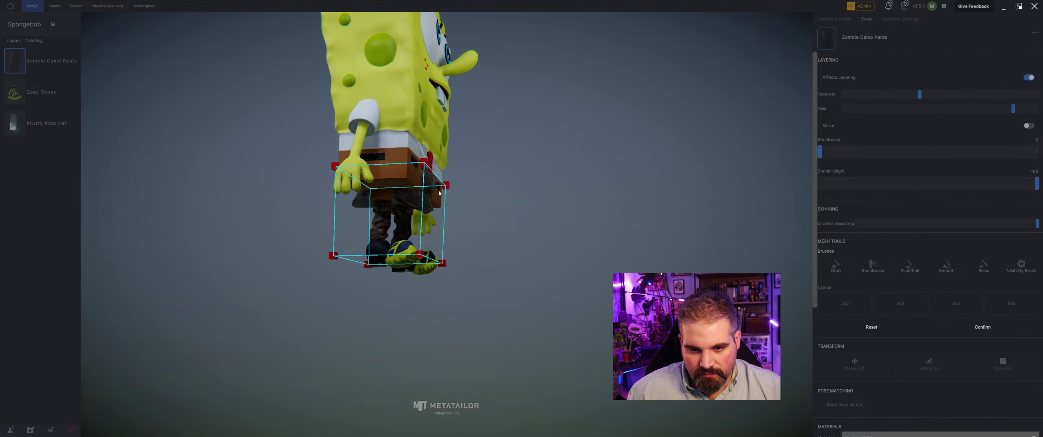
click(424, 161)
click(331, 166)
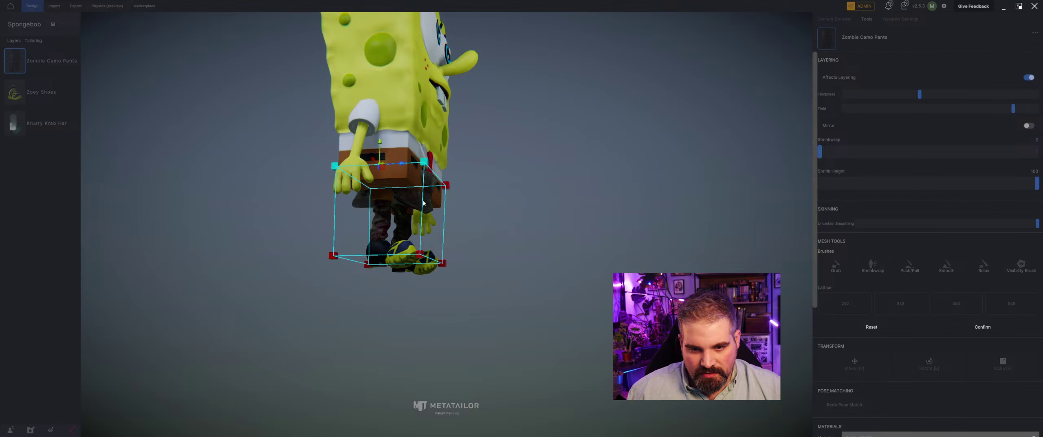
right_drag(332, 167, 338, 187)
drag(338, 188, 303, 188)
- Check the lattice from the opposite upper corner and the side, and confirm the deformation of the pants
click(449, 186)
right_drag(515, 228, 543, 256)
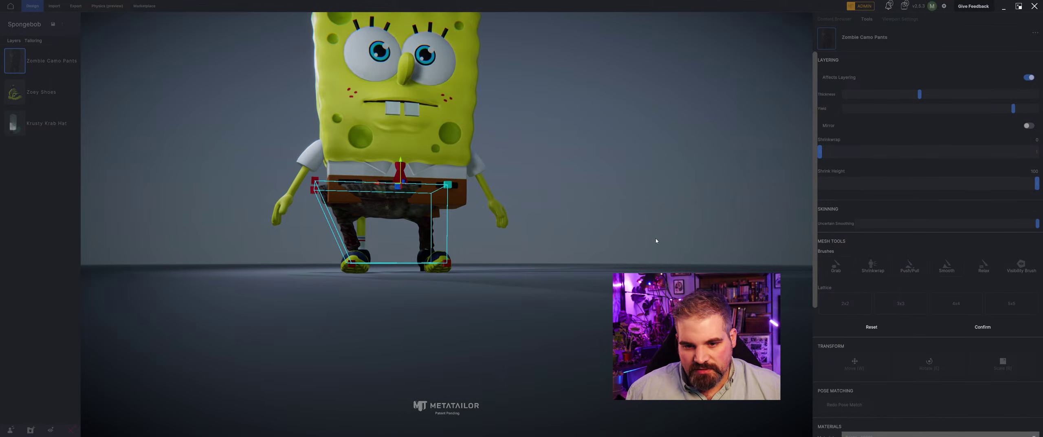
right_drag(657, 237, 519, 254)
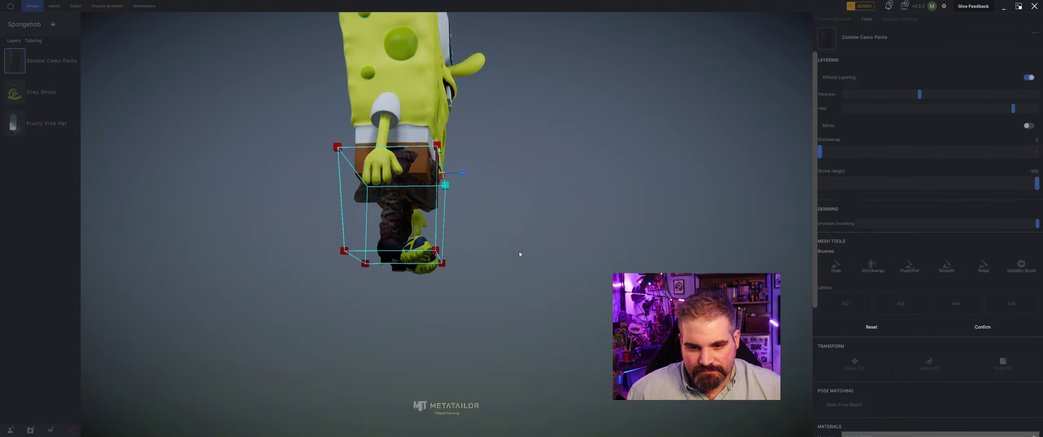
click(949, 325)
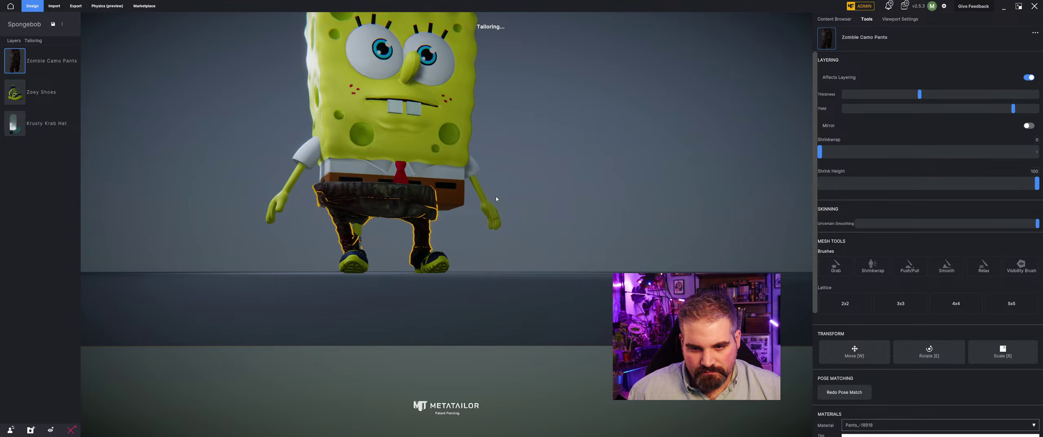
- Remove the deformed Zombie Camo Pants from the avatar, search the clothing for "zombie" and apply the Zombie Camo Pants again
right_drag(376, 188, 359, 199)
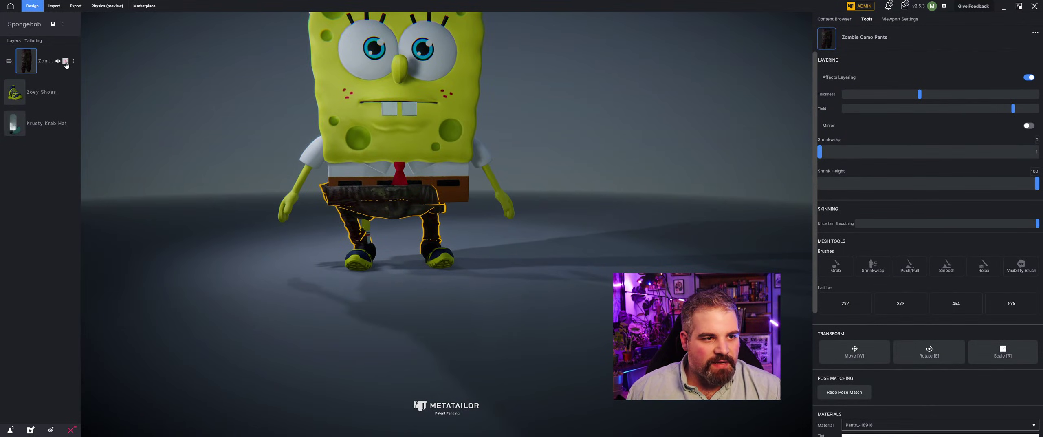
click(64, 62)
mouse_move(1014, 158)
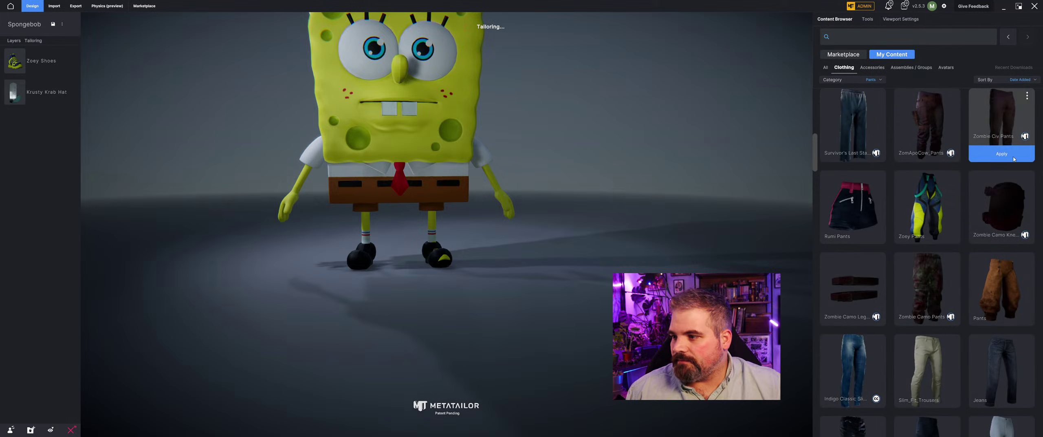
click(914, 38)
text(zombie)
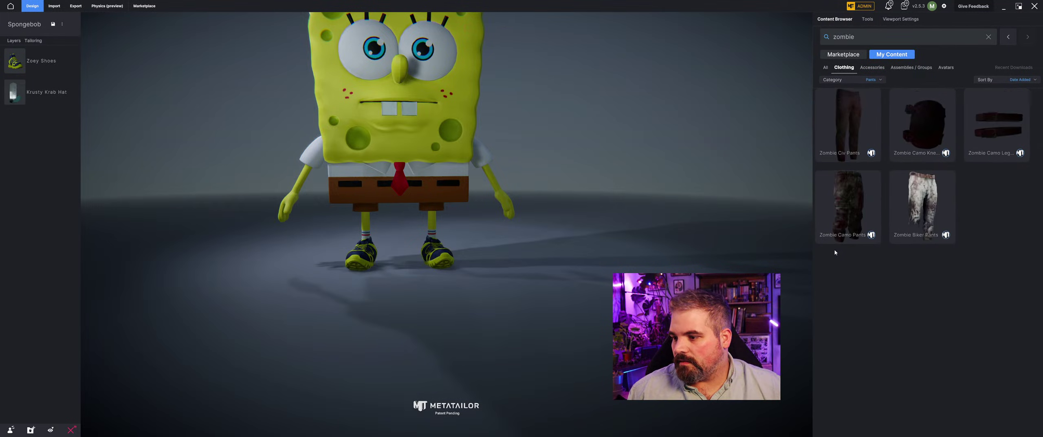
click(845, 228)
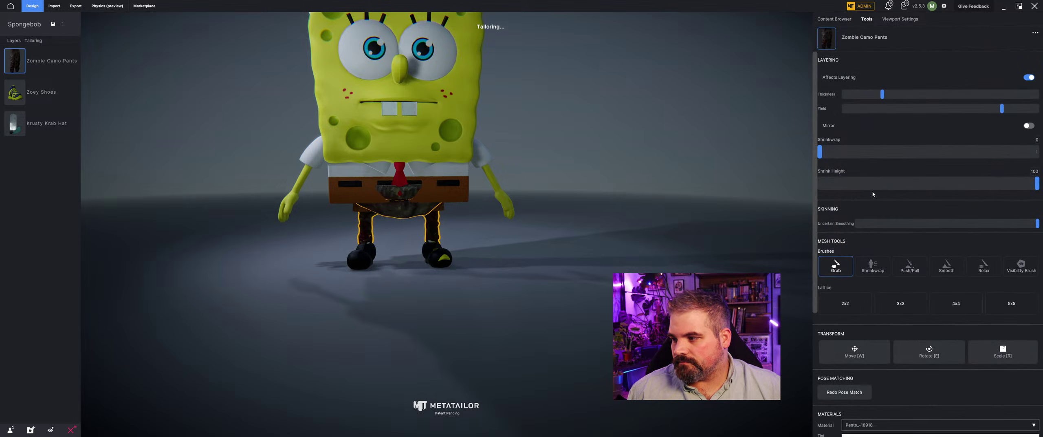
- Start a 2x2 lattice on the Zombie Camo Pants and pull the two front upper corner points forward
click(849, 306)
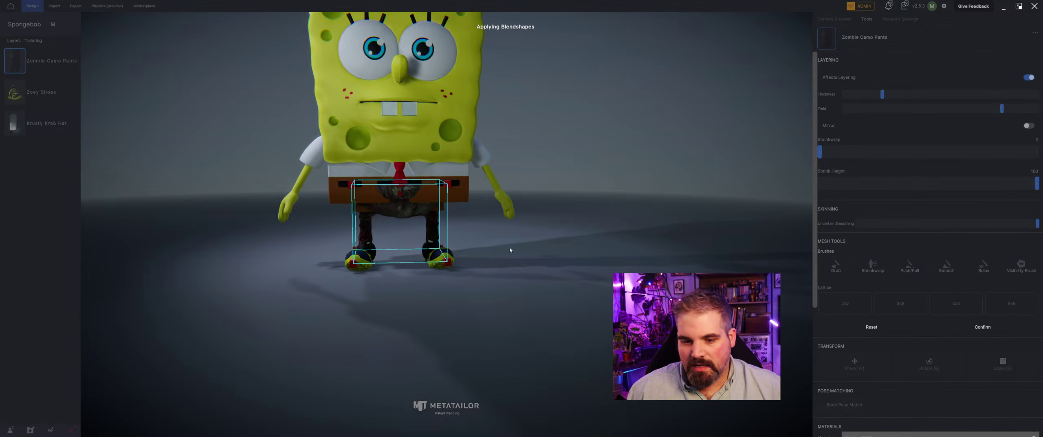
middle_drag(510, 248, 599, 236)
click(401, 178)
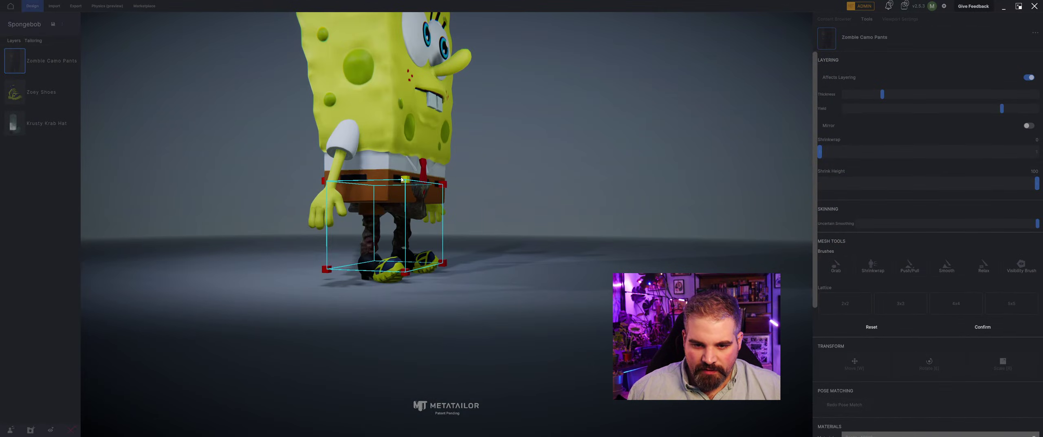
shift+click(440, 184)
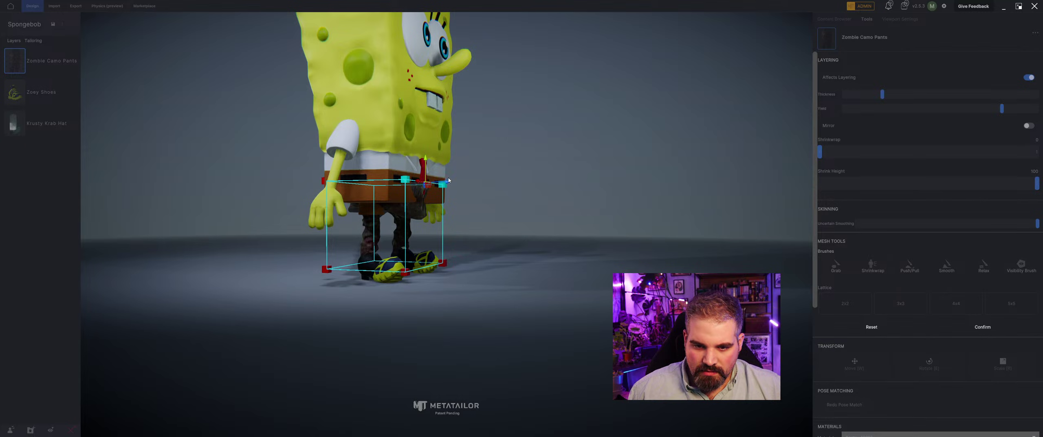
drag(446, 185, 456, 185)
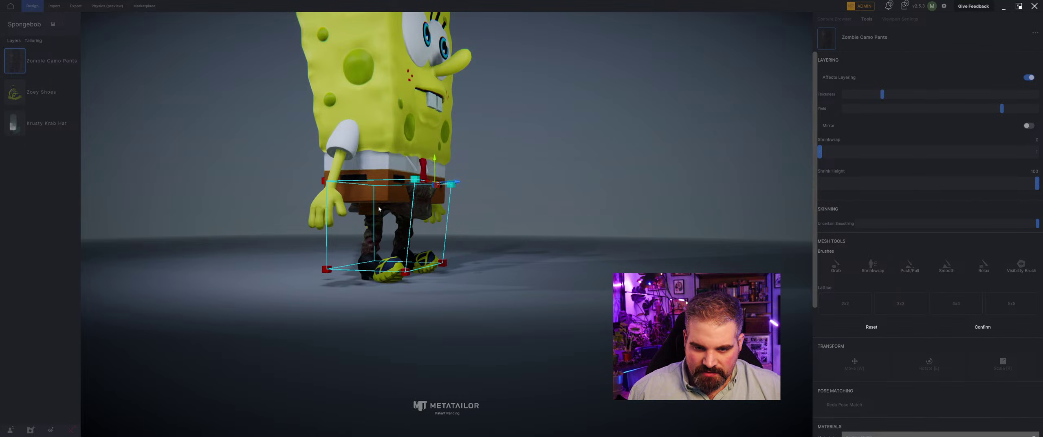
- Pull the two rear upper corner points of the lattice backward and confirm the deformation of the pants
middle_drag(459, 190, 523, 175)
click(400, 168)
shift+click(367, 180)
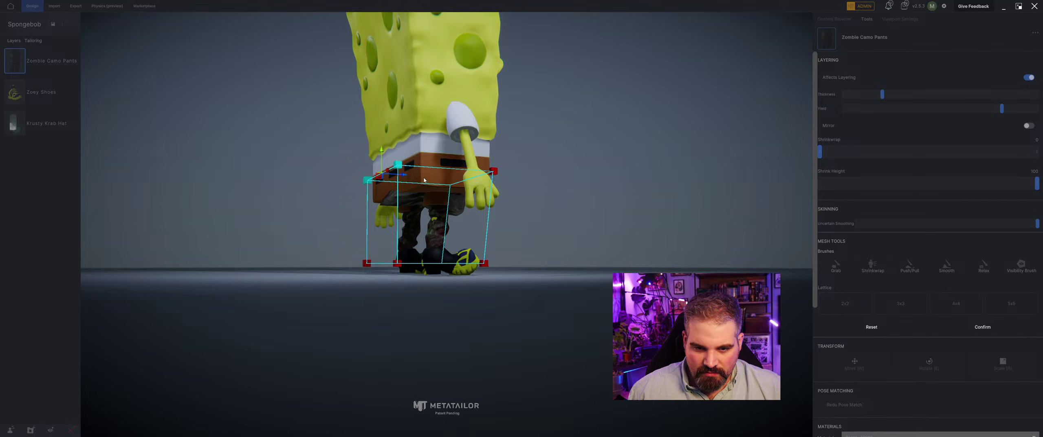
drag(403, 177, 387, 176)
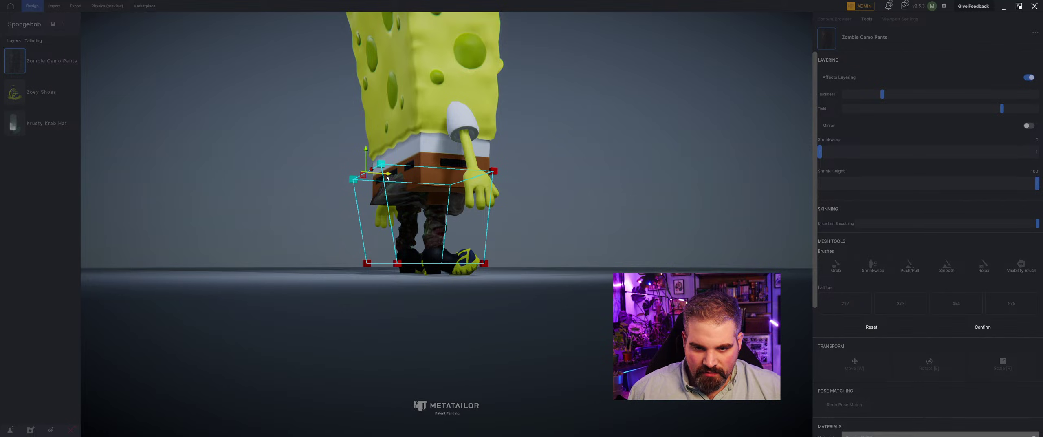
middle_drag(412, 179, 597, 190)
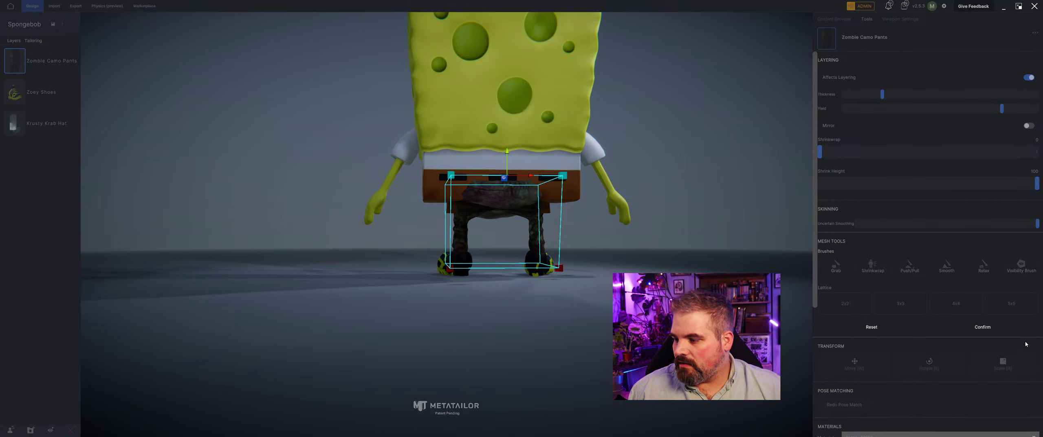
click(982, 327)
- Start a 4x4 lattice on the Zombie Camo Pants and pull the top points on the avatar's left side outward to widen the waist
click(952, 299)
middle_drag(541, 231, 623, 249)
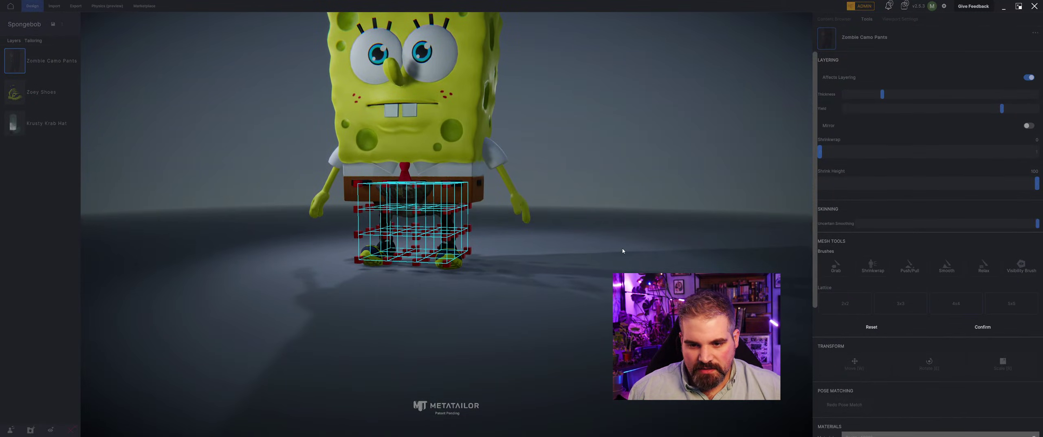
click(446, 185)
middle_drag(473, 201, 459, 241)
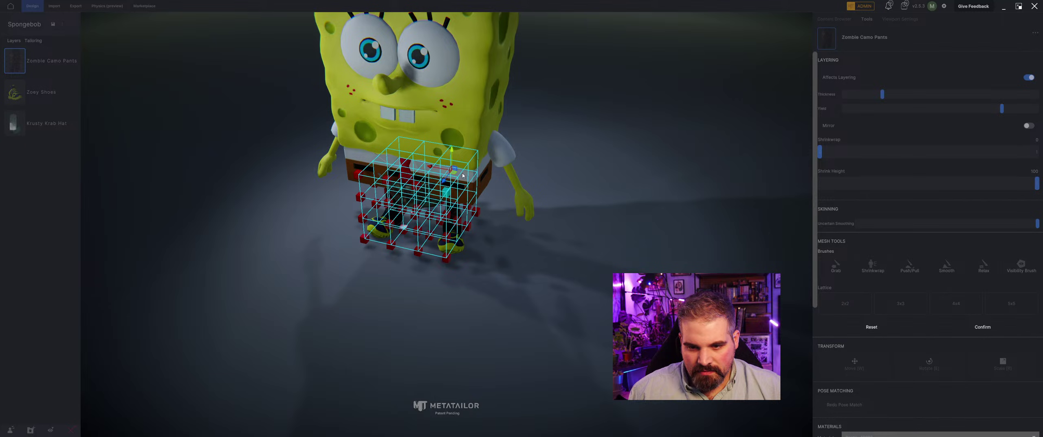
shift+click(467, 163)
shift+click(477, 150)
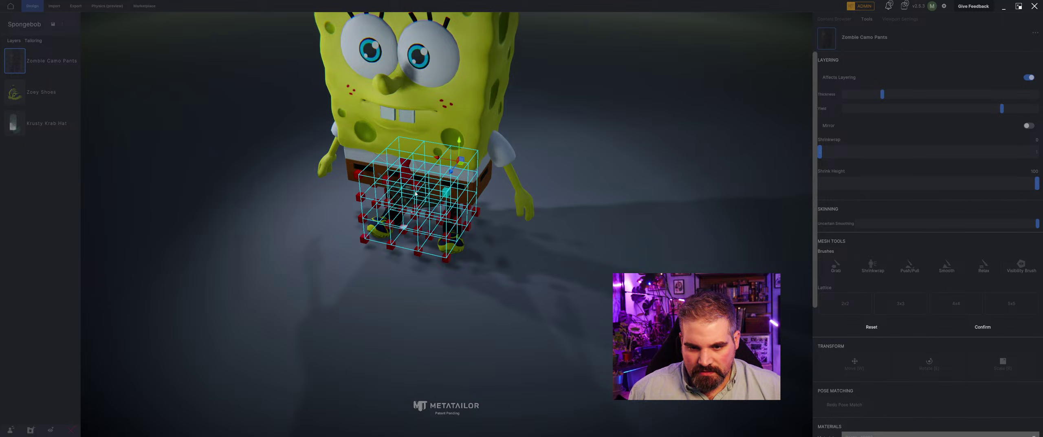
middle_drag(416, 185, 456, 171)
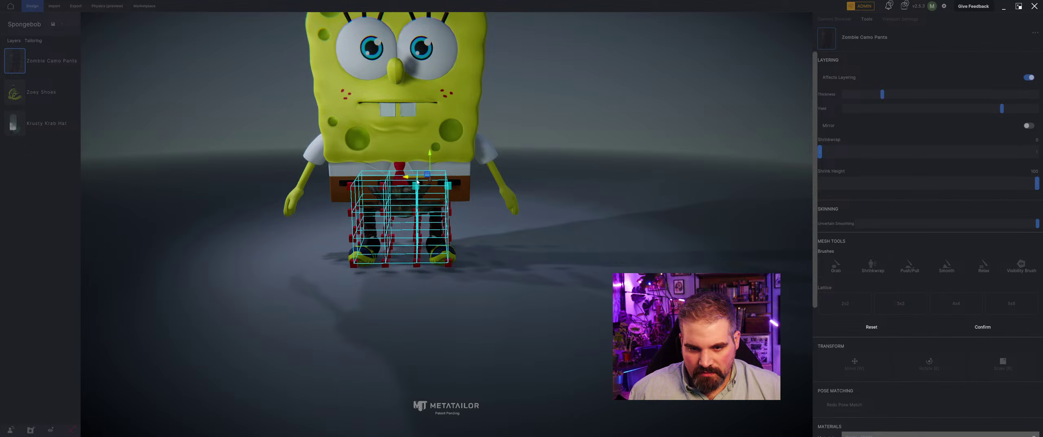
drag(426, 178, 426, 178)
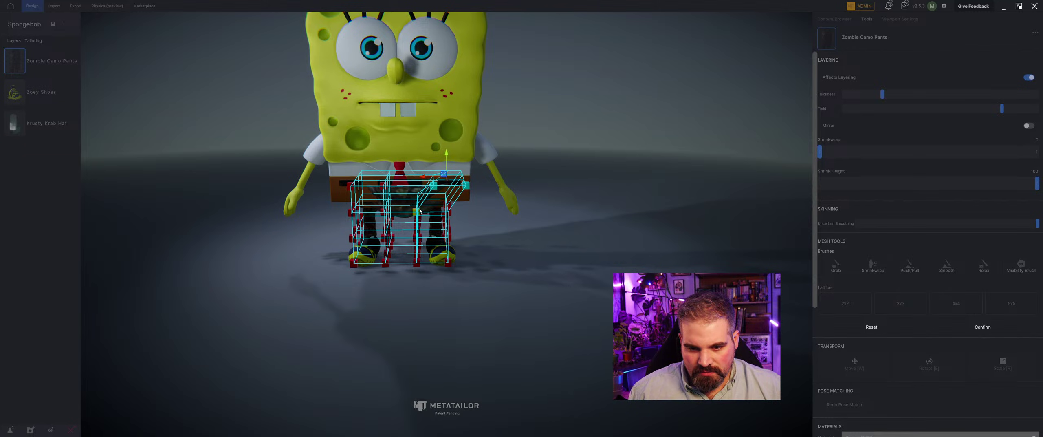
- Pull the second-row lattice points on the avatar's left side slightly outward to ease the transition below the waist
middle_drag(417, 210, 456, 211)
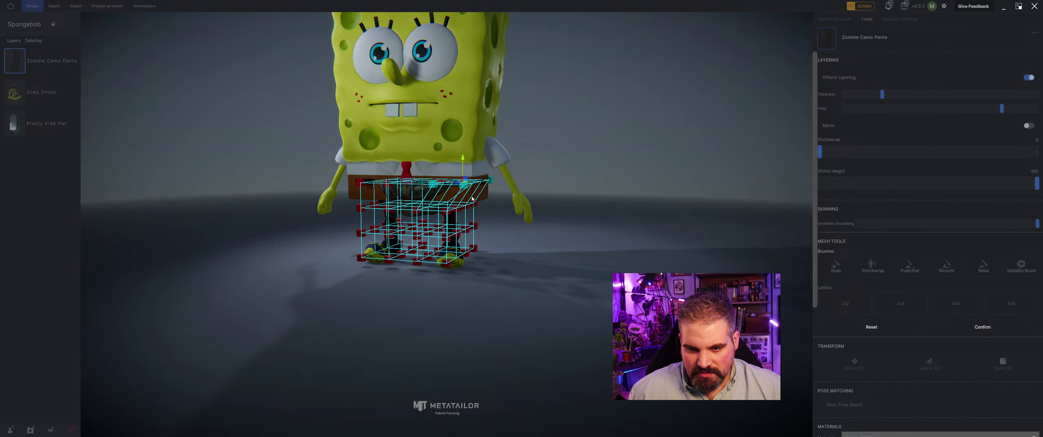
click(456, 210)
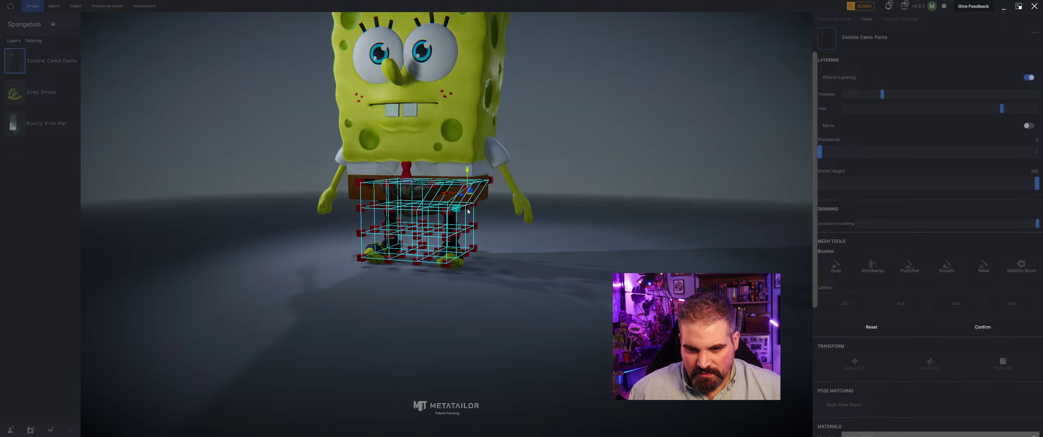
drag(451, 199, 458, 198)
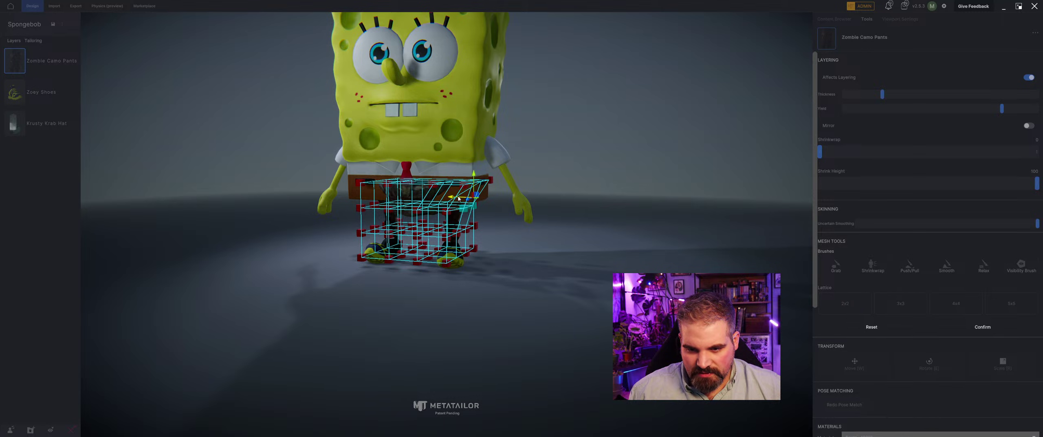
- Pull the upper two rows of lattice points on the avatar's right side outward and confirm the 4x4 deformation
right_drag(458, 199, 482, 201)
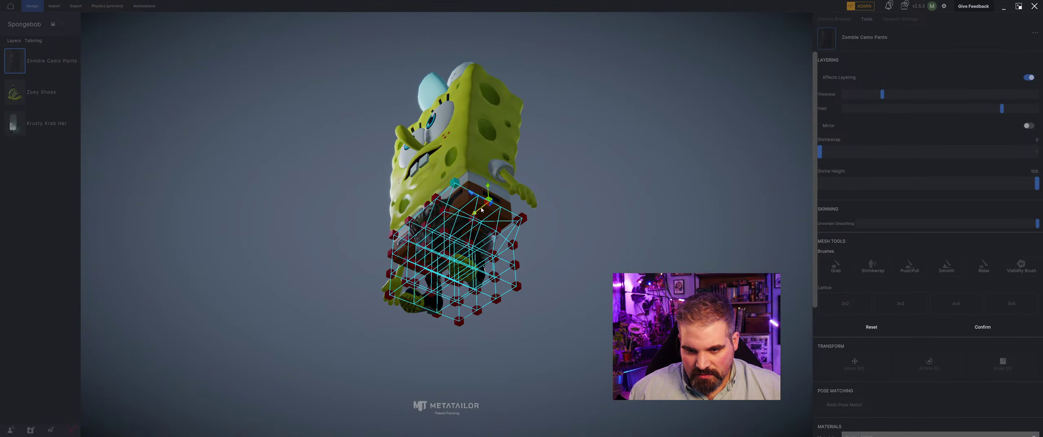
right_drag(483, 210, 354, 178)
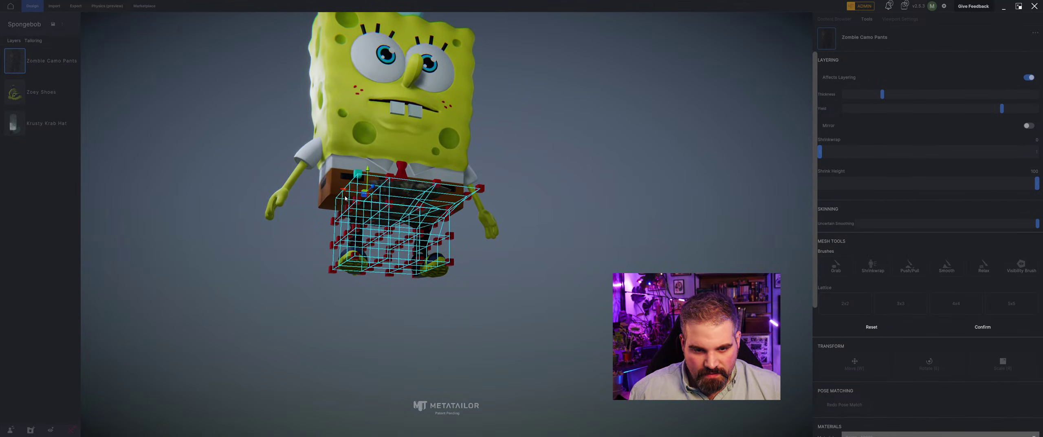
drag(337, 192, 335, 209)
click(349, 210)
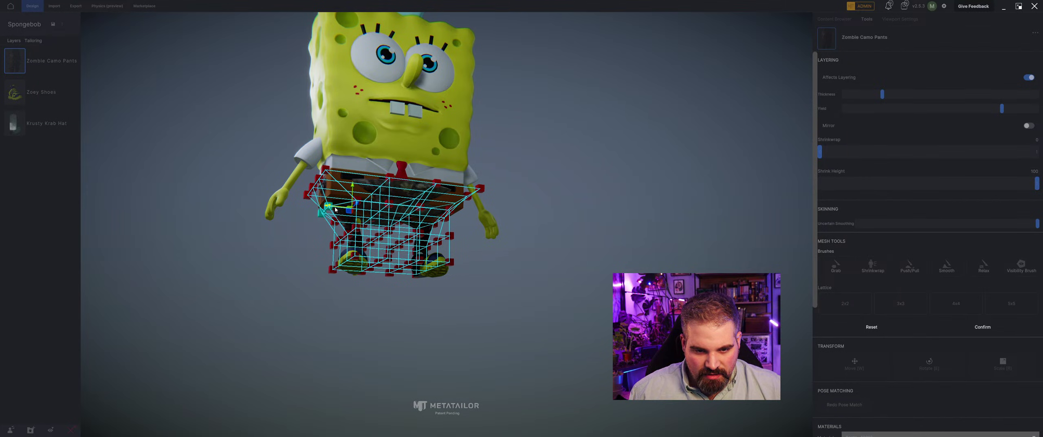
middle_drag(496, 220, 576, 227)
click(982, 327)
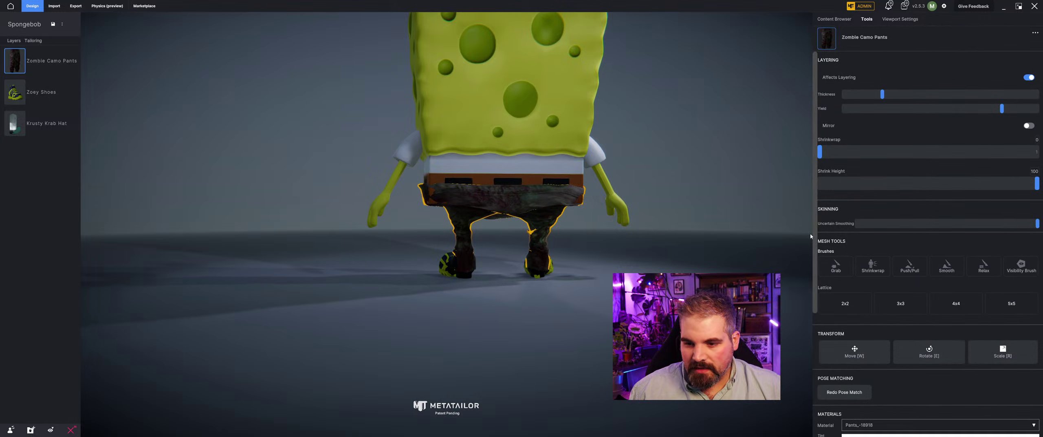
- Brush the waist and upper legs of the Zombie Camo Pants with the Shrinkwrap brush from several sides and confirm the strokes
click(882, 264)
click(576, 229)
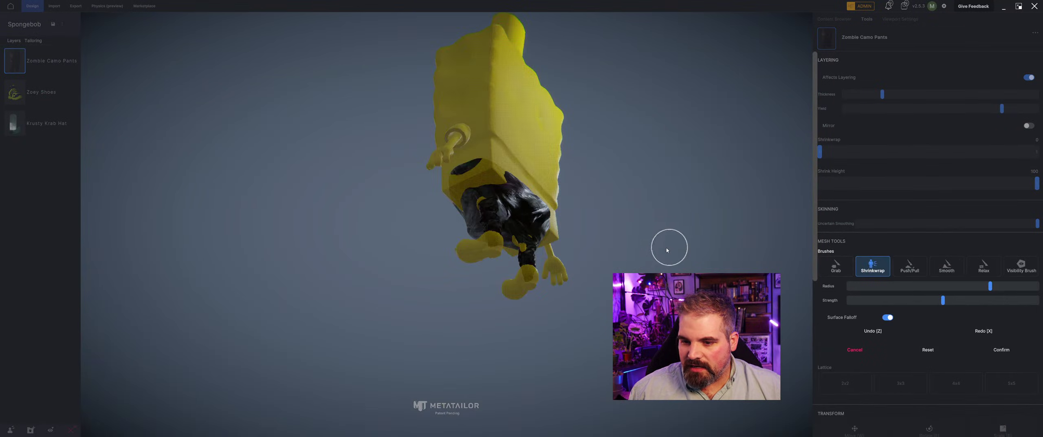
drag(526, 186, 497, 173)
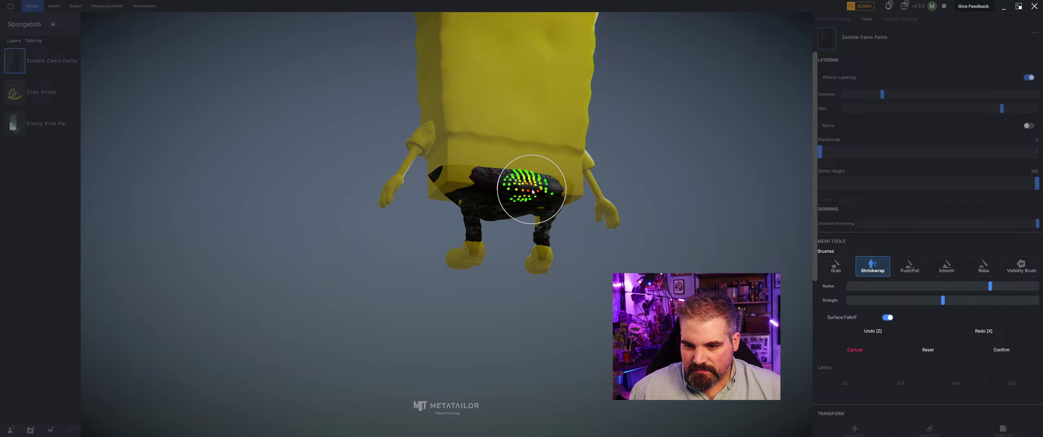
middle_drag(497, 173, 549, 241)
mouse_move(471, 240)
mouse_down()
mouse_move(506, 235)
mouse_move(461, 240)
mouse_move(481, 241)
mouse_up()
middle_drag(460, 283, 485, 204)
drag(487, 175, 491, 176)
middle_drag(599, 220, 466, 221)
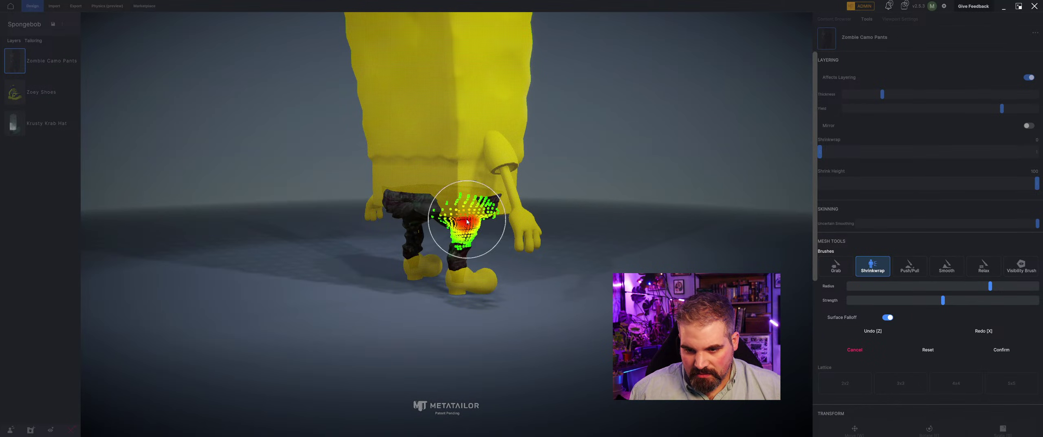
click(1000, 349)
- Increase the layering thickness to about the middle of its range and raise the yield of the Zombie Camo Pants close to maximum
scroll(462, 249, up, 5)
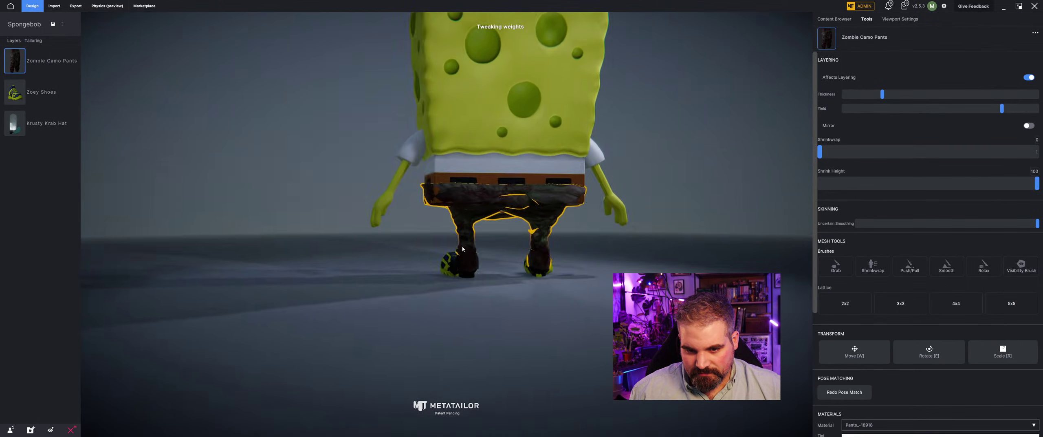
middle_drag(462, 249, 495, 246)
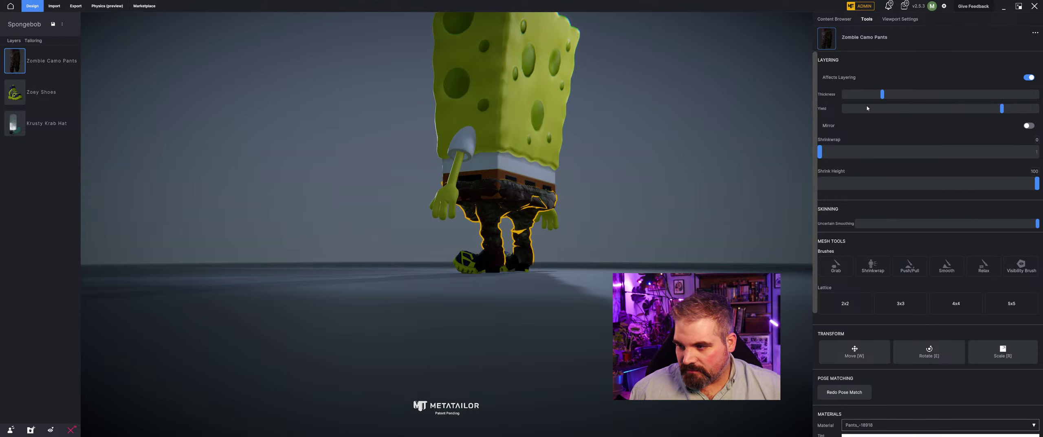
drag(883, 95, 915, 95)
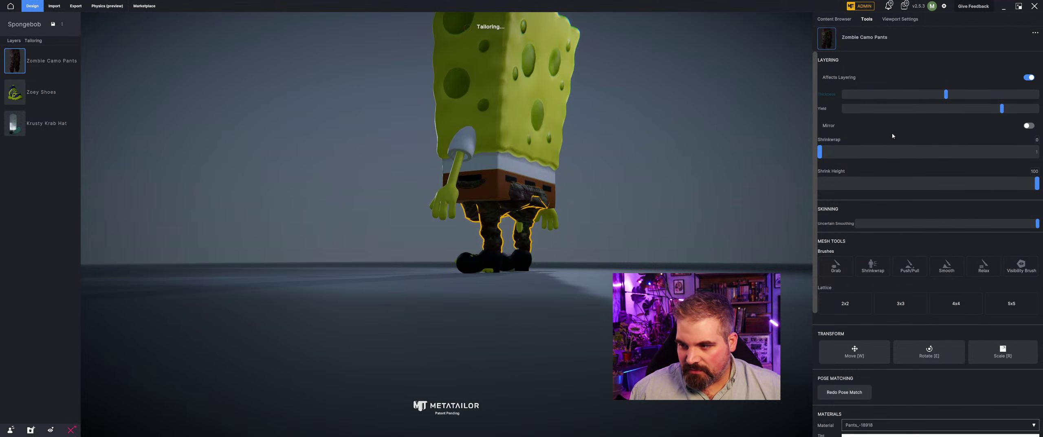
drag(1002, 108, 1027, 112)
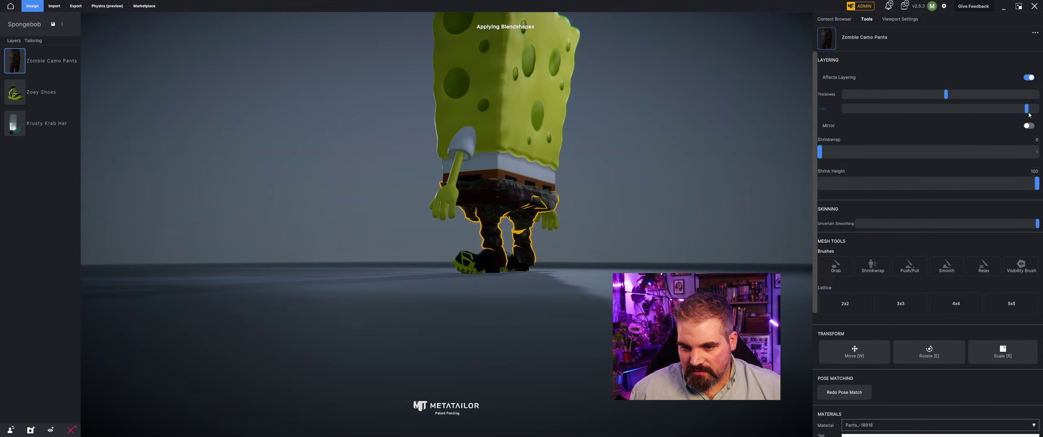
middle_drag(623, 241, 485, 243)
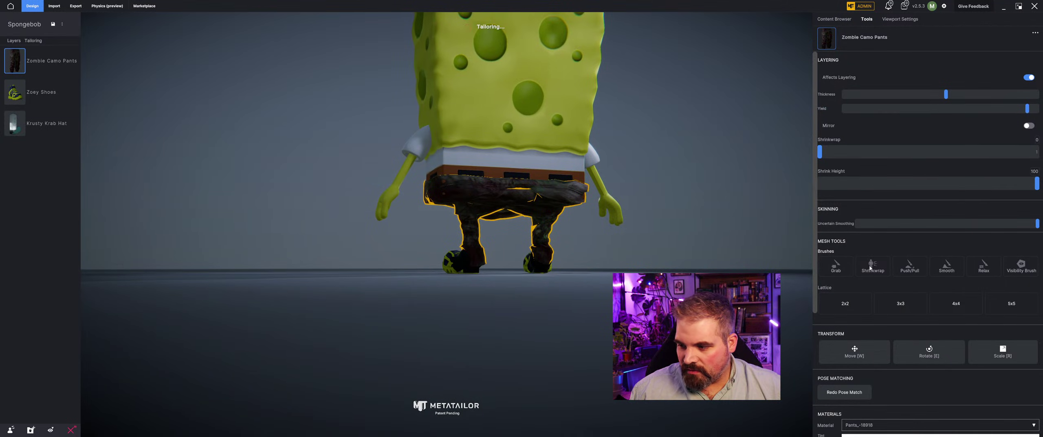
- Brush the waist and underside of the Zombie Camo Pants with the Push/Pull brush from several sides, raising its radius to just under half
click(909, 266)
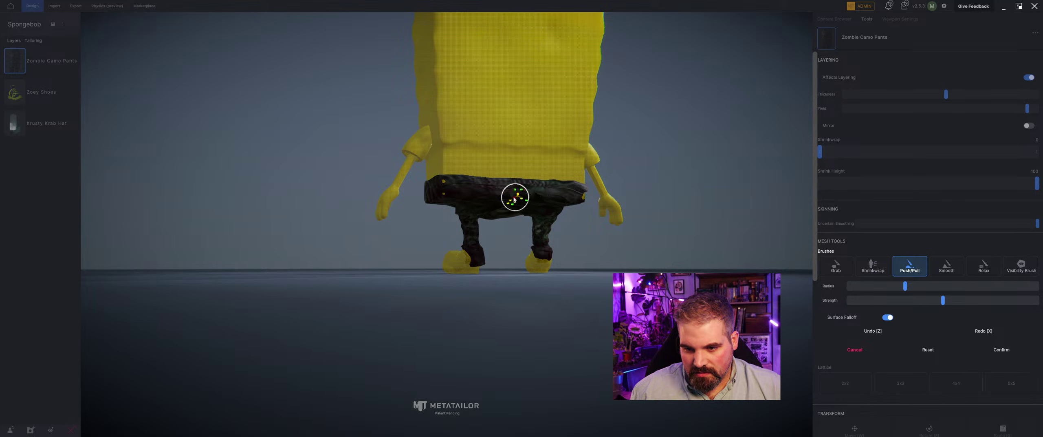
mouse_move(519, 203)
middle_down()
mouse_move(490, 202)
mouse_move(465, 224)
middle_up()
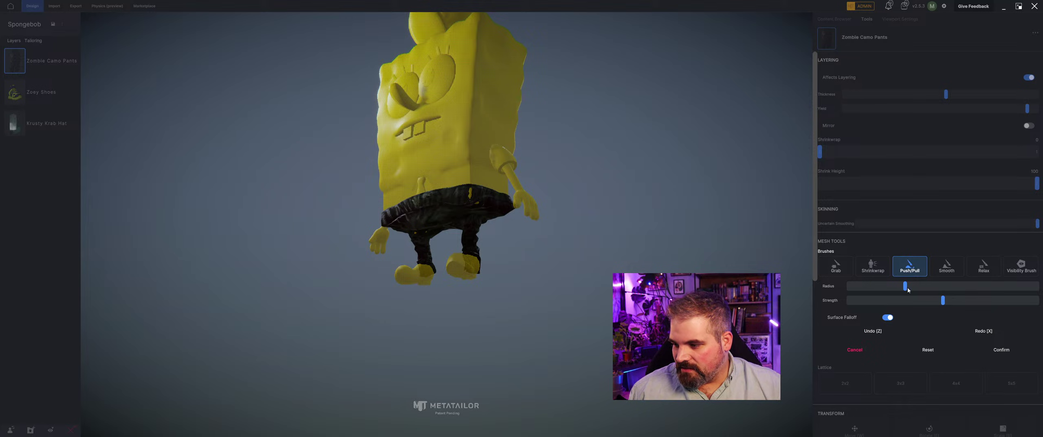
middle_drag(424, 285, 401, 210)
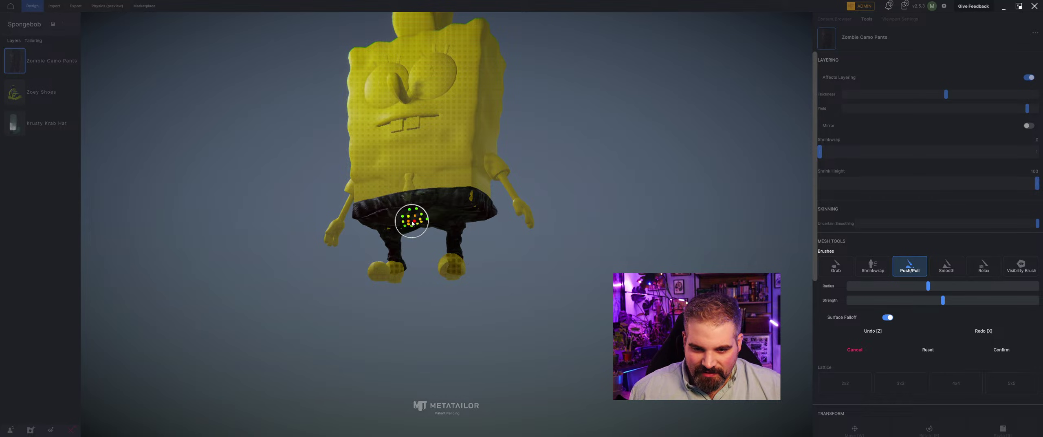
middle_drag(412, 223, 431, 209)
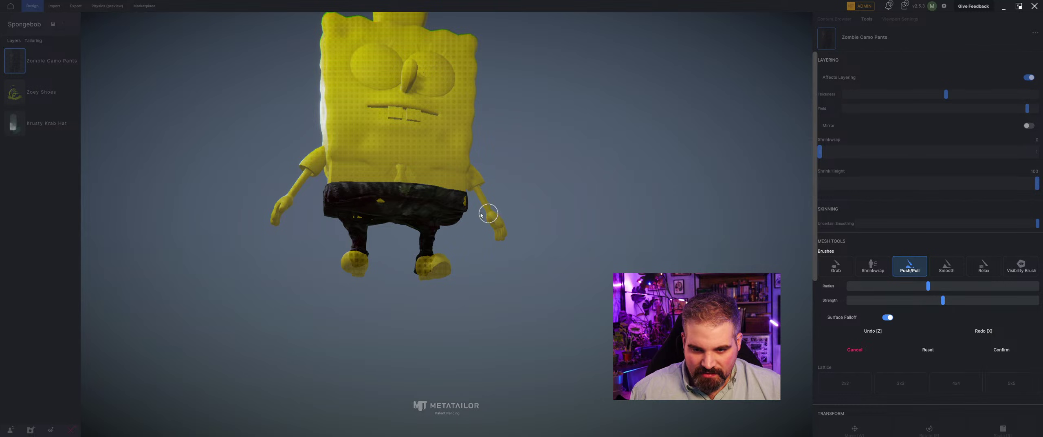
middle_drag(459, 205, 449, 216)
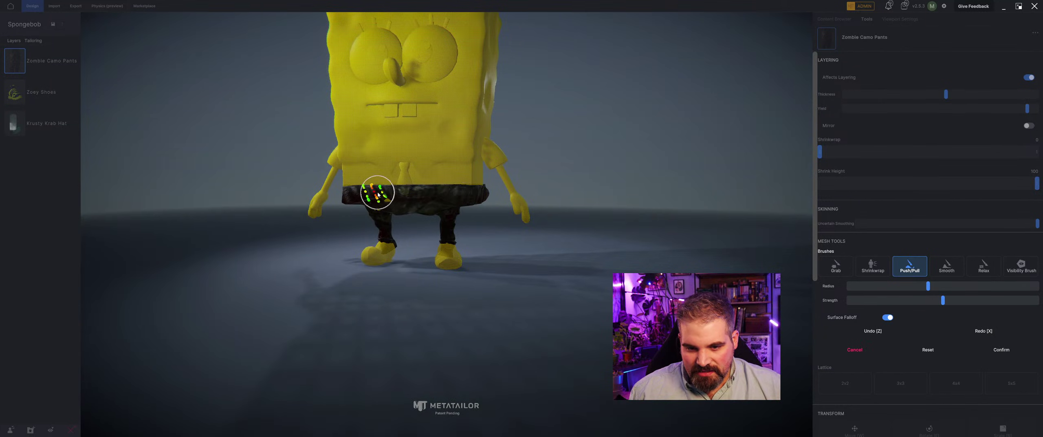
middle_drag(413, 232, 413, 214)
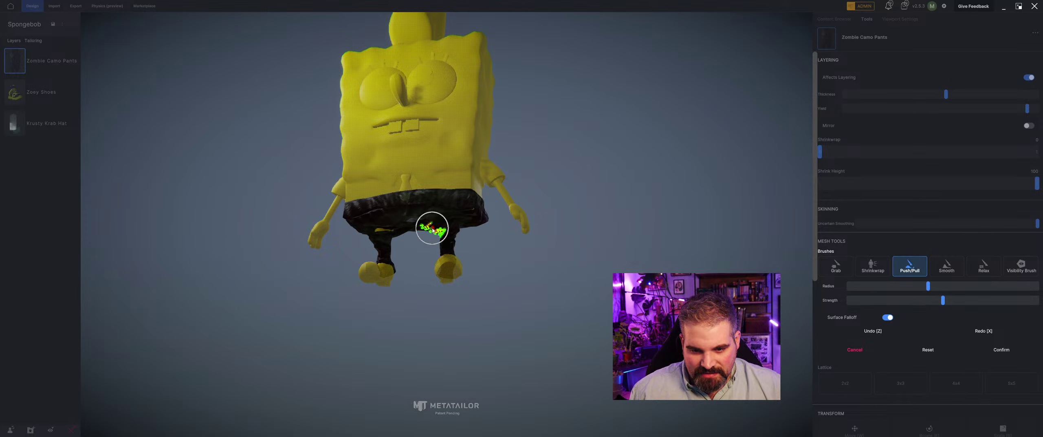
middle_drag(547, 291, 496, 303)
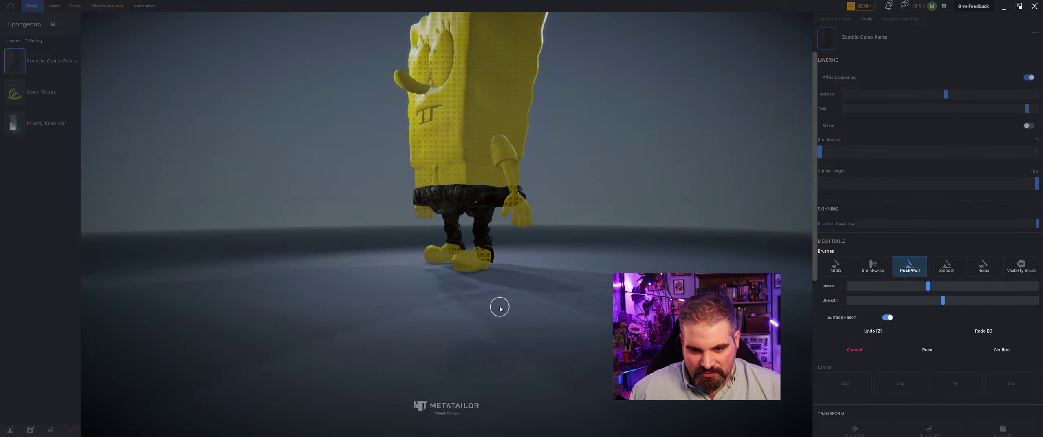
middle_drag(285, 234, 372, 201)
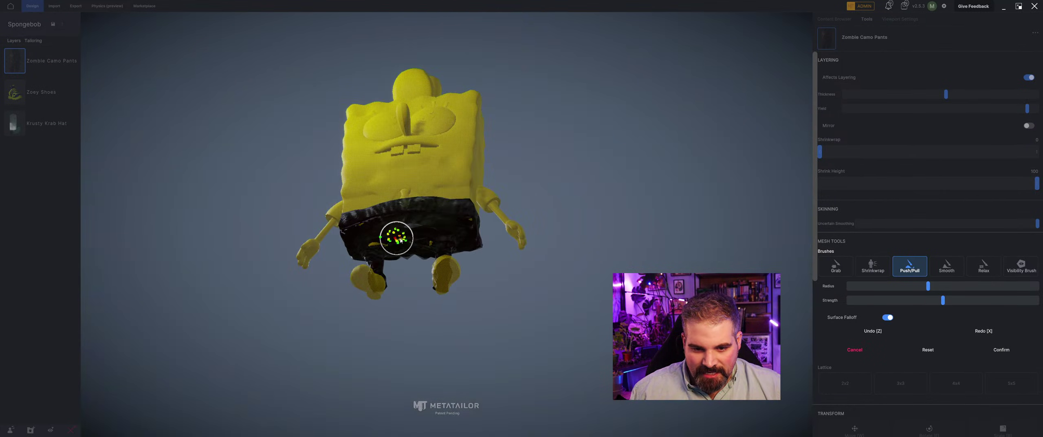
scroll(180, 295, up, 3)
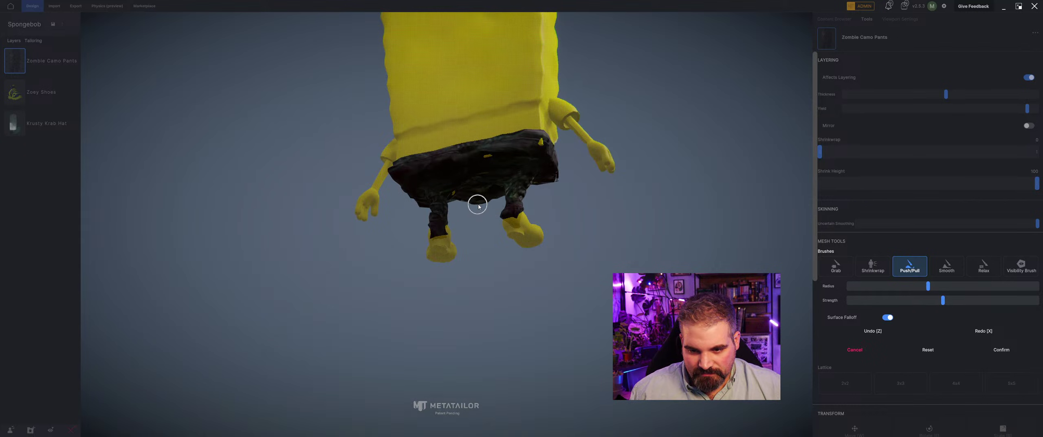
middle_drag(459, 228, 309, 267)
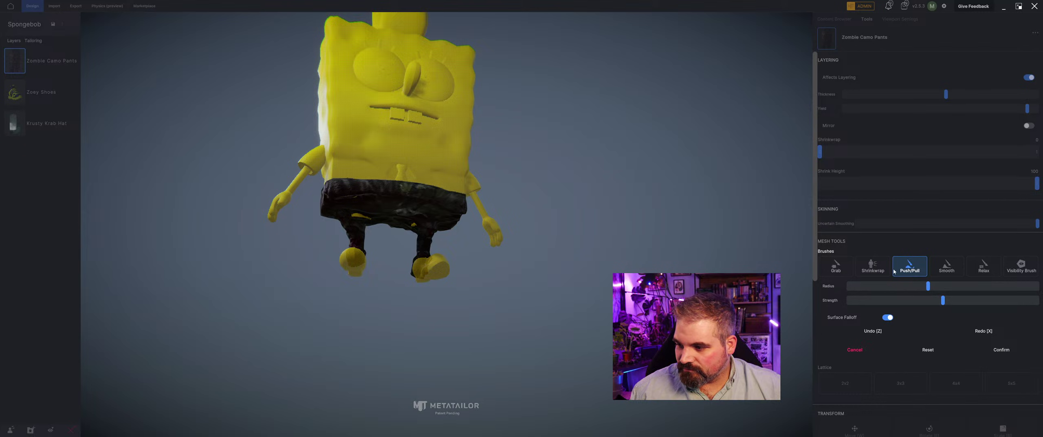
- Refine the waist and crotch of the pants with the Shrinkwrap, Relax and Smooth brushes, confirm the strokes and deselect the pants
click(873, 267)
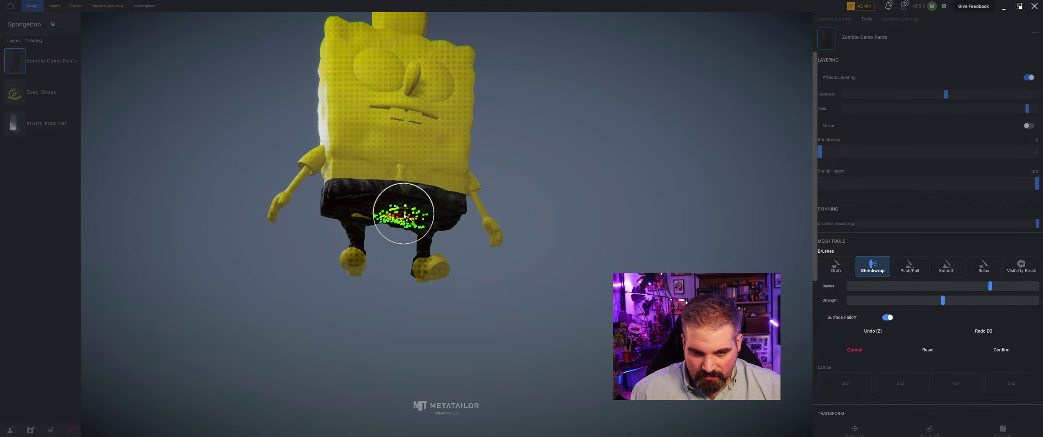
middle_drag(443, 267, 438, 200)
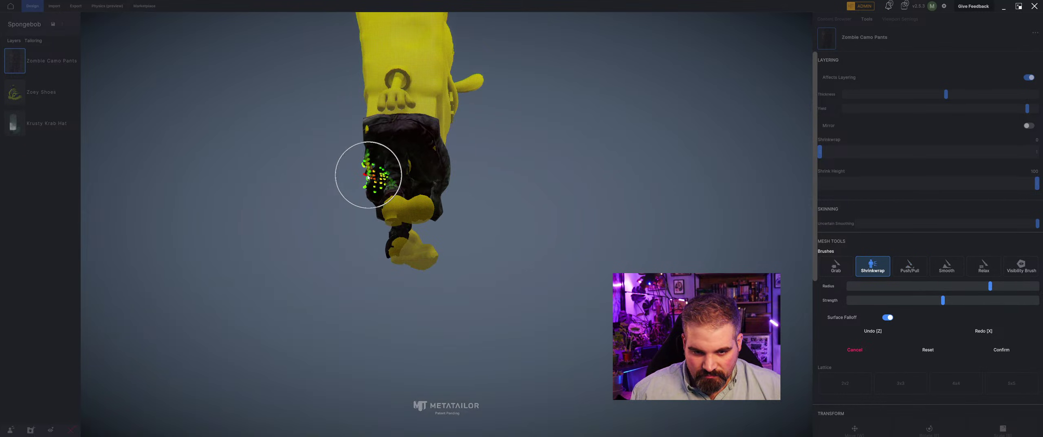
click(983, 265)
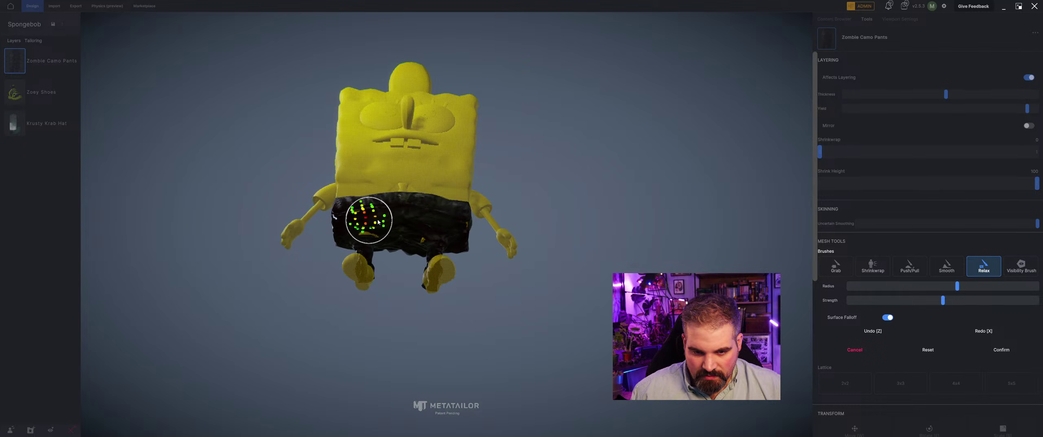
click(946, 267)
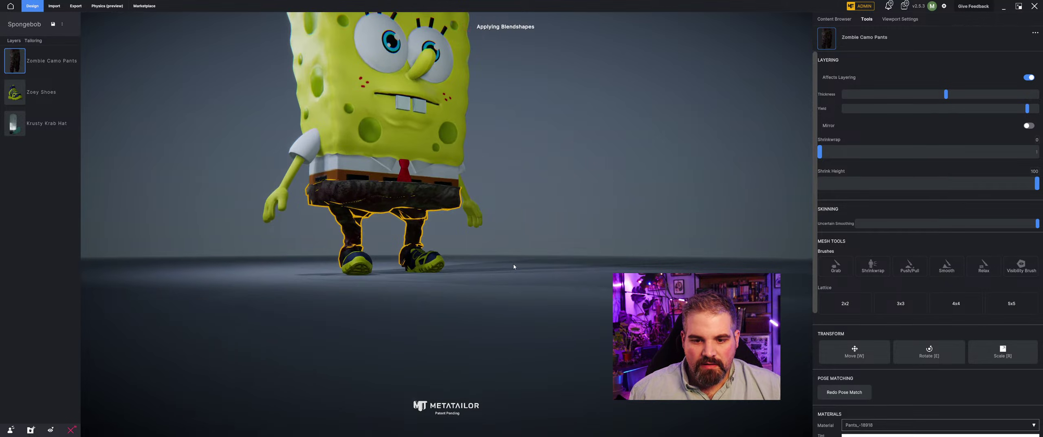
click(512, 263)
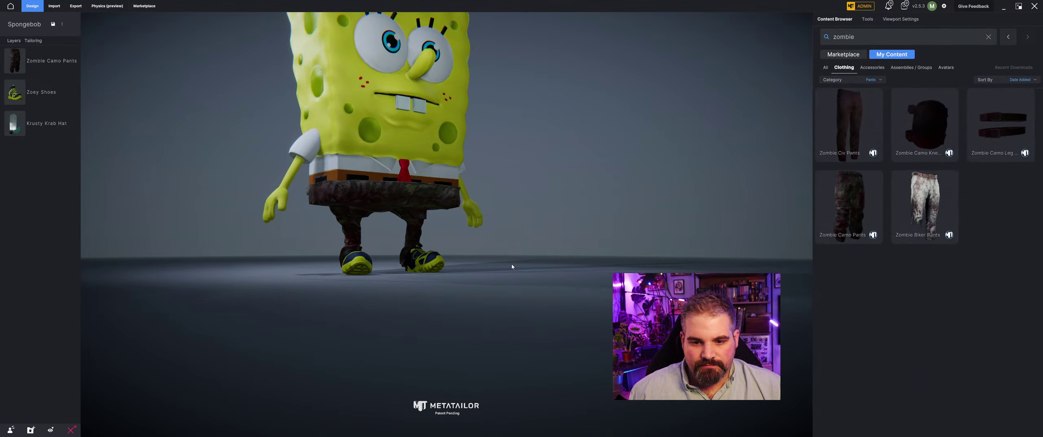
- Try the Zombie Camo Pants below the Zoey Shoes in the layer order, inspect the fit and restore the previous order
scroll(512, 263, down, 3)
middle_drag(511, 263, 212, 263)
drag(27, 61, 36, 96)
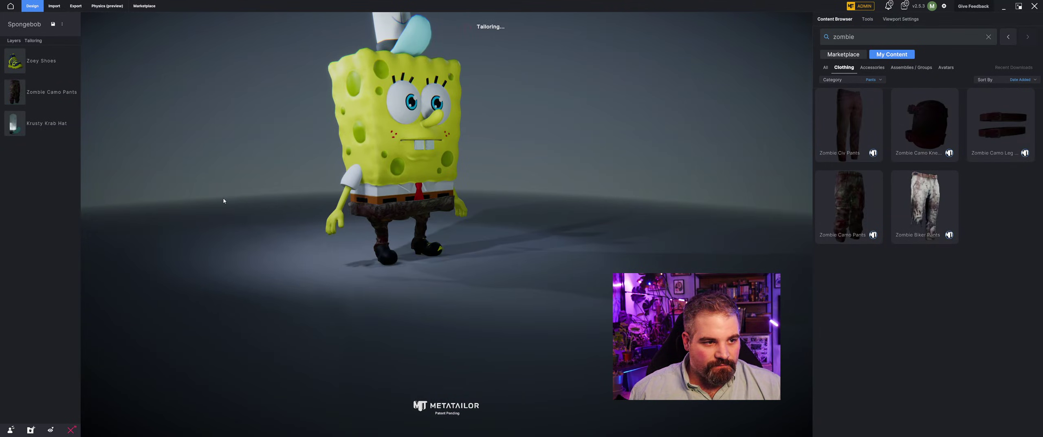
middle_drag(287, 219, 386, 239)
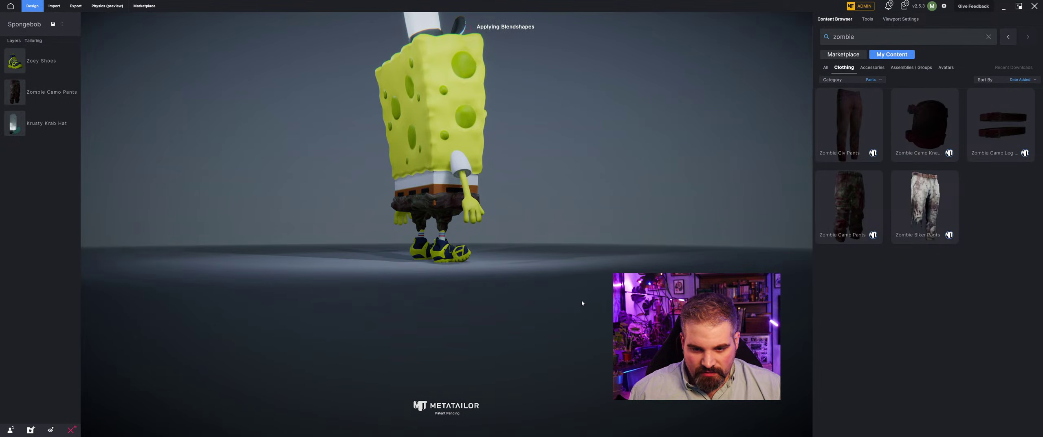
drag(23, 64, 23, 104)
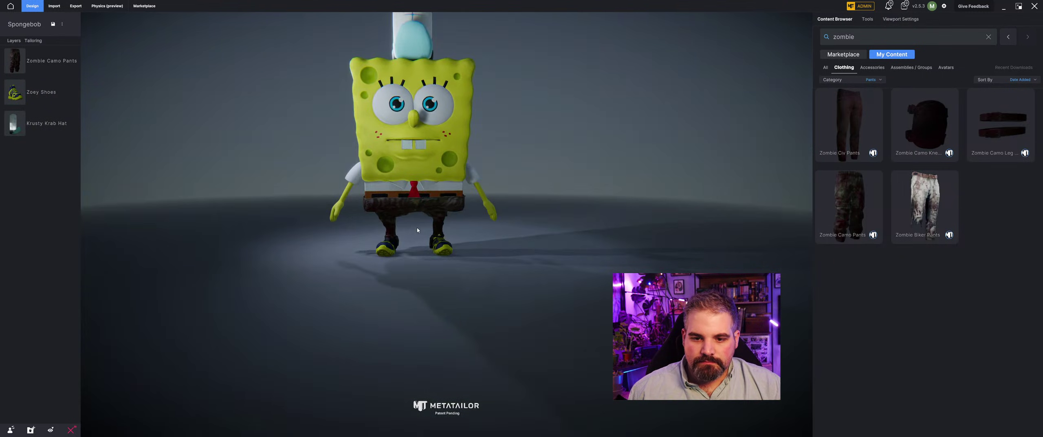
drag(416, 230, 440, 221)
scroll(450, 218, down, 4)
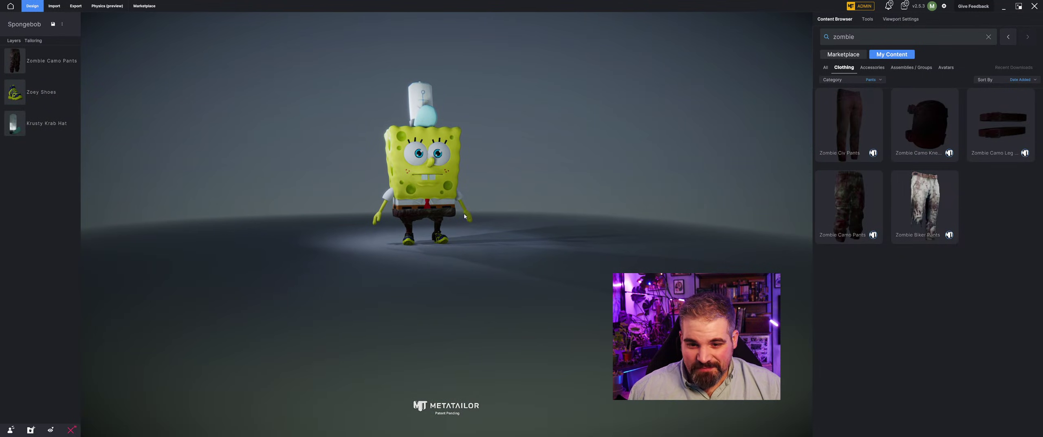
middle_drag(464, 214, 434, 275)
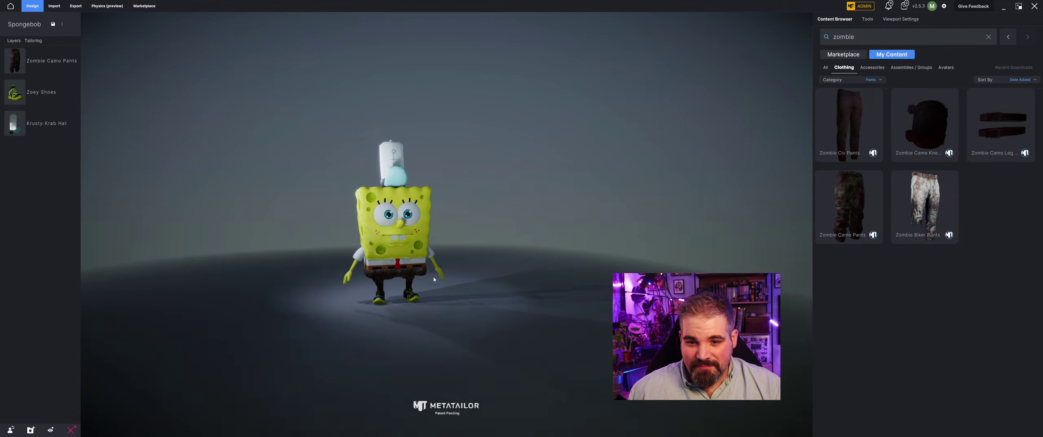
drag(434, 275, 470, 254)
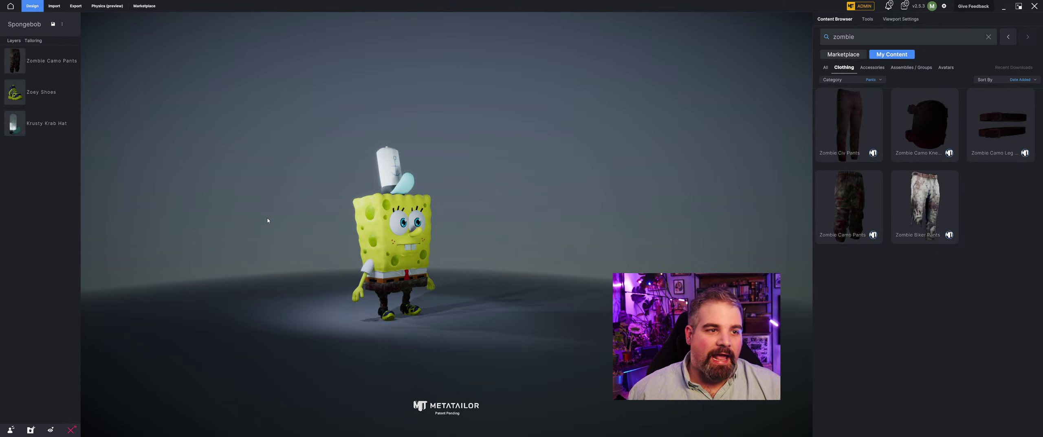
- Remove the Zombie Camo Pants and Zoey Shoes from the avatar, and save and leave the project
click(66, 61)
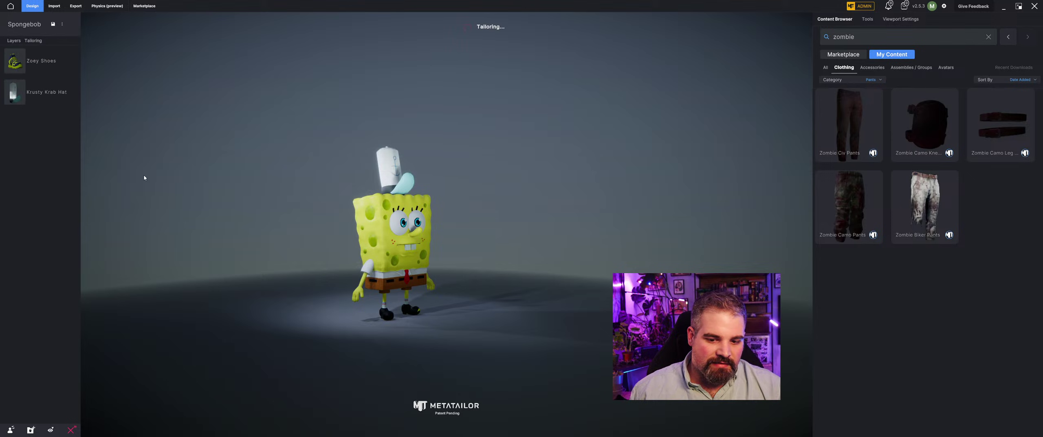
click(65, 62)
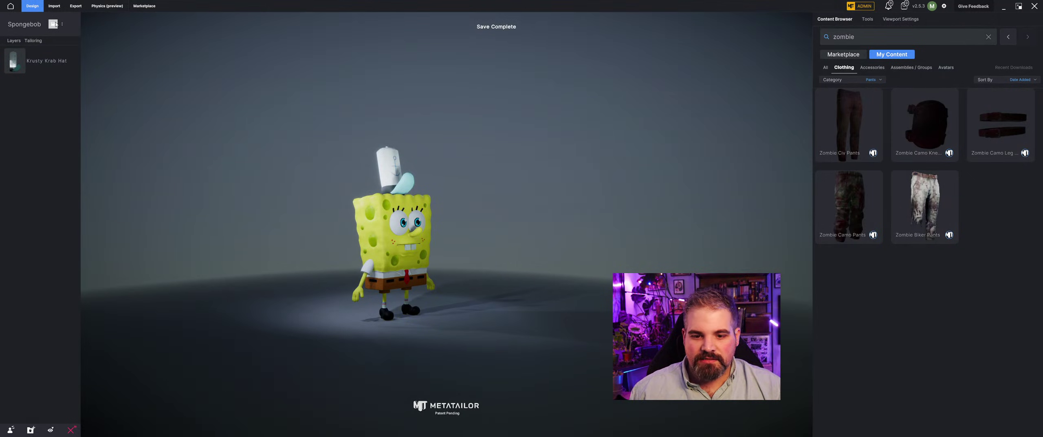
click(9, 6)
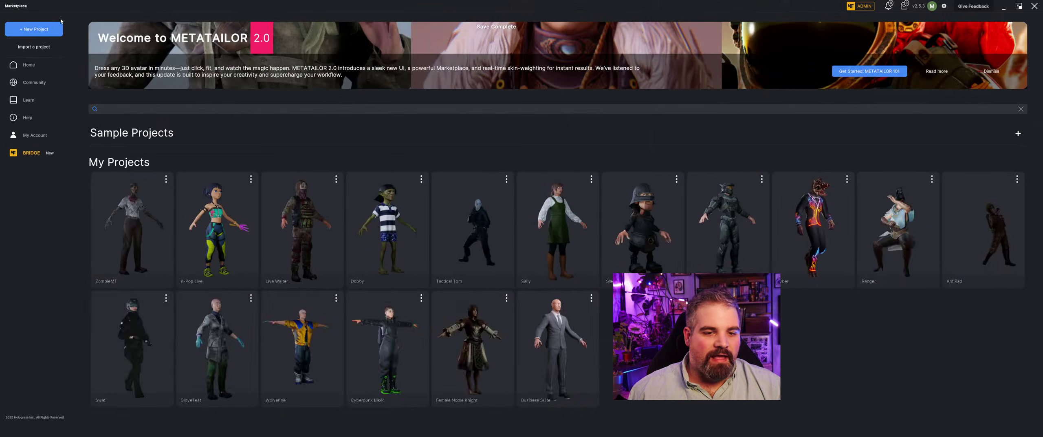
click(40, 27)
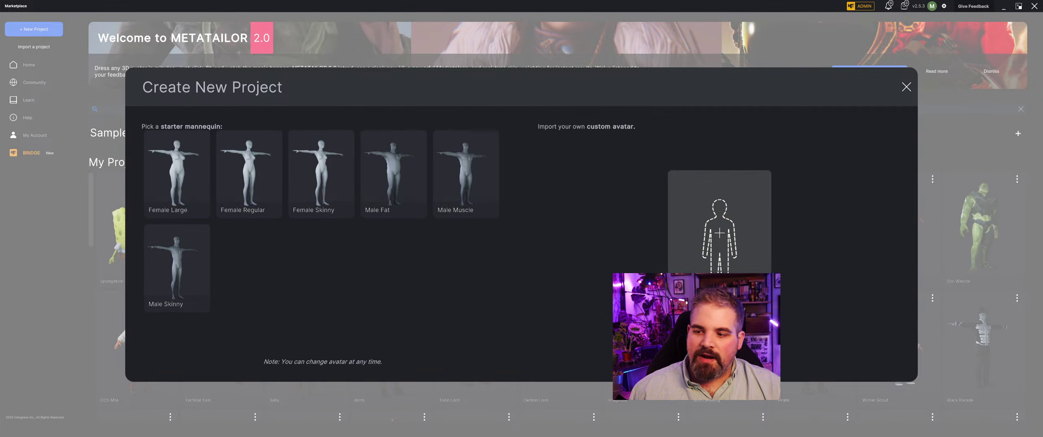
click(715, 225)
click(71, 15)
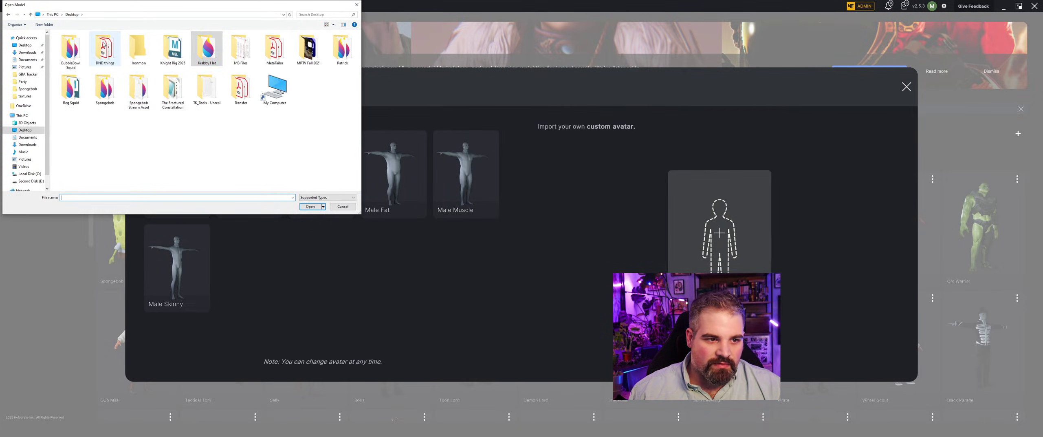
click(335, 48)
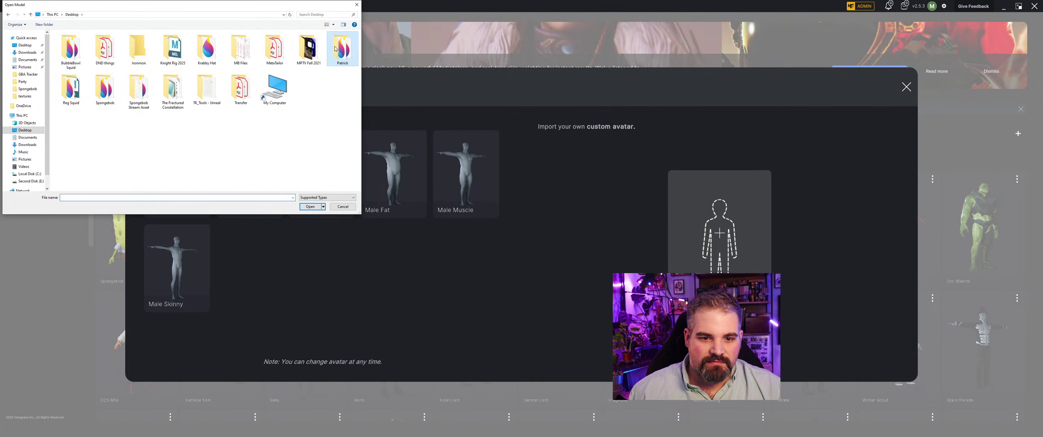
click(313, 207)
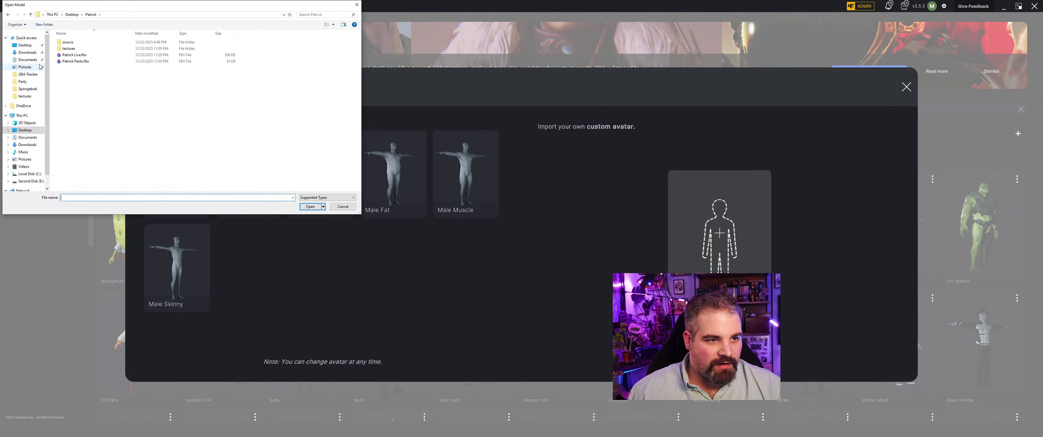
click(341, 207)
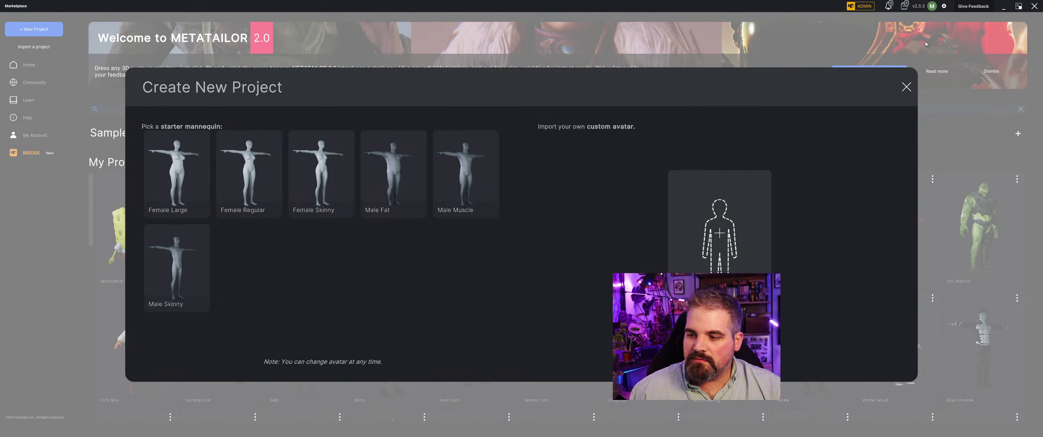
click(906, 87)
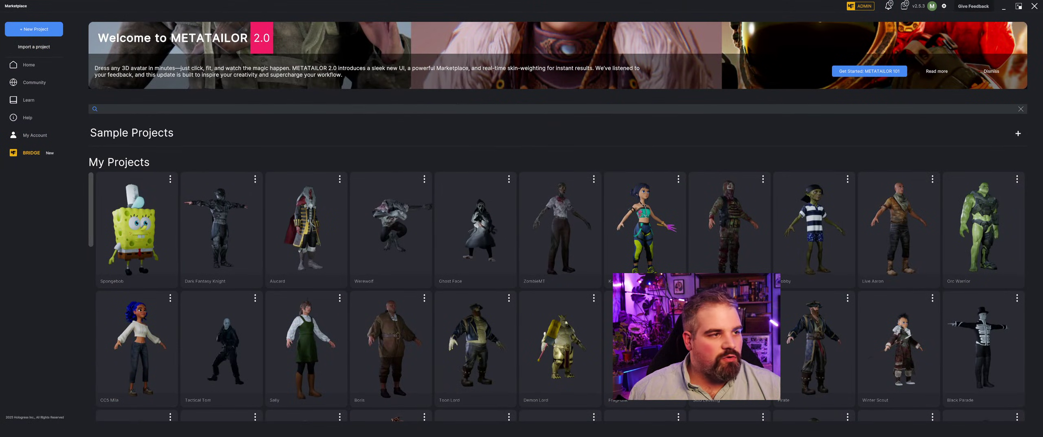
- Switch to Mixamo and upload Patrick Live.fbx from the Patrick folder on the desktop as a new character
key(alt+Tab)
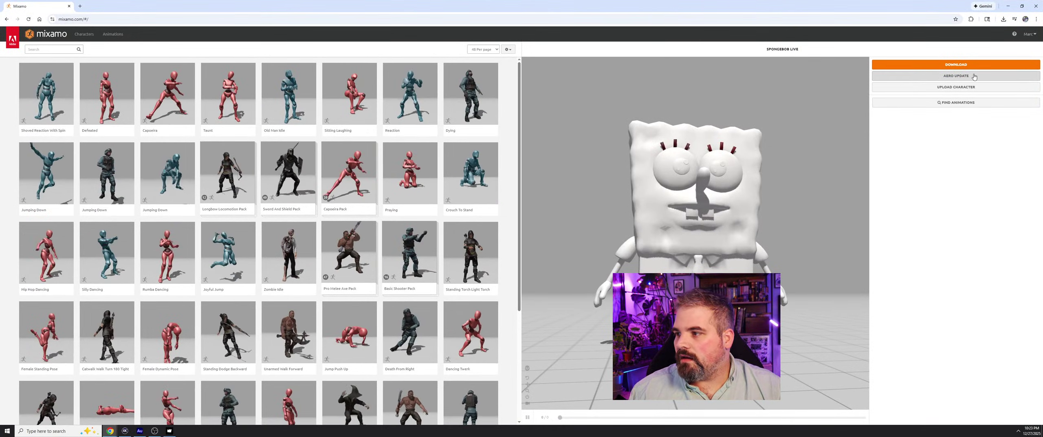
click(956, 87)
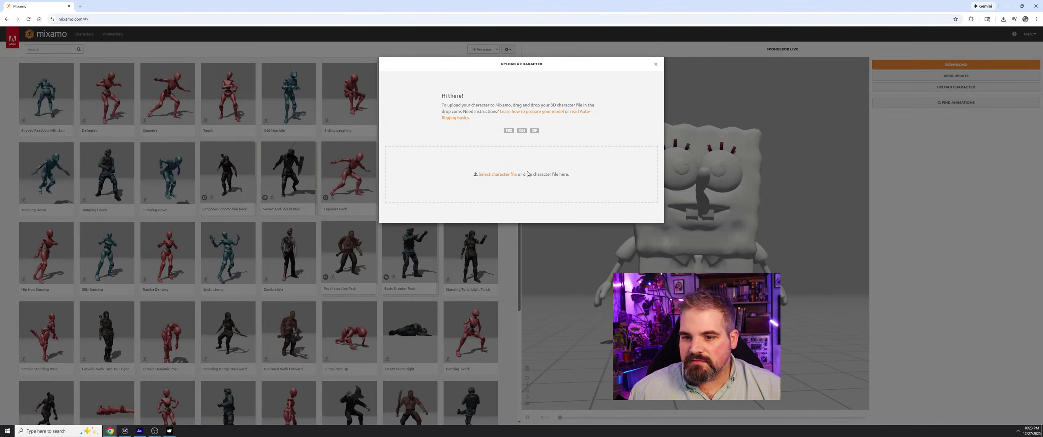
click(502, 176)
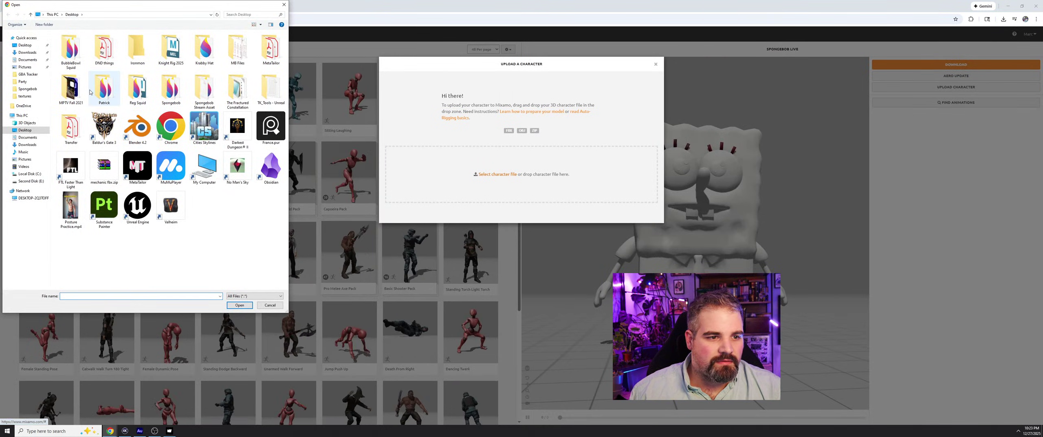
double_click(108, 94)
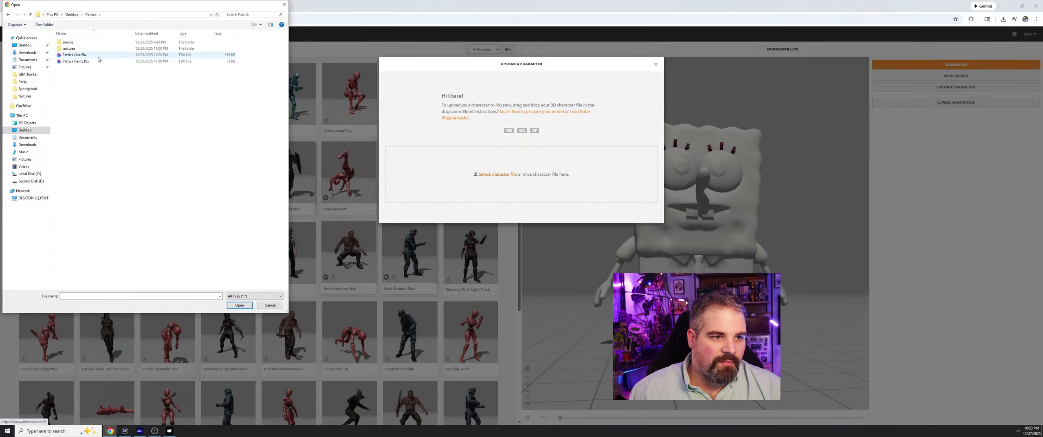
click(74, 55)
click(239, 304)
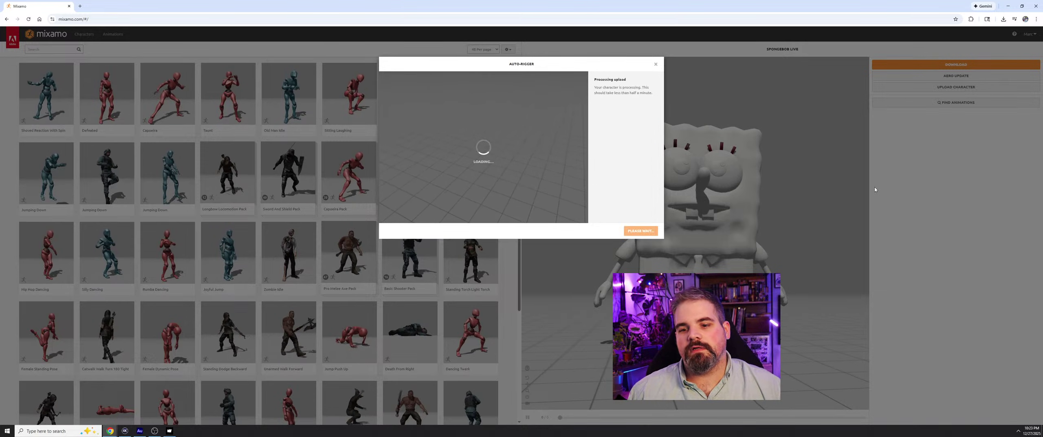
- Accept Patrick's orientation, place the chin, wrist, elbow, ankle and groin markers on the body, and start the auto-rigging
right_click(524, 163)
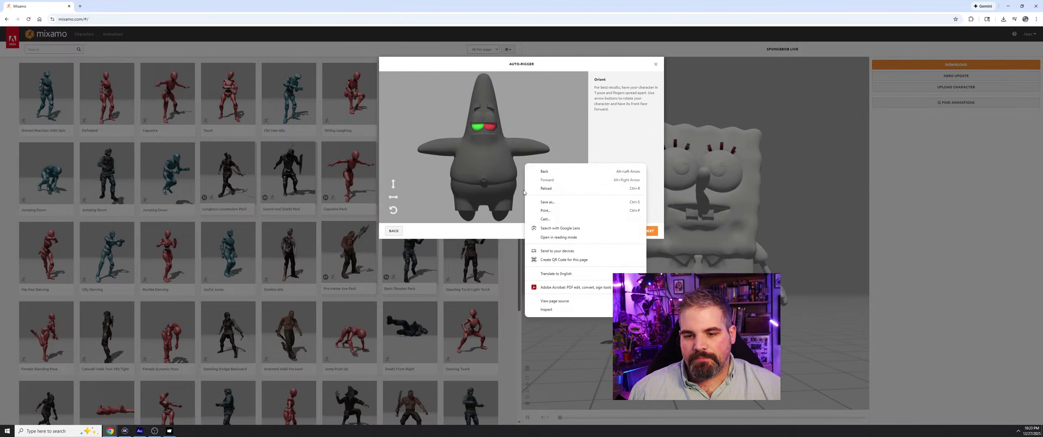
click(552, 152)
click(649, 231)
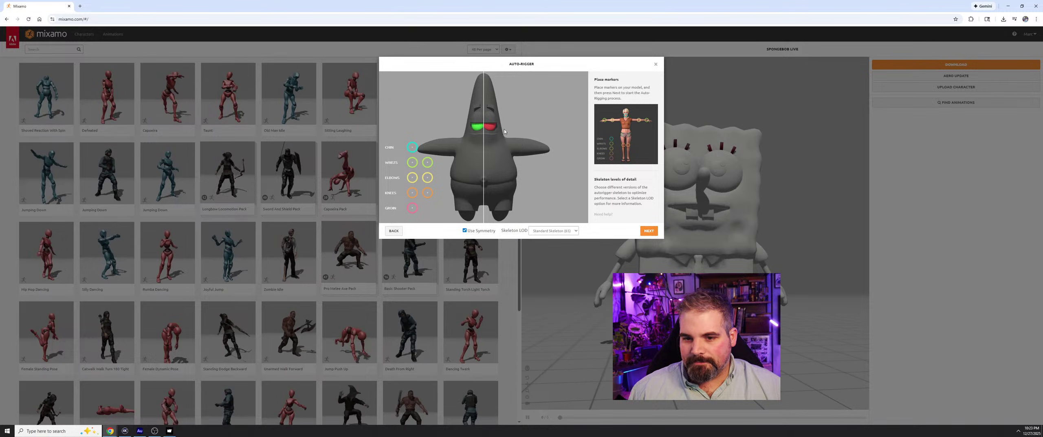
drag(412, 147, 478, 144)
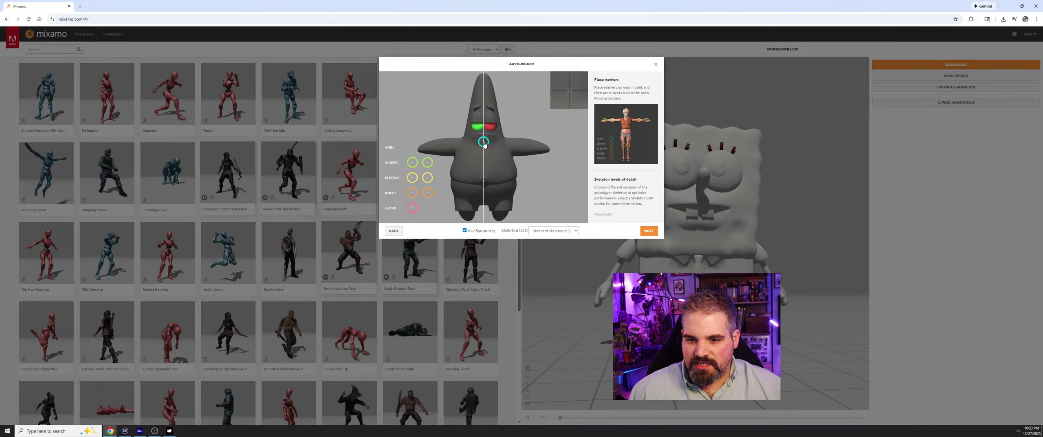
drag(412, 163, 426, 150)
drag(412, 179, 442, 149)
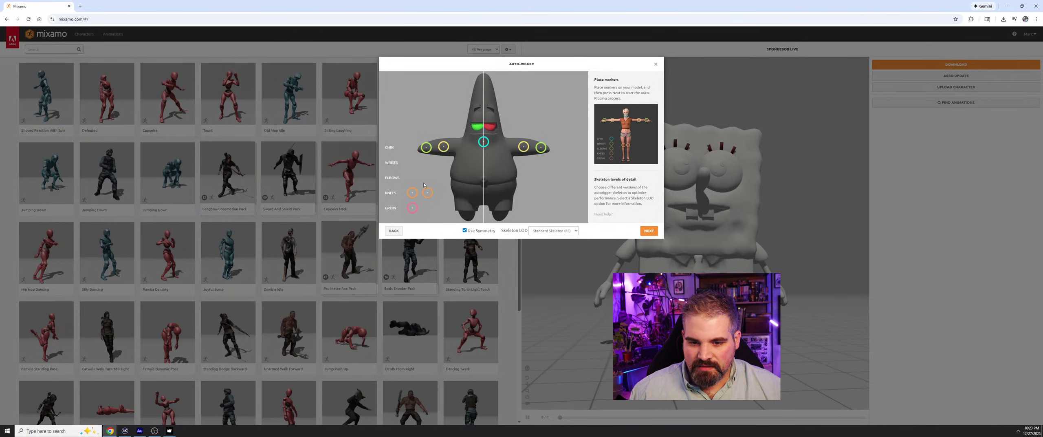
drag(412, 192, 460, 210)
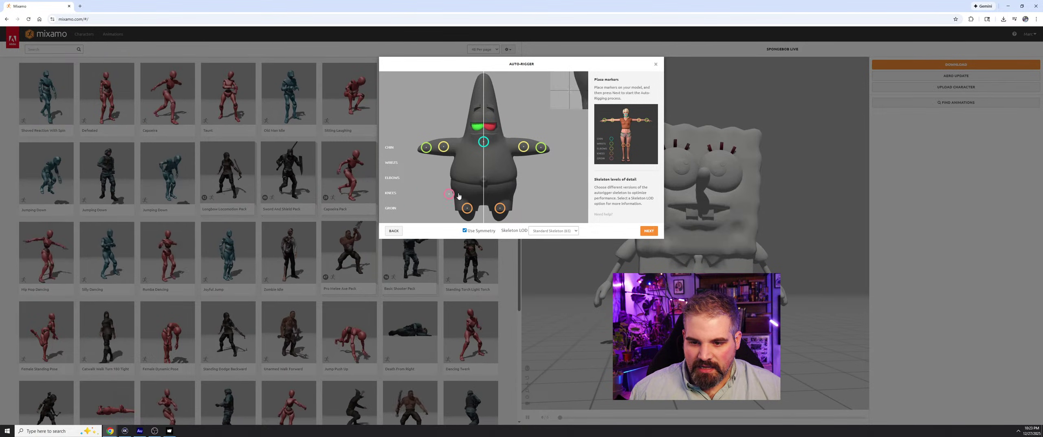
drag(412, 208, 483, 198)
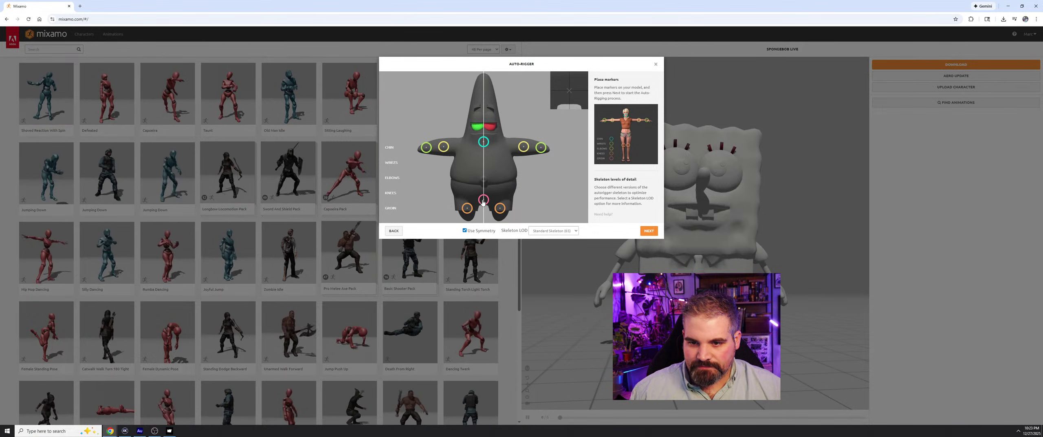
click(644, 231)
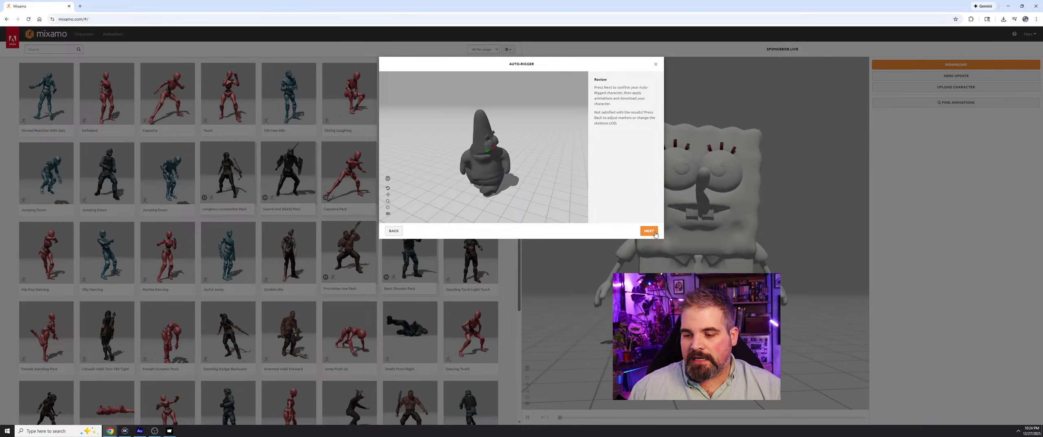
- Accept the auto-rig result, proceed with Patrick as the new character, and inspect the model
click(654, 233)
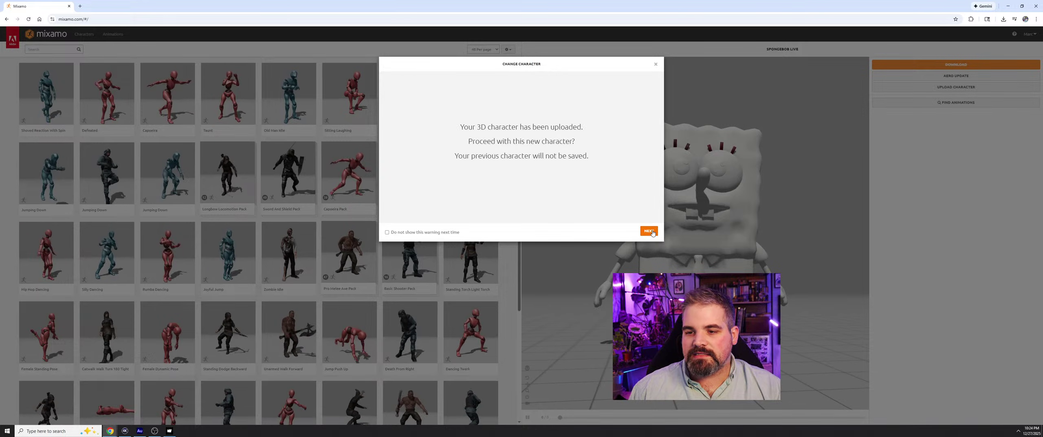
click(651, 232)
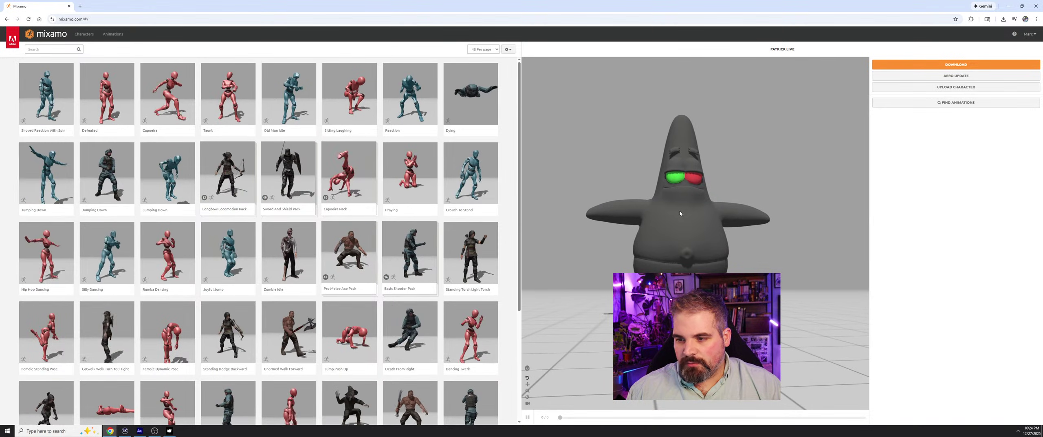
drag(765, 220, 717, 255)
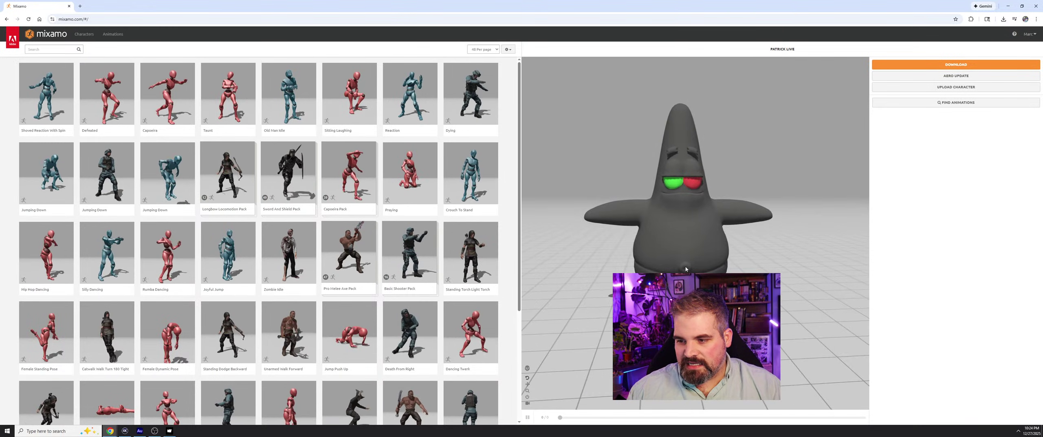
- Try the Crouch To Stand, Capoeira Pack and Dancing Twerk animations on Patrick to check the rig, and remove the animation
click(471, 172)
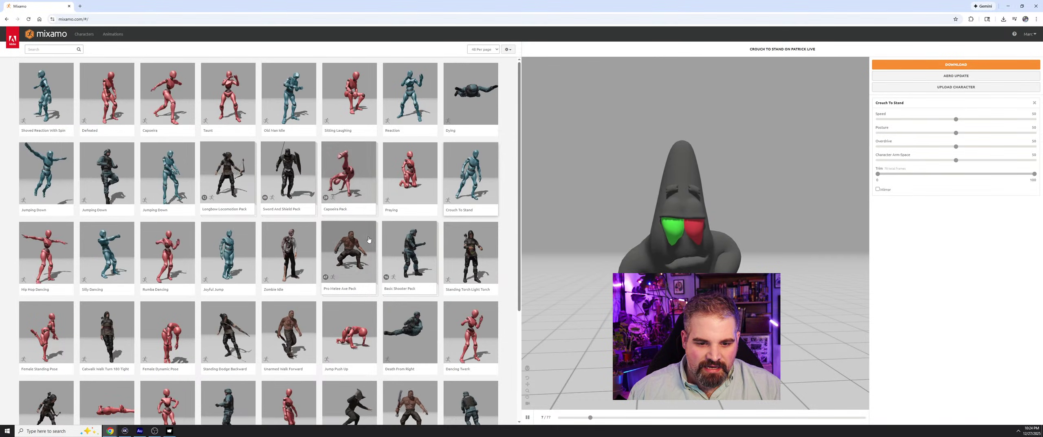
click(350, 190)
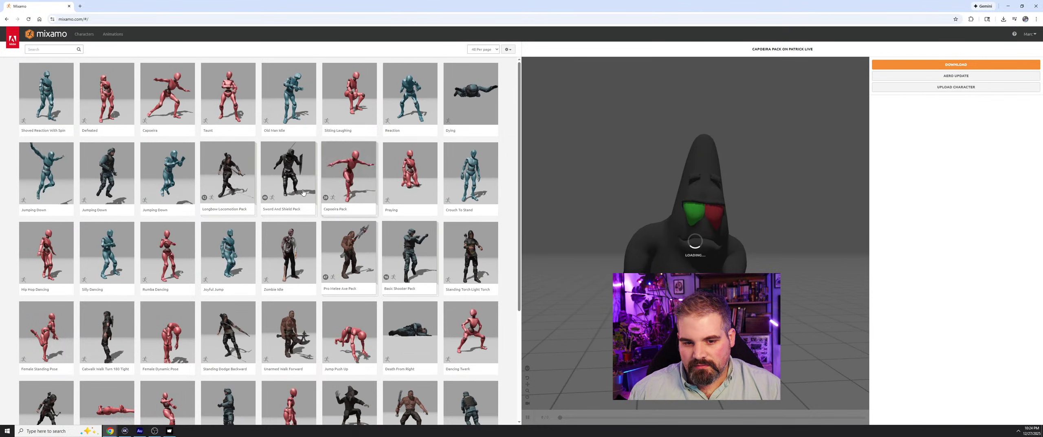
mouse_move(456, 134)
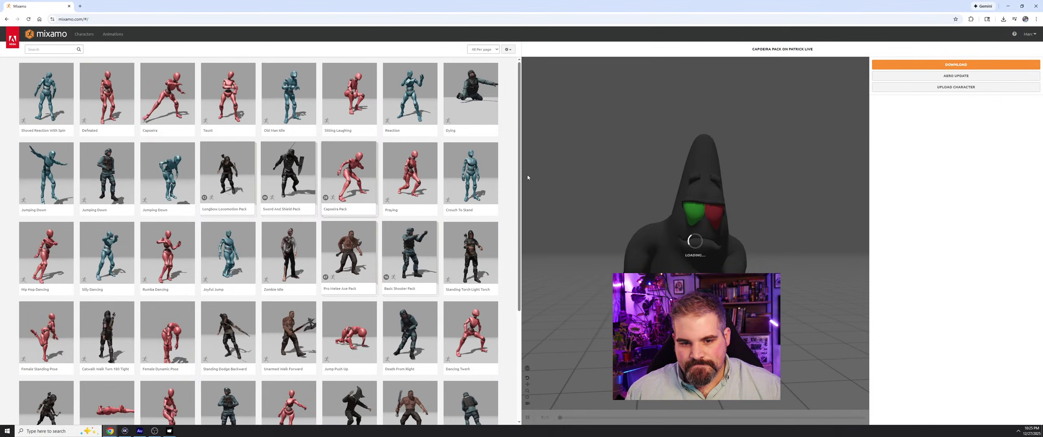
click(477, 337)
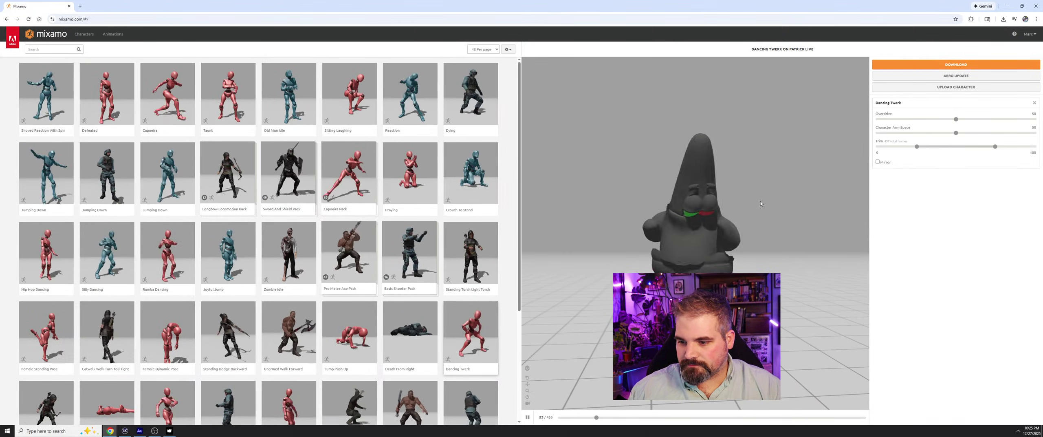
drag(761, 201, 880, 198)
drag(768, 274, 681, 257)
drag(755, 249, 776, 161)
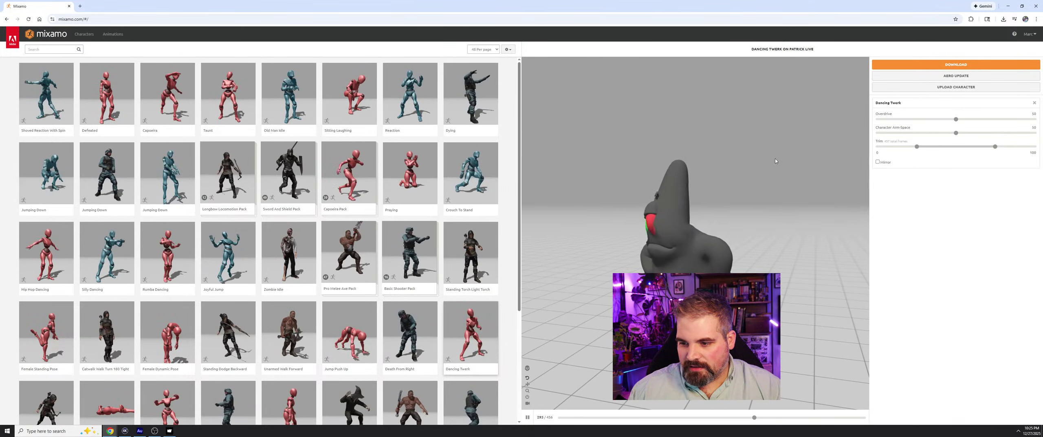
click(1034, 103)
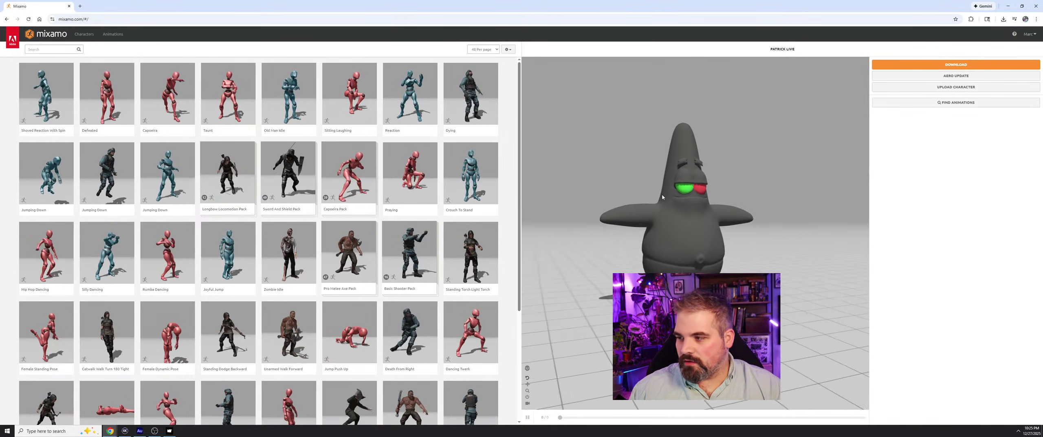
- Set up the rigged character's download as FBX Binary with the T-pose
click(956, 64)
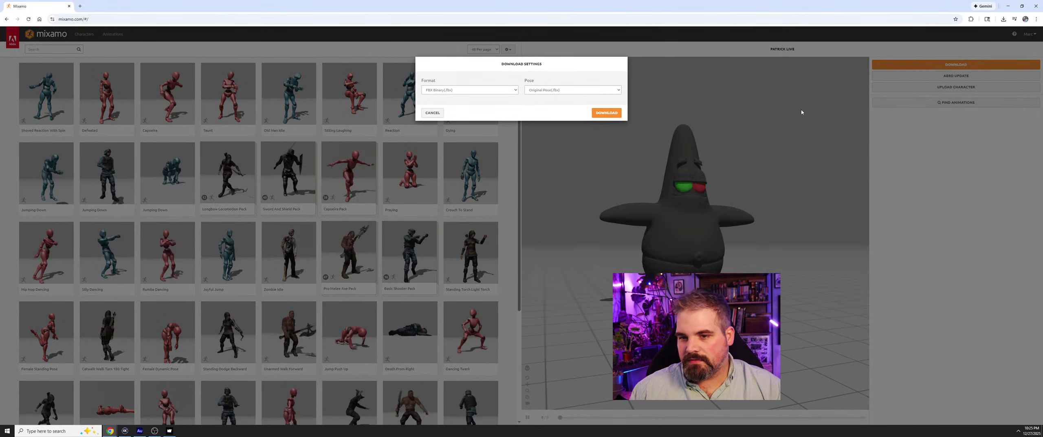
click(560, 91)
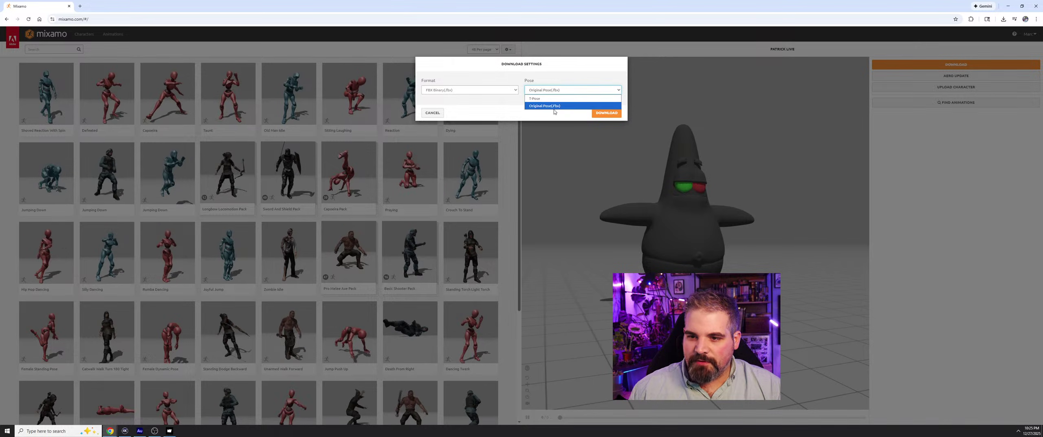
click(557, 98)
click(559, 91)
click(561, 106)
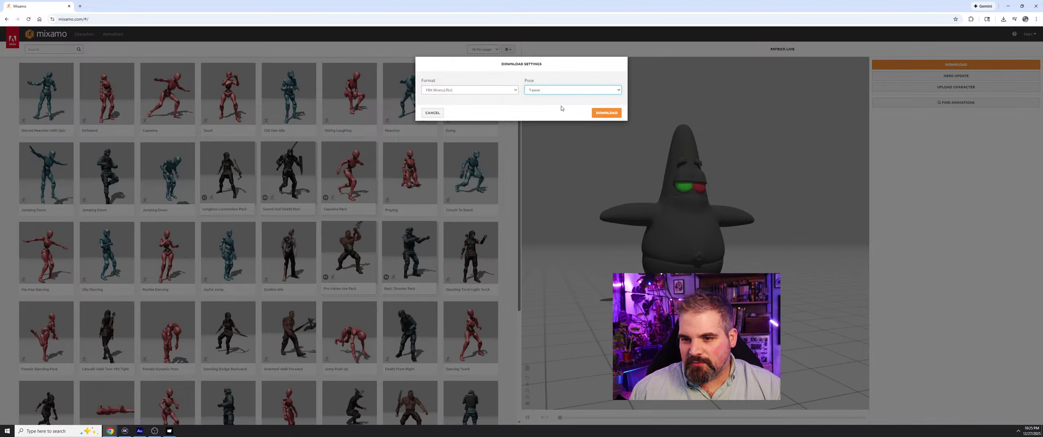
- Download the rigged character into the Patrick folder on the desktop as Patrick MIX.fbx
click(616, 115)
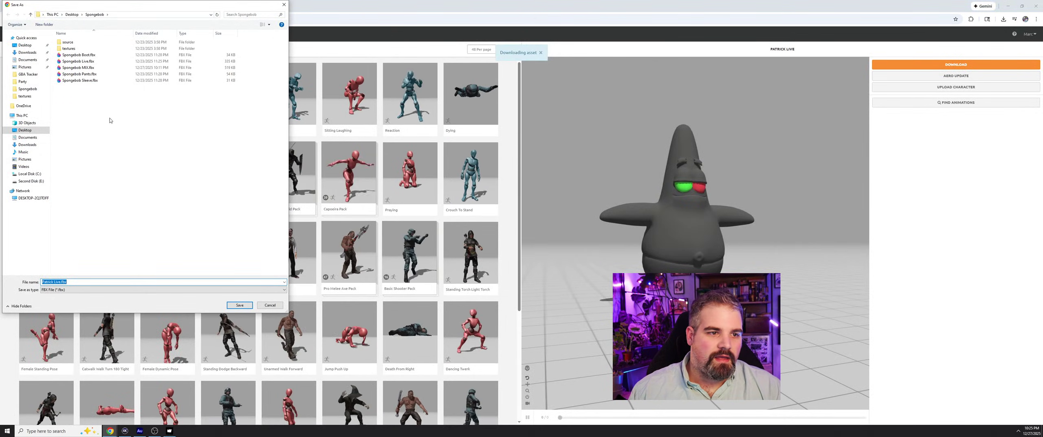
click(72, 14)
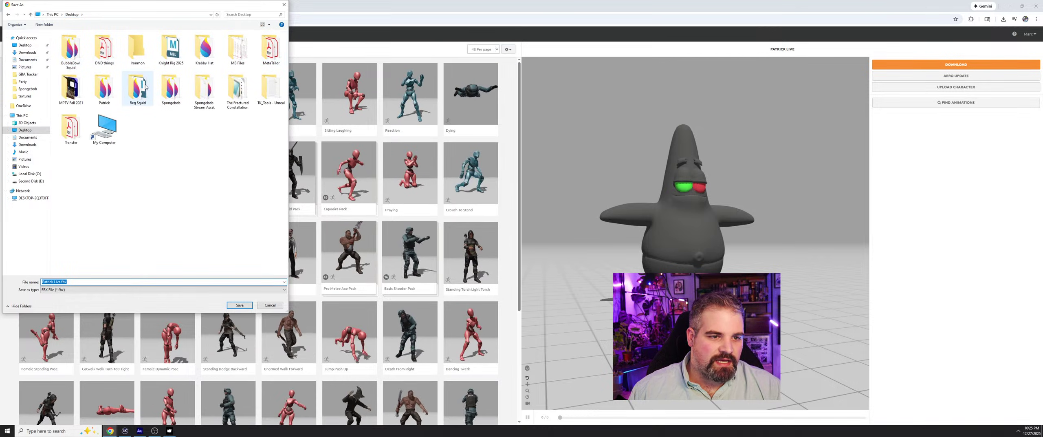
double_click(105, 88)
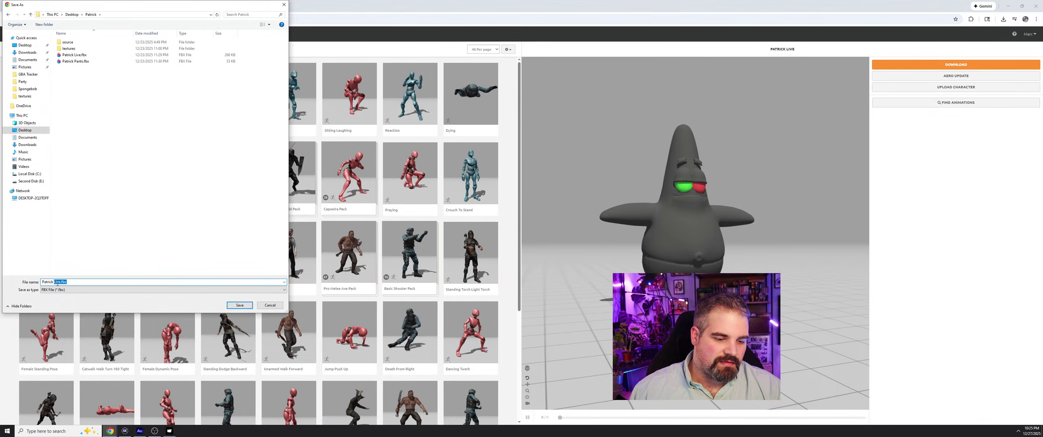
key(Return)
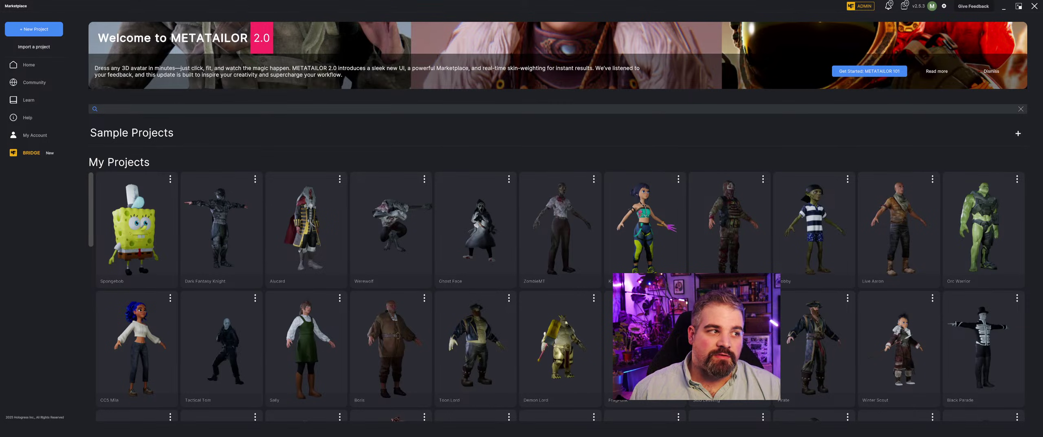
- Switch to METATAILOR and create a new project named Patrick with Patrick MIX.fbx from the desktop's Patrick folder as custom avatar
click(22, 33)
click(743, 245)
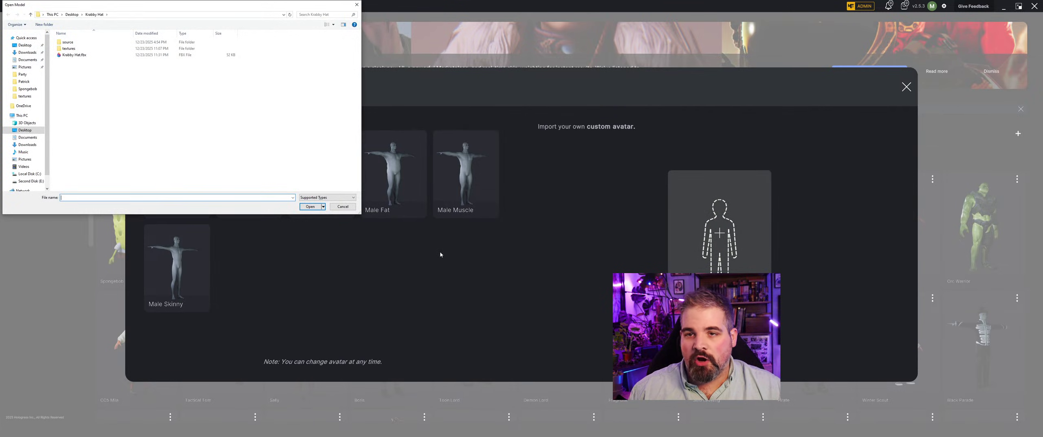
click(72, 15)
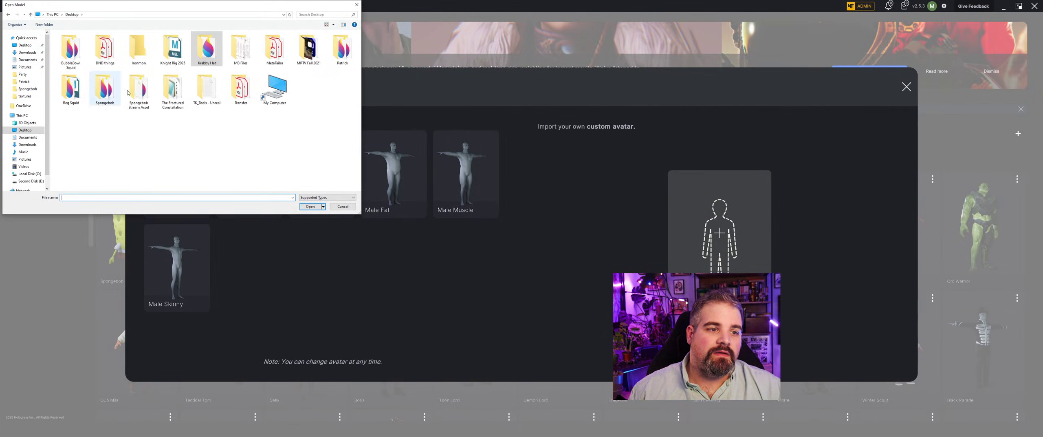
double_click(345, 52)
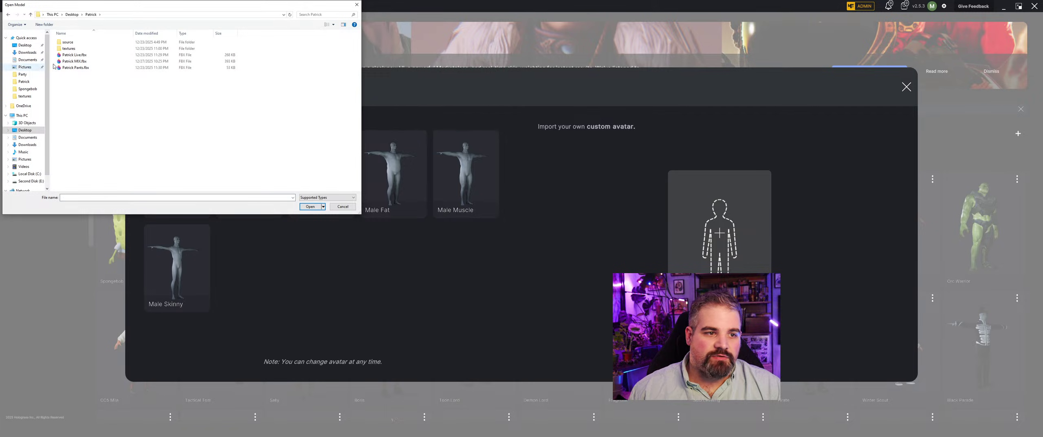
click(75, 61)
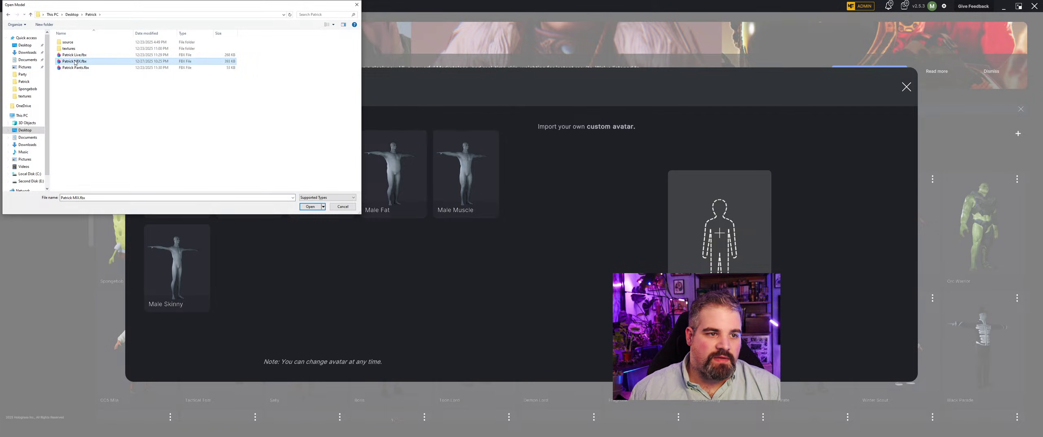
click(310, 206)
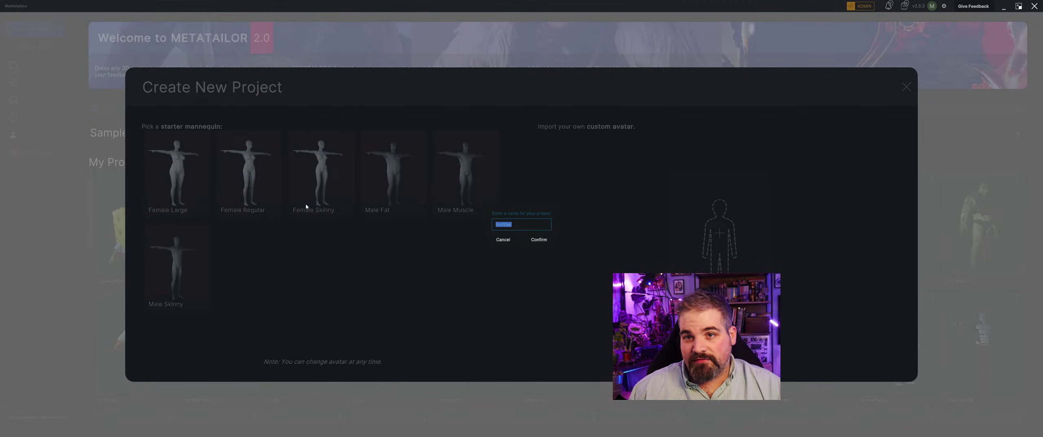
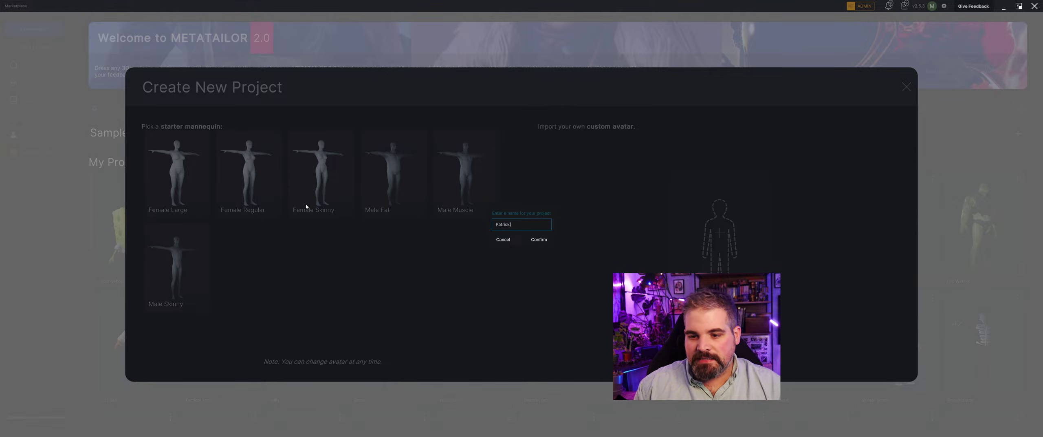
key(Return)
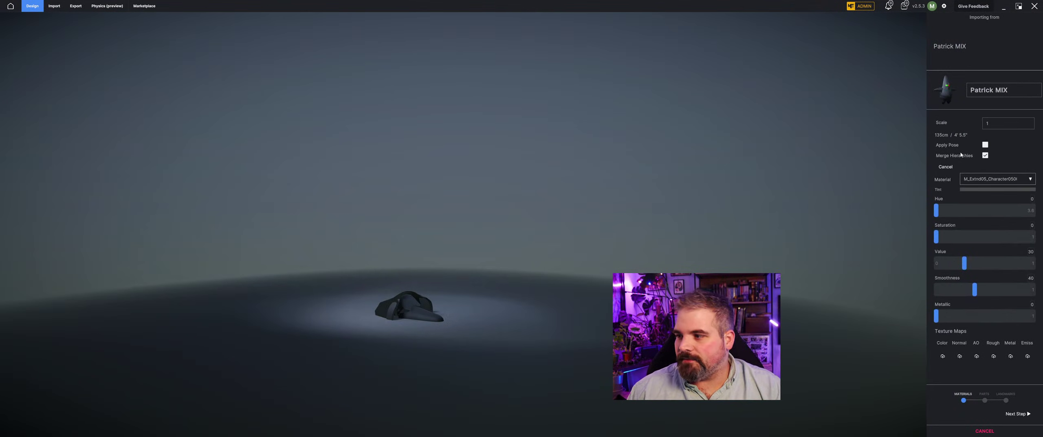
- Compare the imported avatar with and without Apply Pose, and leave Apply Pose enabled
click(985, 145)
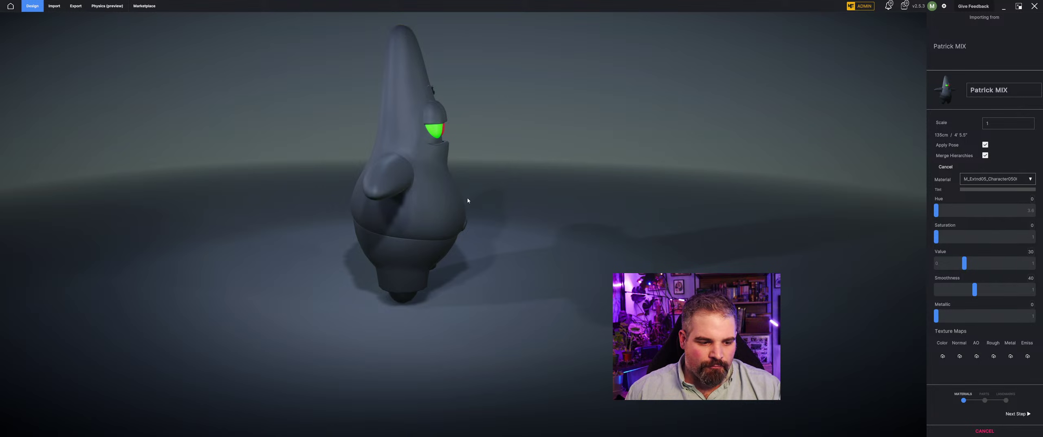
click(985, 145)
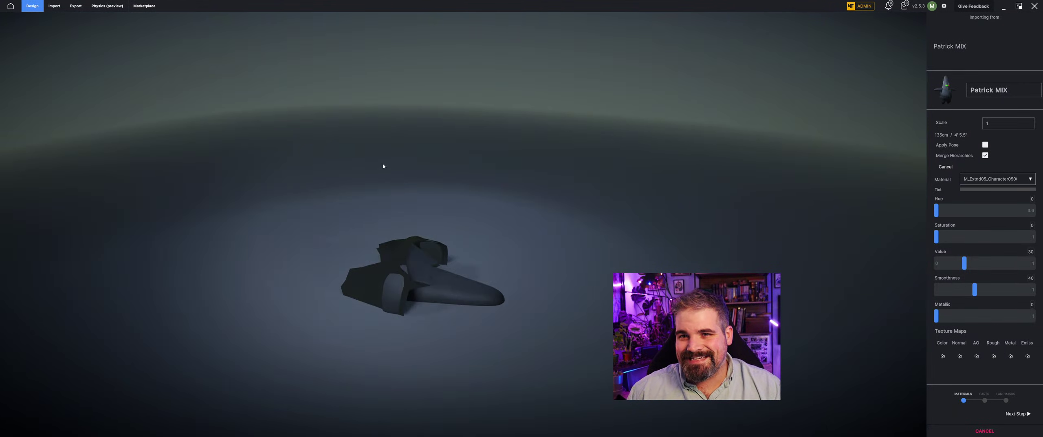
click(985, 145)
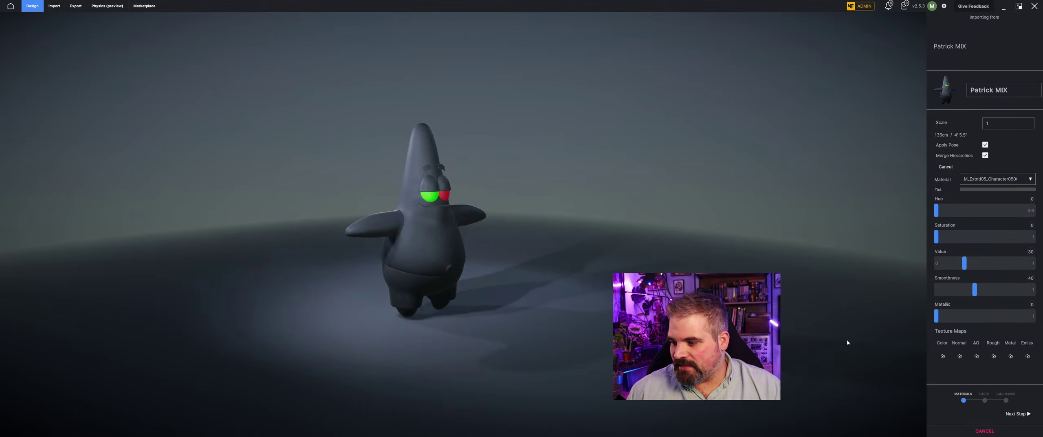
- Load Patrick's color texture from the textures folder as the color map of the body material
click(943, 356)
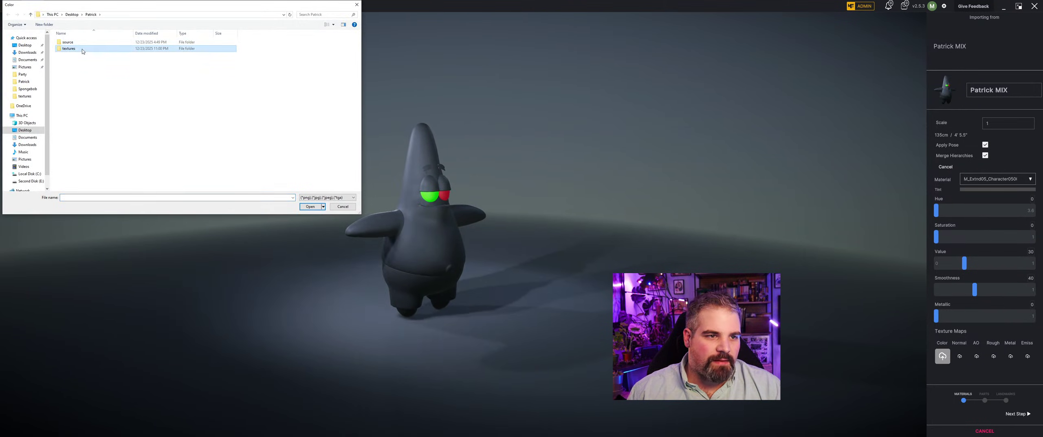
click(97, 75)
click(303, 207)
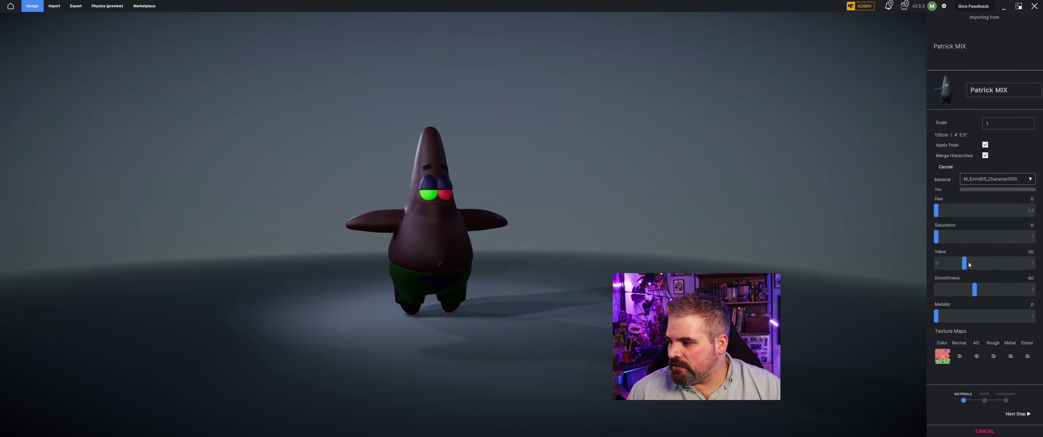
- Set the body material's value to 100 and load the body_L_N texture from the textures folder as its normal map
drag(964, 264, 1033, 263)
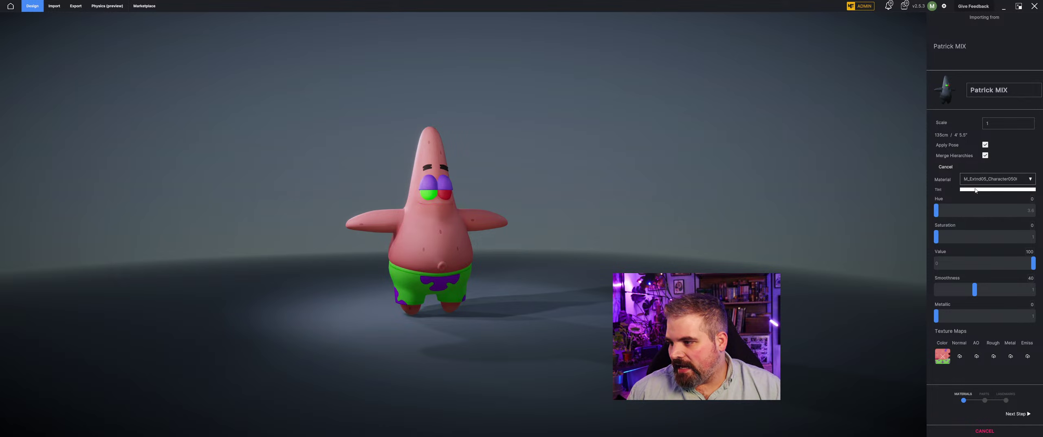
click(984, 180)
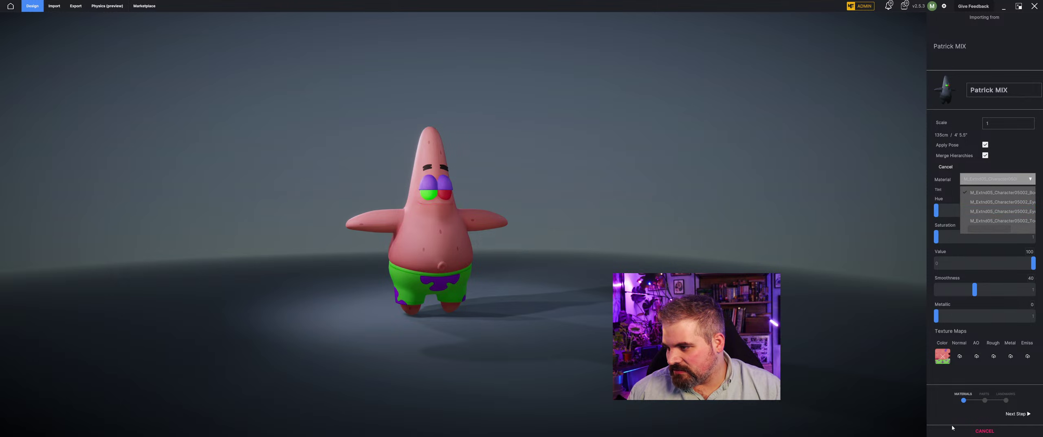
click(960, 357)
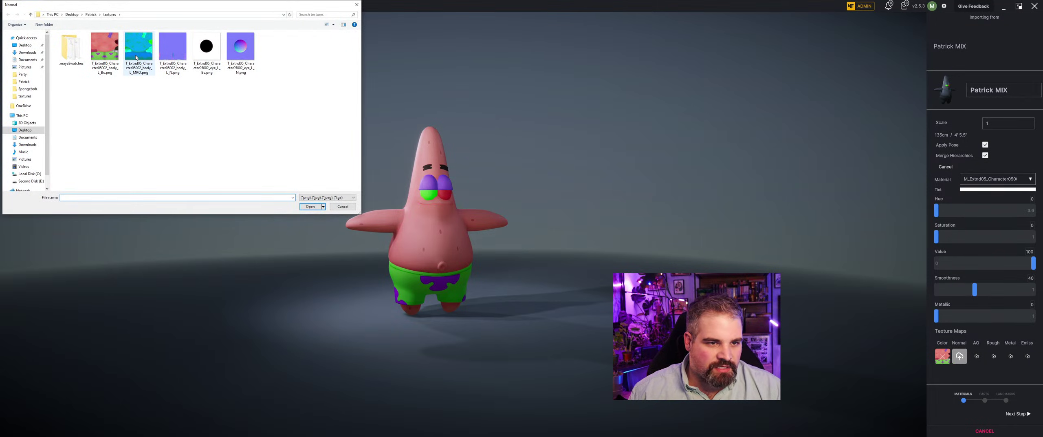
click(173, 49)
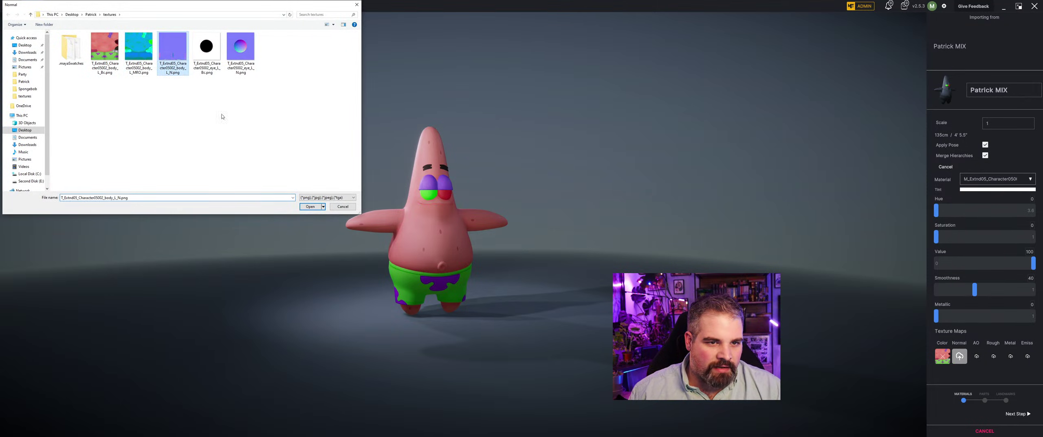
click(310, 207)
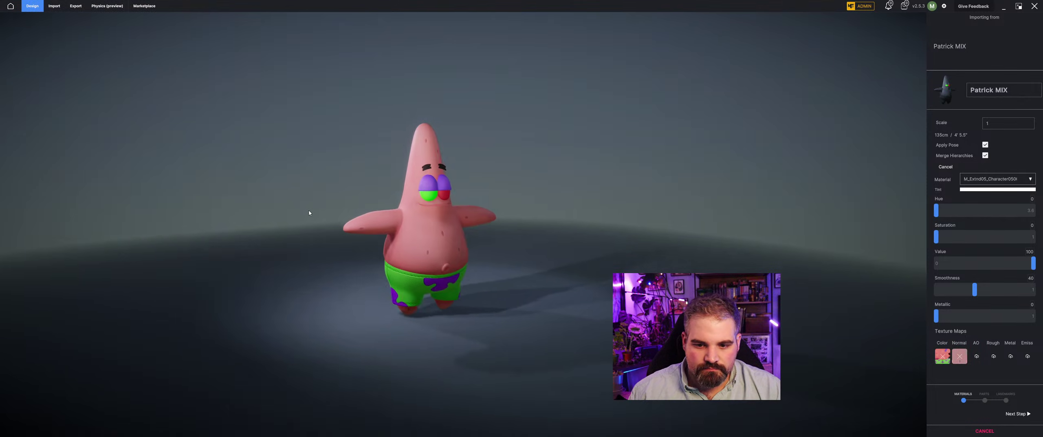
scroll(318, 221, up, 2)
scroll(319, 223, up, 2)
- Select the red eye's material and load the eye_L_Bc texture from the textures folder as its color map
click(998, 179)
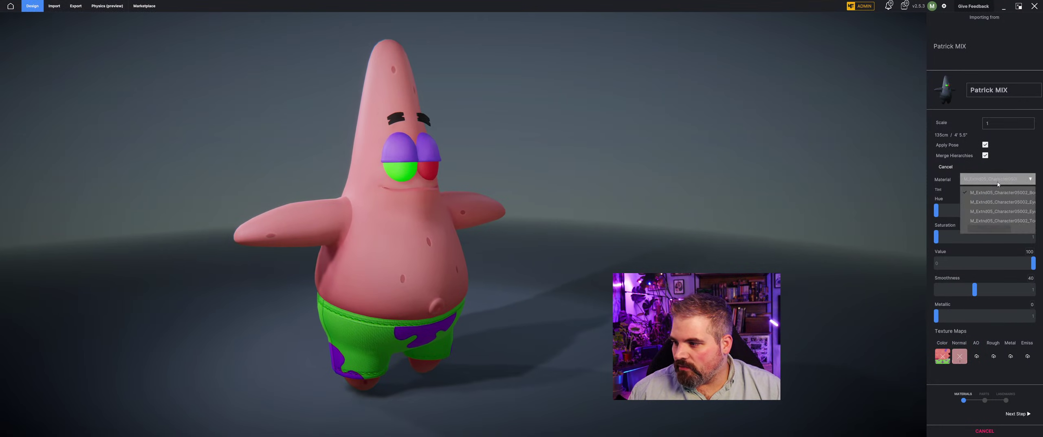
click(984, 202)
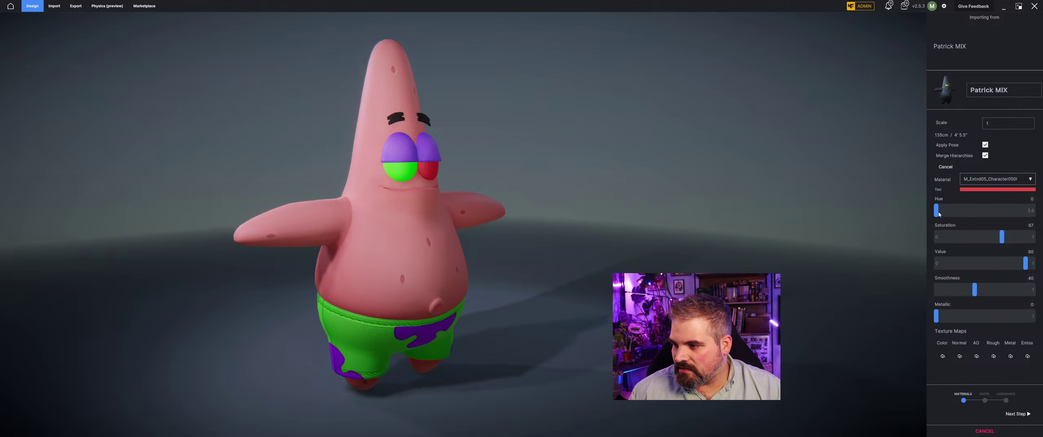
drag(951, 213, 931, 223)
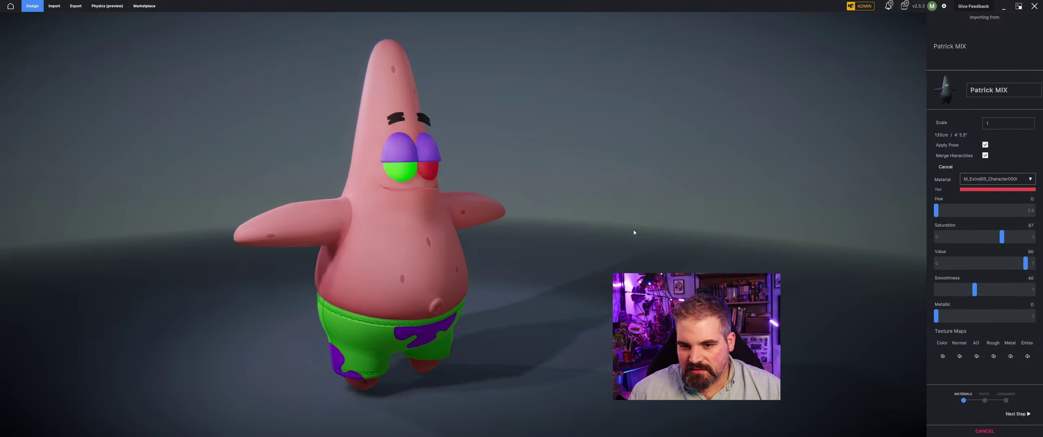
right_drag(633, 229, 846, 380)
click(943, 355)
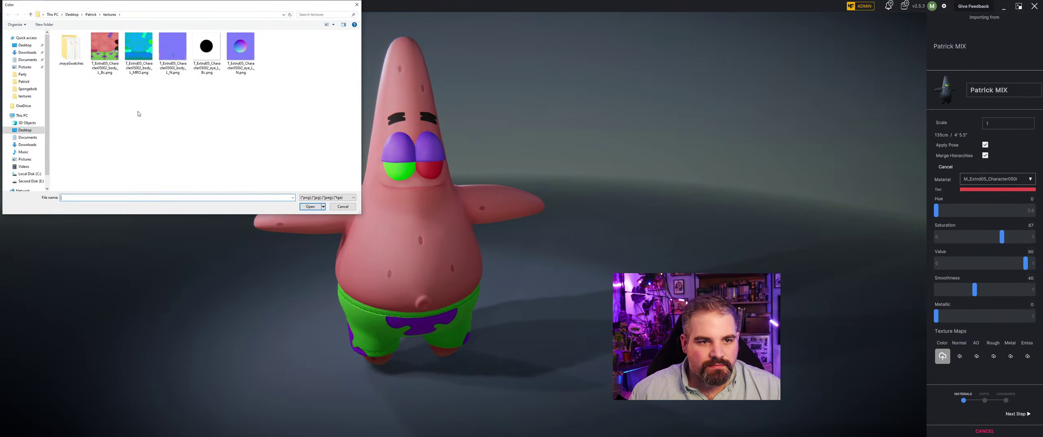
click(199, 57)
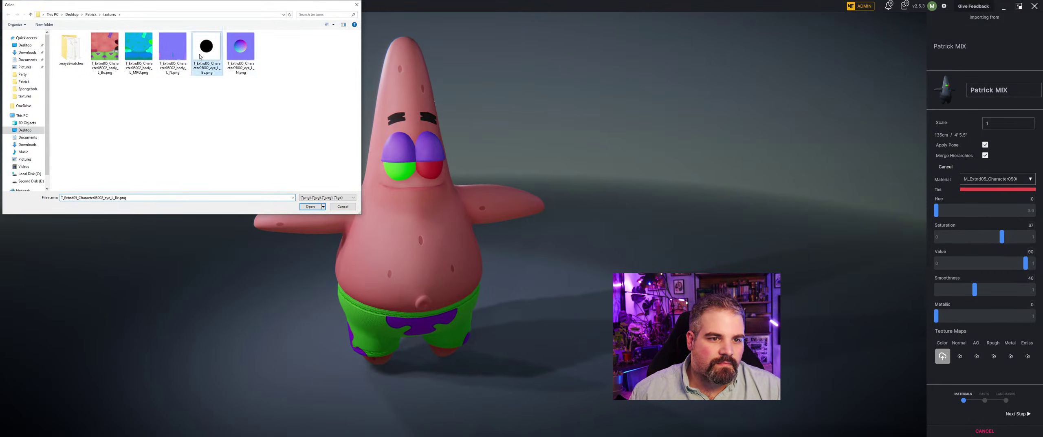
click(310, 206)
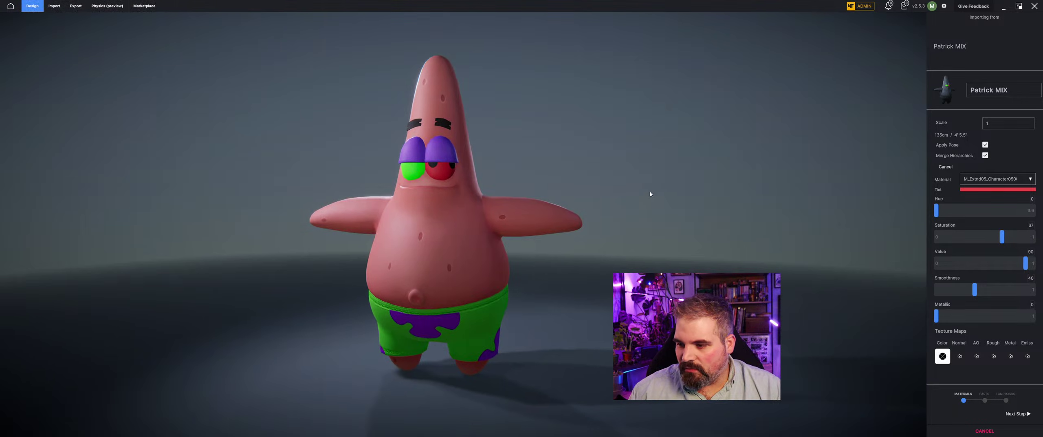
drag(649, 196, 673, 186)
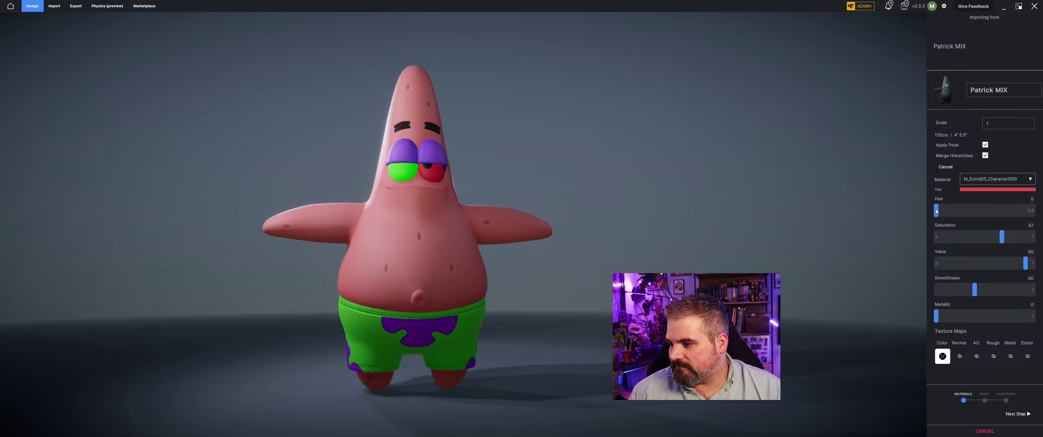
- Make the red eye's material tint pure white by setting its saturation to 0 and value to 100
drag(936, 210, 971, 211)
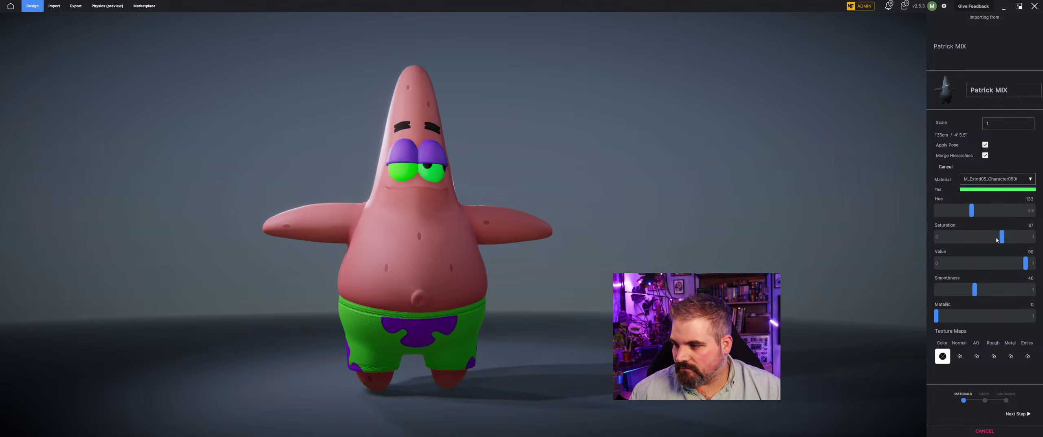
drag(1001, 238, 912, 240)
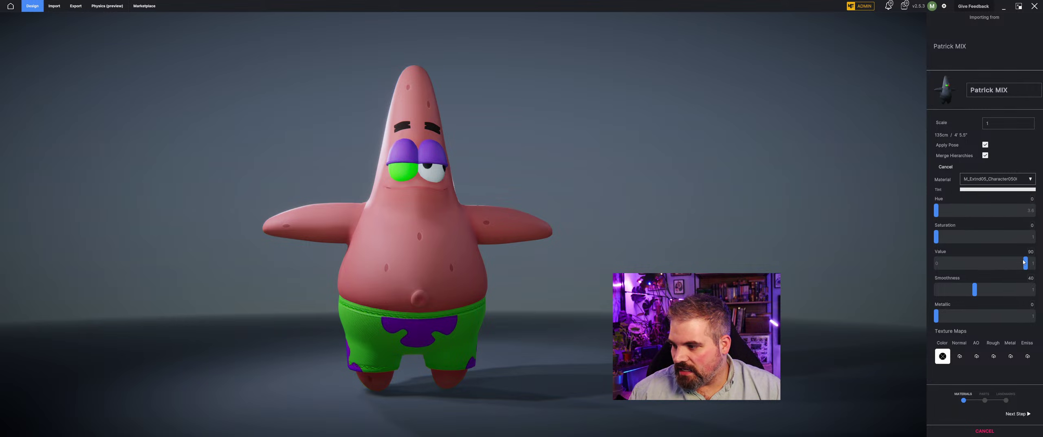
mouse_move(1024, 262)
mouse_down()
mouse_move(998, 263)
mouse_move(1036, 263)
mouse_up()
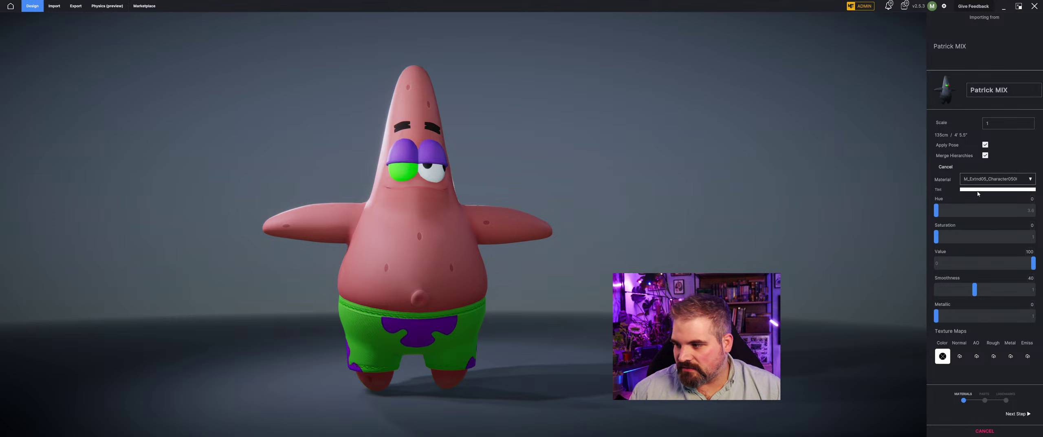
- Load the eye_L_Bc texture as the color map of the green eye's material and set its saturation to 0
click(986, 179)
click(998, 212)
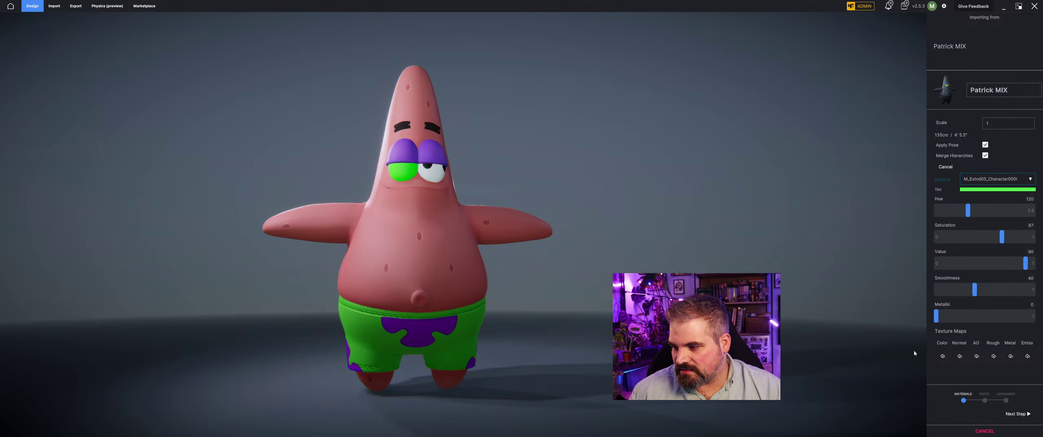
click(941, 355)
click(206, 49)
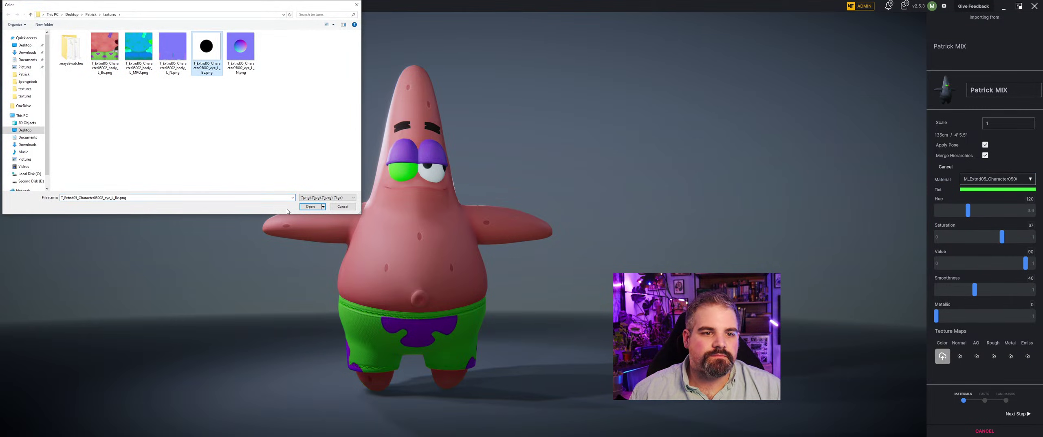
click(310, 207)
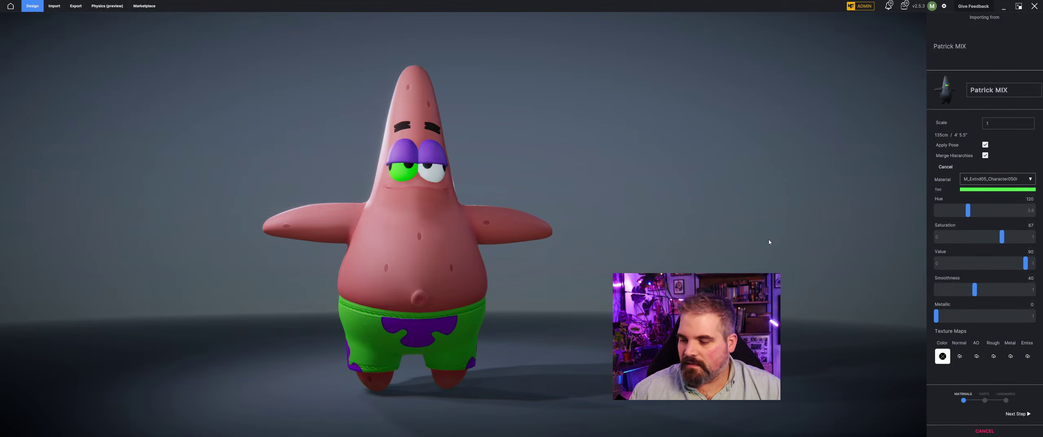
drag(444, 195, 535, 202)
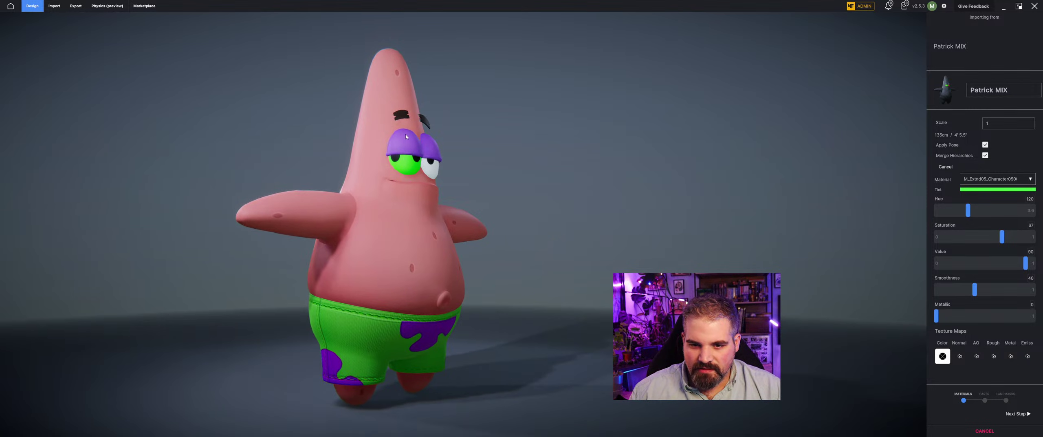
drag(406, 149, 486, 212)
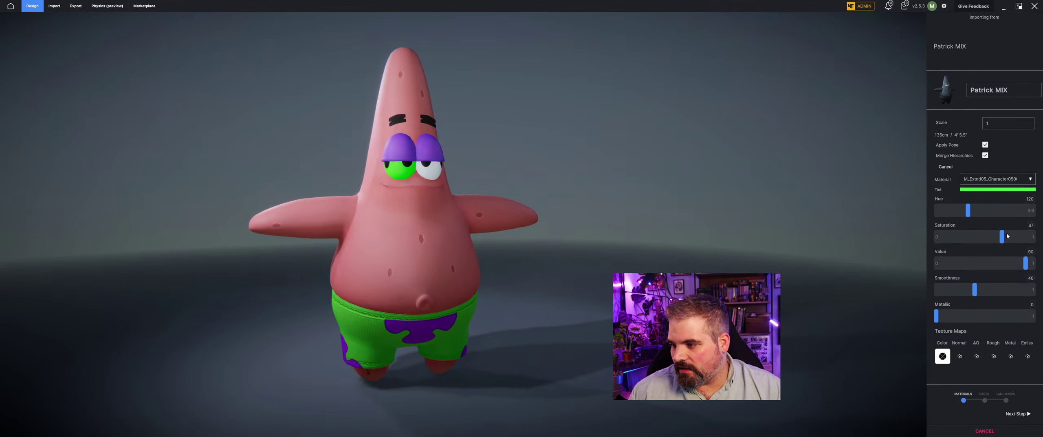
drag(1003, 237, 936, 237)
drag(754, 175, 564, 181)
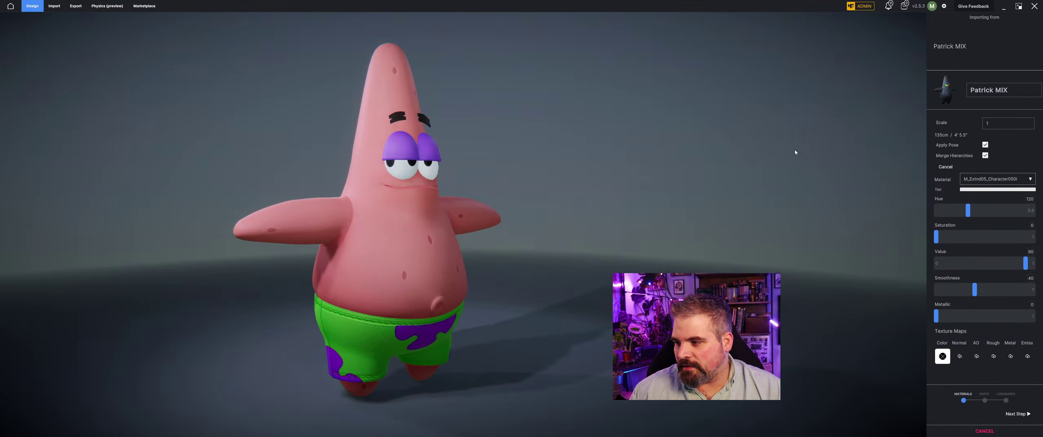
- Advance the import through the parts stage to landmarks, then lower Nose_Tip and place Arm_R and Arm_L at Patrick's shoulders
click(1017, 414)
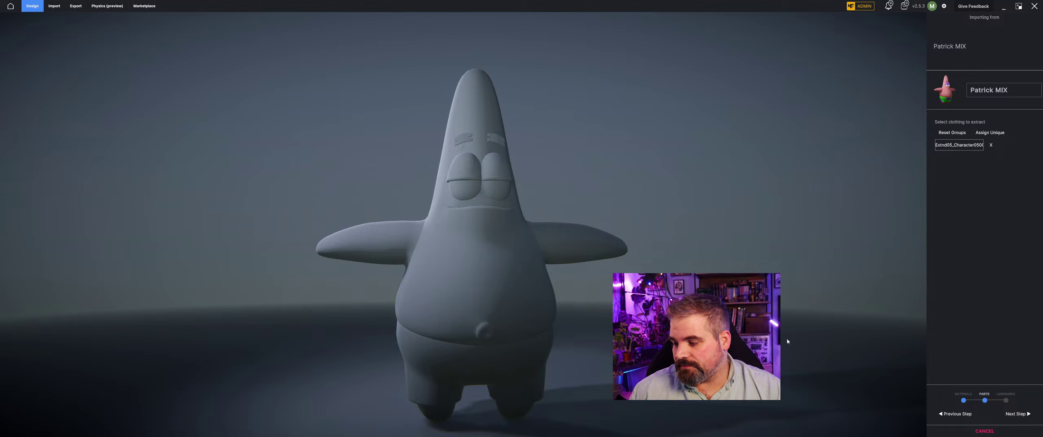
click(1019, 412)
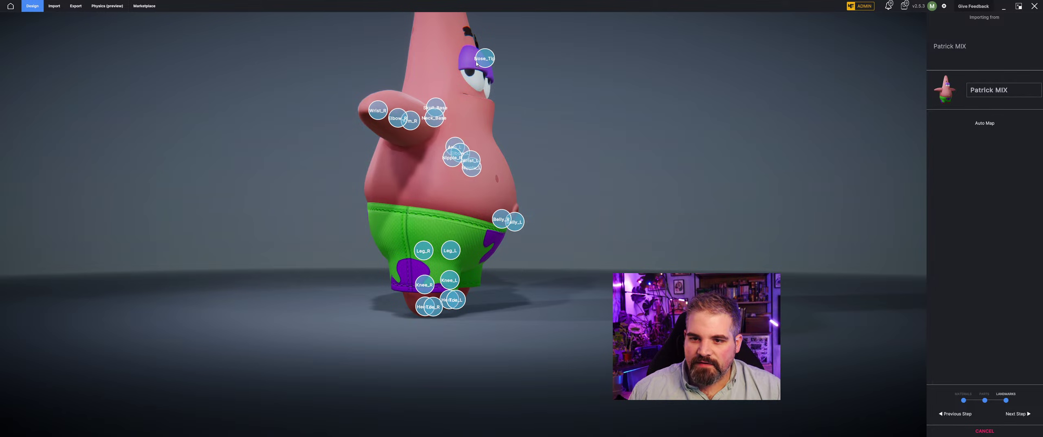
drag(485, 93, 483, 93)
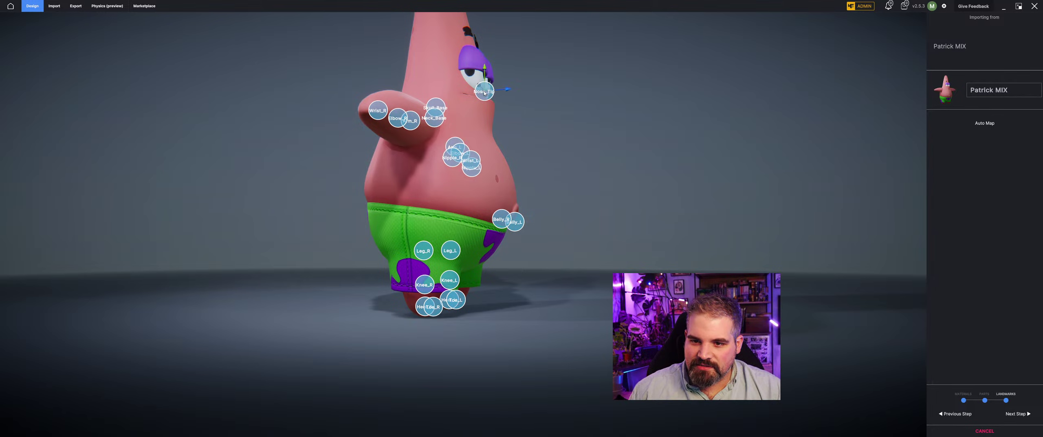
drag(396, 141, 409, 135)
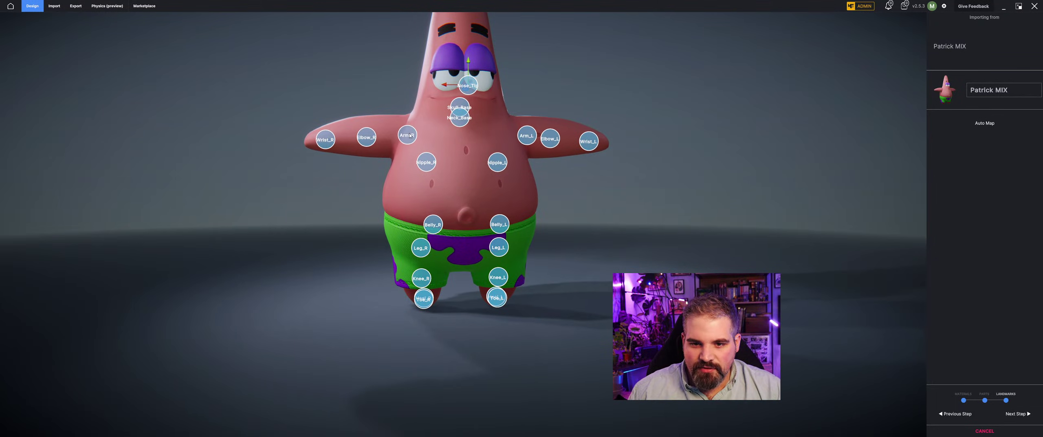
drag(530, 137, 509, 128)
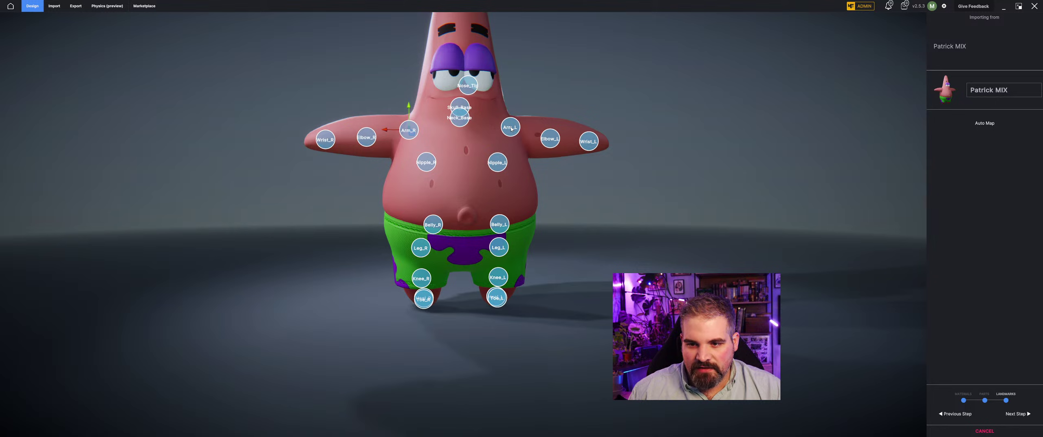
- Bring the Nipple_R and Nipple_L landmarks forward onto the front surface of Patrick's chest
drag(356, 198, 505, 164)
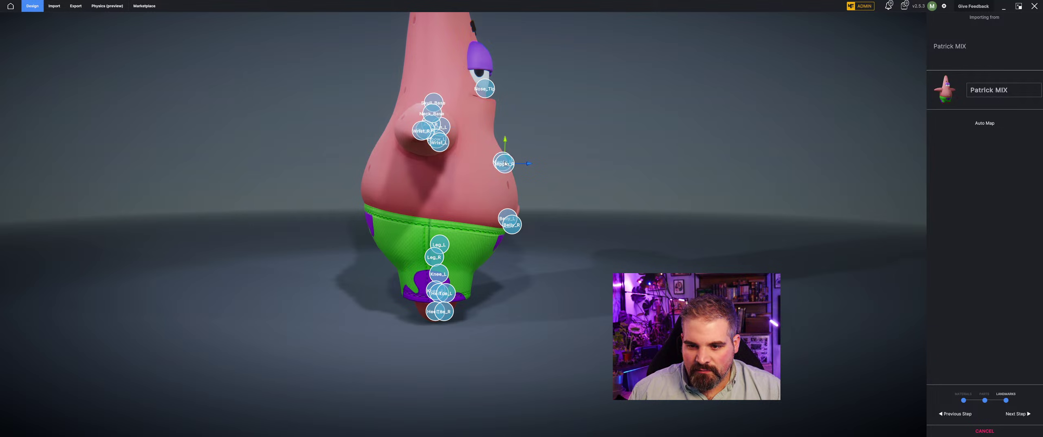
drag(582, 225, 480, 219)
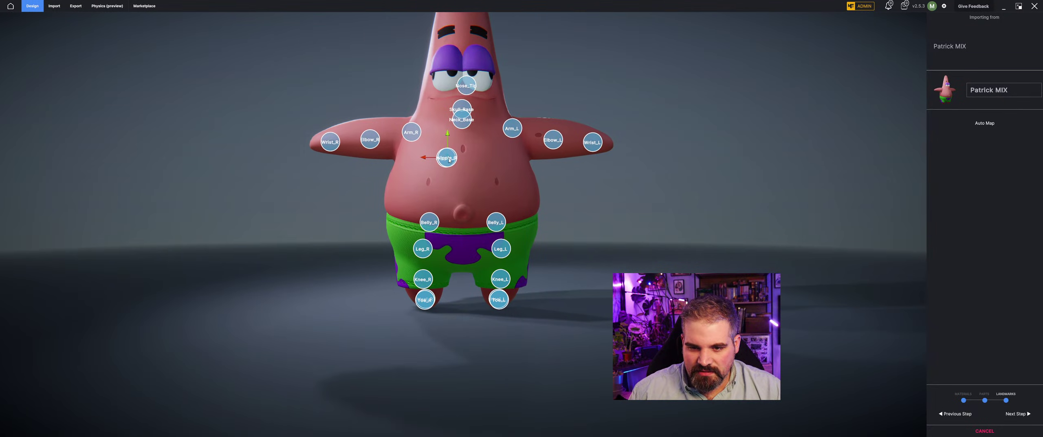
mouse_move(450, 160)
mouse_down()
mouse_move(422, 160)
mouse_move(620, 179)
mouse_move(548, 163)
mouse_move(515, 160)
mouse_move(473, 177)
mouse_move(539, 186)
mouse_move(533, 176)
mouse_move(581, 171)
mouse_move(626, 181)
mouse_move(615, 193)
mouse_move(582, 142)
mouse_move(609, 224)
mouse_move(640, 189)
mouse_move(617, 186)
mouse_up()
- Place the Skull_Crown landmark on the tip of Patrick's head and complete the avatar import
scroll(633, 187, up, 5)
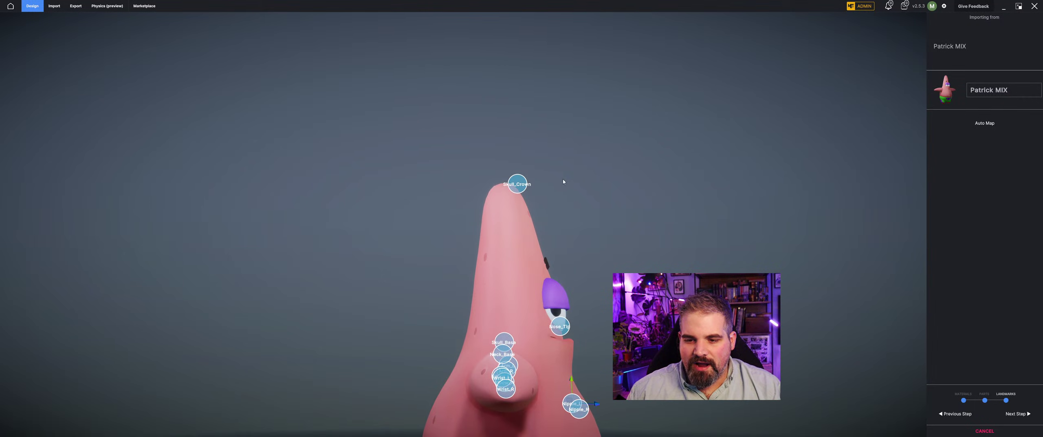
drag(512, 184, 506, 182)
click(504, 184)
drag(634, 171, 550, 202)
scroll(564, 209, down, 3)
scroll(565, 212, down, 4)
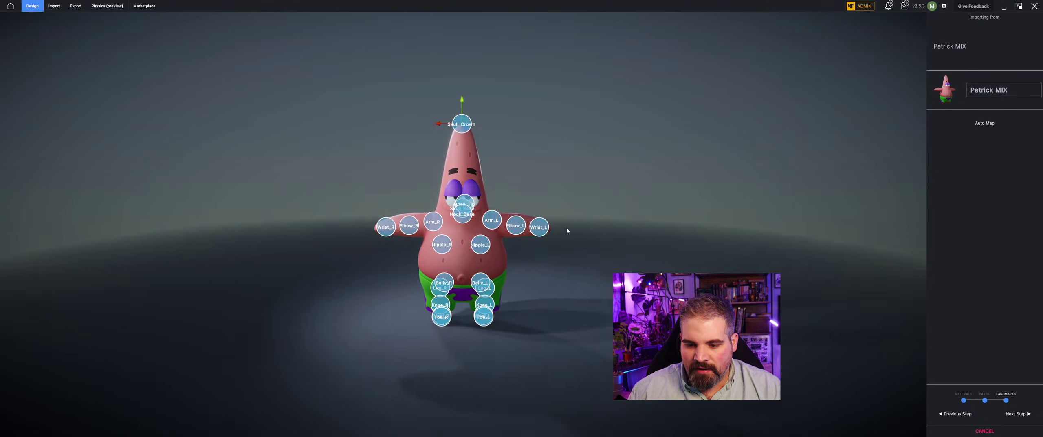
drag(566, 229, 655, 234)
click(1016, 414)
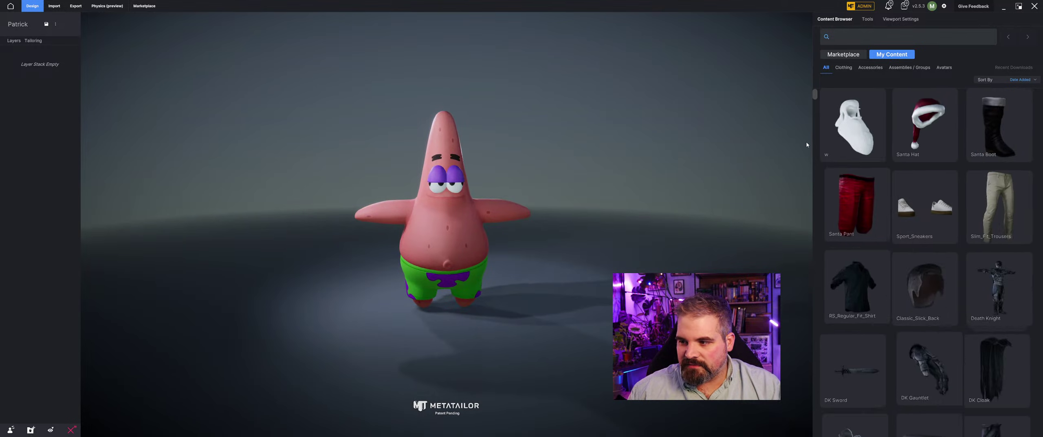
- Apply the Krusty Krab Hat from My Content to Patrick and view it from the side
double_click(850, 117)
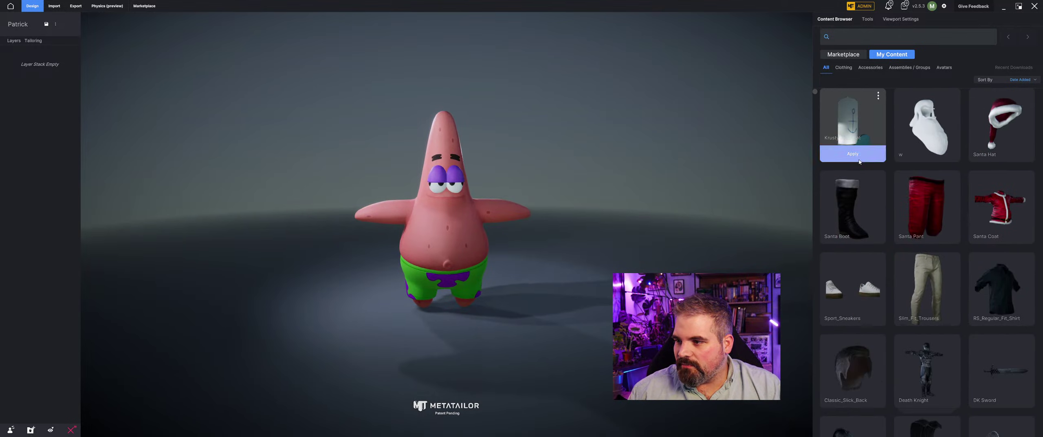
middle_drag(475, 181, 568, 169)
middle_drag(472, 94, 460, 175)
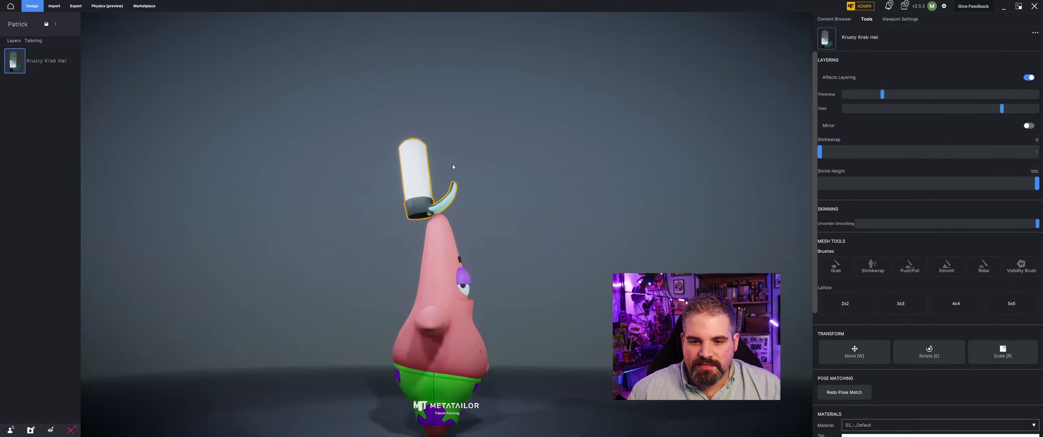
- Scale down the Krusty Krab Hat and move it onto the tip of Patrick's head
key(w)
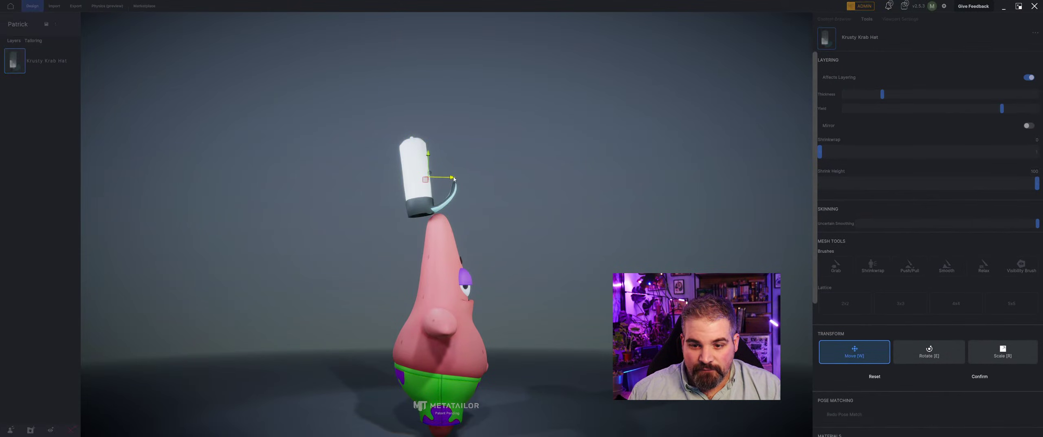
drag(452, 177, 434, 190)
key(r)
key(w)
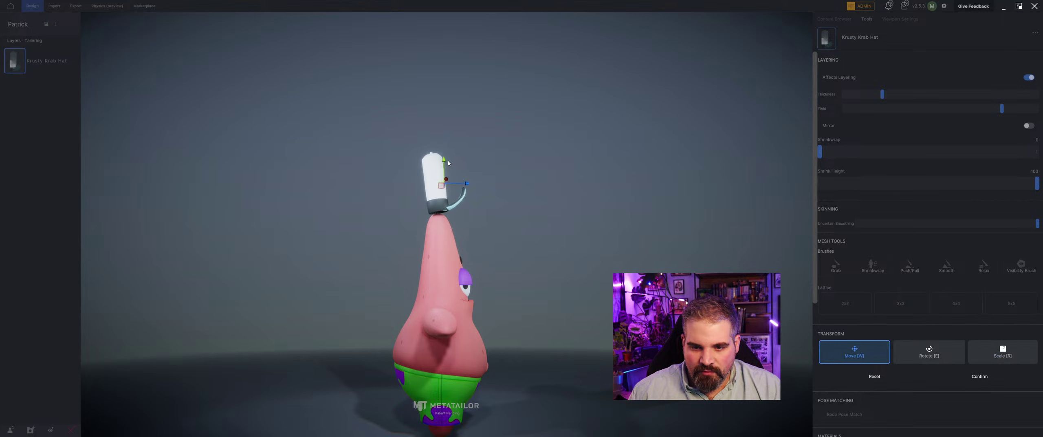
drag(445, 163, 468, 190)
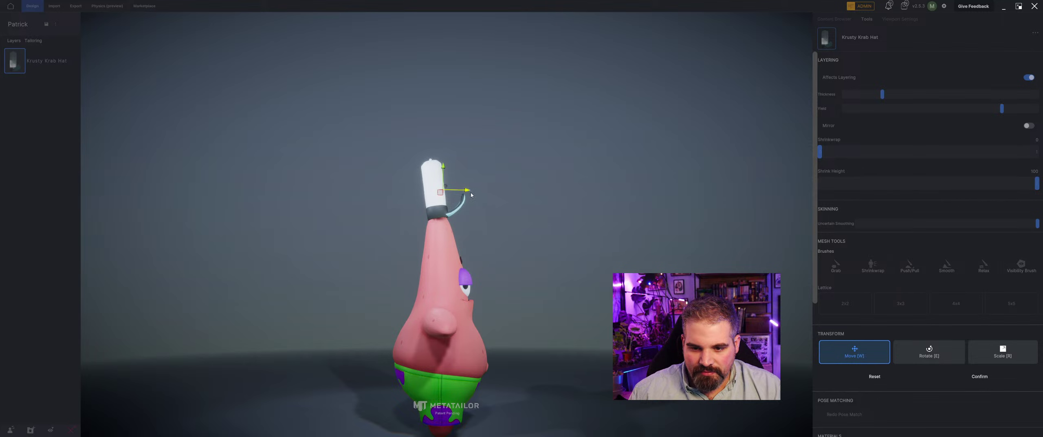
- Narrow the hat's width to suit Patrick's pointed head as seen from the front, and apply the transform
middle_drag(469, 193, 400, 198)
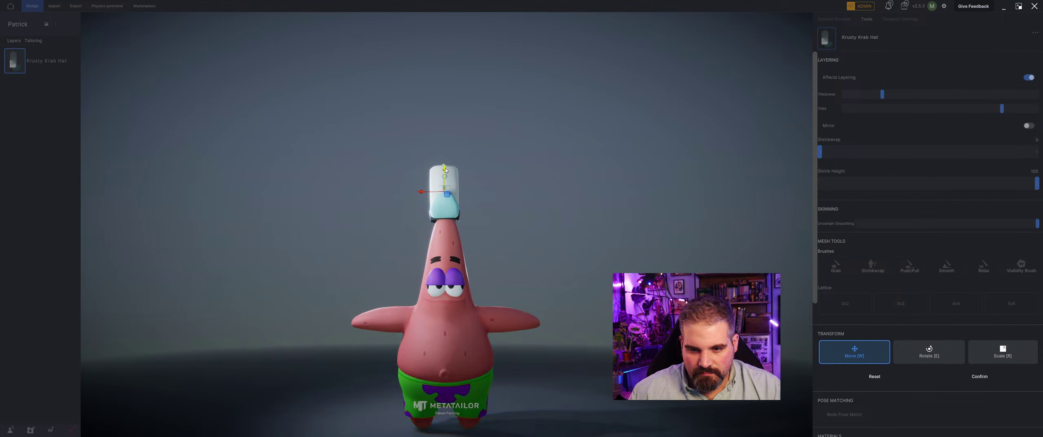
key(r)
drag(419, 192, 425, 192)
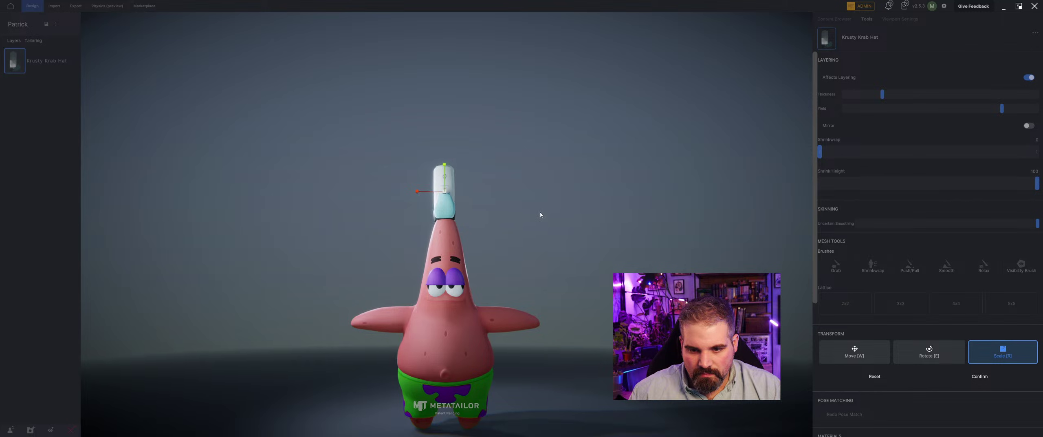
click(979, 376)
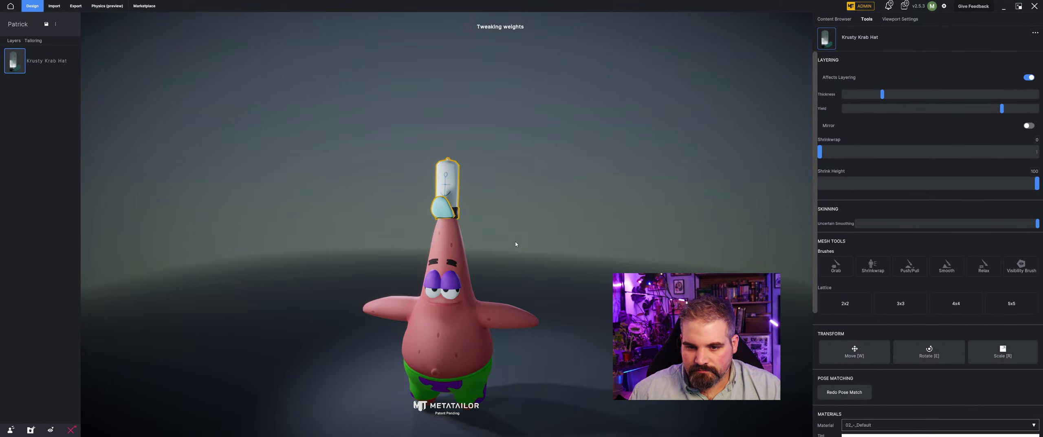
- Lower the hat so its band sits around the tip of Patrick's head, apply the move and check the fit
scroll(517, 245, up, 4)
middle_drag(516, 244, 627, 236)
click(425, 160)
key(w)
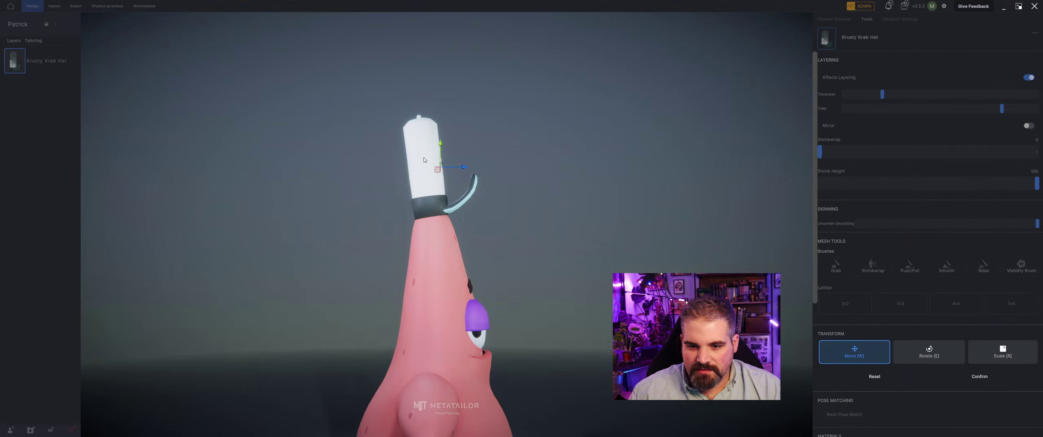
drag(441, 144, 463, 187)
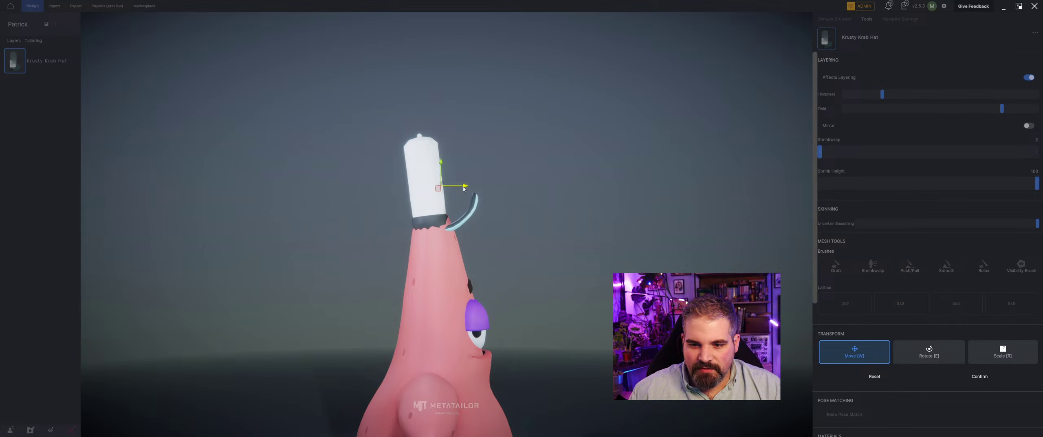
click(979, 376)
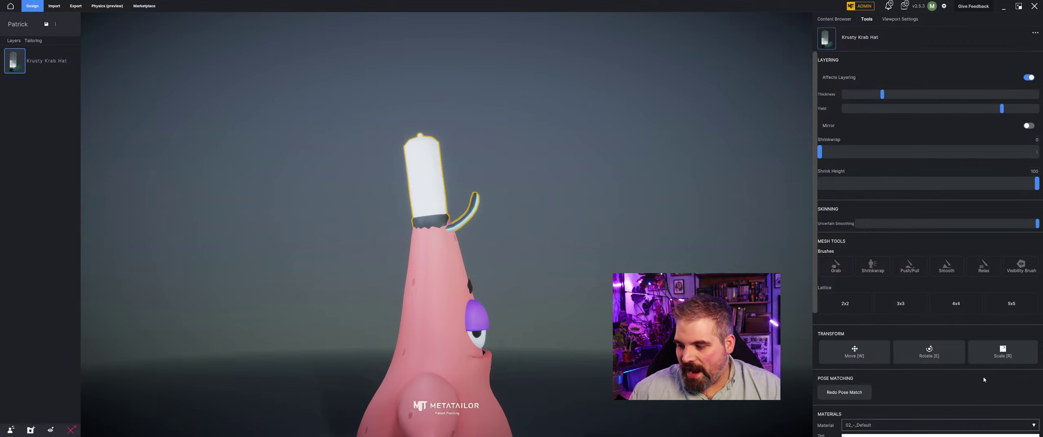
middle_drag(501, 249, 110, 247)
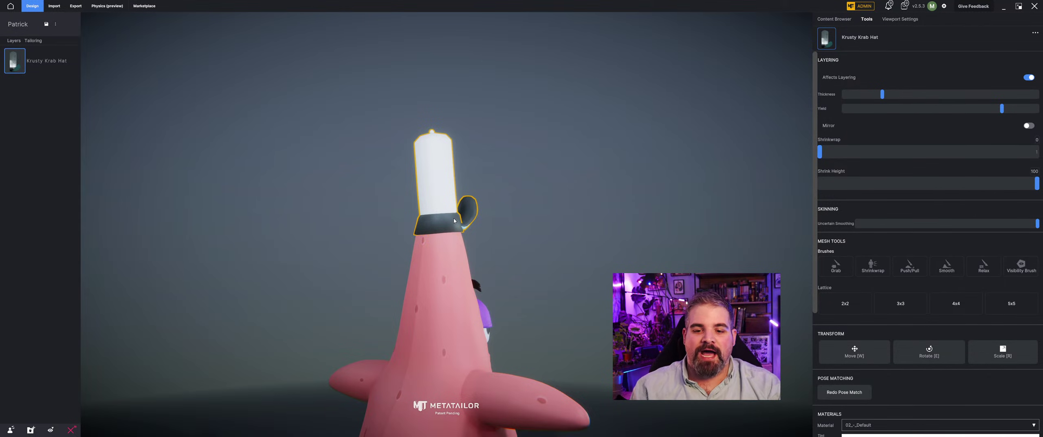
- Move the hat slightly further down over Patrick's head and apply the move
middle_drag(611, 224, 520, 222)
click(498, 229)
scroll(496, 241, down, 3)
click(443, 187)
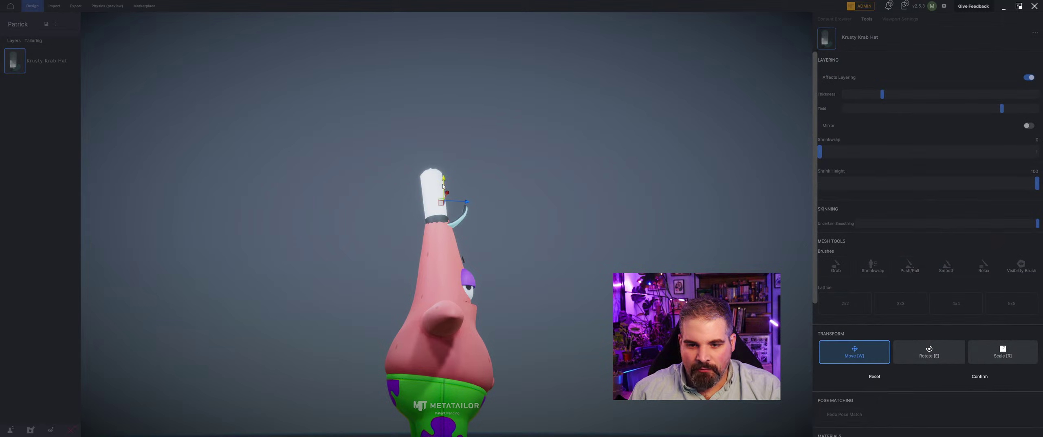
drag(443, 186, 464, 211)
click(980, 376)
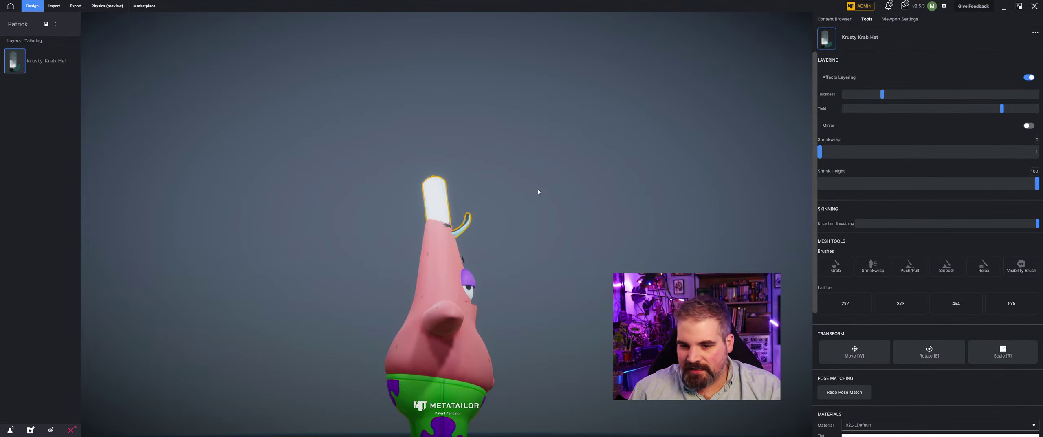
mouse_move(520, 228)
middle_down()
mouse_move(598, 221)
mouse_move(536, 229)
middle_up()
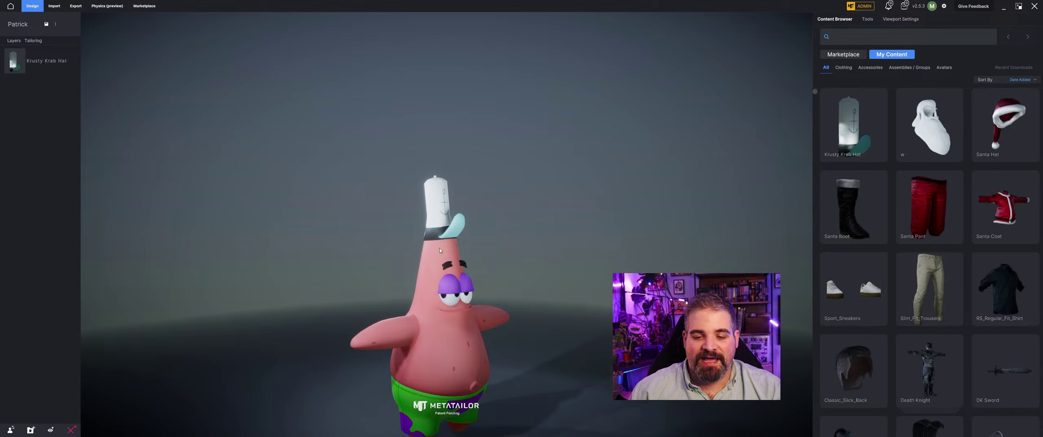
- Raise the hat's layering Thickness slightly, reduce its Yield and set Shrinkwrap to 26
middle_drag(440, 250, 484, 235)
click(458, 215)
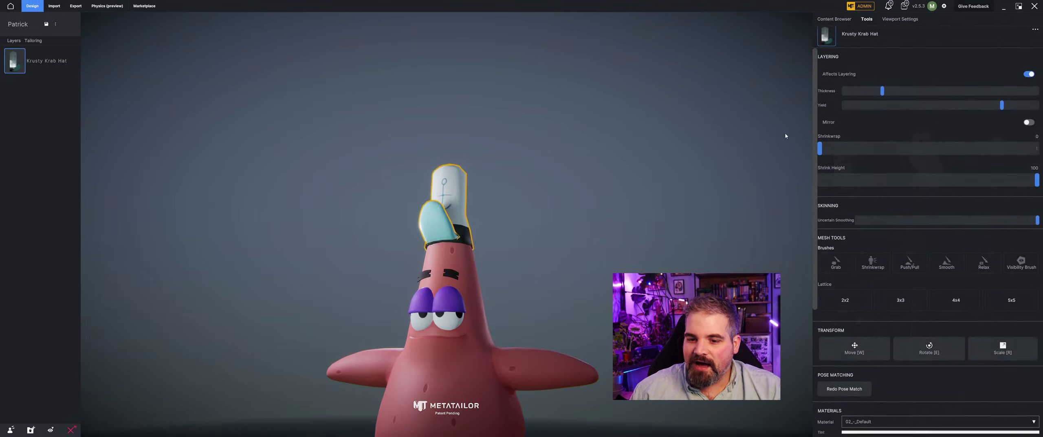
click(899, 92)
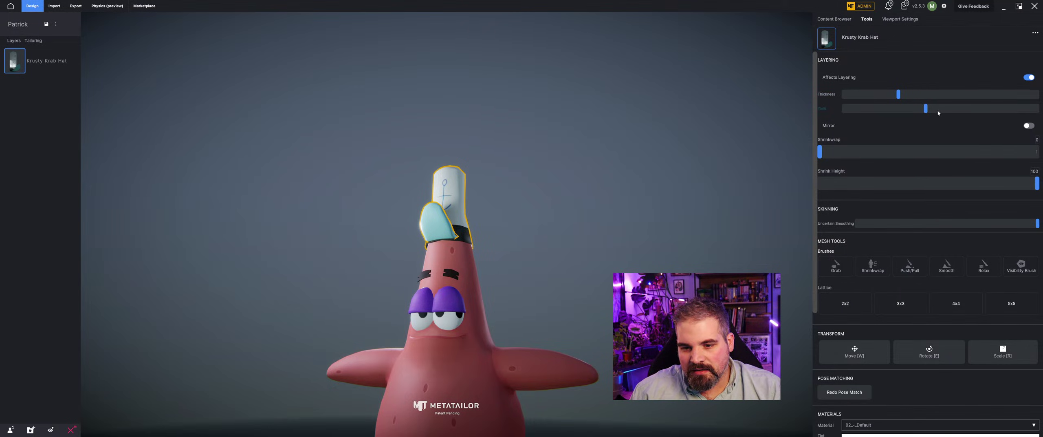
drag(859, 108, 967, 123)
drag(820, 151, 867, 152)
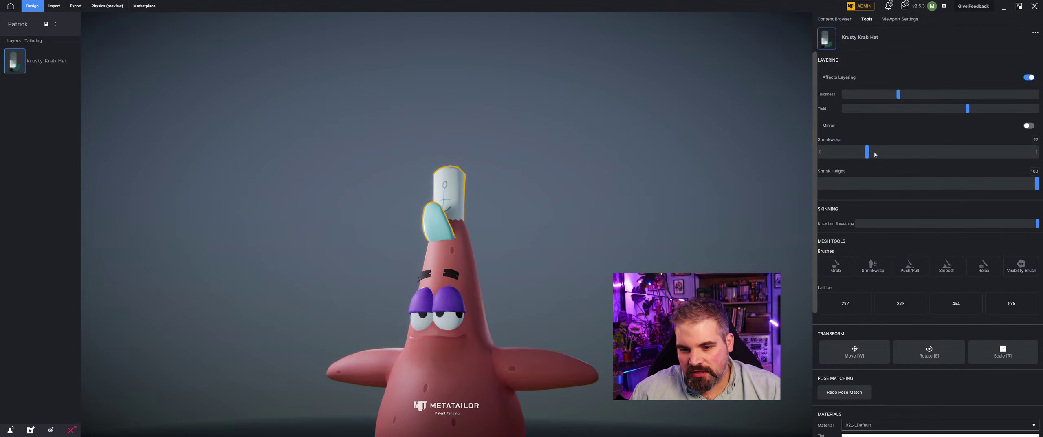
middle_drag(538, 187, 605, 191)
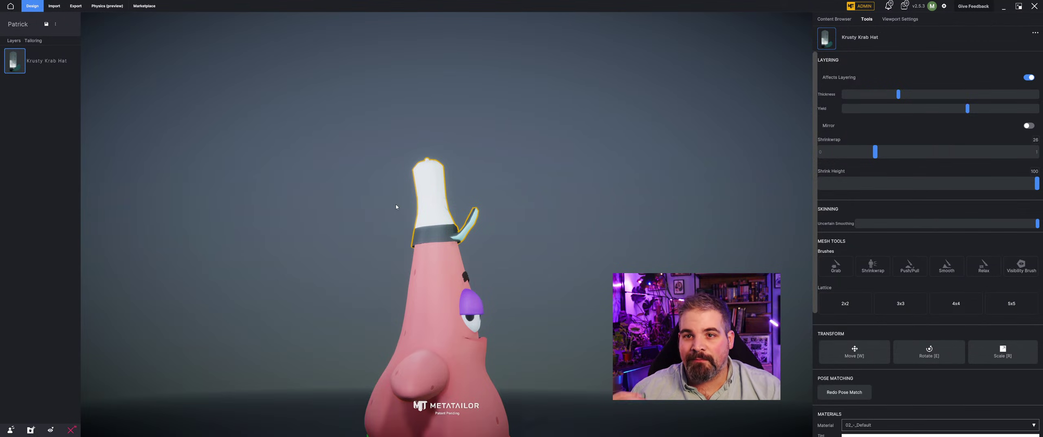
click(434, 150)
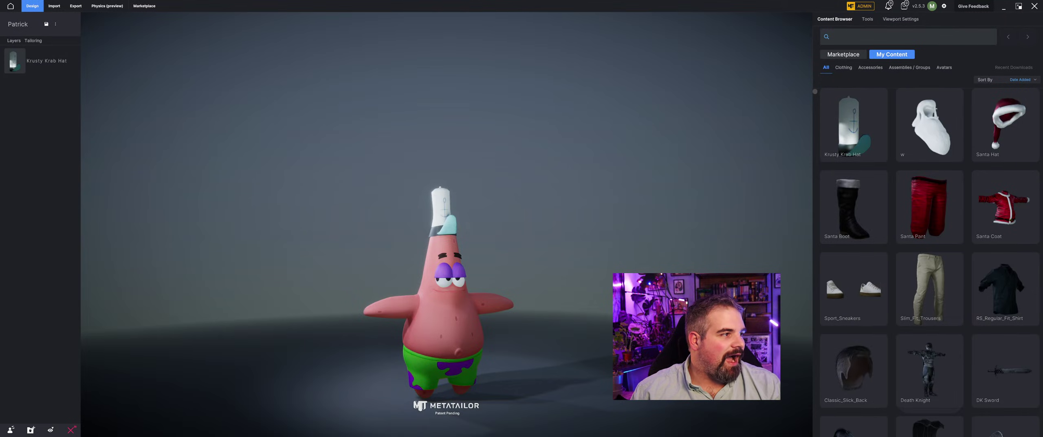
- Try the Santa Coat on Patrick, inspect its fit and remove it
middle_drag(484, 319, 490, 269)
drag(491, 269, 516, 306)
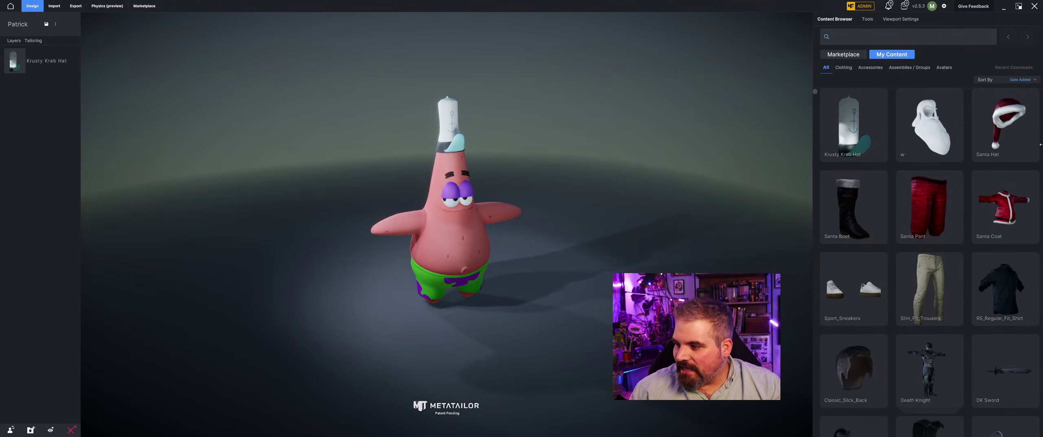
click(993, 236)
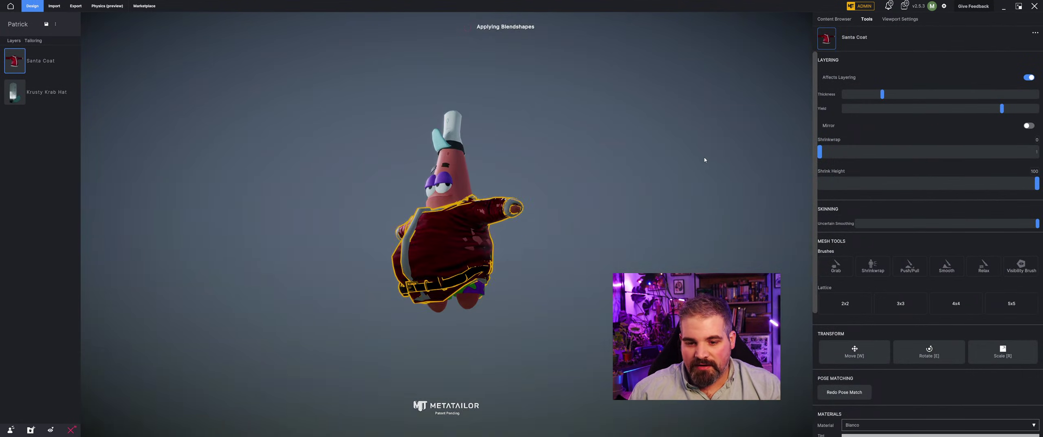
drag(704, 159, 676, 173)
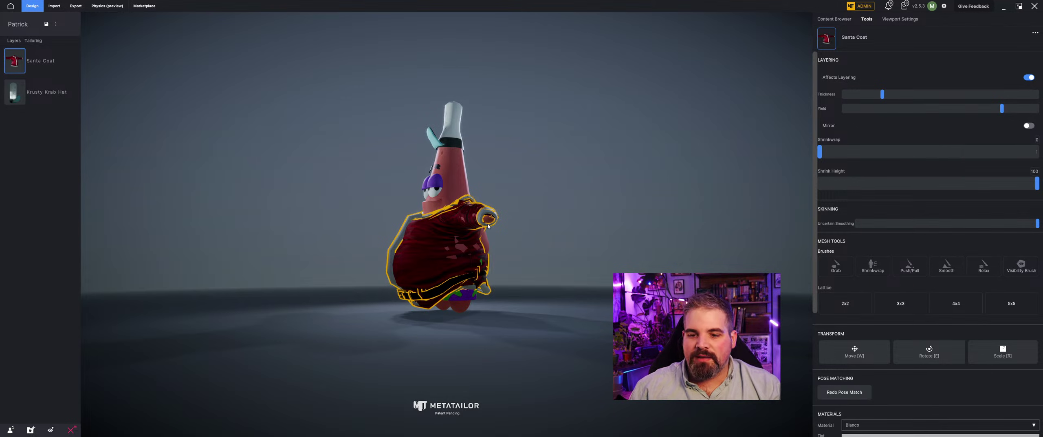
click(71, 62)
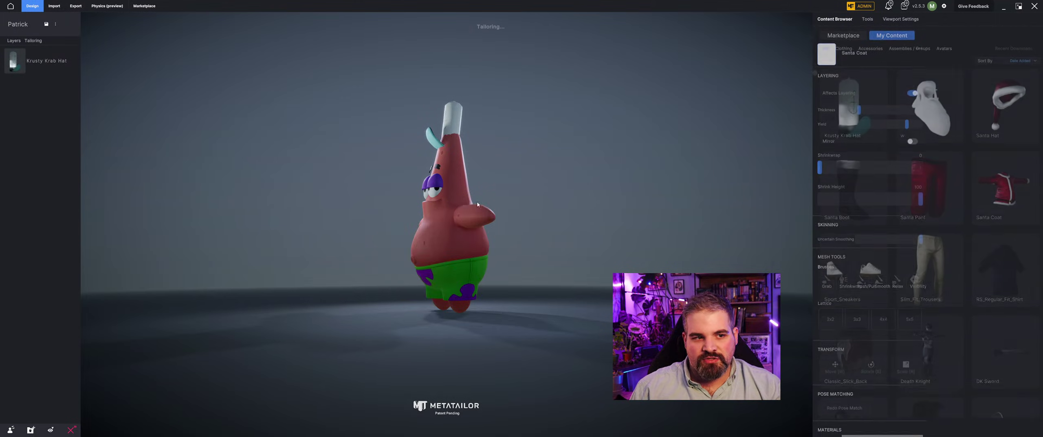
- Try the RS_Regular_Fit_Shirt on Patrick, inspect it from several sides and remove it
mouse_move(975, 289)
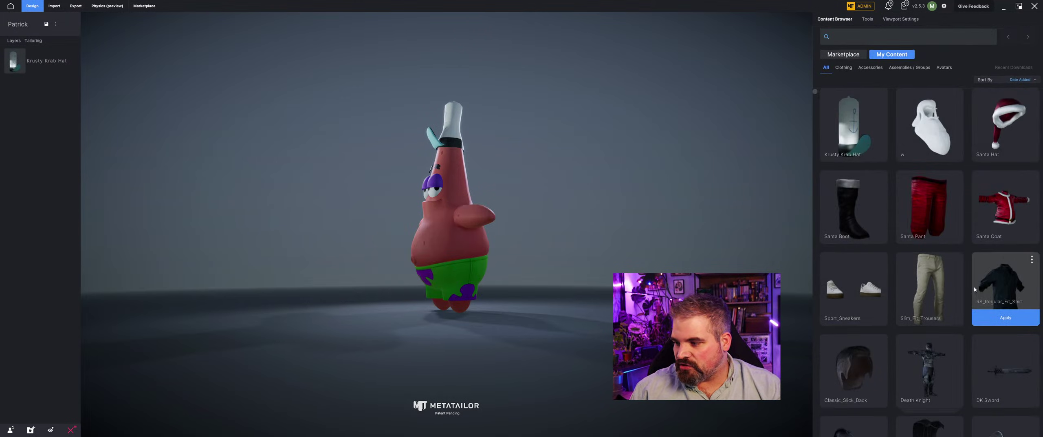
click(998, 316)
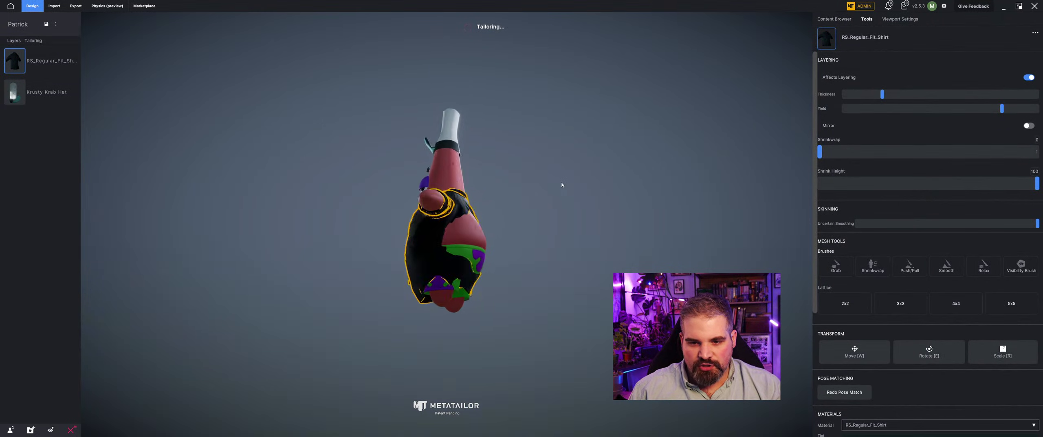
scroll(663, 191, up, 3)
drag(663, 191, 554, 293)
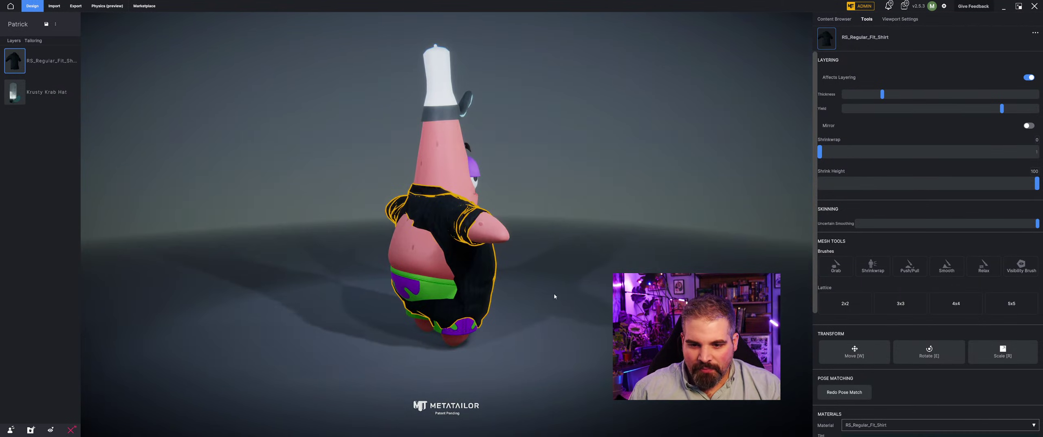
drag(479, 255, 440, 264)
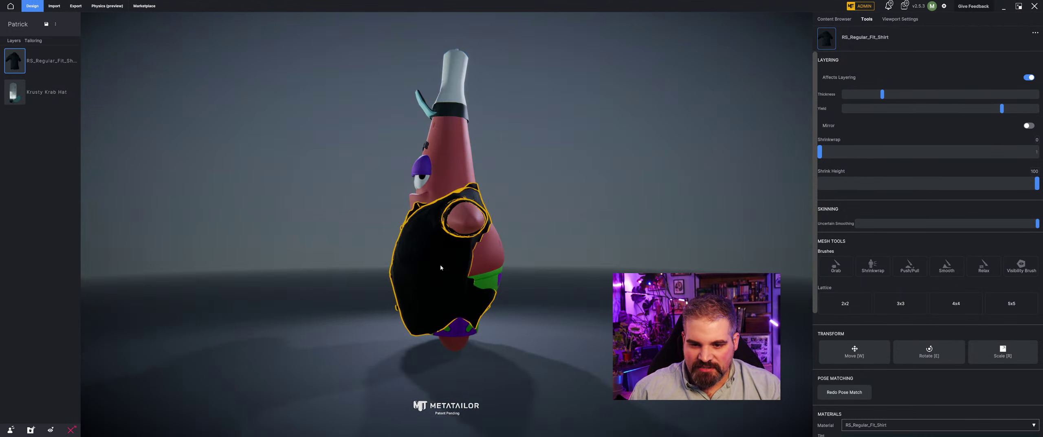
click(66, 61)
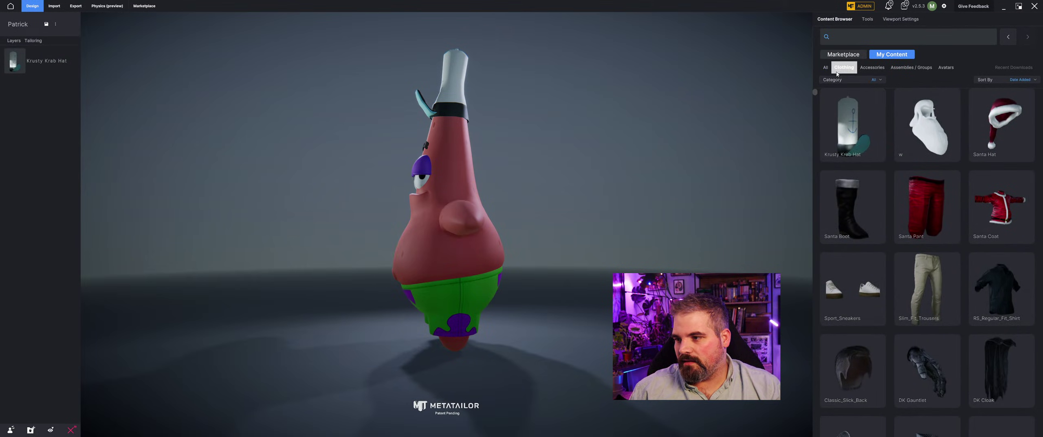
- Filter My Content clothing to the Shirts category and apply the Beer_Pong_Solo_Cup_Tshirt to Patrick
click(875, 79)
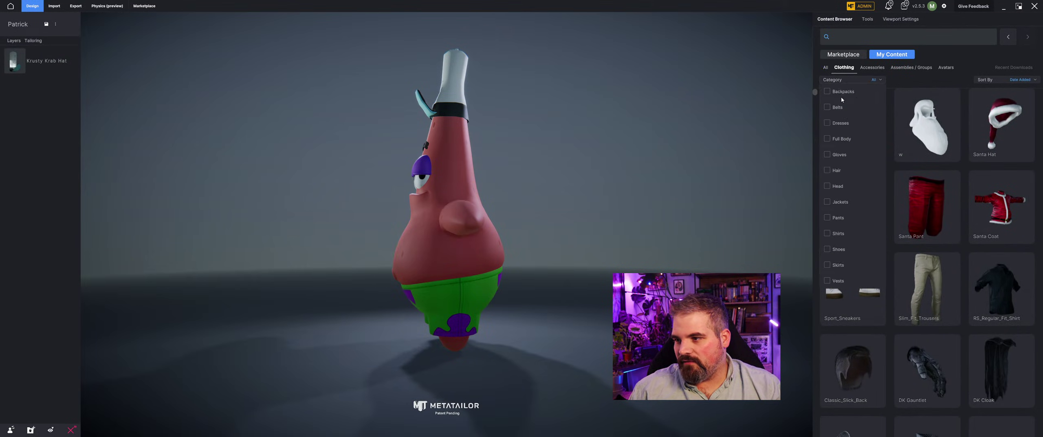
click(838, 233)
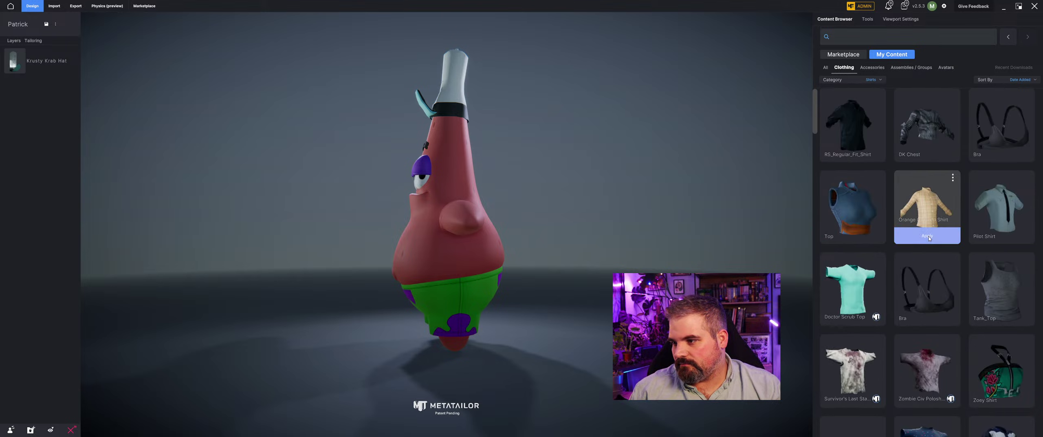
scroll(853, 143, down, 3)
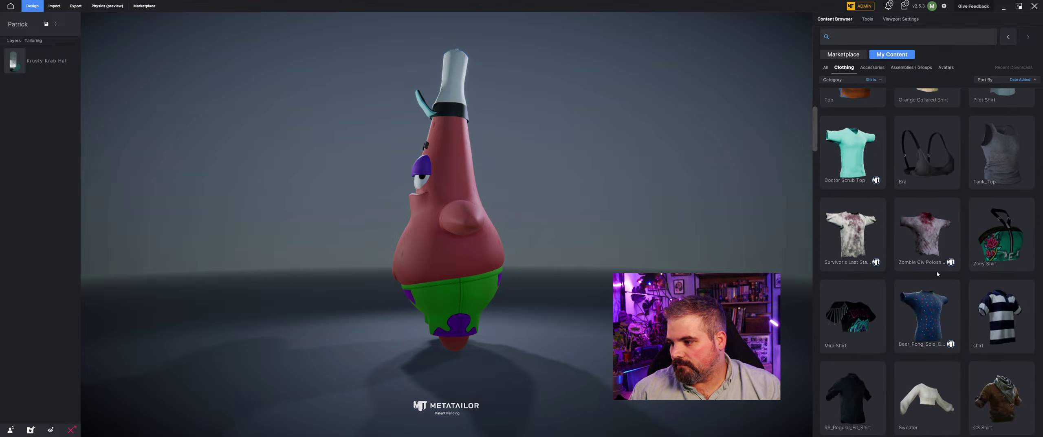
scroll(885, 152, down, 3)
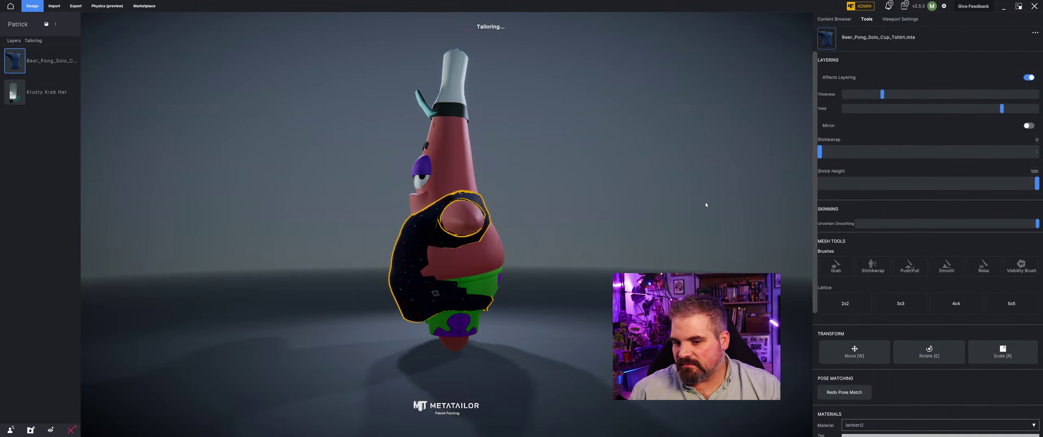
scroll(496, 249, up, 5)
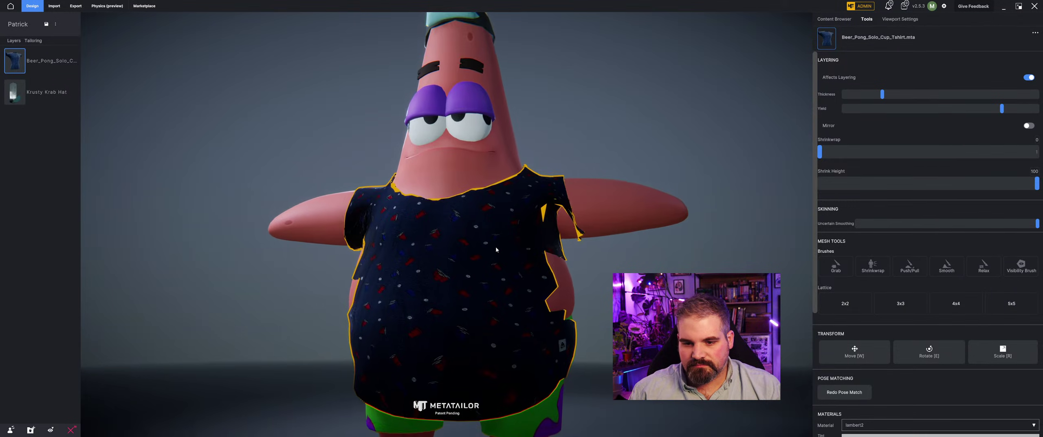
- Raise the T-shirt's layering Thickness, fine-tune its Yield slightly upward and keep Shrinkwrap at 0
middle_drag(496, 249, 636, 254)
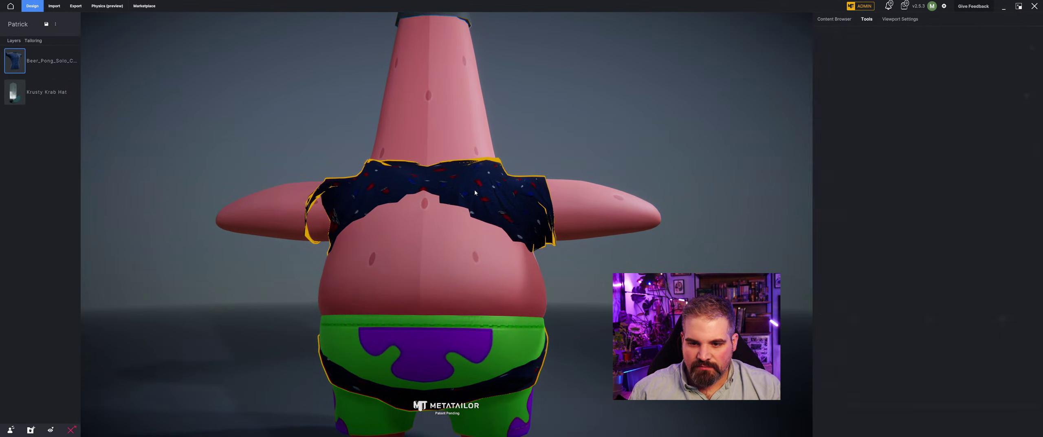
click(1021, 267)
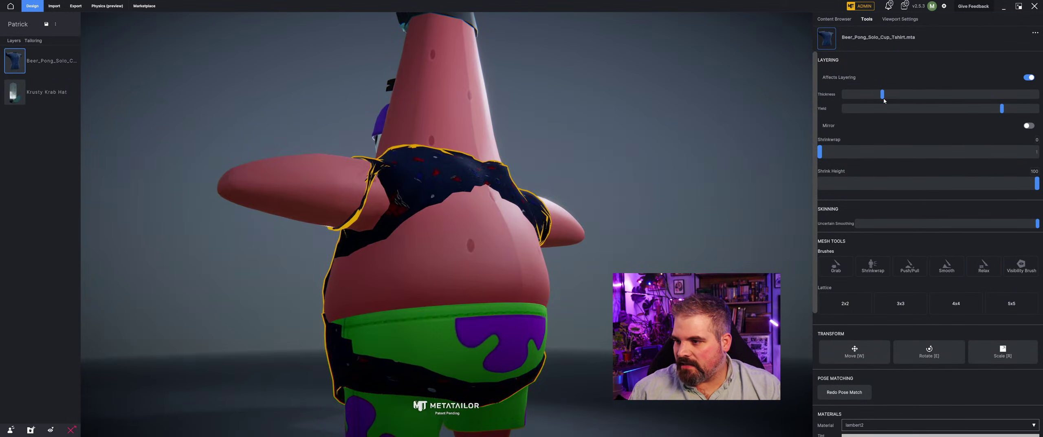
drag(882, 94, 915, 94)
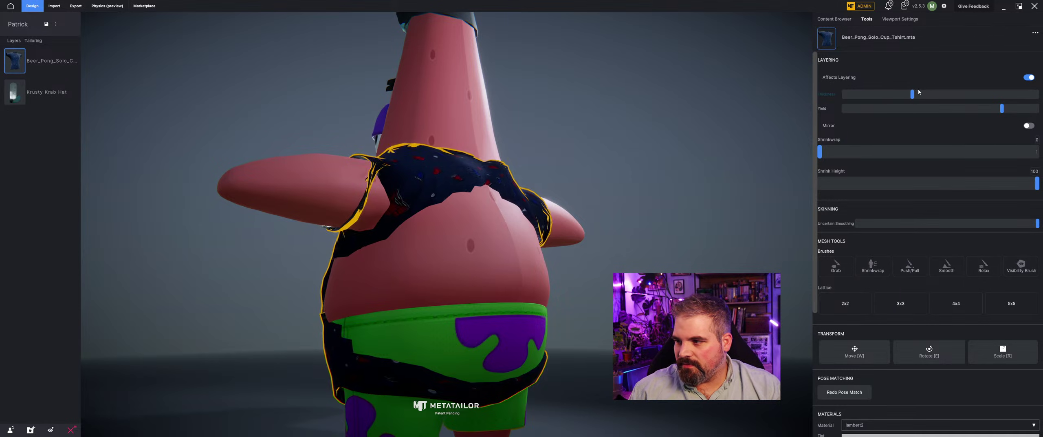
drag(1002, 109, 934, 109)
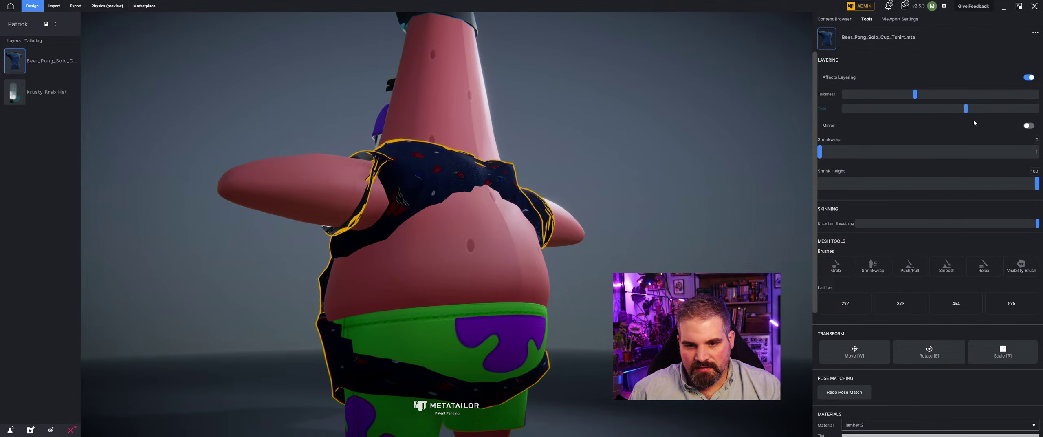
click(1011, 108)
mouse_move(822, 151)
mouse_down()
mouse_move(880, 151)
mouse_move(819, 154)
mouse_up()
- Scale the T-shirt up front to back and move it backward over Patrick's body in side view
click(706, 170)
middle_drag(587, 268, 685, 228)
click(433, 216)
drag(508, 121, 516, 118)
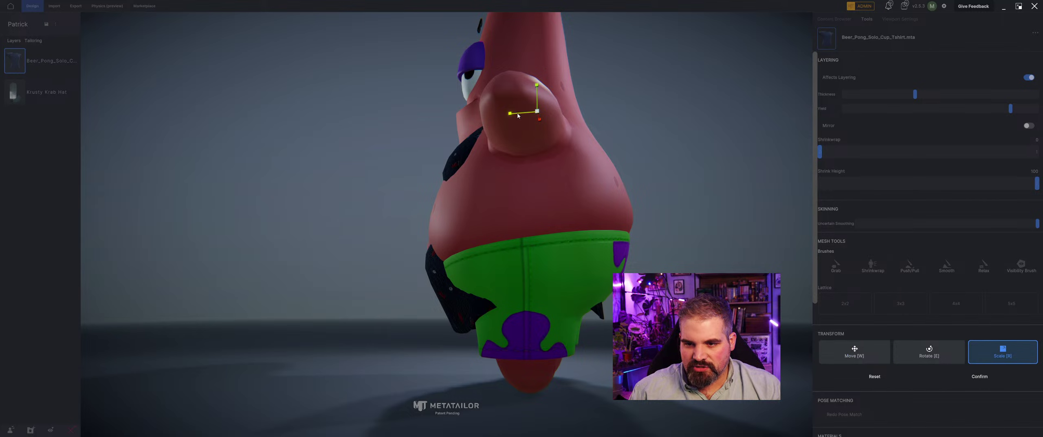
key(w)
drag(518, 116, 525, 114)
key(w)
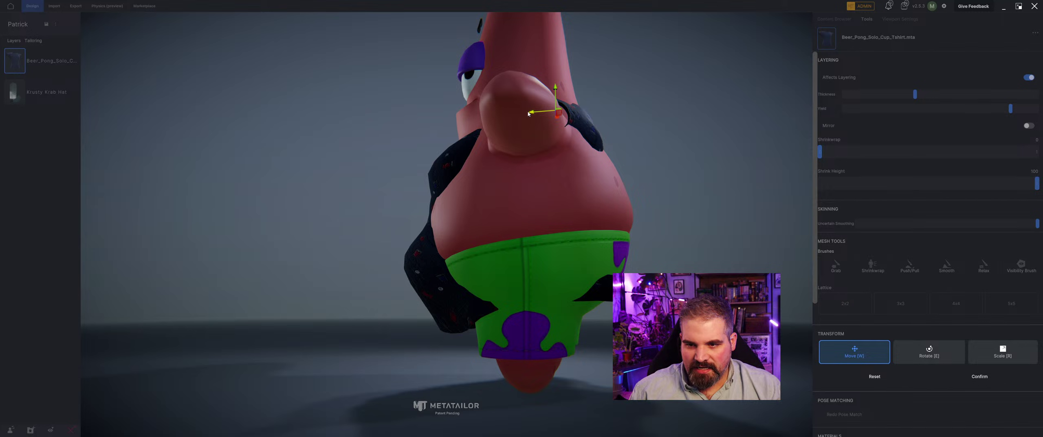
- Scale the T-shirt wider across Patrick's body and confirm the transform
middle_drag(528, 122, 549, 132)
middle_drag(558, 92, 561, 145)
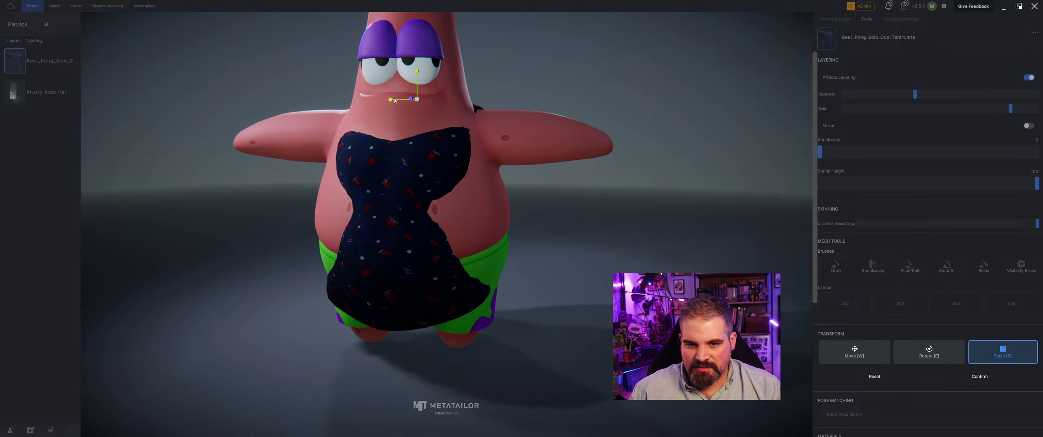
drag(394, 101, 382, 101)
middle_drag(652, 277, 771, 270)
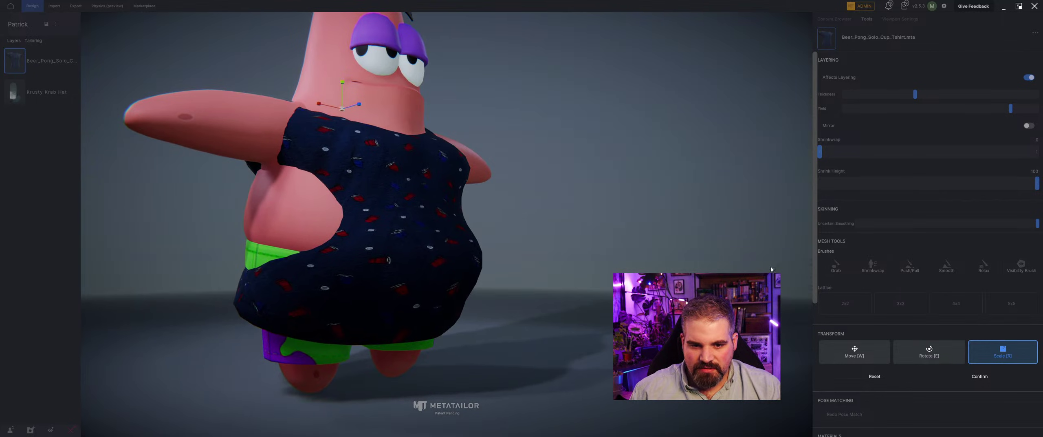
click(1004, 377)
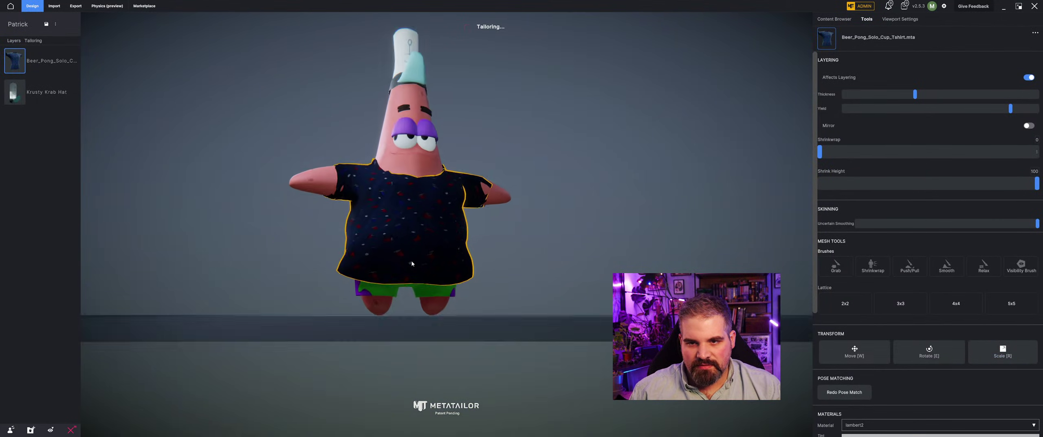
- Sculpt the original T-shirt mesh over Patrick's belly using the Shrinkwrap brush with its radius set near maximum
mouse_move(481, 263)
middle_down()
mouse_move(291, 279)
mouse_move(87, 269)
mouse_move(507, 249)
mouse_move(402, 240)
mouse_move(600, 225)
mouse_move(459, 222)
middle_up()
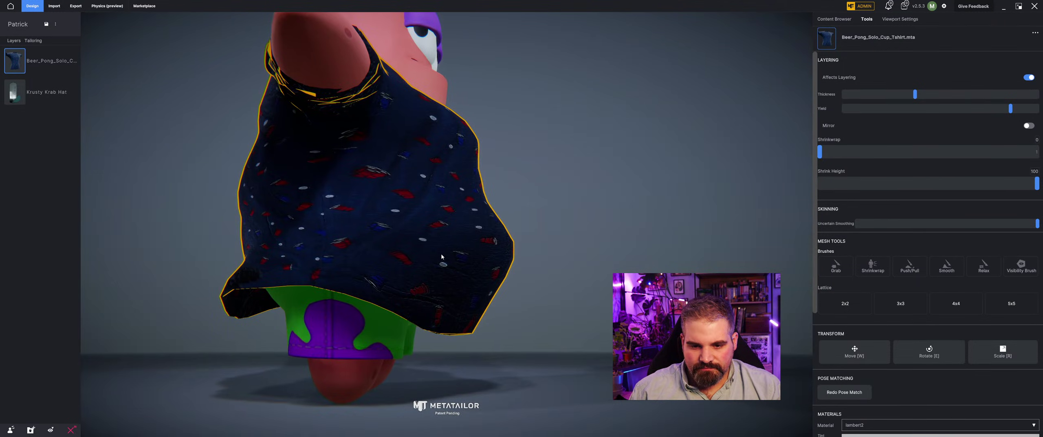
click(873, 267)
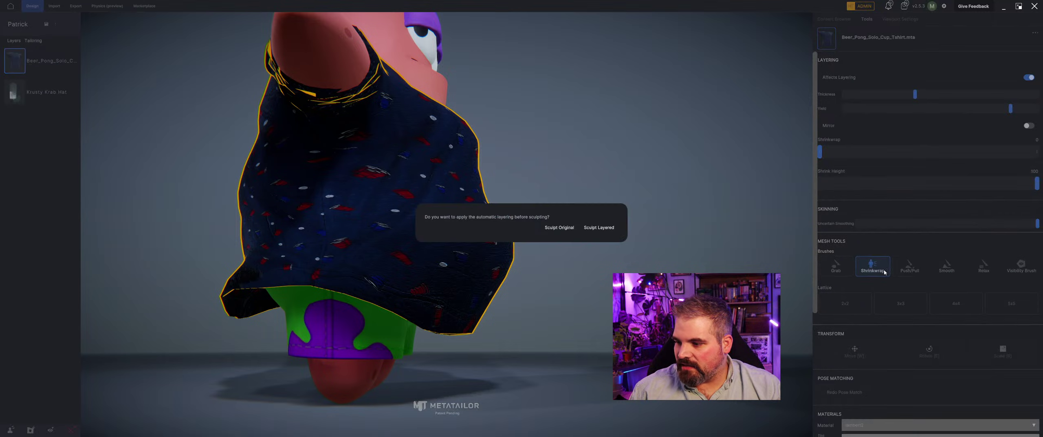
click(576, 227)
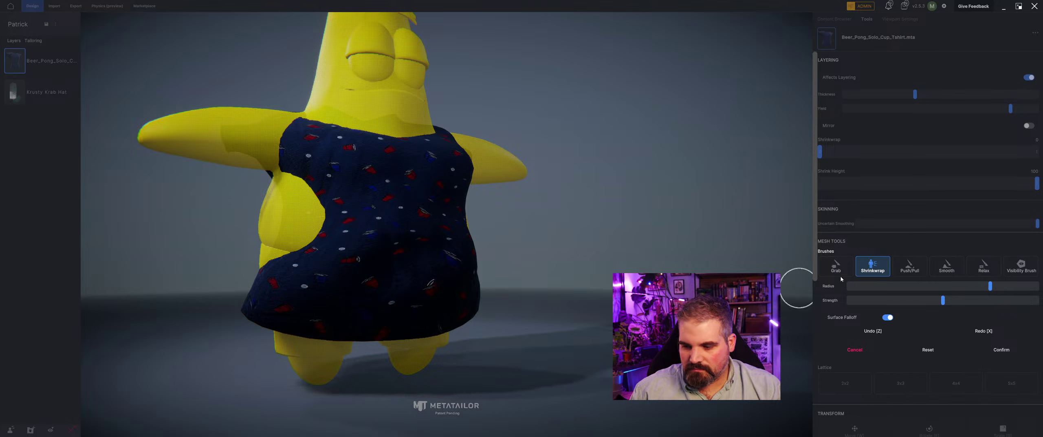
drag(1030, 285, 1033, 285)
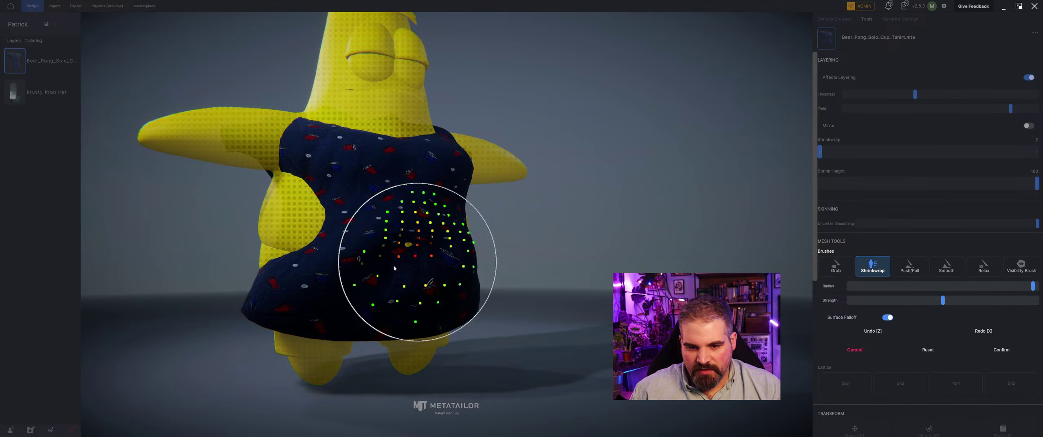
middle_drag(446, 252, 462, 247)
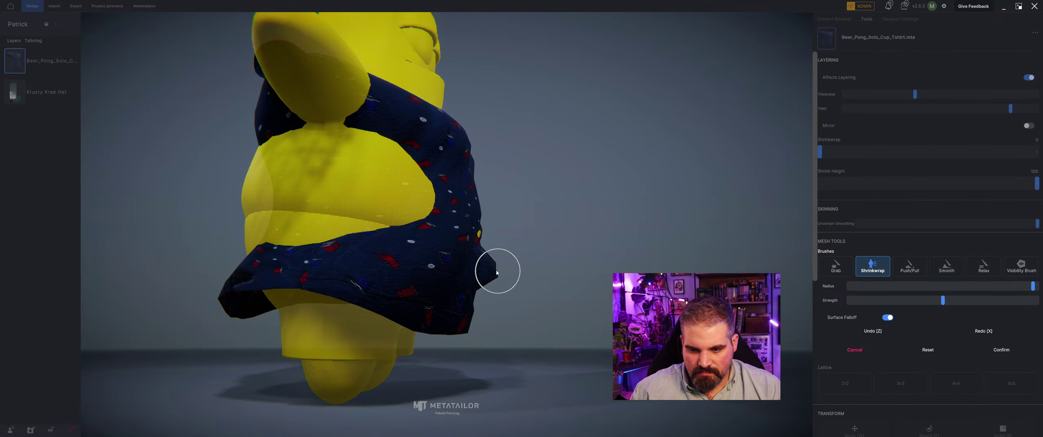
middle_drag(488, 274, 526, 284)
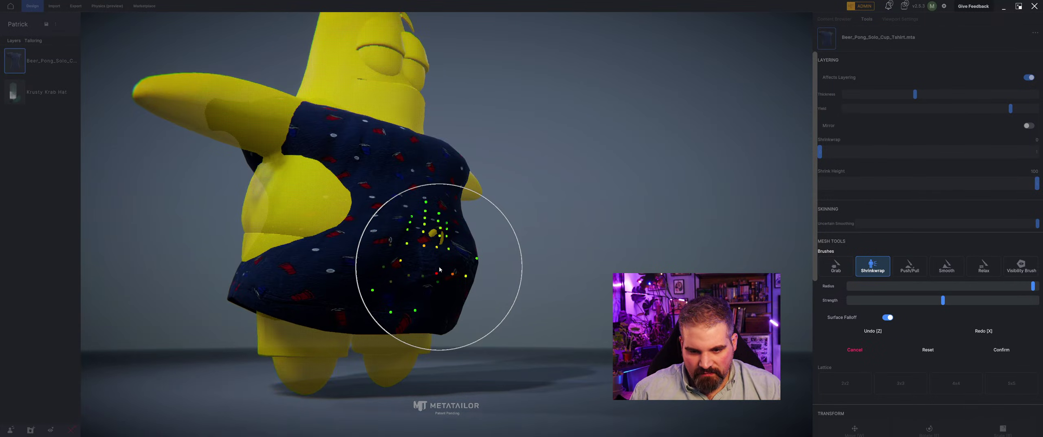
mouse_move(449, 266)
middle_down()
mouse_move(355, 281)
mouse_move(421, 253)
middle_up()
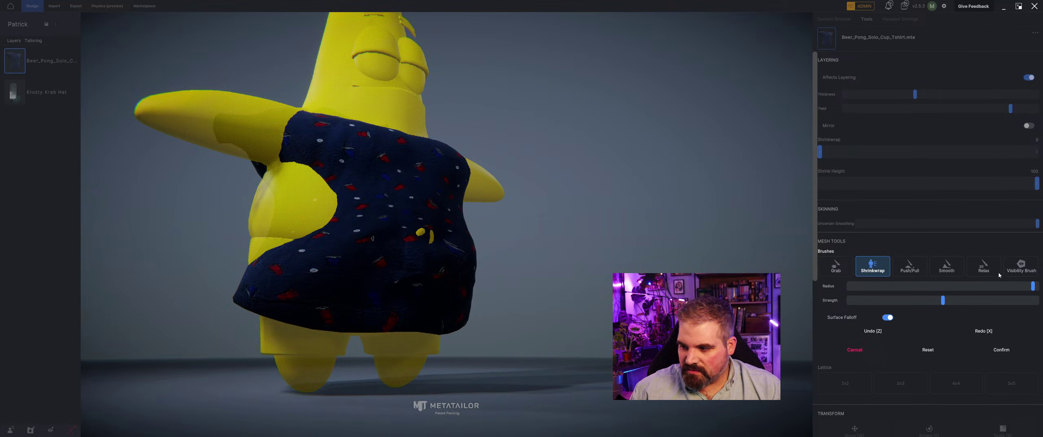
- Smooth the T-shirt's belly and chest areas with the Smooth brush
click(909, 266)
click(946, 265)
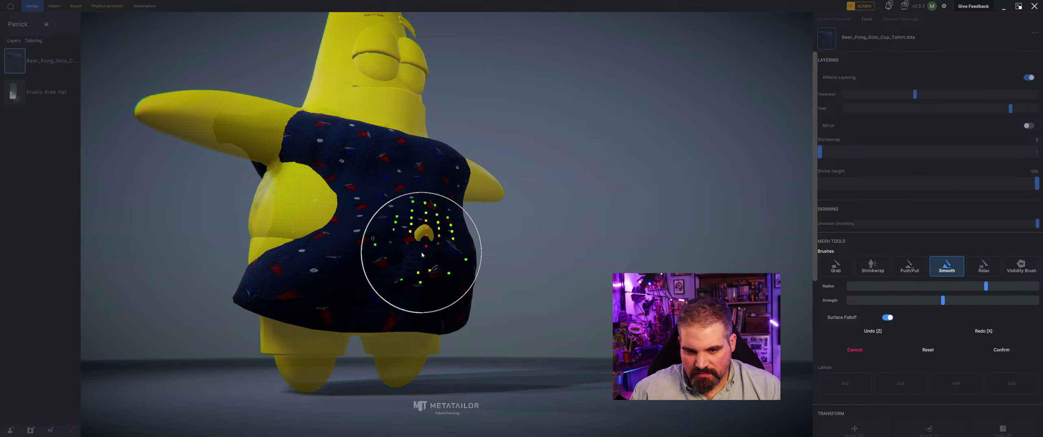
mouse_move(422, 255)
middle_down()
mouse_move(533, 279)
mouse_move(404, 276)
middle_up()
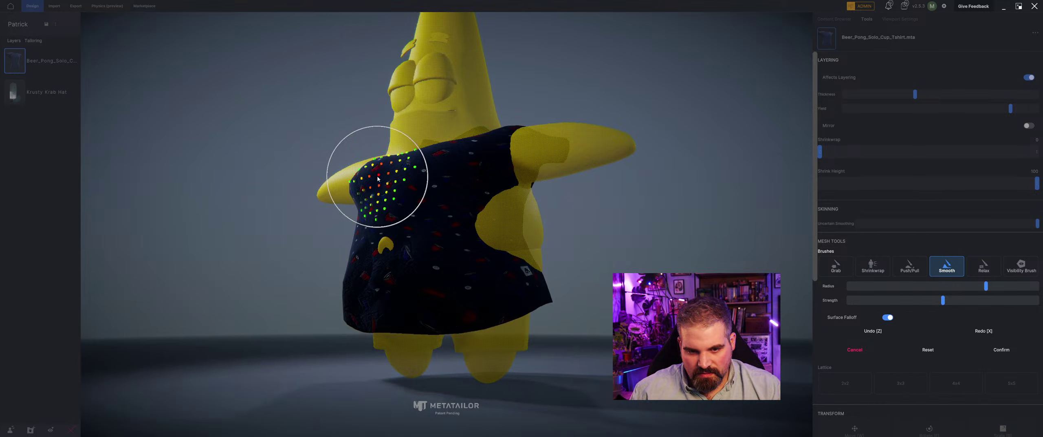
middle_drag(378, 178, 640, 198)
- Shrinkwrap the T-shirt's chest, sides, front hem and back hem closer to Patrick's body
click(887, 268)
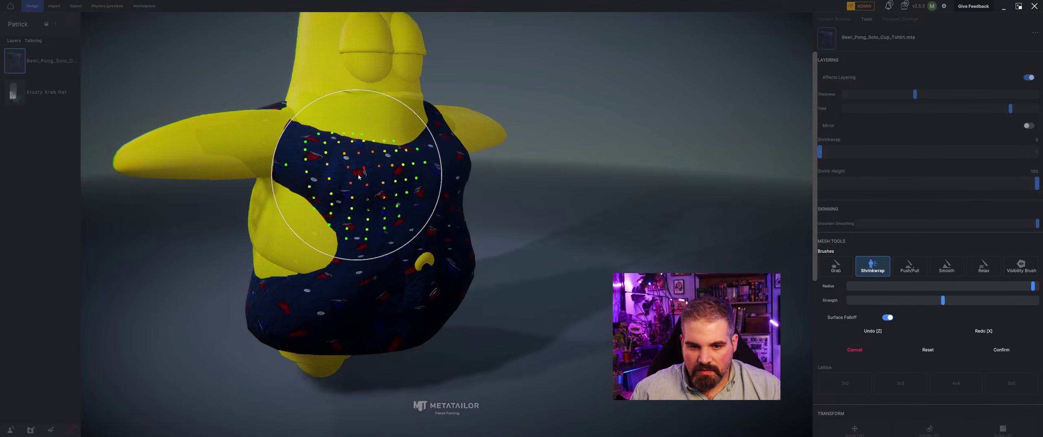
middle_drag(450, 176, 395, 185)
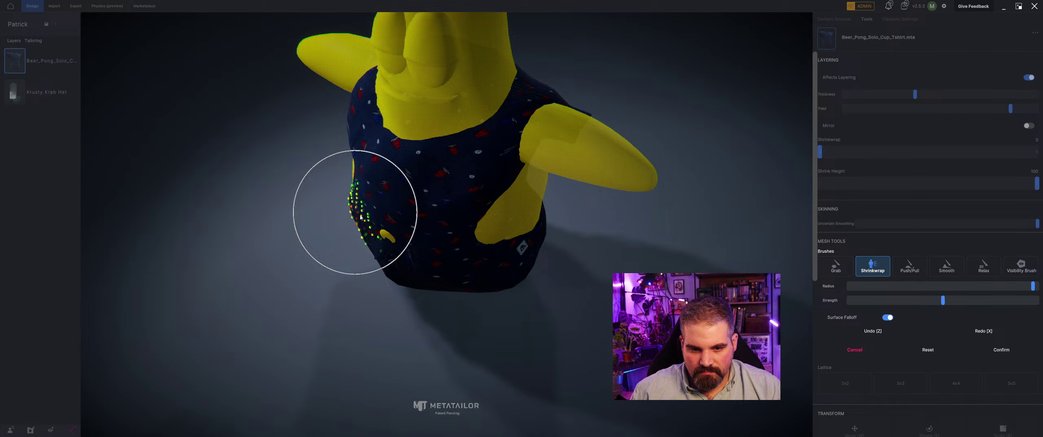
mouse_move(403, 261)
middle_down()
mouse_move(450, 233)
mouse_move(449, 244)
middle_up()
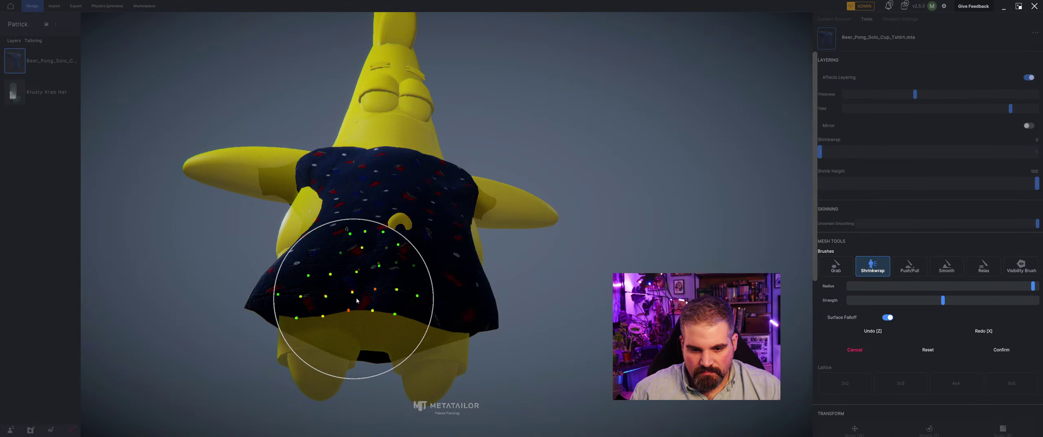
middle_drag(390, 299, 520, 255)
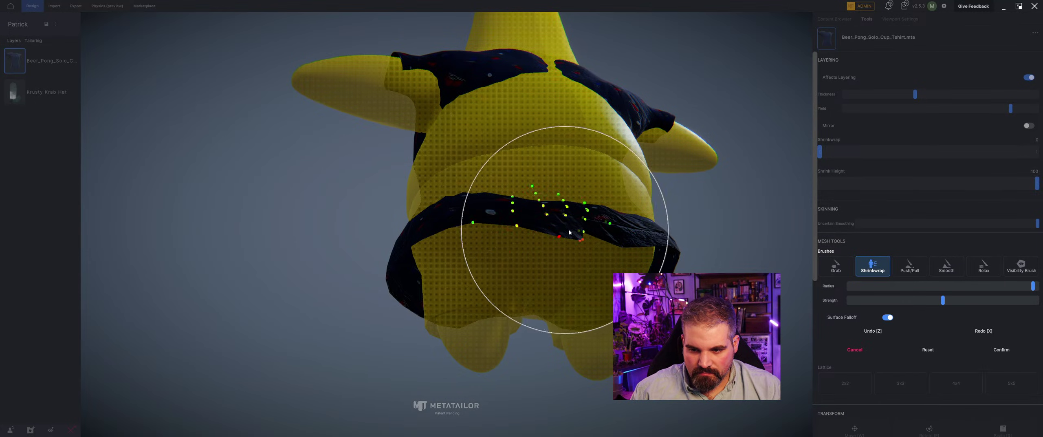
- Smooth the pointed flaps along the T-shirt's back hem and confirm the sculpt
click(945, 267)
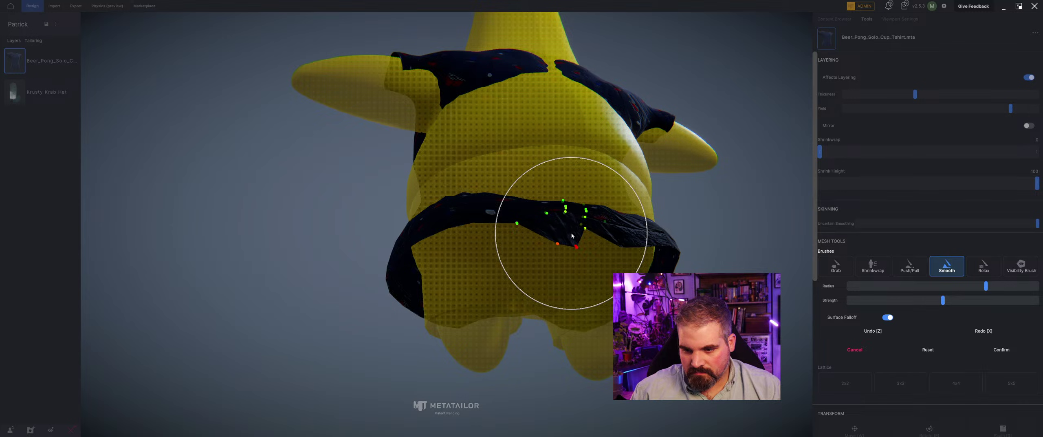
mouse_move(579, 233)
right_down()
mouse_move(582, 332)
mouse_move(568, 284)
mouse_move(536, 317)
right_up()
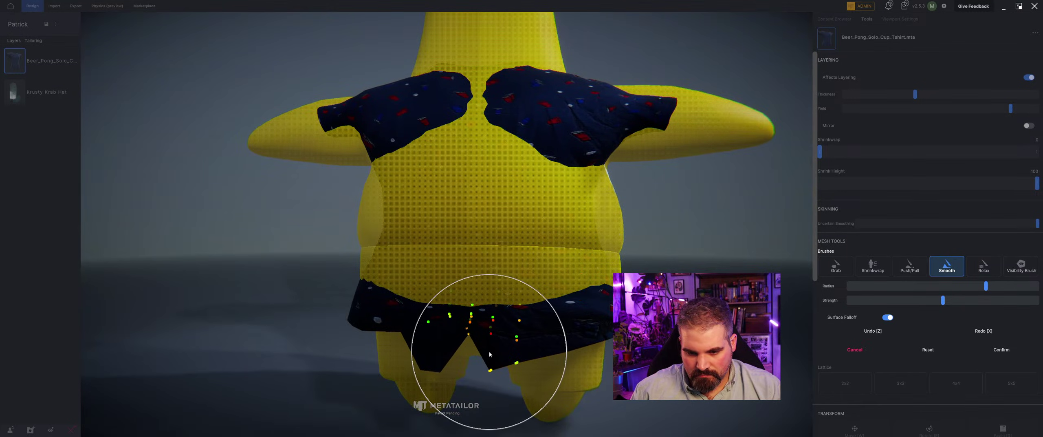
mouse_move(490, 354)
mouse_down()
mouse_move(414, 349)
mouse_move(426, 292)
mouse_move(404, 332)
mouse_move(427, 368)
mouse_up()
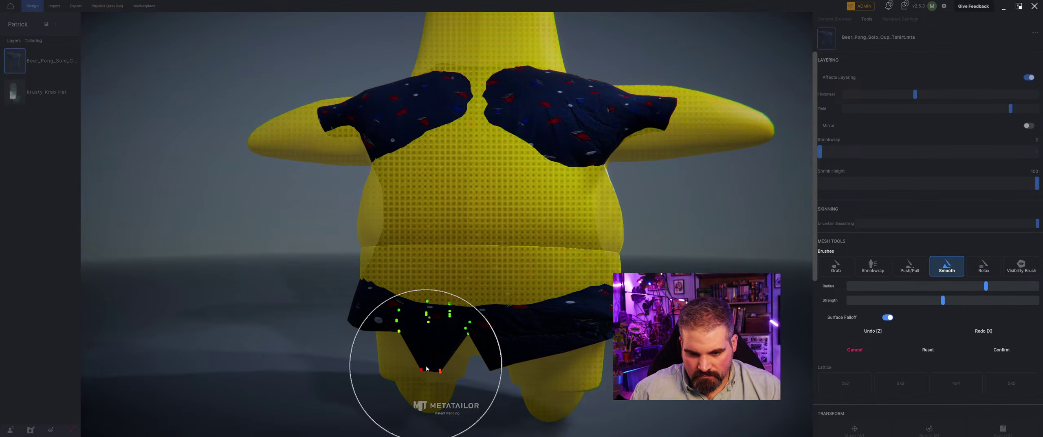
click(995, 347)
right_click(308, 246)
click(274, 212)
mouse_move(273, 210)
right_down()
mouse_move(297, 256)
mouse_move(452, 255)
mouse_move(399, 259)
mouse_move(397, 245)
right_up()
click(398, 245)
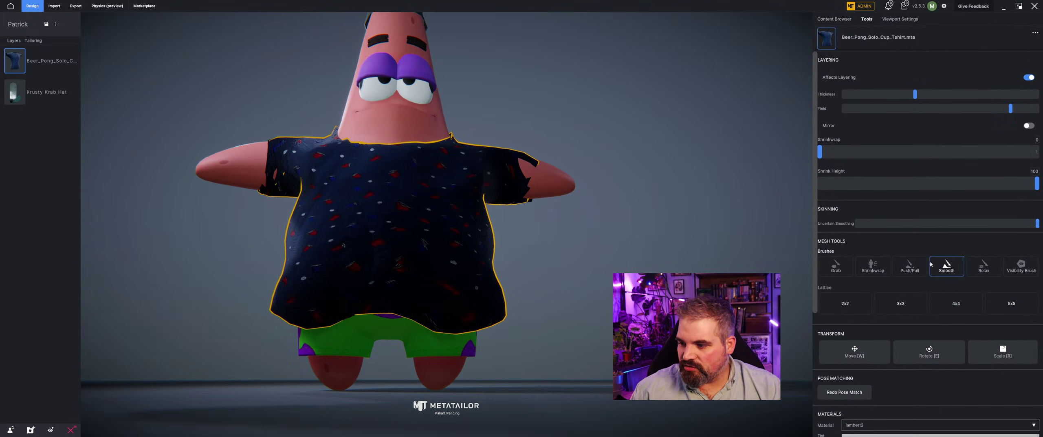
- Sculpt the original T-shirt mesh again, pulling both front hem corners up and inward with the Grab brush
click(862, 261)
click(558, 226)
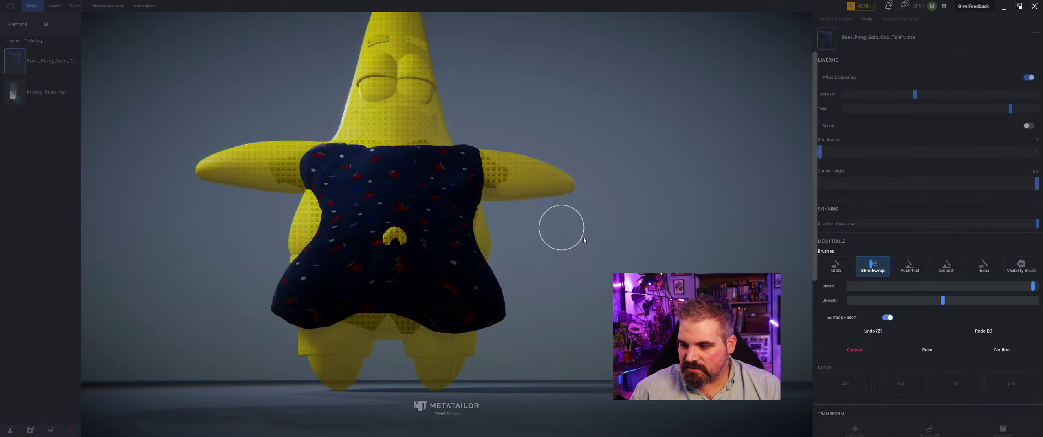
mouse_move(311, 320)
mouse_down()
mouse_move(310, 298)
mouse_move(502, 281)
mouse_up()
click(847, 270)
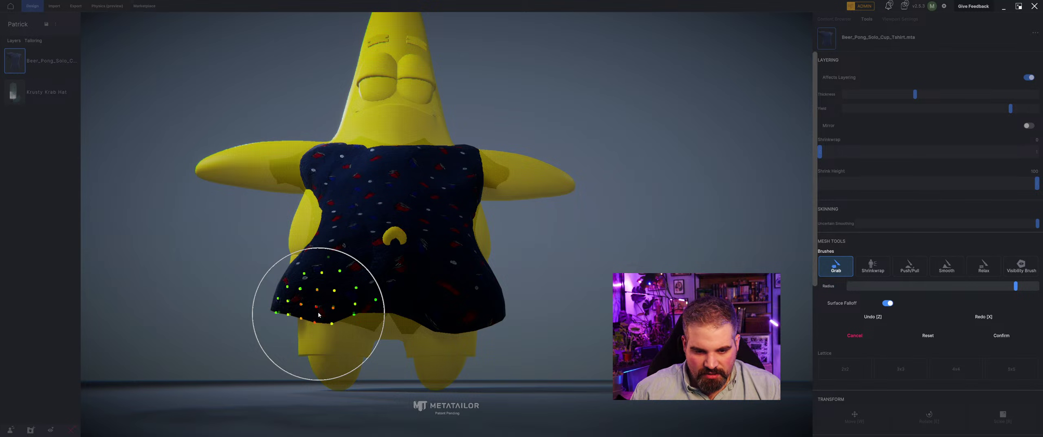
mouse_move(319, 315)
mouse_down()
mouse_move(316, 296)
mouse_move(342, 297)
mouse_up()
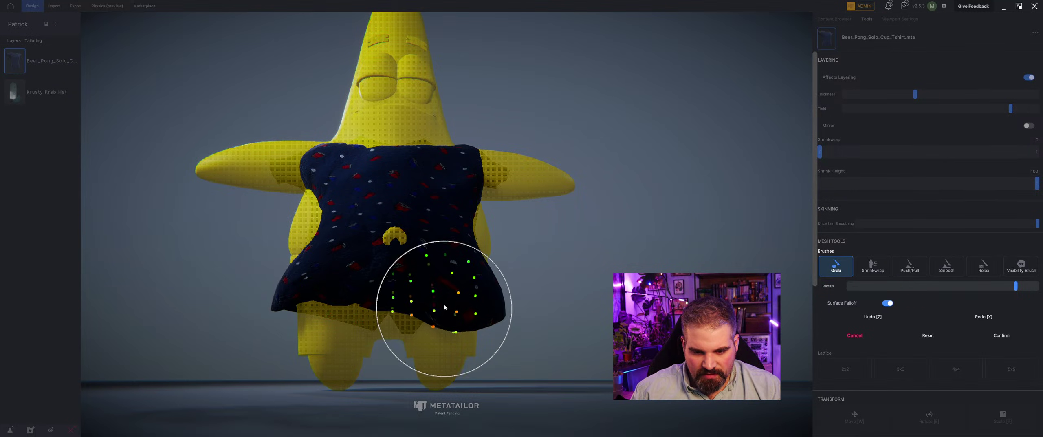
mouse_move(475, 318)
mouse_down()
mouse_move(475, 299)
mouse_move(488, 302)
mouse_up()
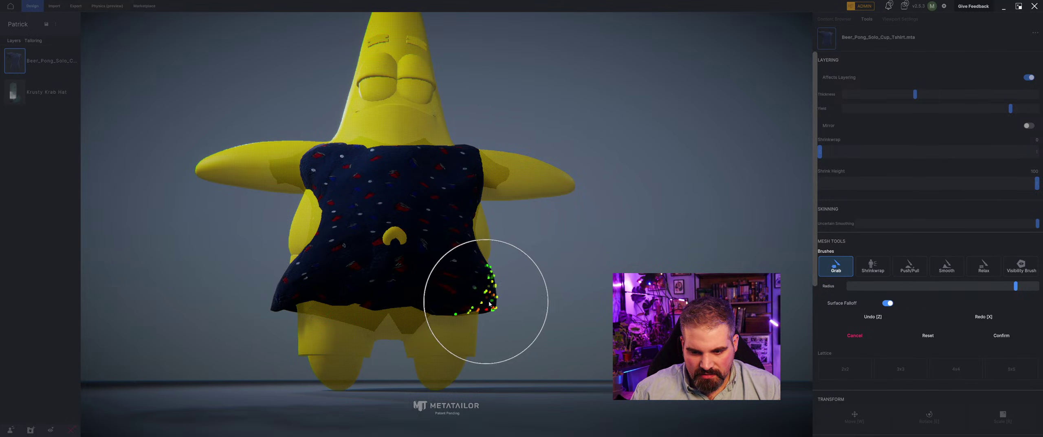
middle_drag(356, 237, 438, 240)
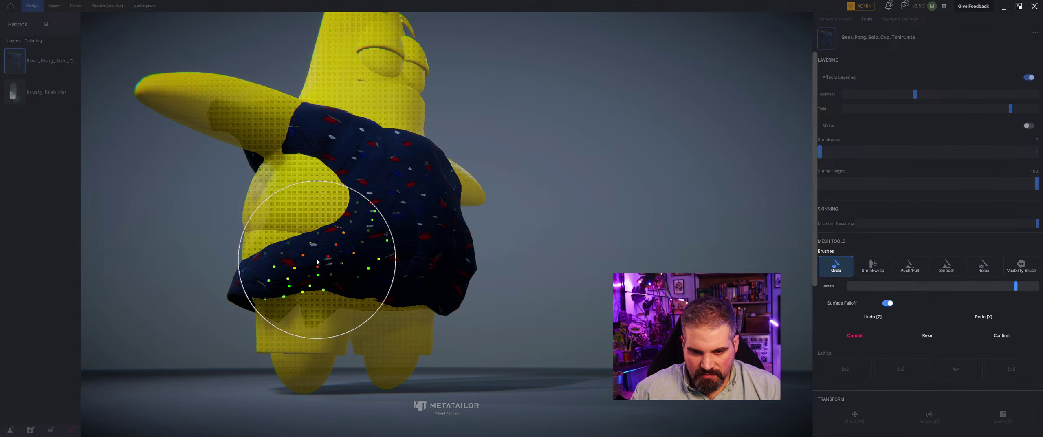
- Grab the T-shirt's back hem flaps upward, reduce the brush radius and pull the notch between them down
middle_drag(303, 206, 272, 281)
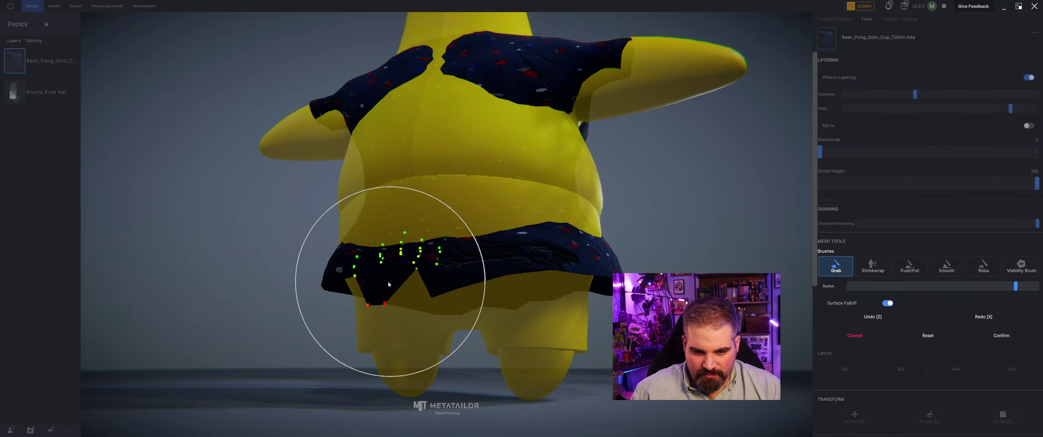
drag(383, 290, 384, 268)
mouse_move(445, 302)
mouse_down()
mouse_move(456, 267)
mouse_move(469, 268)
mouse_up()
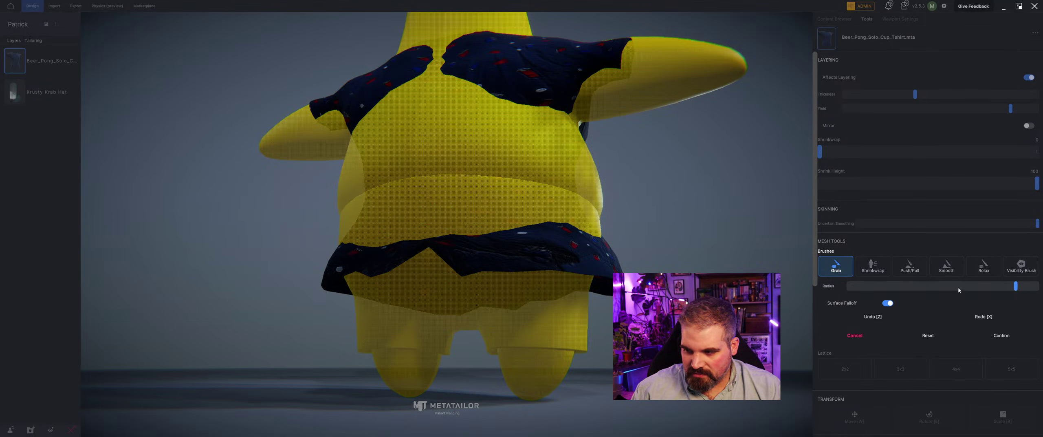
drag(427, 245, 428, 274)
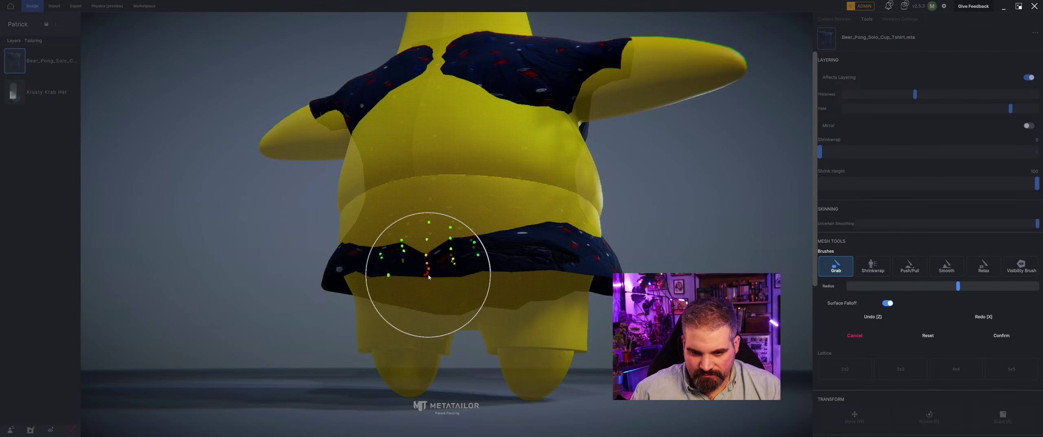
mouse_move(503, 291)
middle_down()
mouse_move(576, 270)
mouse_move(571, 280)
middle_up()
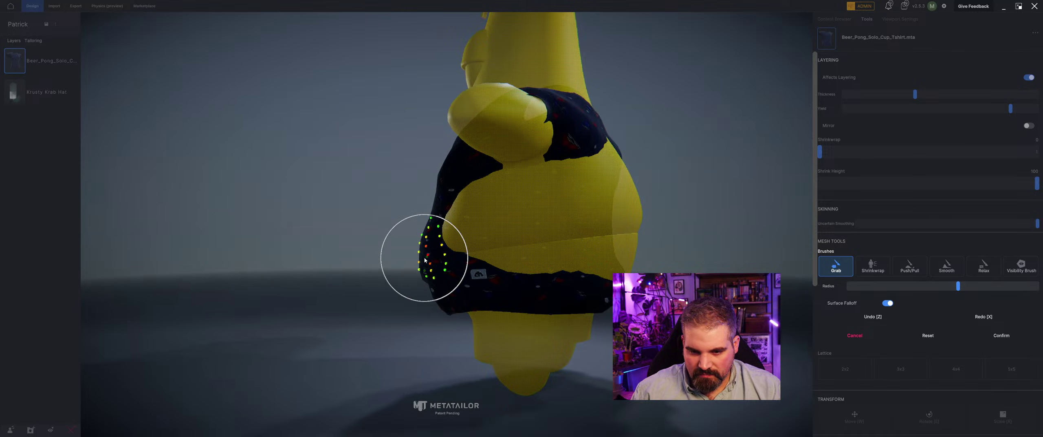
- Nudge the T-shirt's lower torso inward just above the hem with the Grab brush and confirm the sculpt
drag(424, 259, 429, 259)
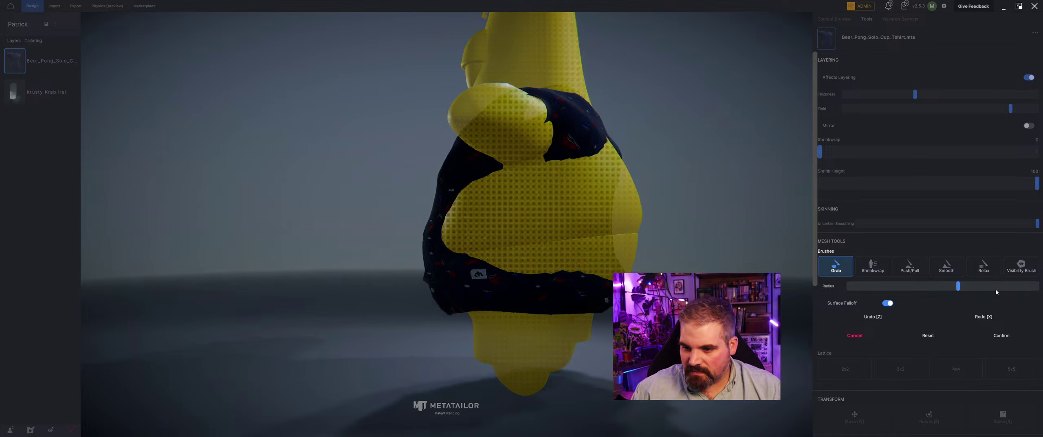
click(1000, 335)
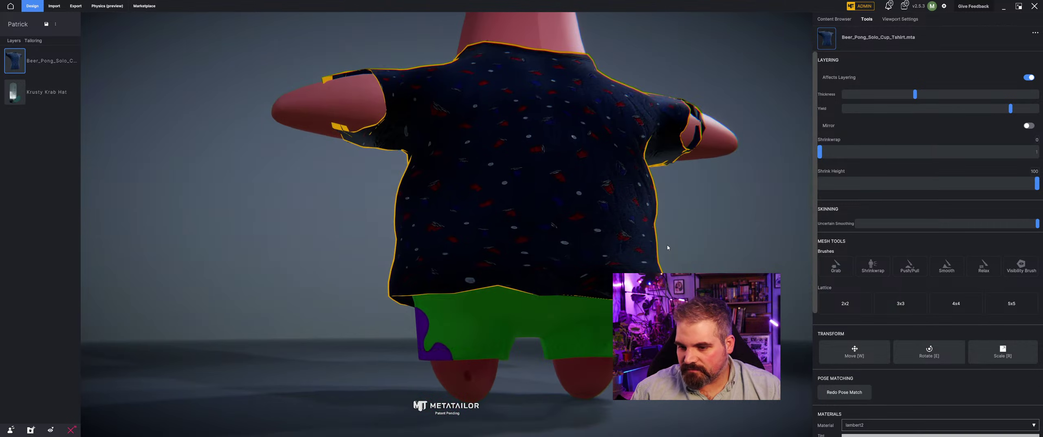
middle_drag(424, 254, 652, 260)
middle_drag(581, 228, 632, 246)
scroll(572, 248, down, 3)
scroll(632, 246, up, 4)
middle_drag(529, 236, 481, 307)
scroll(548, 362, down, 3)
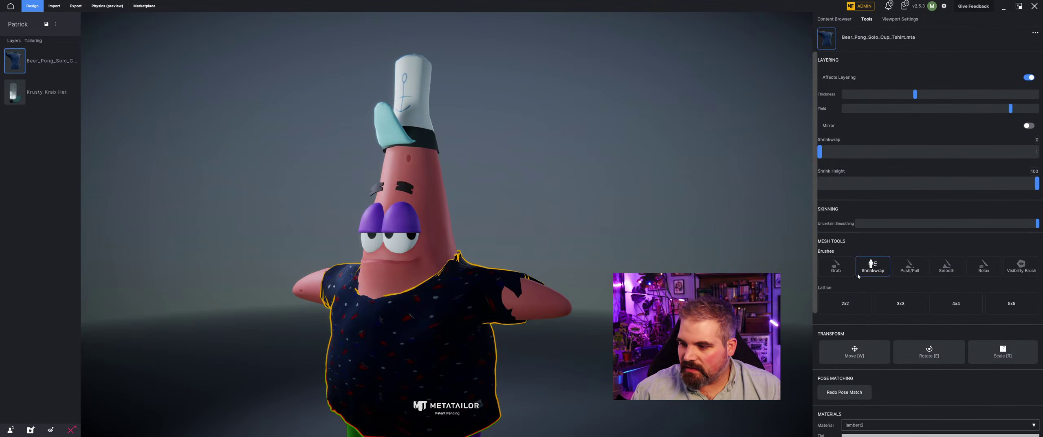
- Sculpt the layered T-shirt mesh with the Push/Pull brush around the neckline and shoulders
click(909, 266)
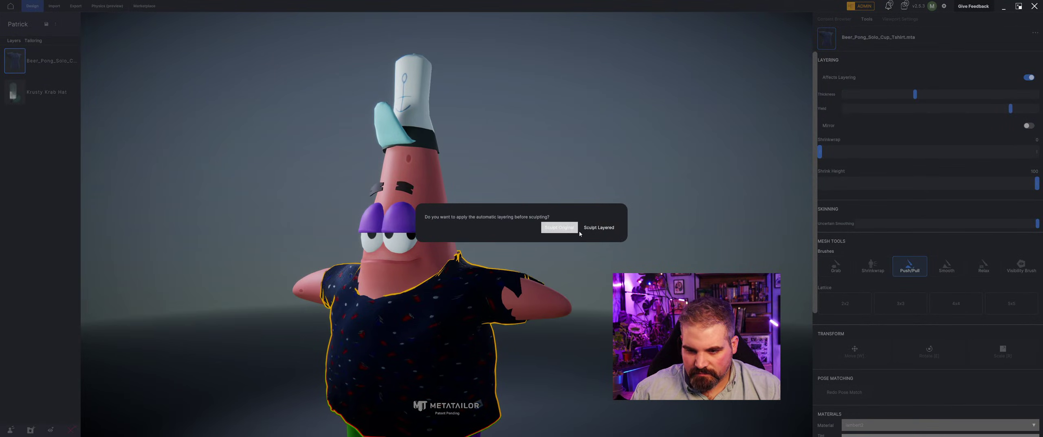
click(598, 227)
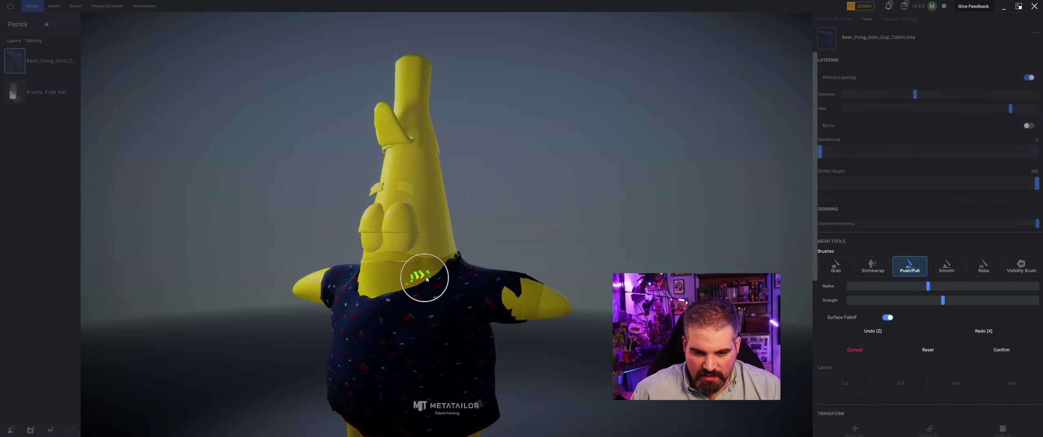
mouse_move(472, 255)
right_down()
mouse_move(446, 270)
mouse_move(416, 264)
right_up()
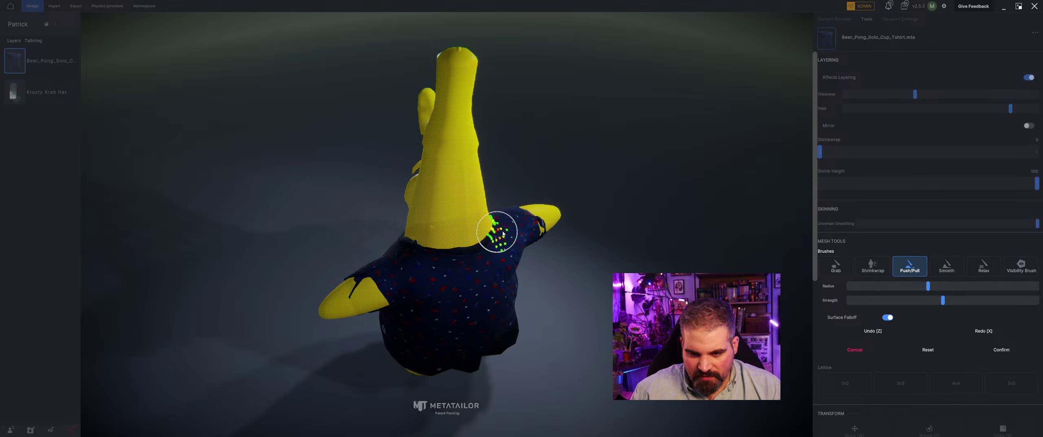
right_drag(503, 233, 481, 254)
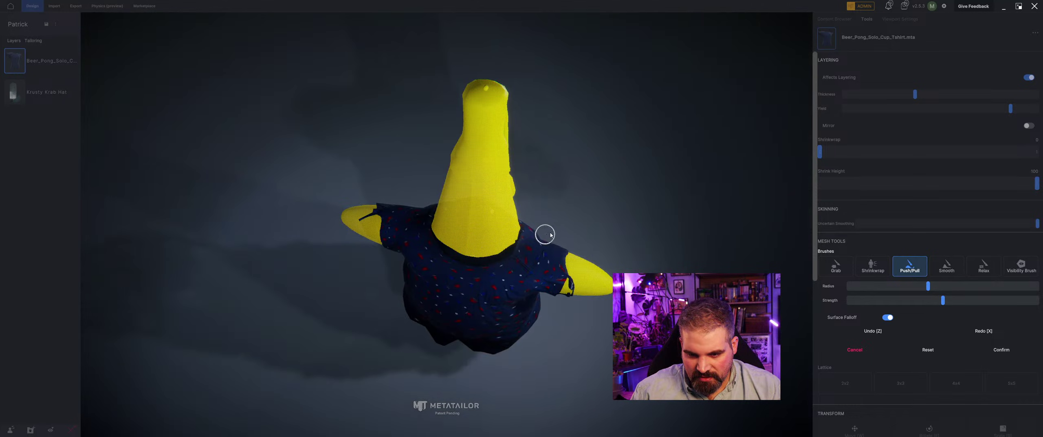
right_drag(550, 235, 451, 259)
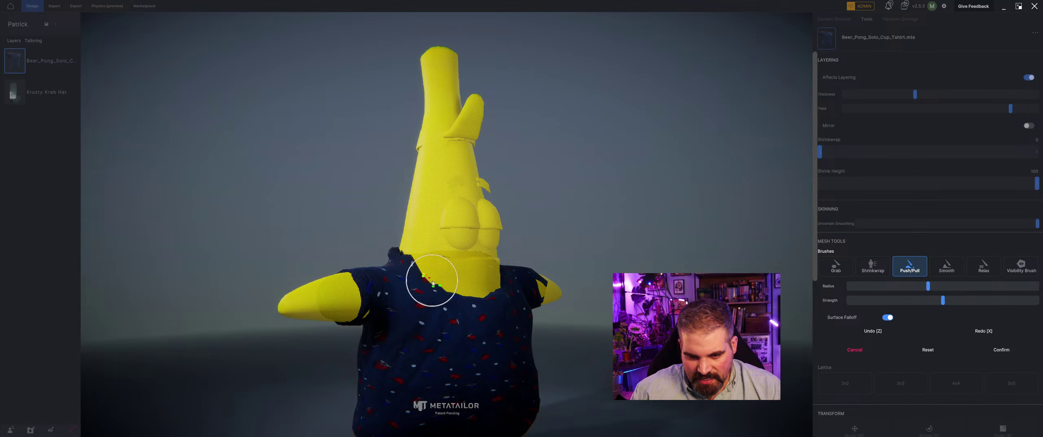
mouse_move(509, 290)
right_down()
mouse_move(580, 276)
mouse_move(470, 287)
right_up()
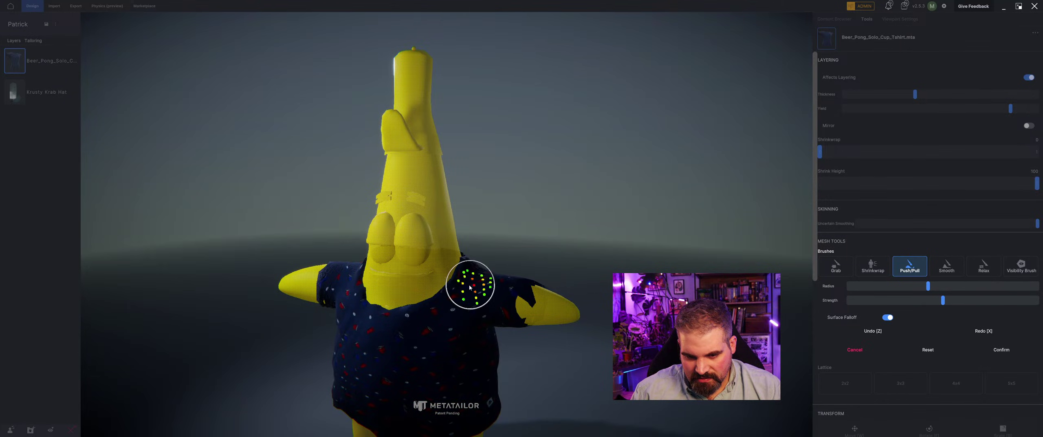
- Even out the T-shirt's neckline with the Relax brush and smooth its shoulders and ragged sleeve edges
click(983, 265)
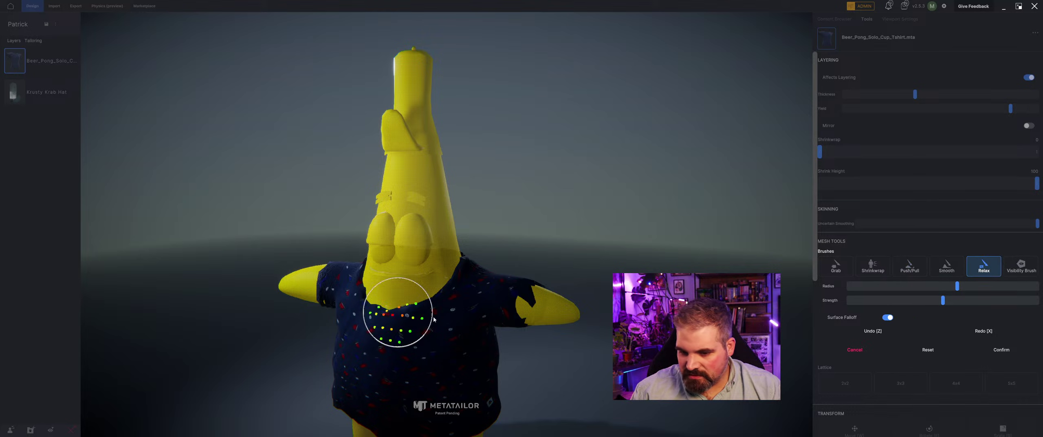
right_drag(395, 345, 505, 291)
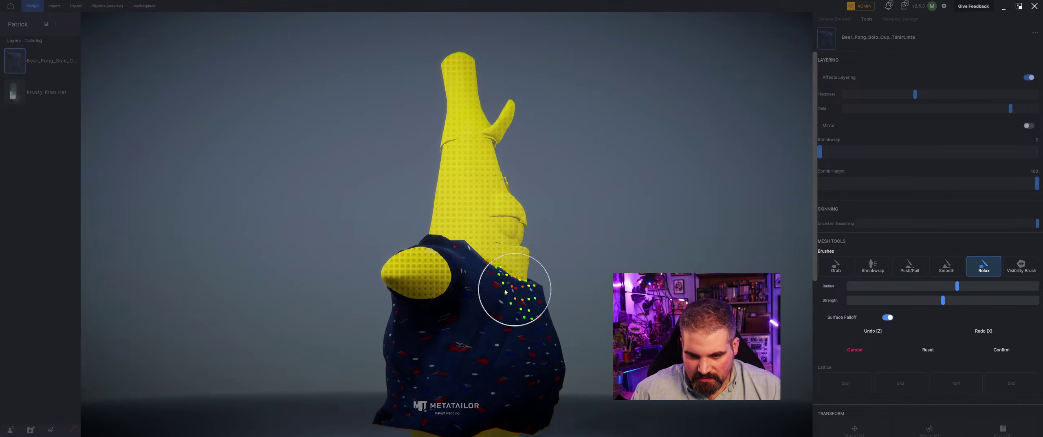
mouse_move(464, 249)
right_down()
mouse_move(468, 287)
mouse_move(459, 281)
right_up()
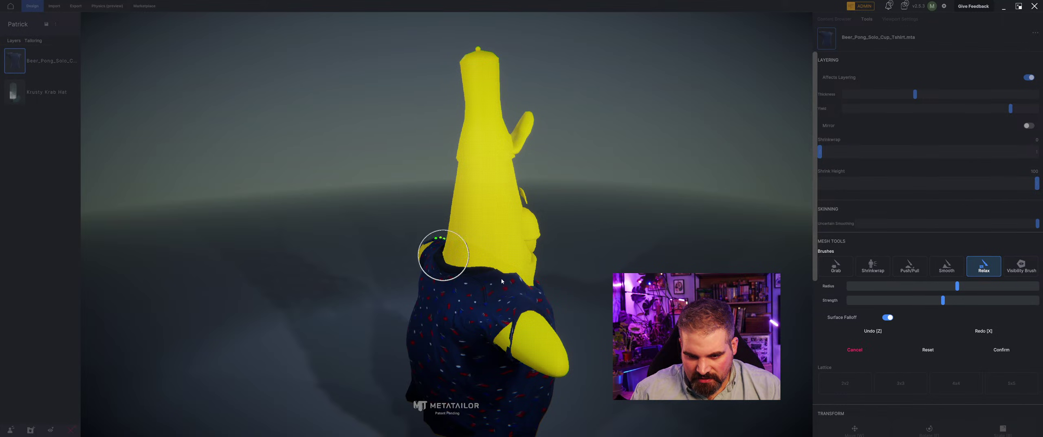
click(947, 267)
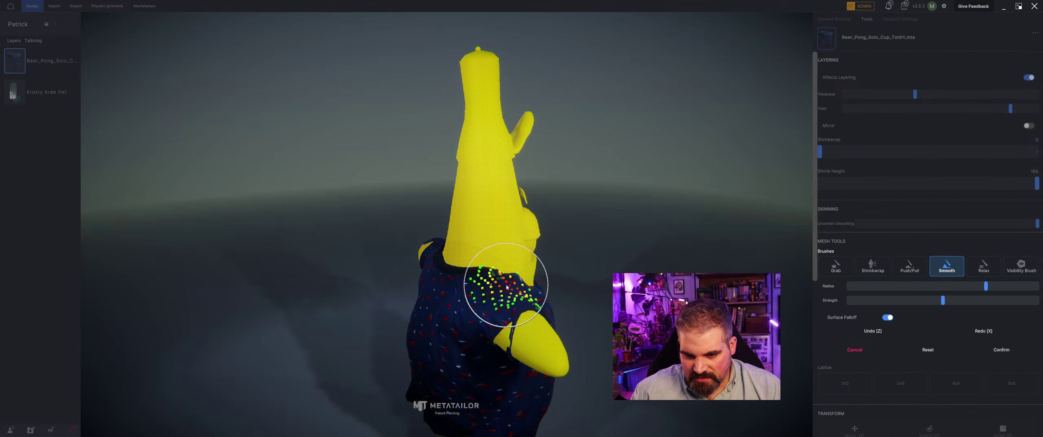
right_drag(517, 269, 454, 337)
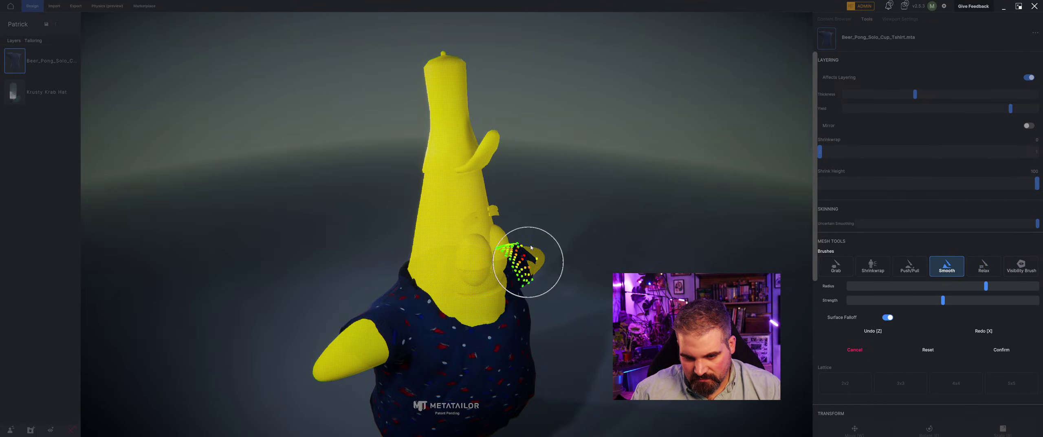
right_drag(530, 256, 473, 309)
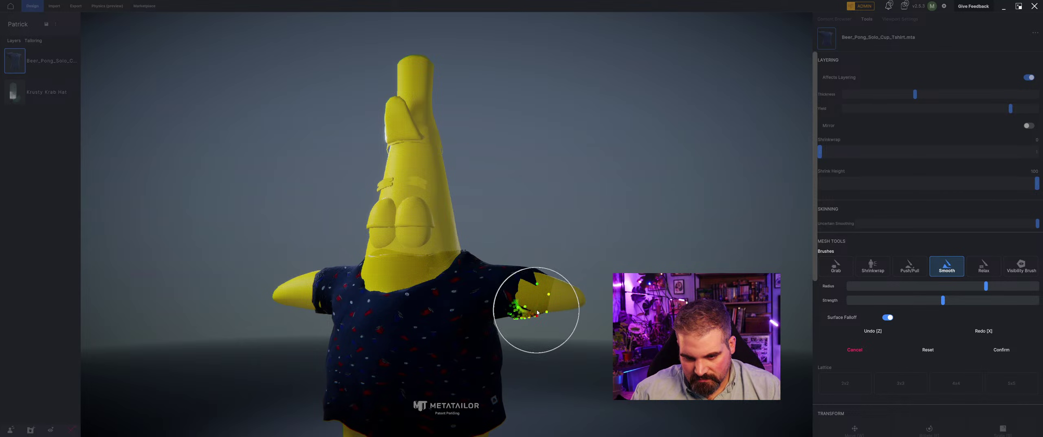
right_drag(537, 309, 562, 297)
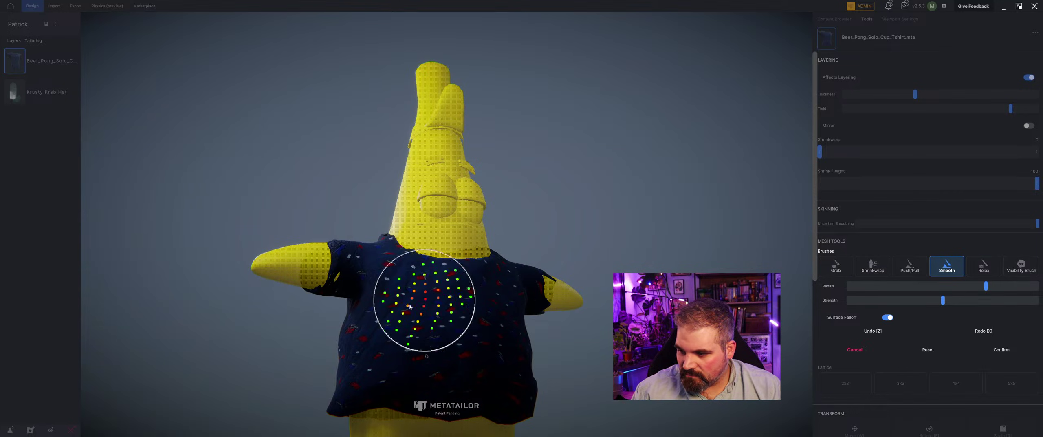
- Adjust the T-shirt's sleeves over Patrick's arms with the Push/Pull brush and confirm the sculpt
click(878, 268)
click(909, 266)
right_drag(603, 310, 581, 314)
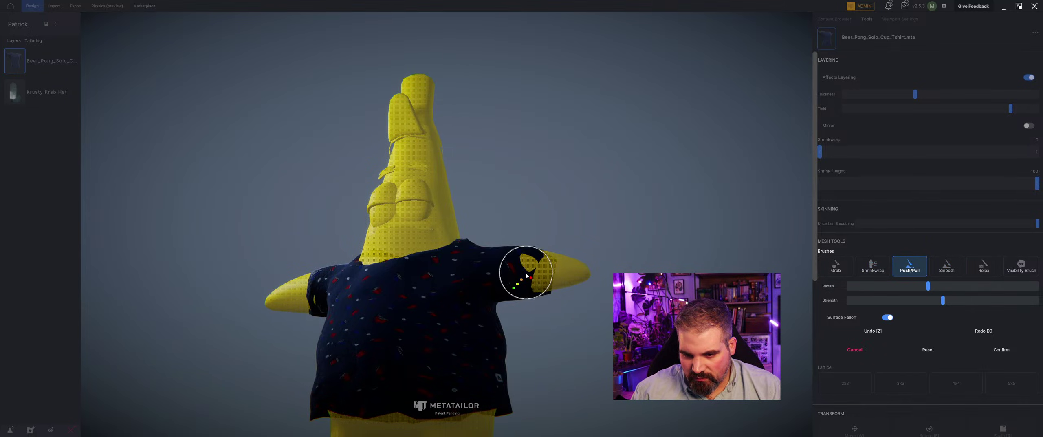
right_drag(543, 294, 499, 254)
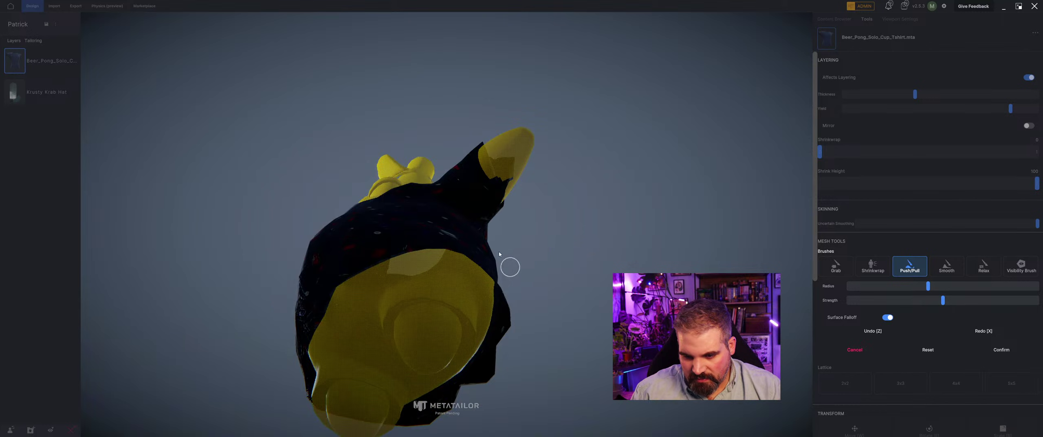
right_drag(470, 163, 305, 274)
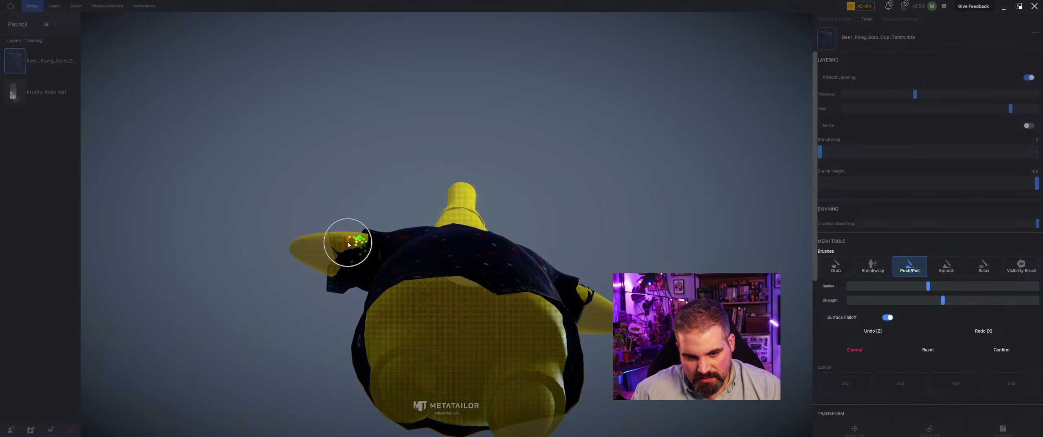
mouse_move(334, 241)
mouse_down()
mouse_move(335, 232)
mouse_move(372, 238)
mouse_up()
middle_drag(371, 237, 361, 285)
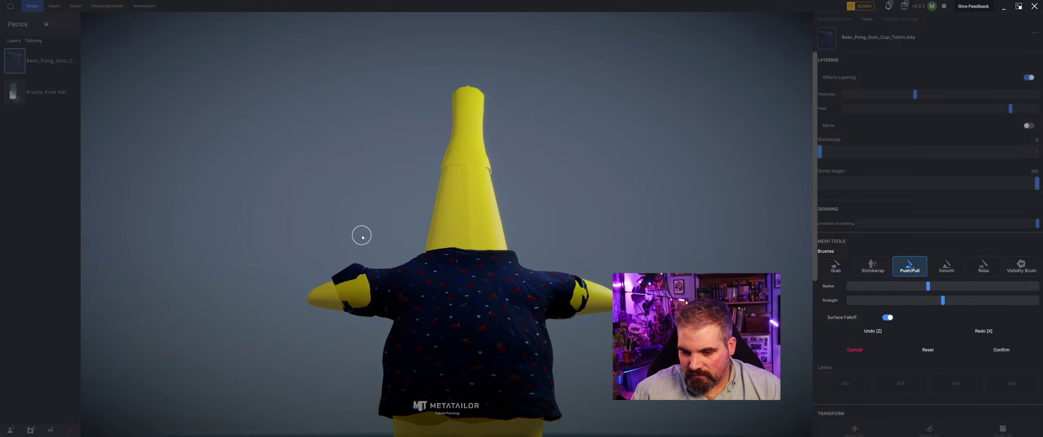
click(994, 348)
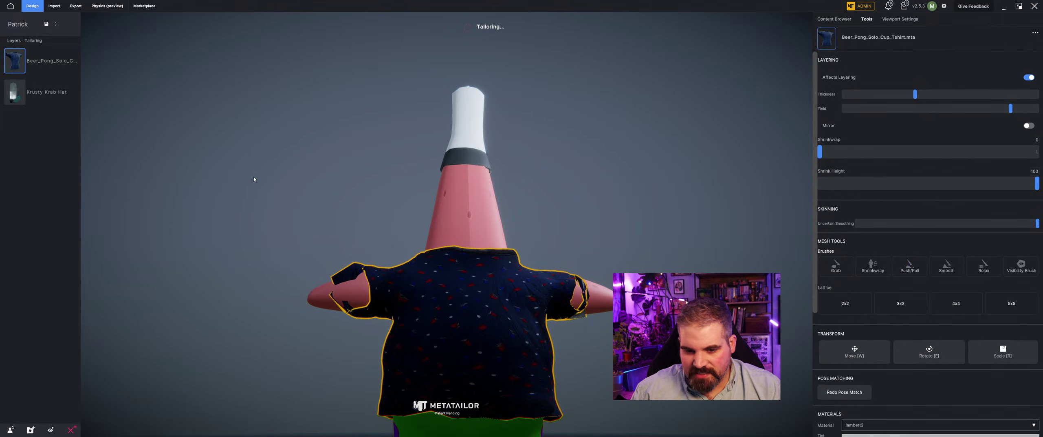
- Filter the personal clothing library to shoes and apply the Zoey Shoes to Patrick
mouse_move(256, 174)
middle_down()
mouse_move(361, 179)
mouse_move(352, 189)
mouse_move(542, 315)
middle_up()
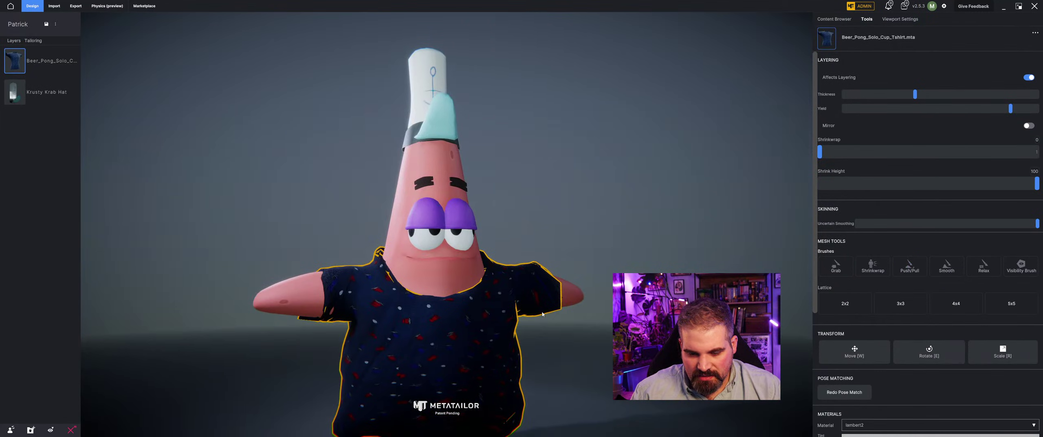
middle_drag(552, 288, 365, 232)
scroll(525, 181, down, 3)
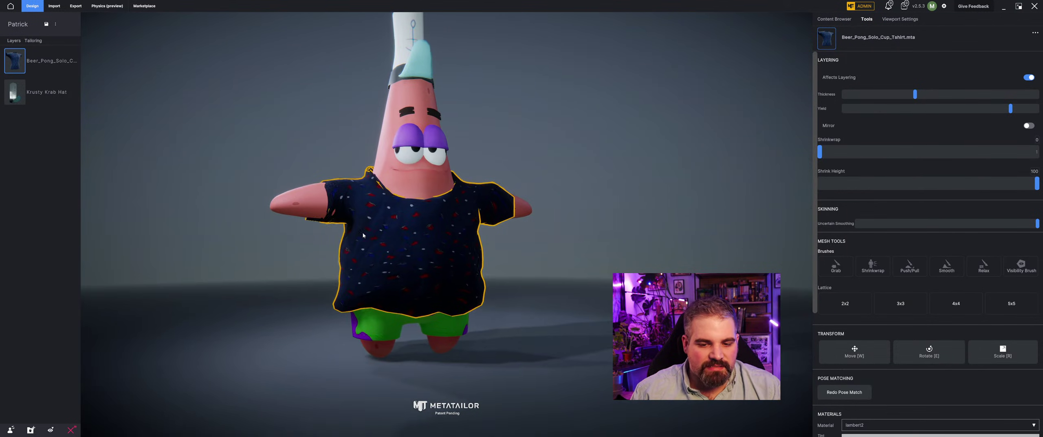
scroll(605, 286, down, 2)
click(834, 19)
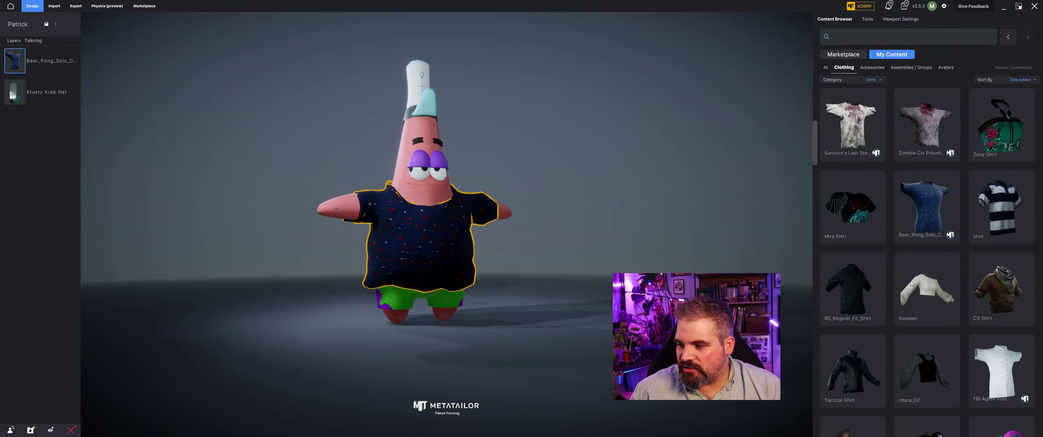
click(872, 80)
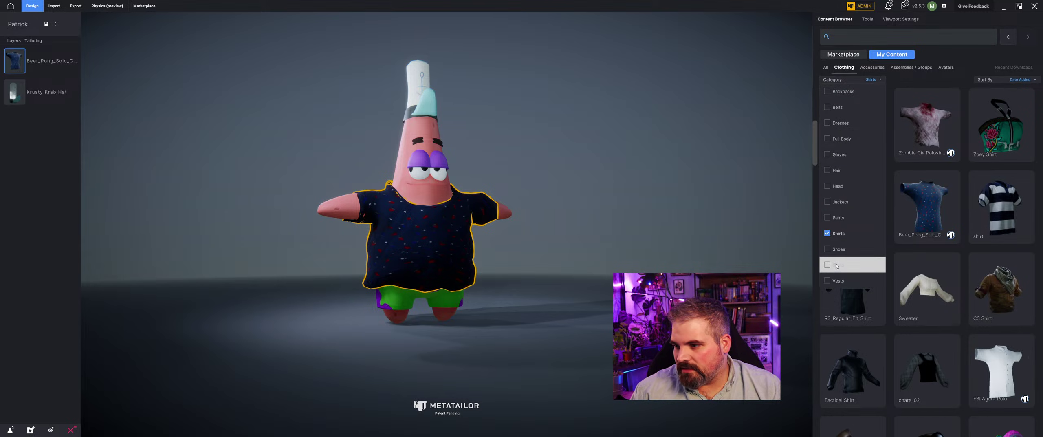
click(870, 250)
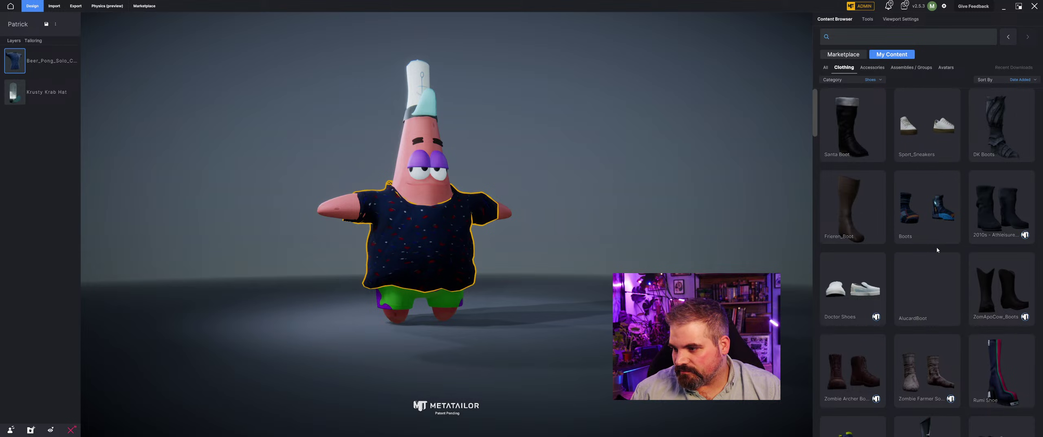
scroll(931, 349, down, 3)
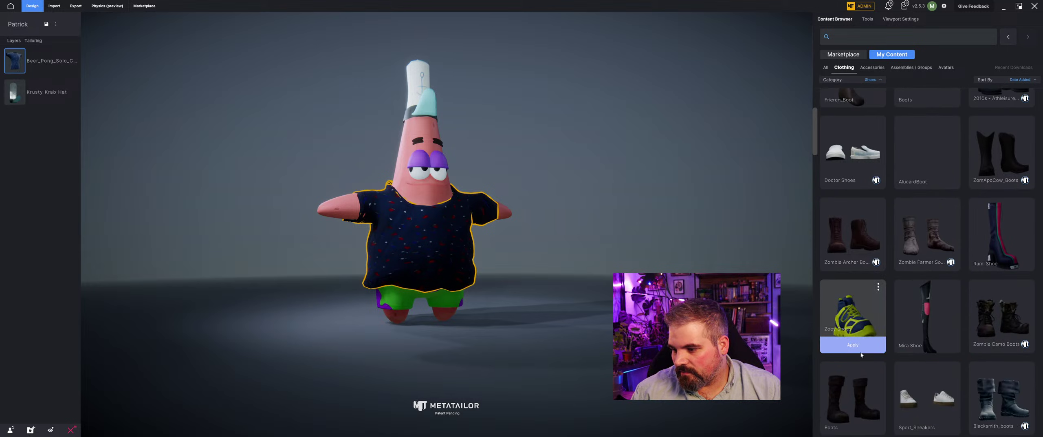
click(852, 343)
- Switch Affects Layering off and back on for the Zoey Shoes and remove the shoes from Patrick
scroll(441, 267, up, 5)
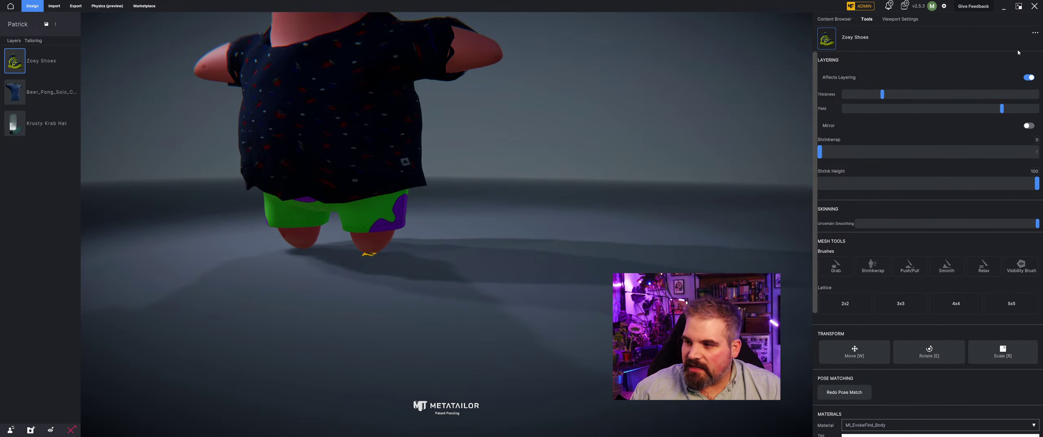
click(1028, 78)
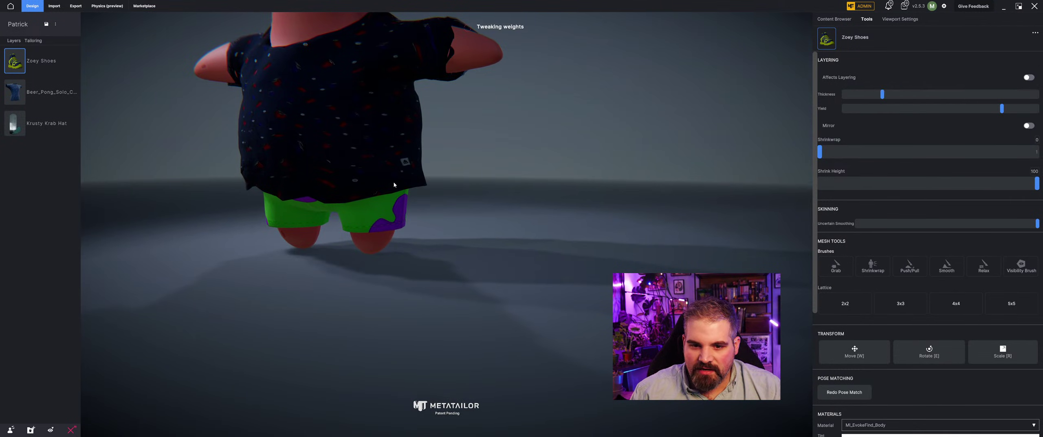
middle_drag(393, 185, 530, 163)
scroll(450, 176, down, 6)
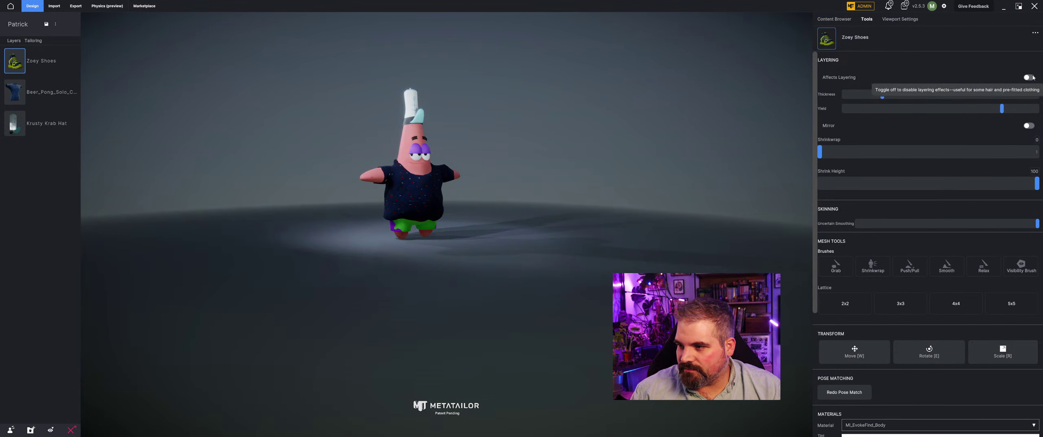
click(1028, 77)
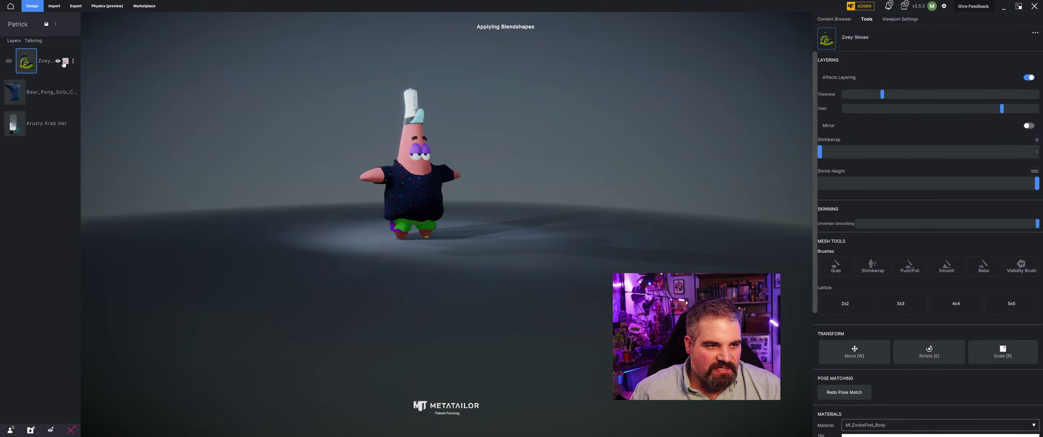
click(65, 61)
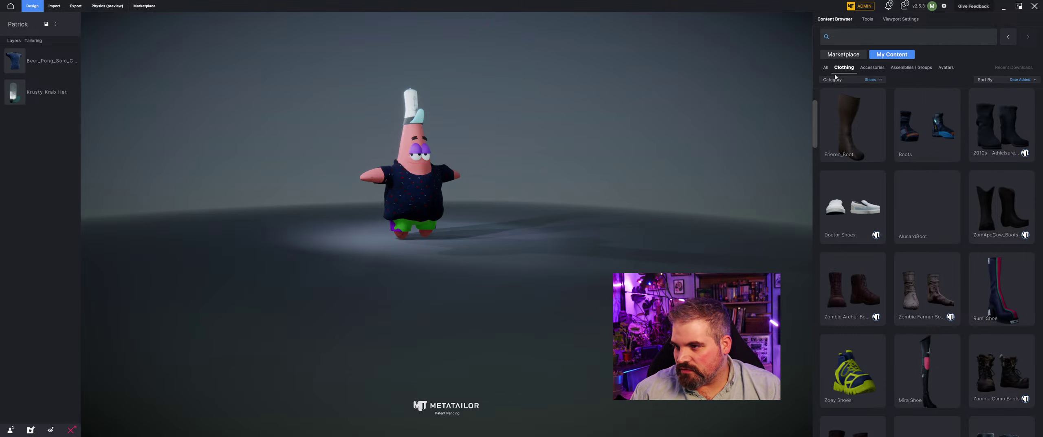
- Filter the personal clothing library to pants and apply the Slim_Fit_Trousers to Patrick
click(825, 67)
scroll(558, 88, up, 3)
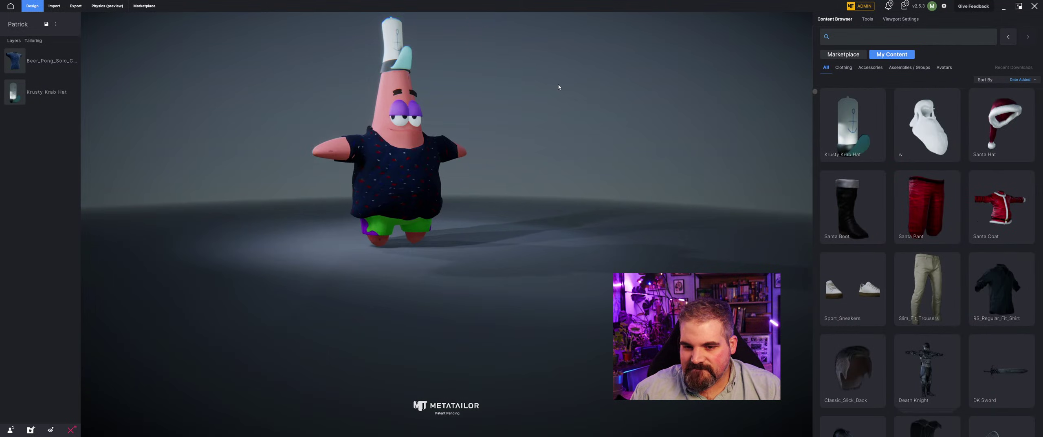
click(844, 67)
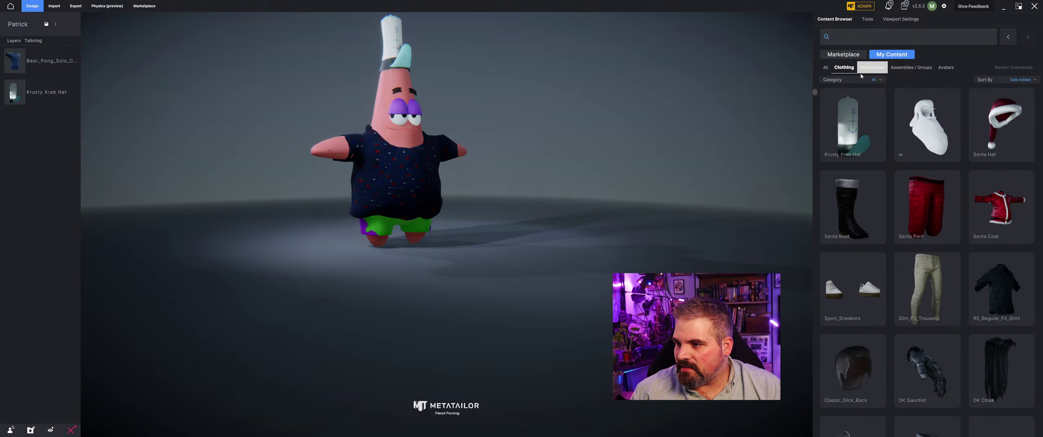
click(856, 79)
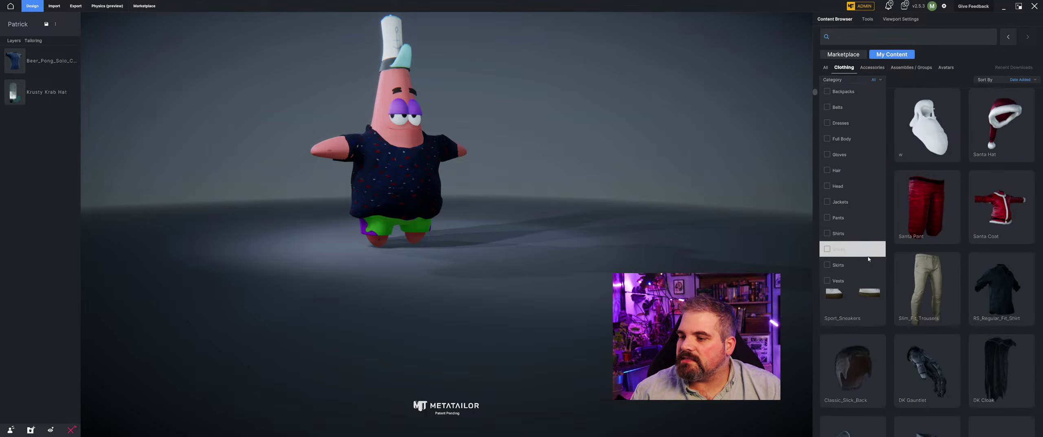
click(860, 218)
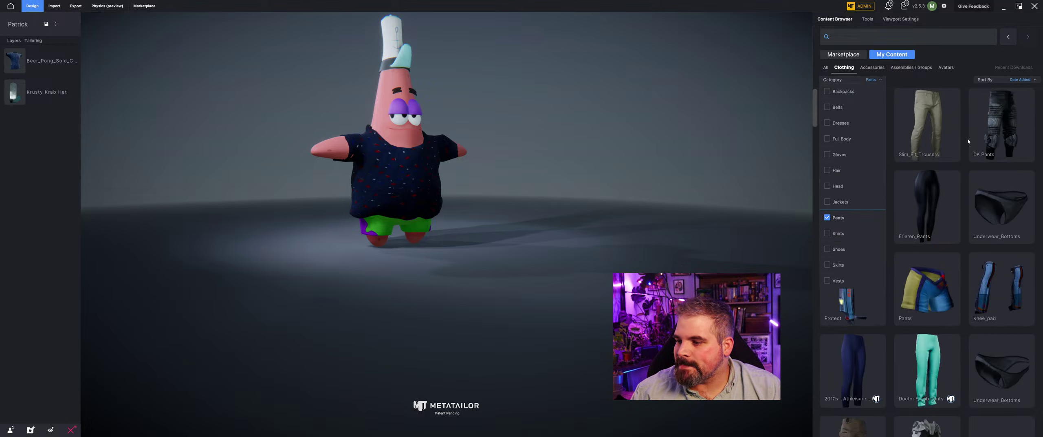
click(976, 62)
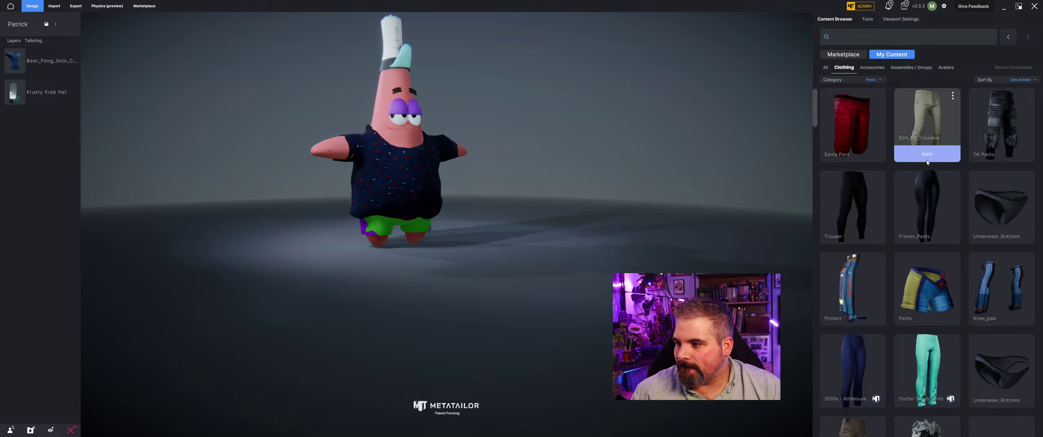
drag(927, 122, 535, 169)
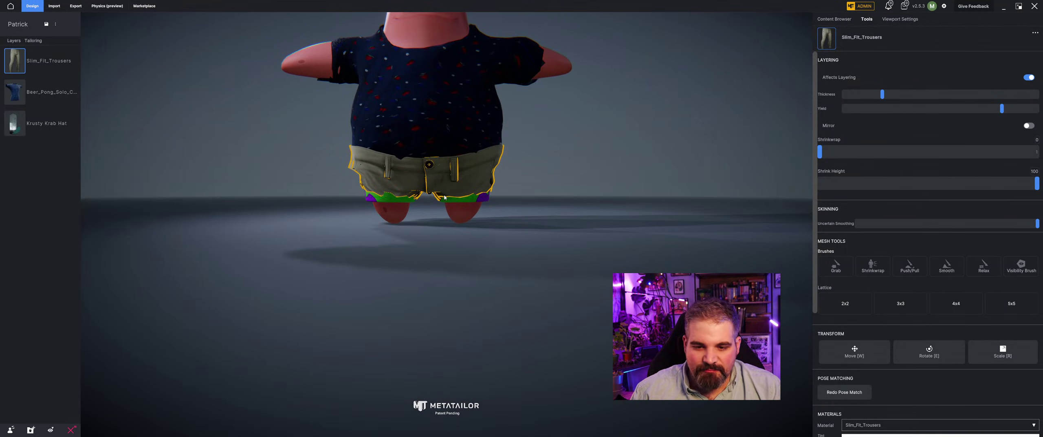
- Move the Slim_Fit_Trousers below the Krusty Krab Hat in the layer order and remove both the trousers and the T-shirt from Patrick
scroll(444, 198, down, 4)
middle_drag(444, 197, 590, 88)
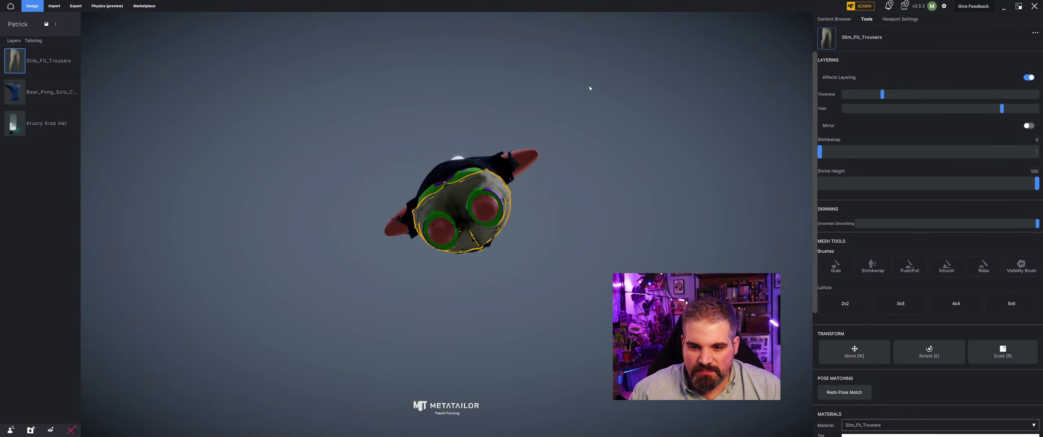
drag(41, 61, 55, 114)
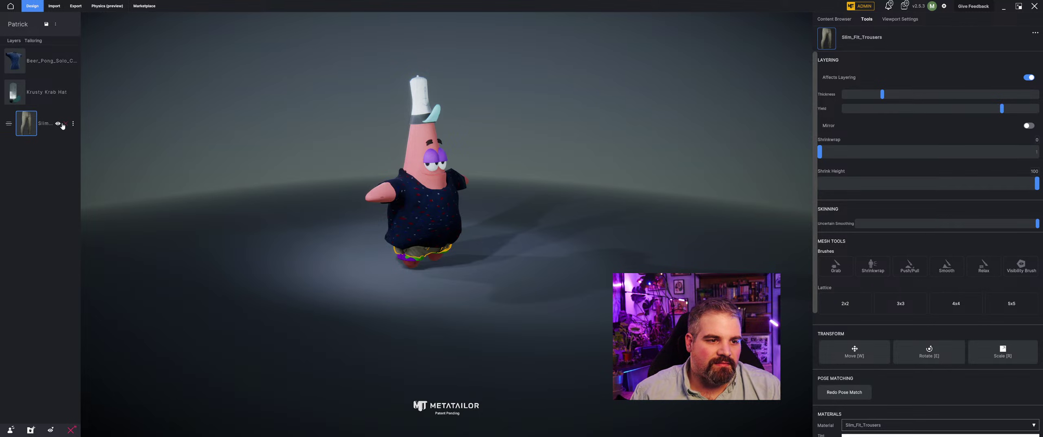
click(66, 123)
click(65, 60)
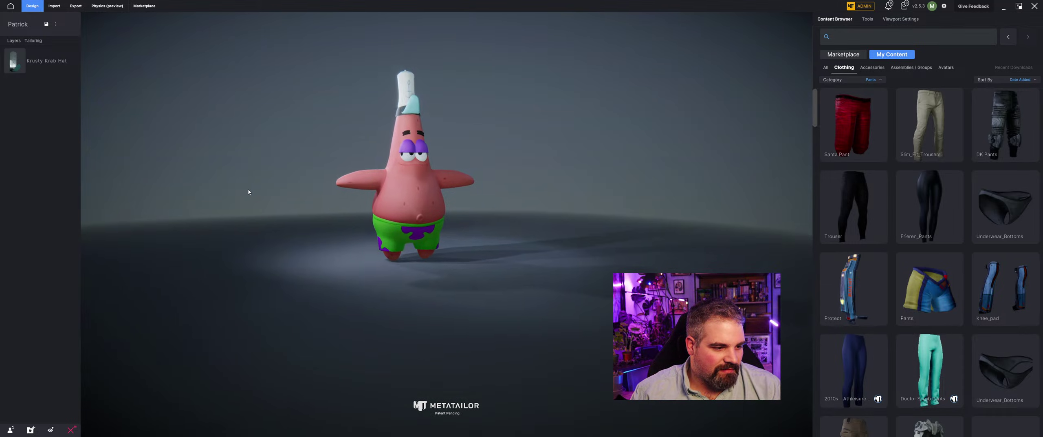
- Switch the personal clothing library's category filter from pants to shoes
drag(249, 186, 329, 192)
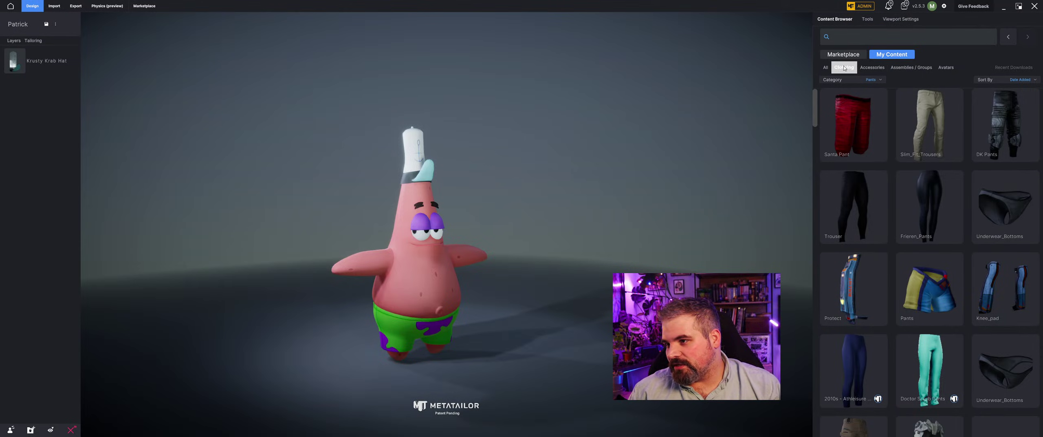
click(845, 80)
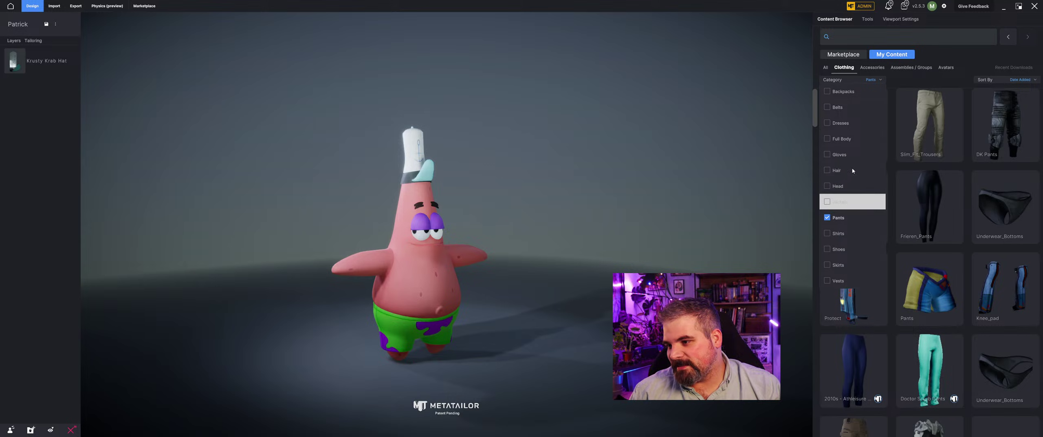
click(863, 232)
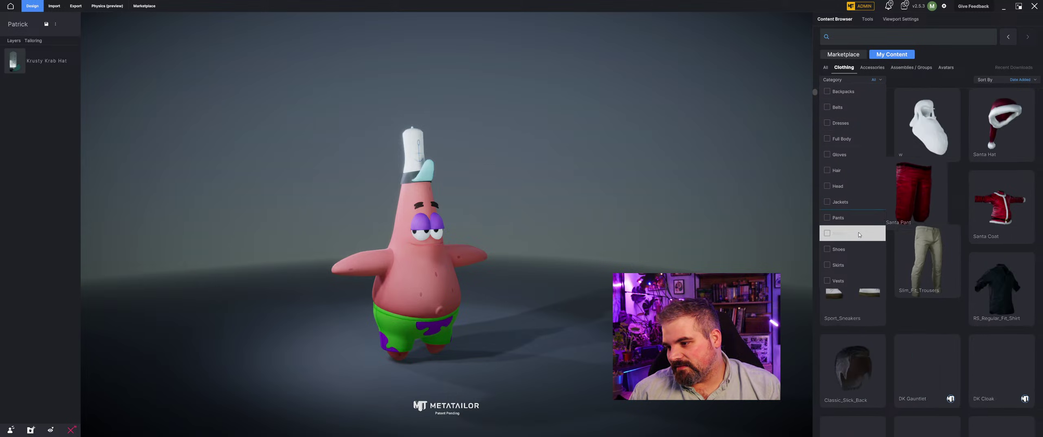
click(860, 249)
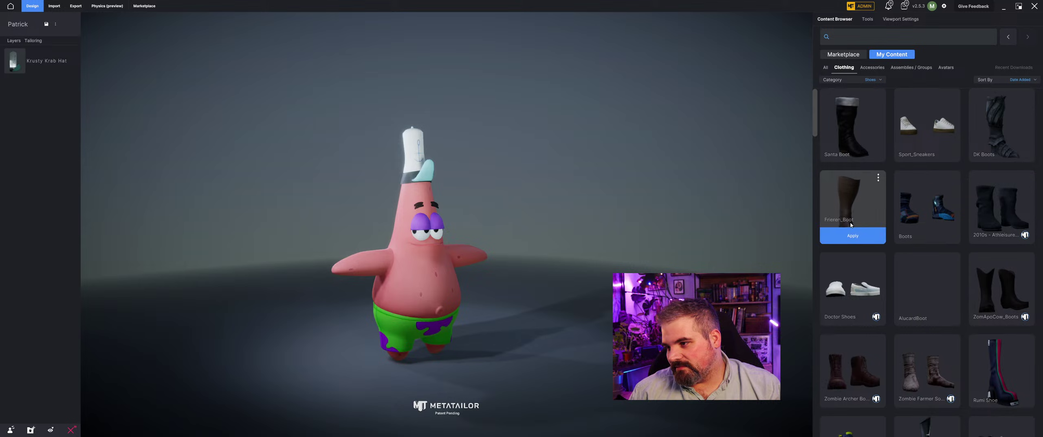
scroll(917, 228, down, 1)
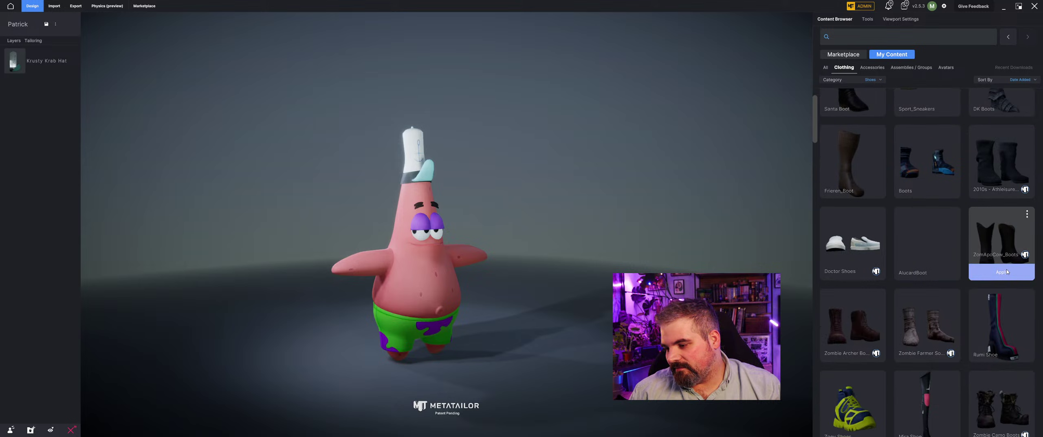
- Apply the ZomApoCow_Boots to Patrick and switch their Affects Layering off and back on
click(986, 276)
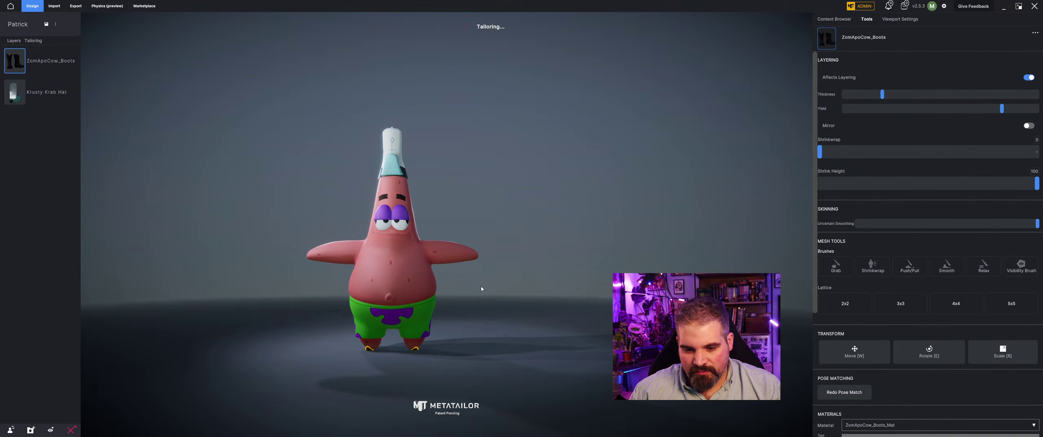
click(1028, 78)
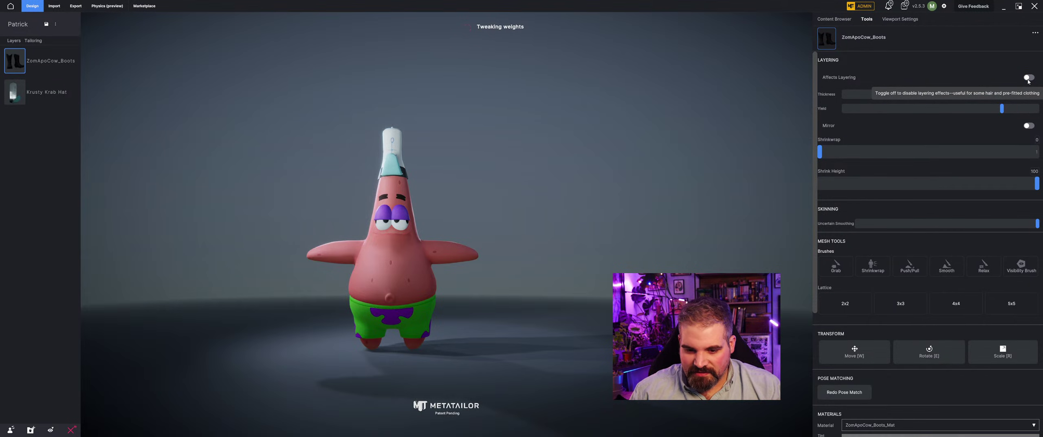
click(1027, 79)
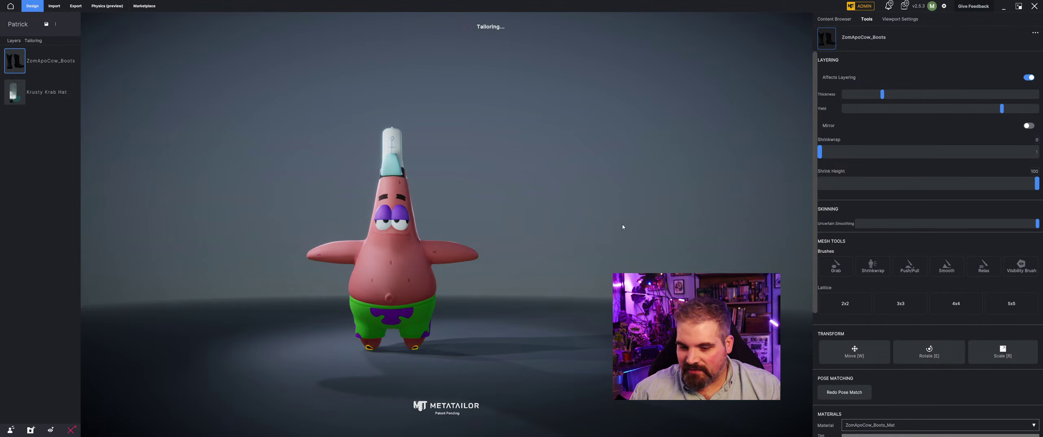
- Try the Scale transform on the ZomApoCow_Boots and remove the boots from Patrick
middle_drag(502, 341, 525, 269)
key(r)
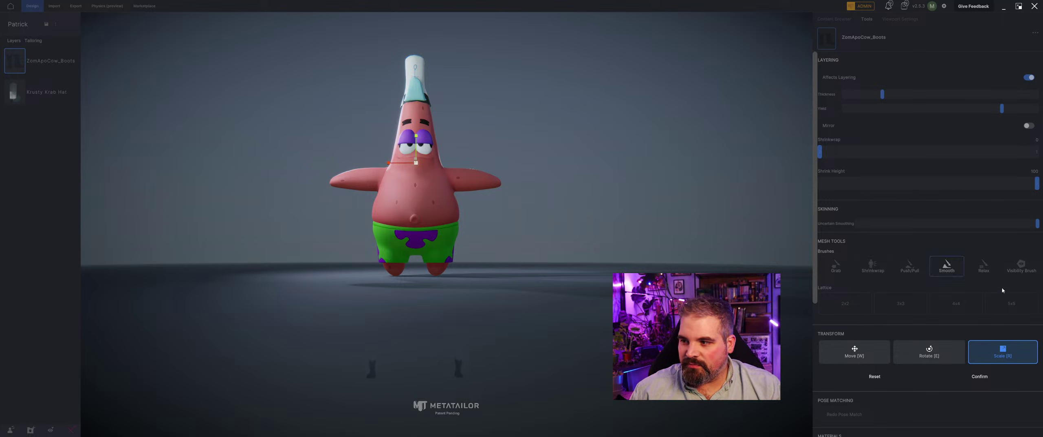
click(990, 381)
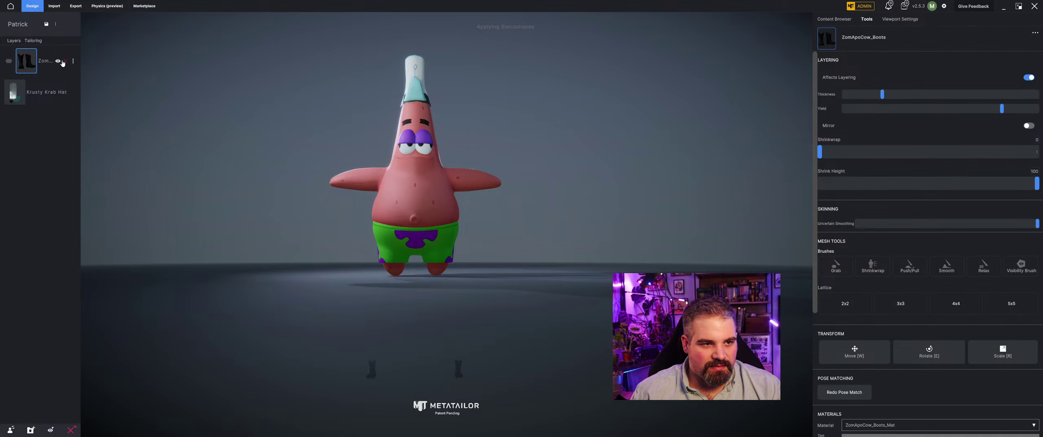
click(65, 61)
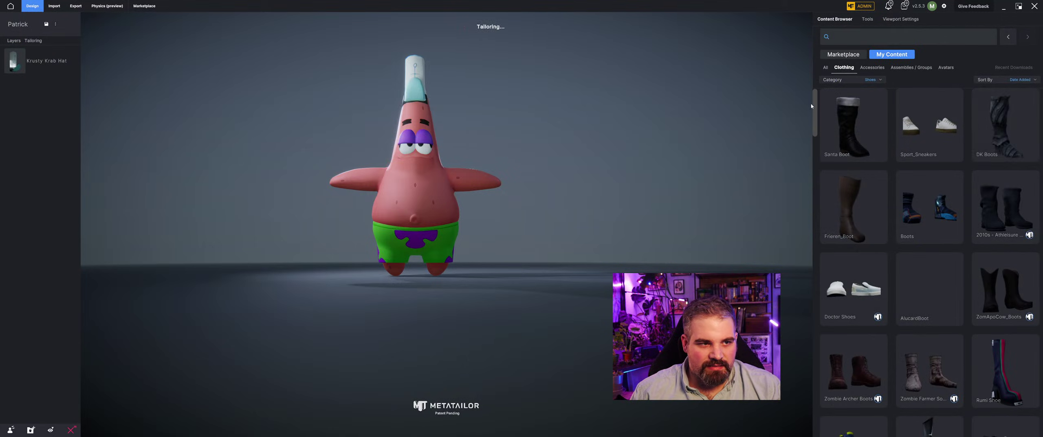
- Search the personal shoe library for "boot" and look through the boots for a pair that suits Patrick
click(880, 35)
text(boot)
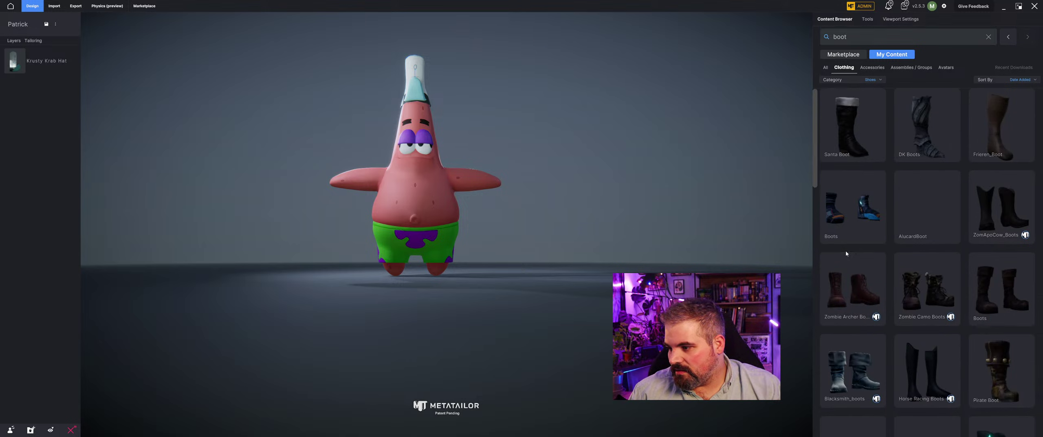
scroll(850, 251, down, 3)
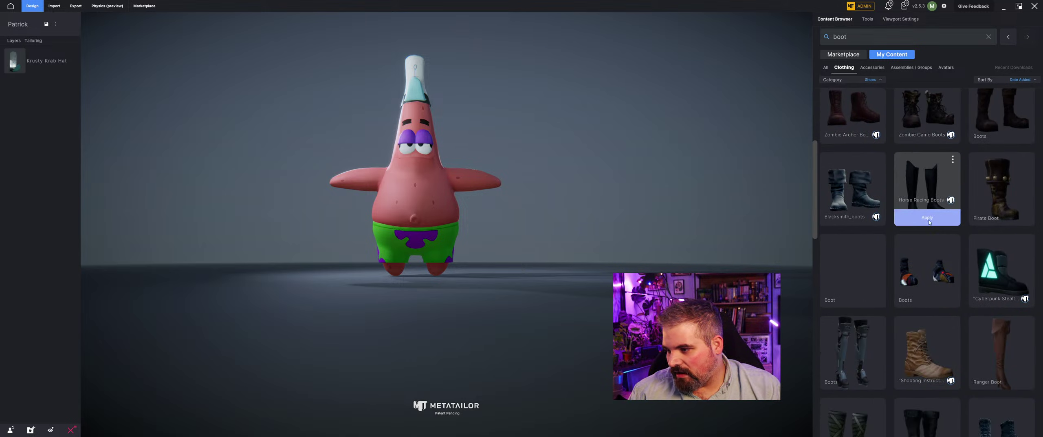
scroll(902, 286, down, 3)
scroll(908, 302, down, 2)
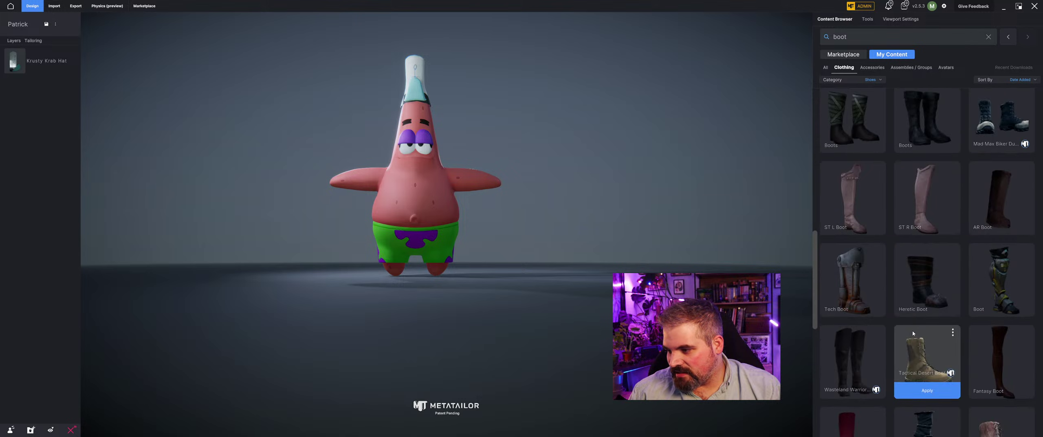
scroll(937, 346, down, 2)
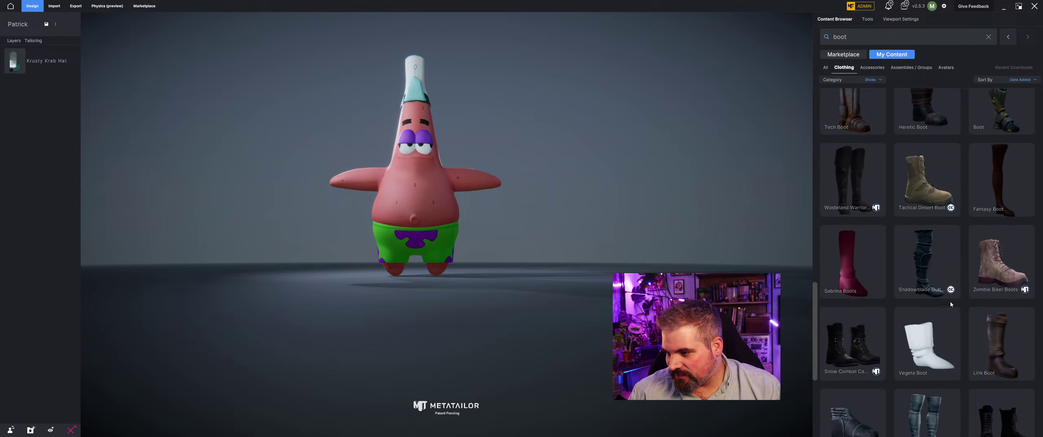
scroll(949, 299, down, 3)
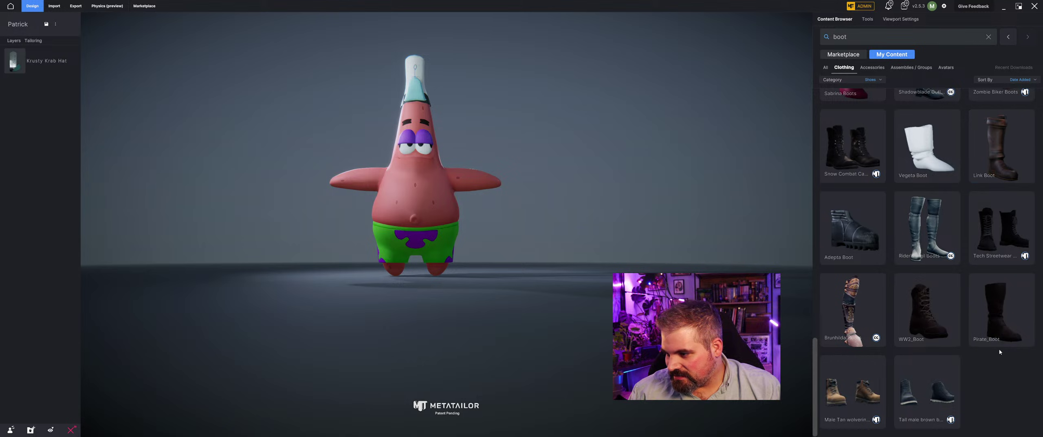
- Try the Pirate_Boot on the avatar, moving and scaling it beside the body, and remove it from the layers
click(1014, 340)
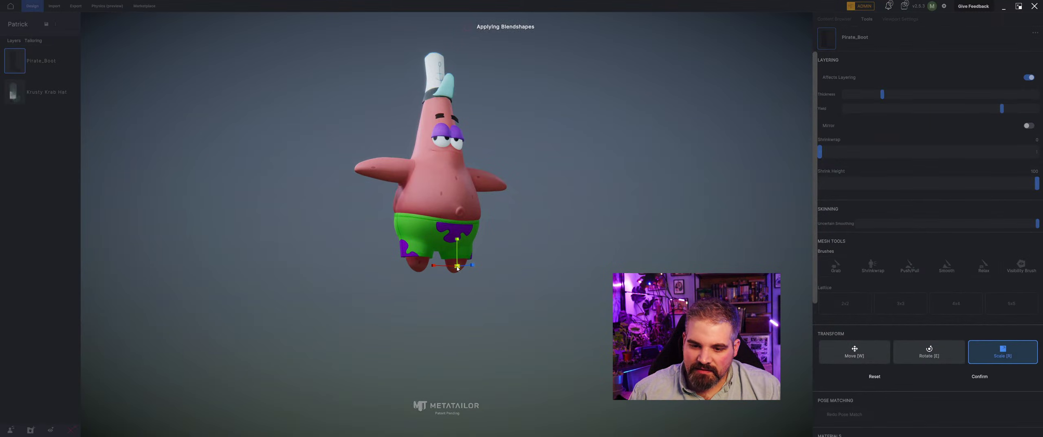
middle_drag(514, 273, 443, 276)
key(w)
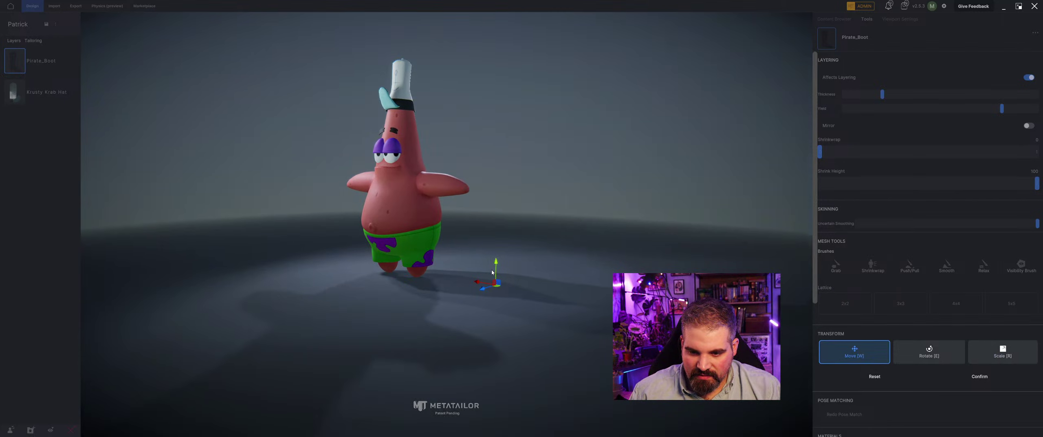
click(980, 376)
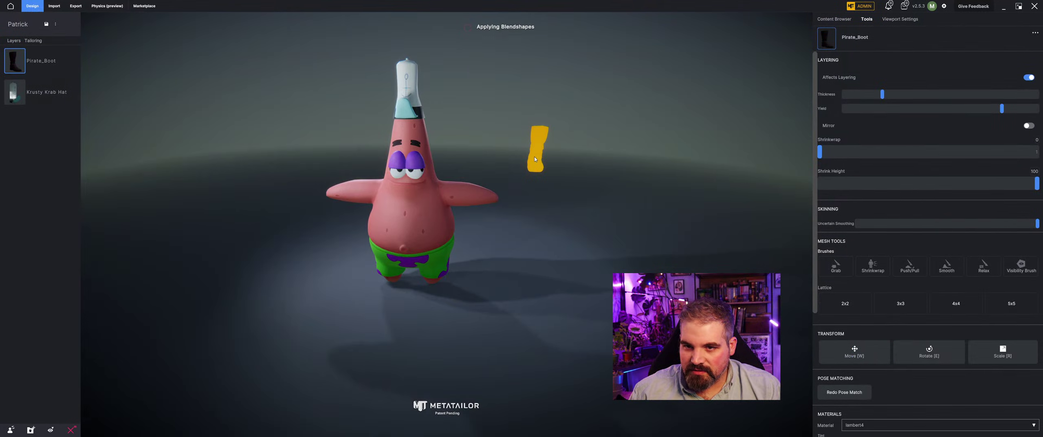
key(r)
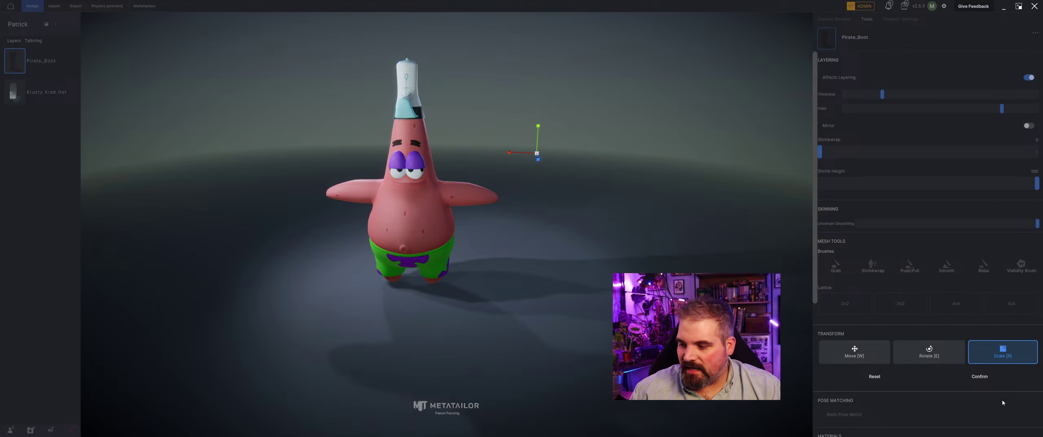
click(980, 376)
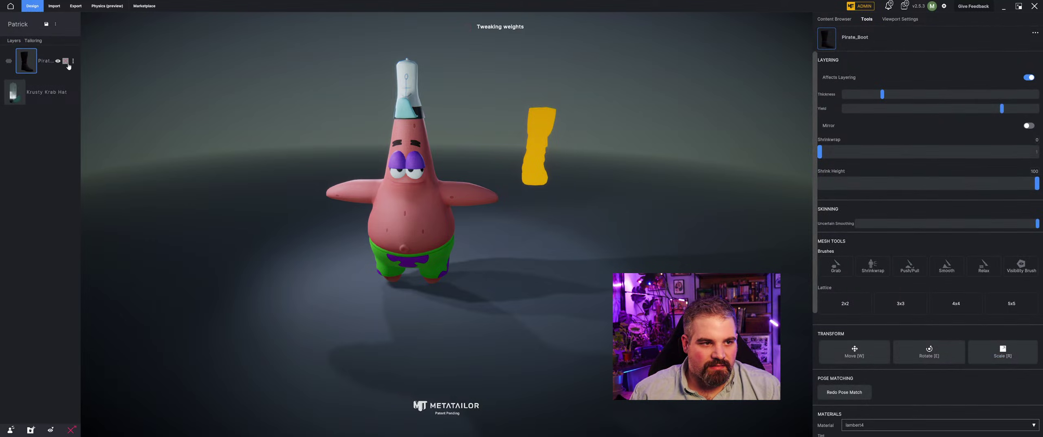
click(68, 64)
- Apply the Heretic Boot from the content library beside the avatar's leg and turn off its Affects Layering option
mouse_move(998, 316)
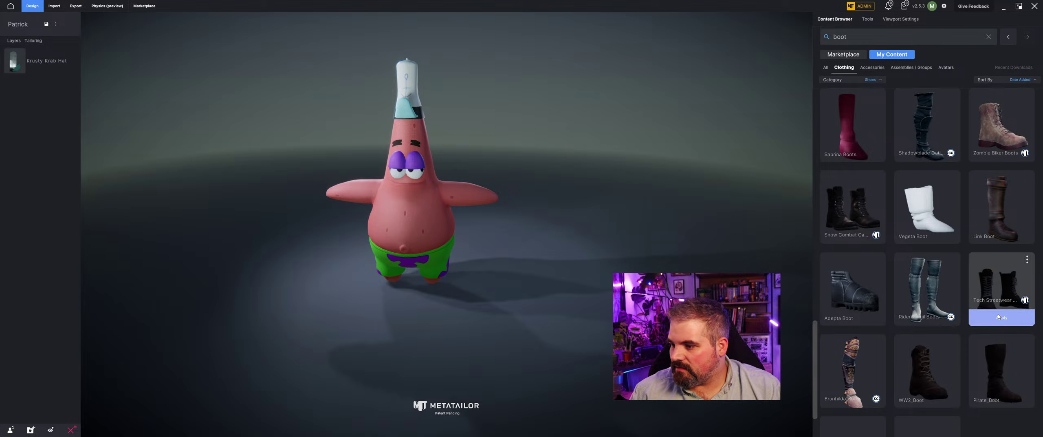
scroll(933, 285, up, 2)
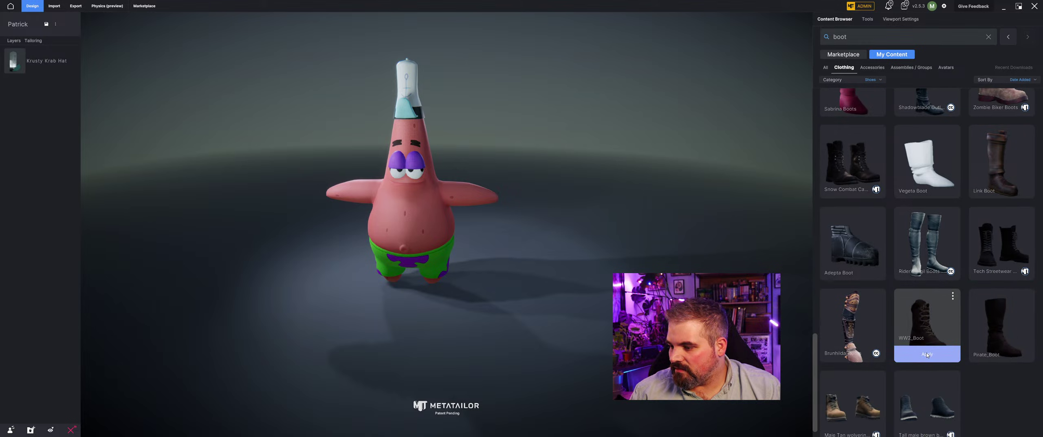
scroll(933, 253, up, 3)
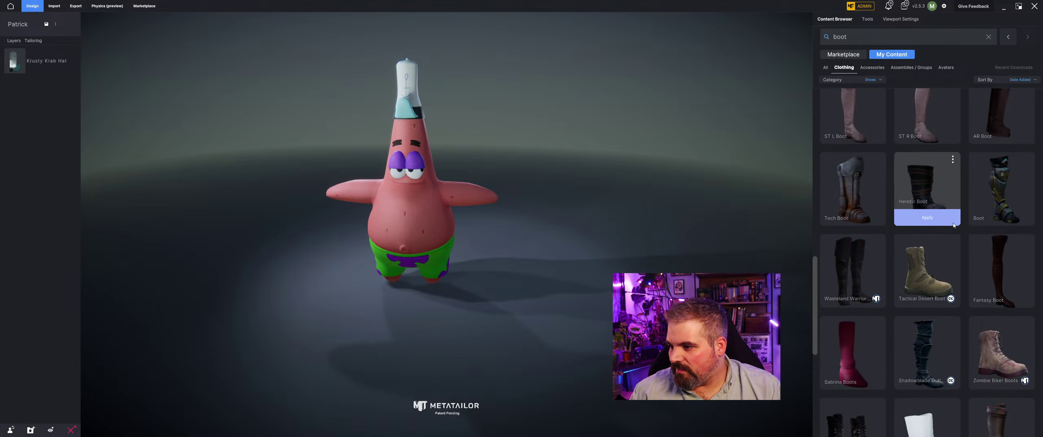
click(953, 222)
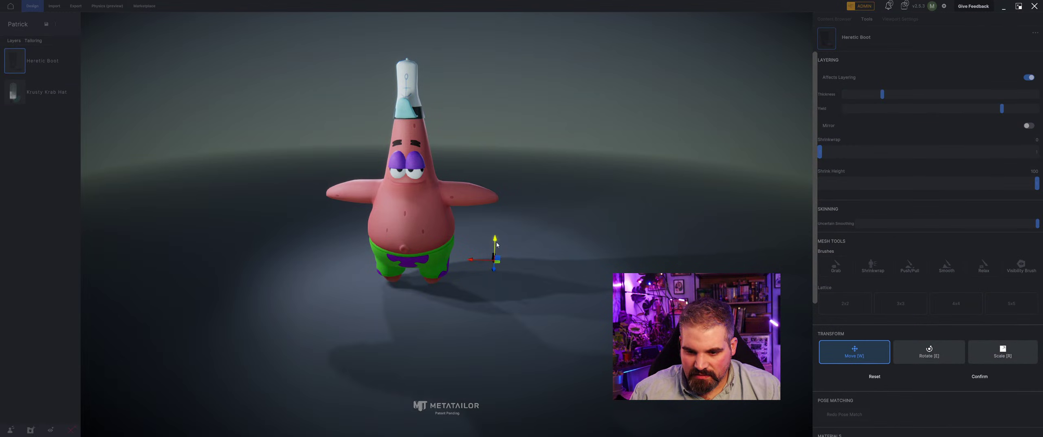
middle_drag(496, 245, 523, 270)
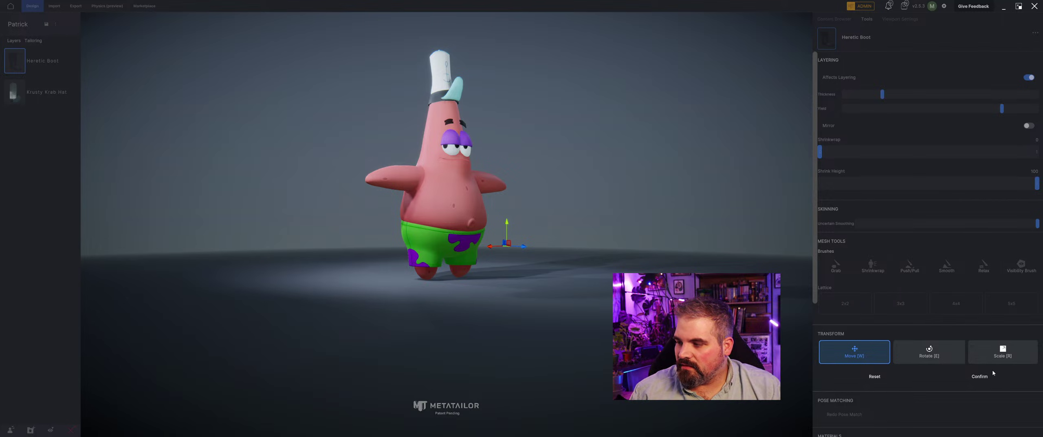
click(981, 378)
click(1028, 77)
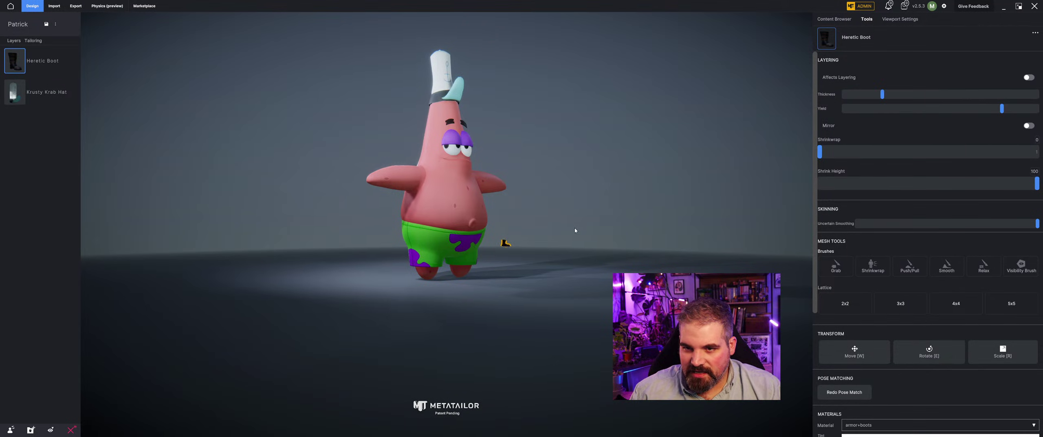
- Enlarge the Heretic Boot and move it under the avatar's left leg
key(r)
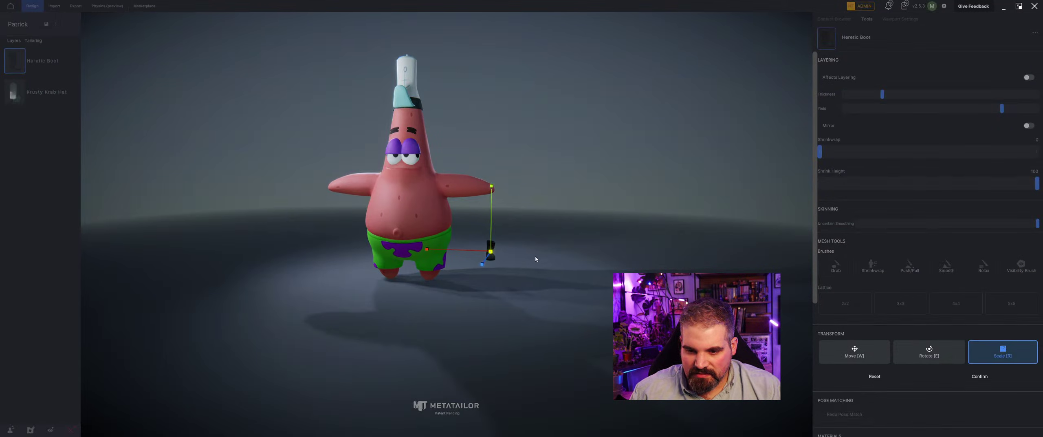
drag(536, 259, 623, 270)
key(w)
drag(470, 253, 406, 251)
middle_drag(405, 251, 358, 248)
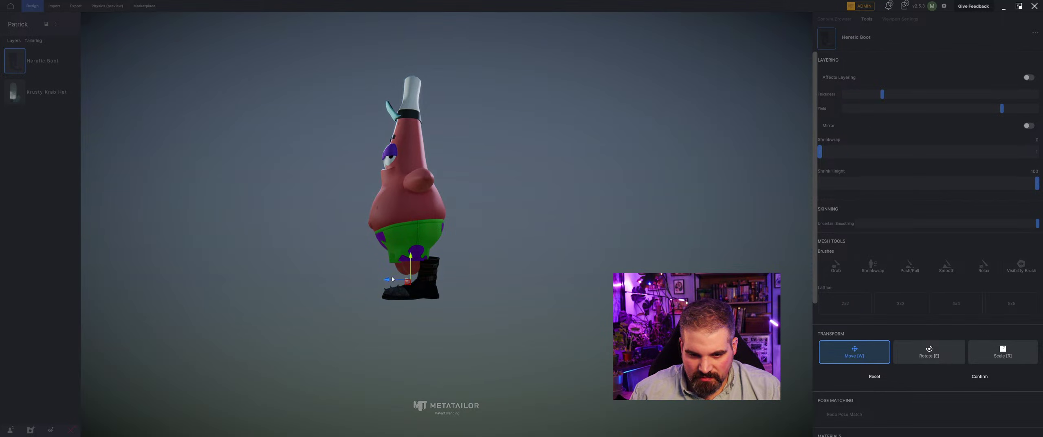
drag(392, 279, 437, 291)
- Scale down the Heretic Boot's front-to-back length and rotate the boot outward on the left leg
key(r)
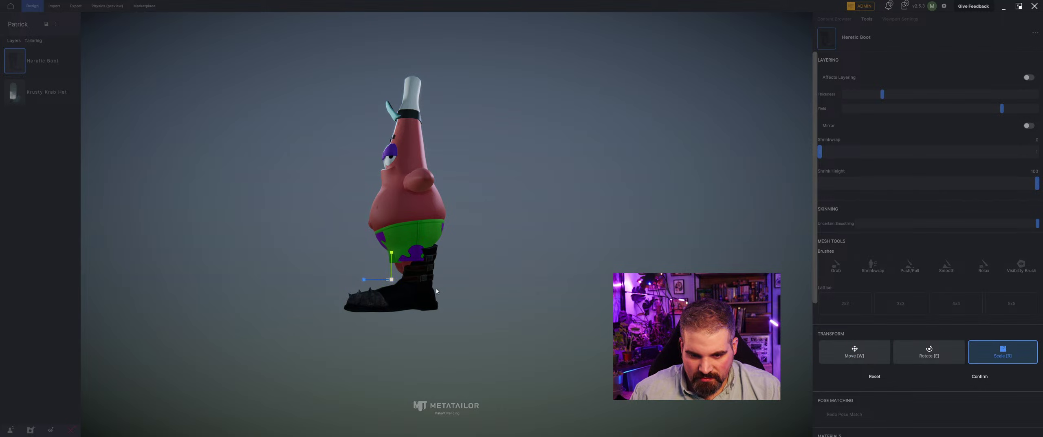
drag(364, 279, 377, 278)
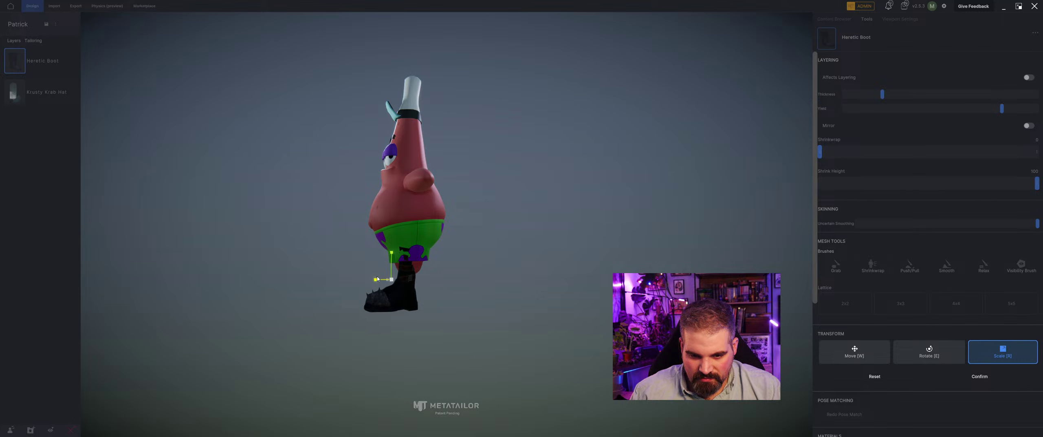
middle_drag(377, 278, 432, 282)
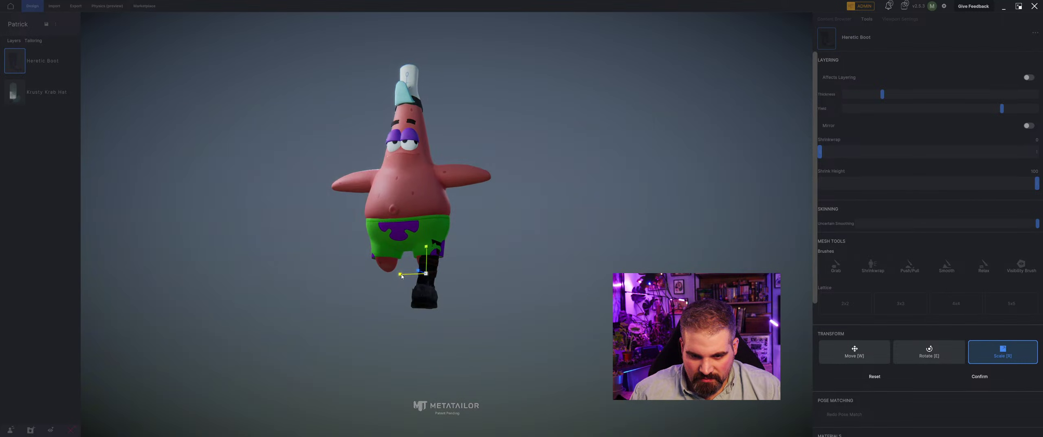
key(e)
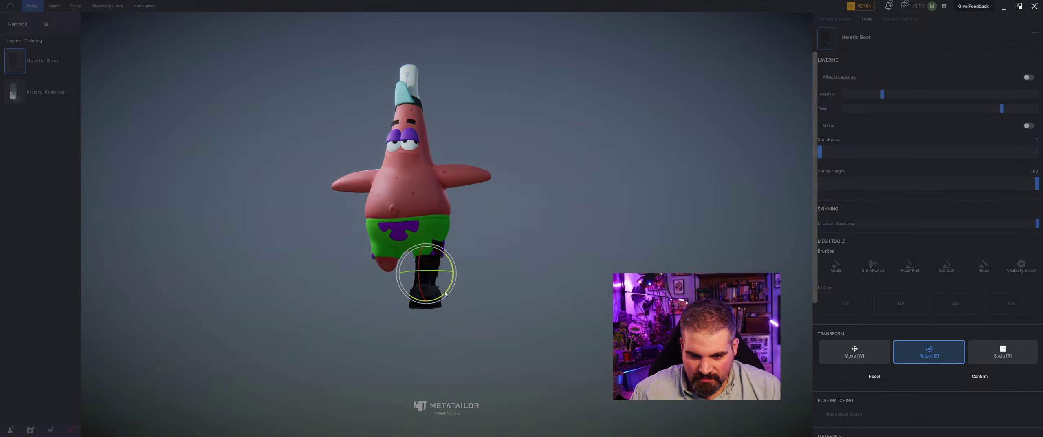
drag(445, 293, 411, 280)
- Shift the Heretic Boot slightly backward under the left leg and apply the transform
key(w)
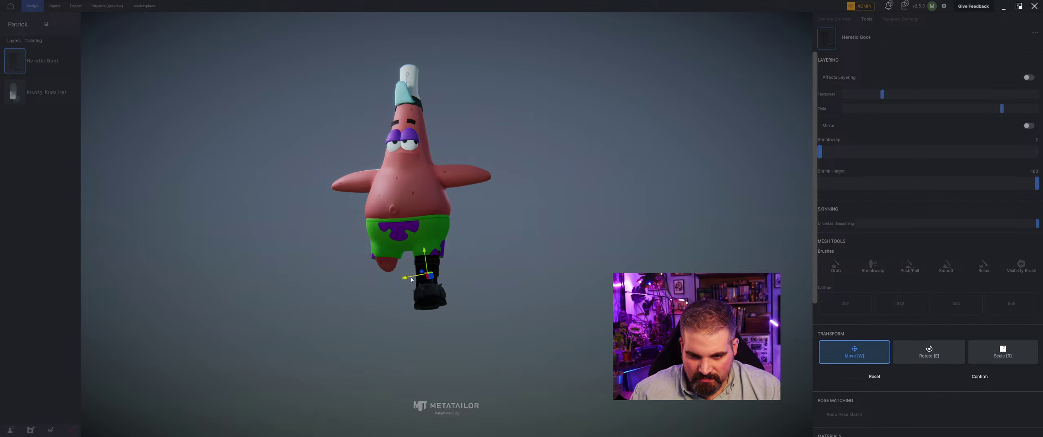
middle_drag(411, 280, 471, 281)
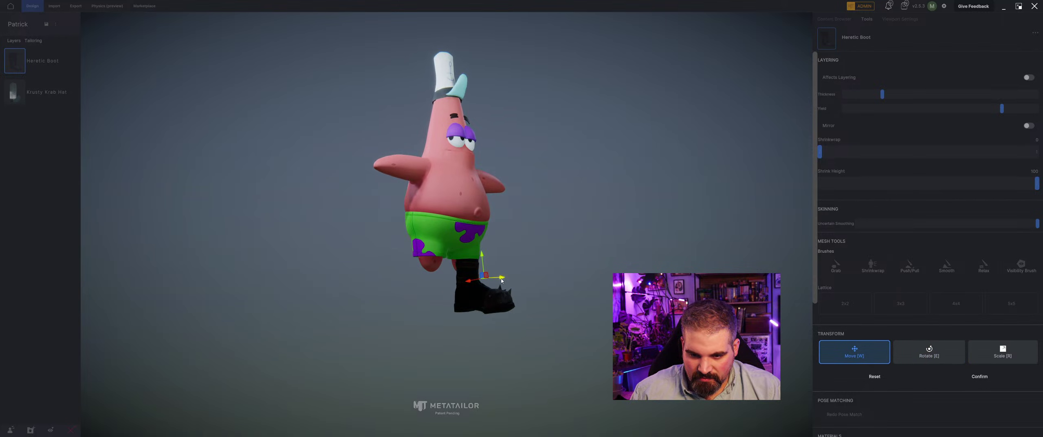
drag(501, 280, 495, 280)
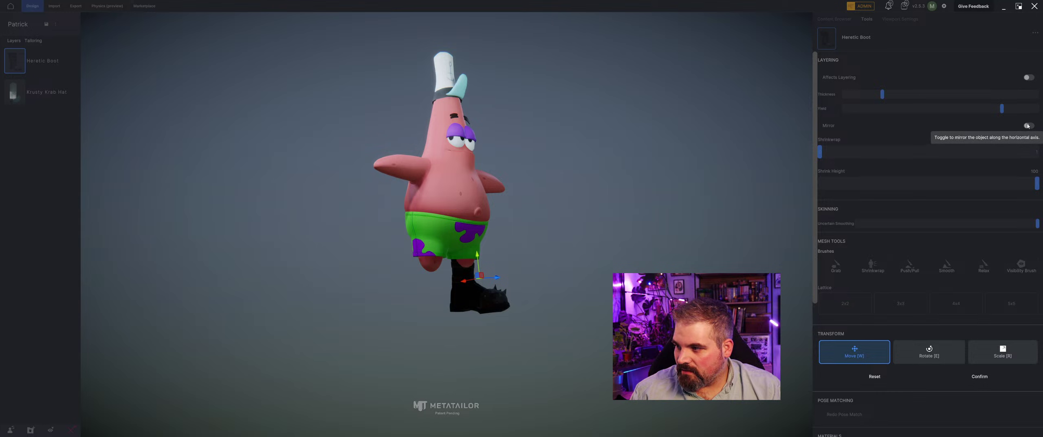
click(974, 377)
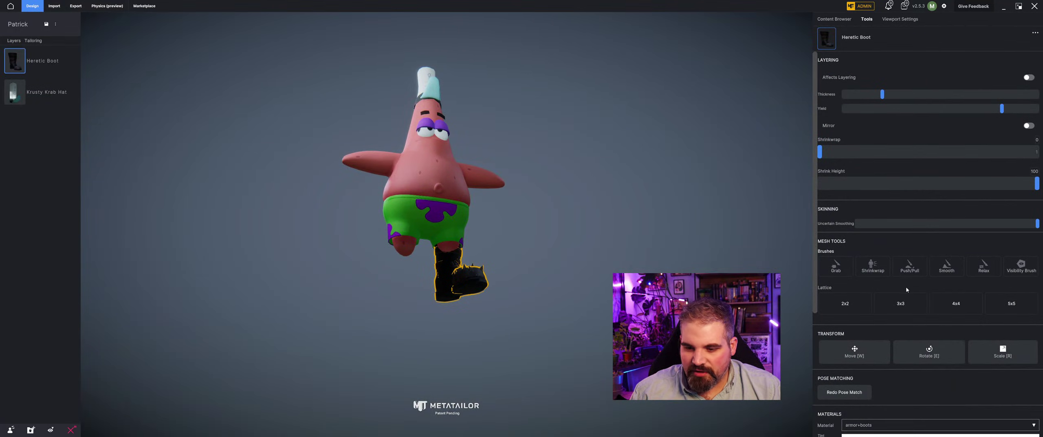
- Turn on Affects Layering for the Heretic Boot and nudge it slightly forward on the leg
click(1027, 77)
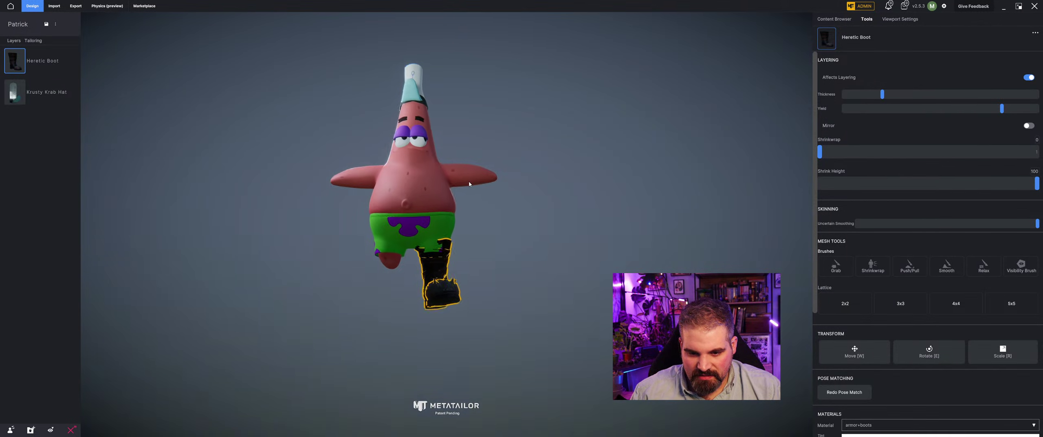
key(w)
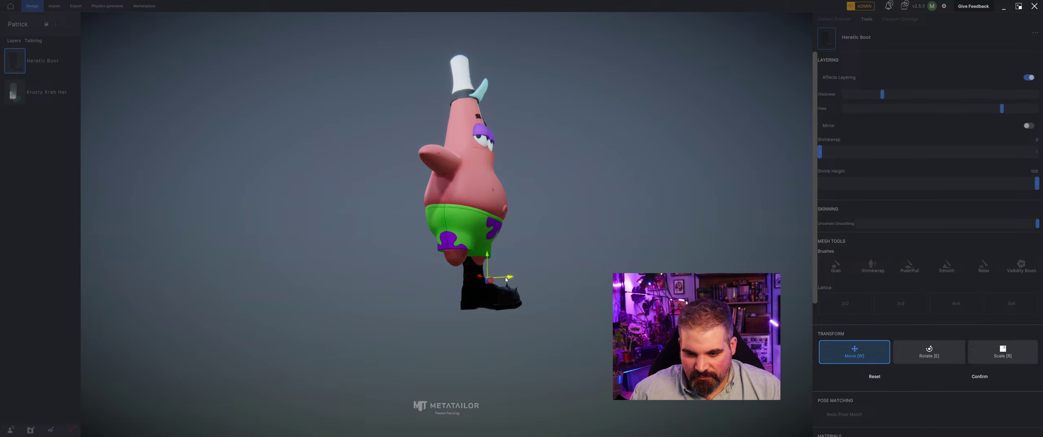
drag(506, 279, 508, 281)
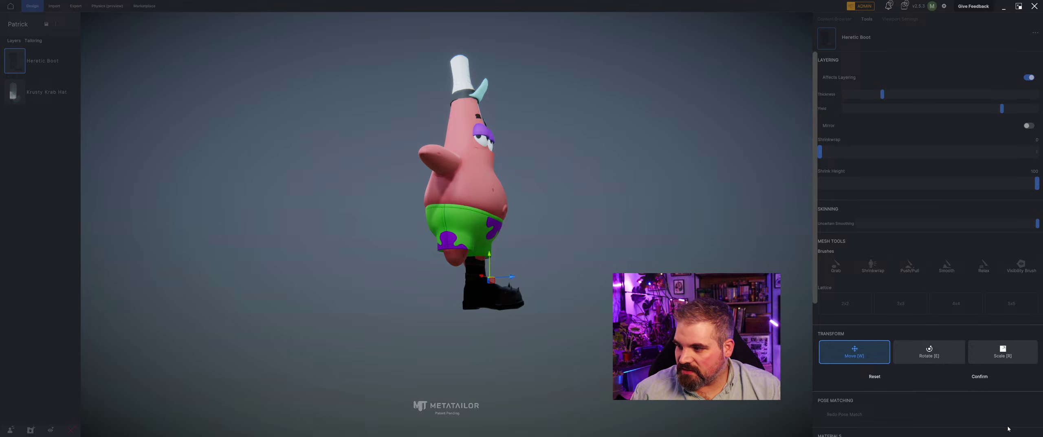
click(979, 376)
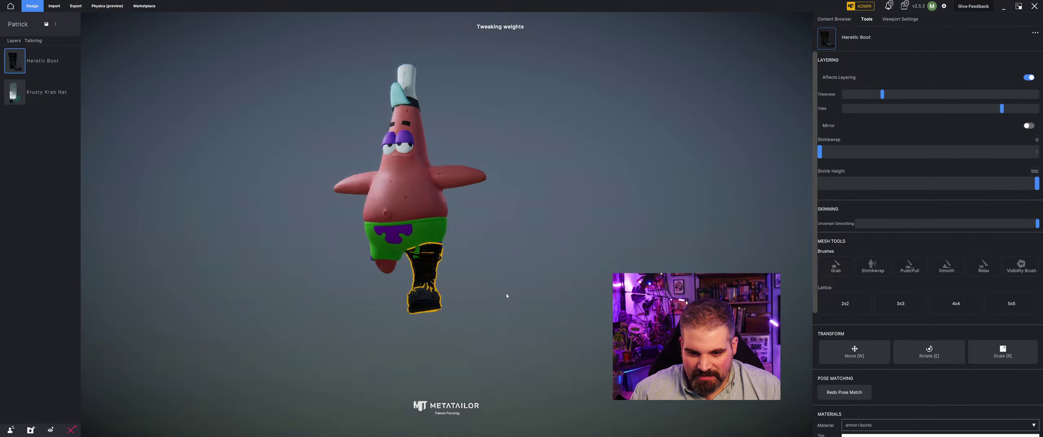
- Mirror the Heretic Boot onto the avatar's other leg
click(462, 287)
scroll(461, 284, up, 5)
middle_drag(461, 285, 438, 232)
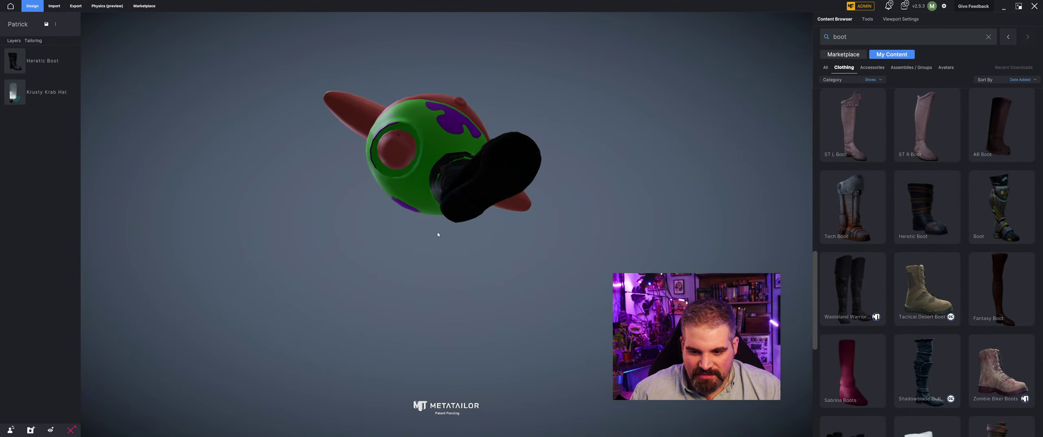
click(505, 193)
click(1031, 125)
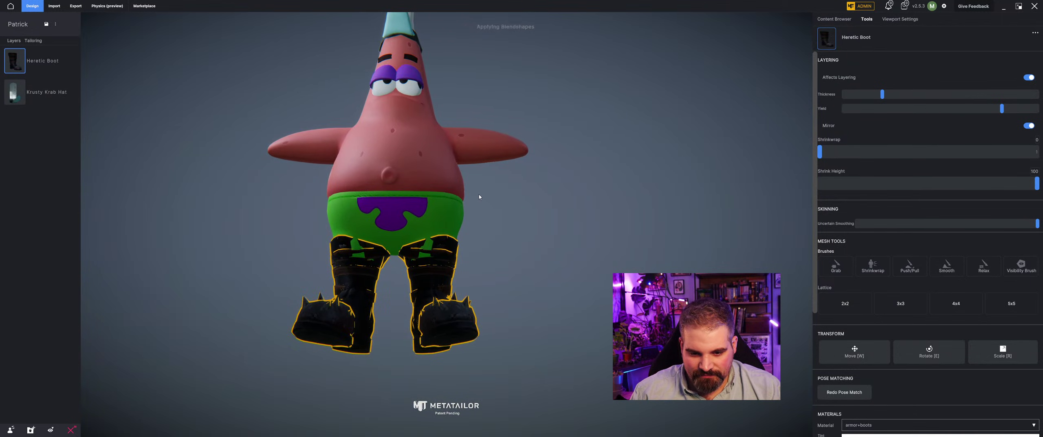
- Compare the booted avatar with the Patrick legs reference picture in the browser window and close that window
scroll(502, 160, down, 3)
middle_drag(502, 161, 552, 260)
scroll(523, 217, down, 3)
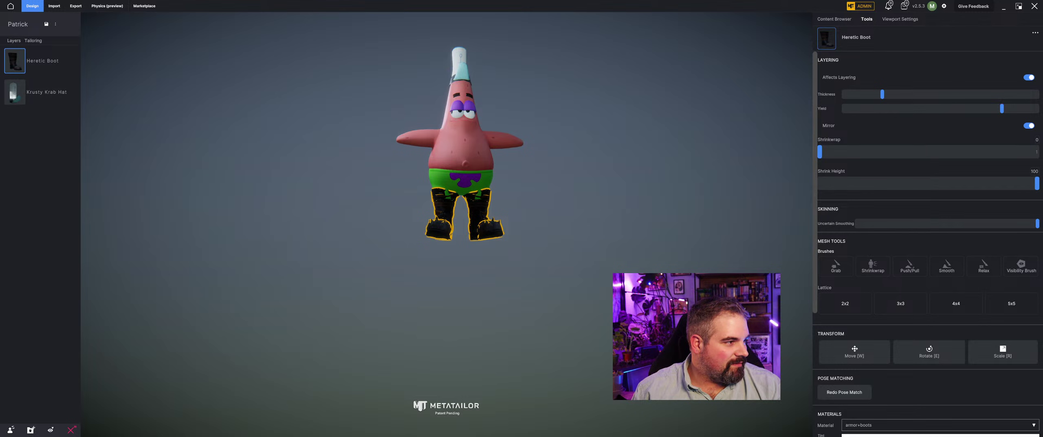
drag(0, 39, 526, 49)
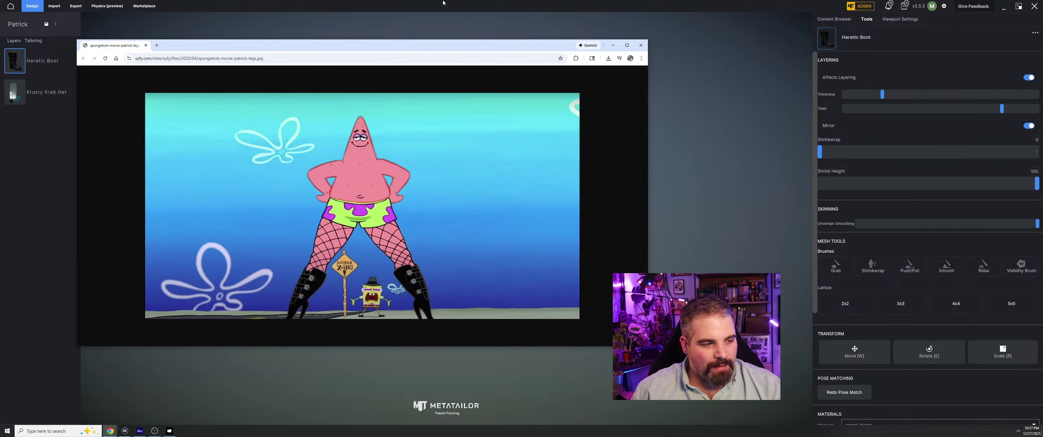
click(640, 42)
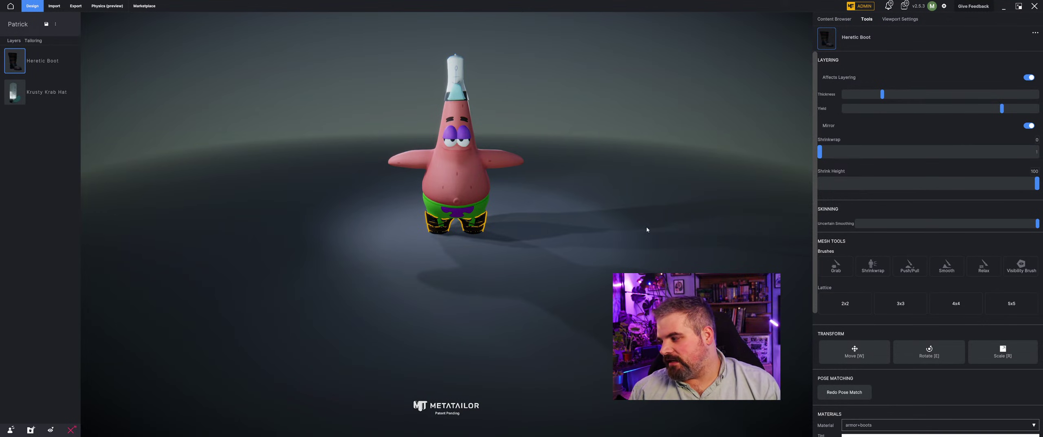
- Remove the Heretic Boot from the avatar's layers and save the Patrick project
mouse_move(65, 61)
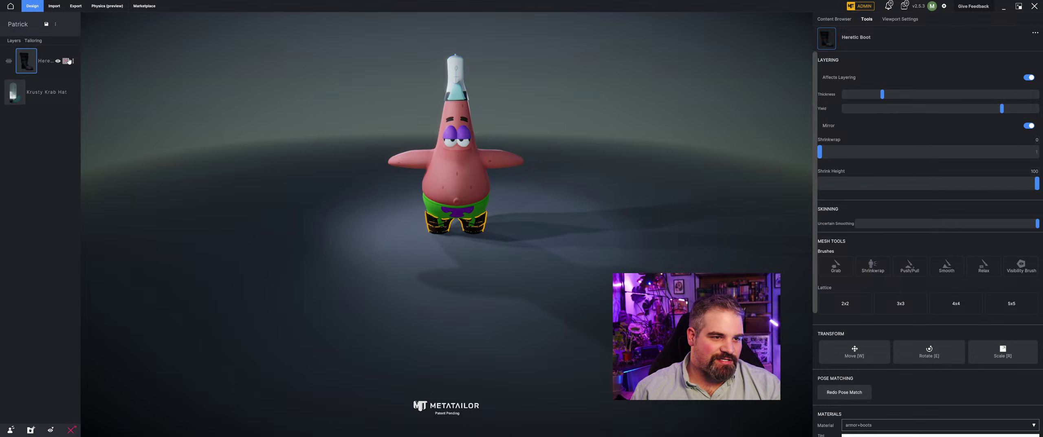
click(68, 62)
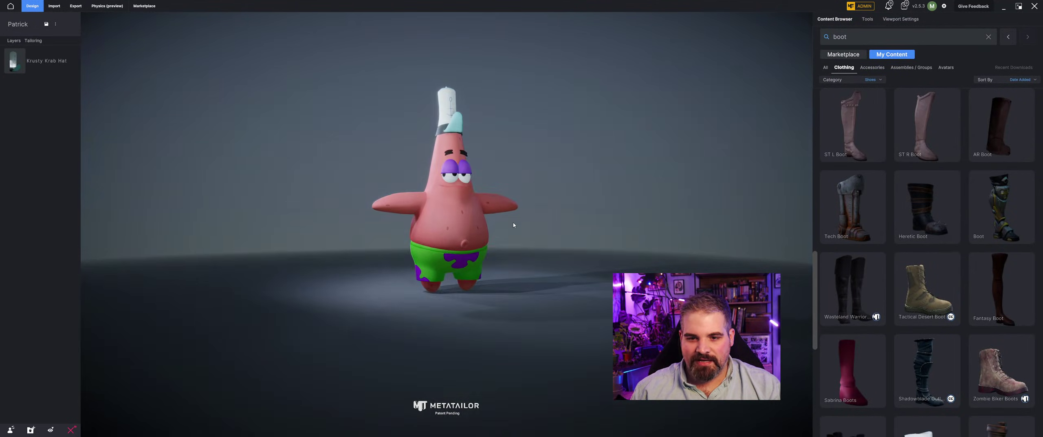
click(45, 24)
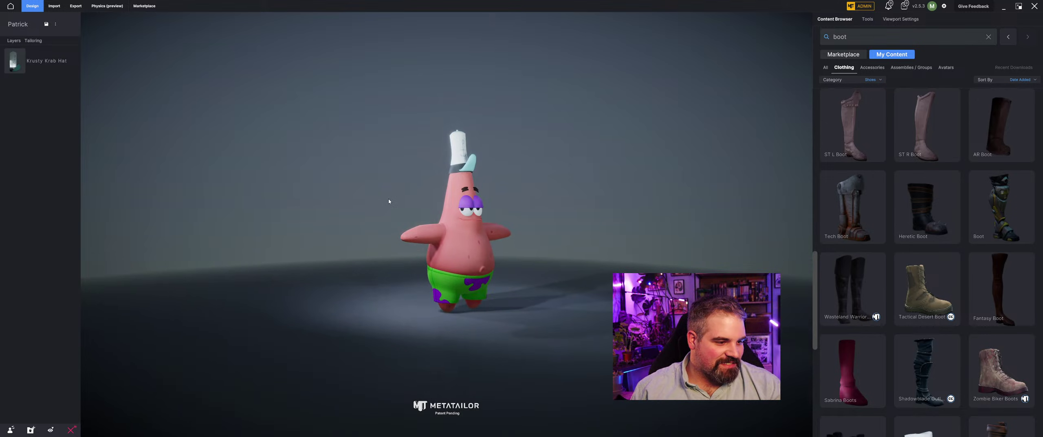
- Return to the home screen's project overview and start a new project
click(11, 6)
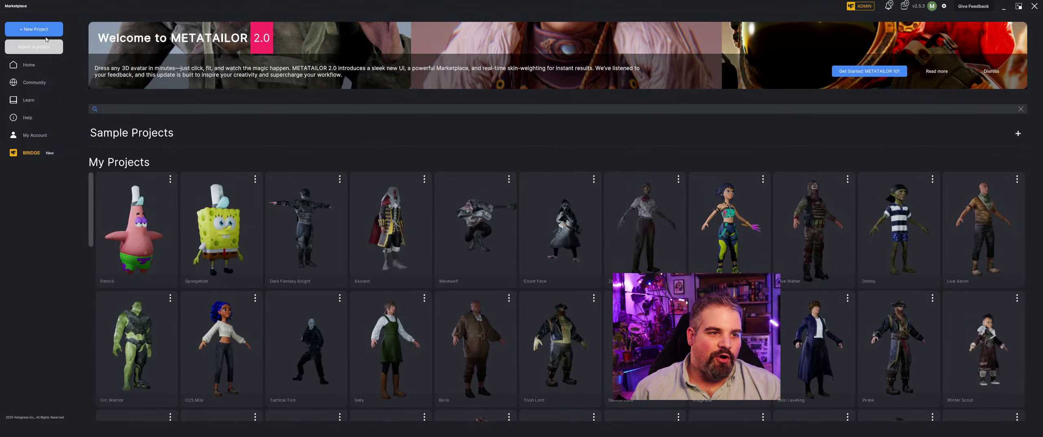
click(36, 29)
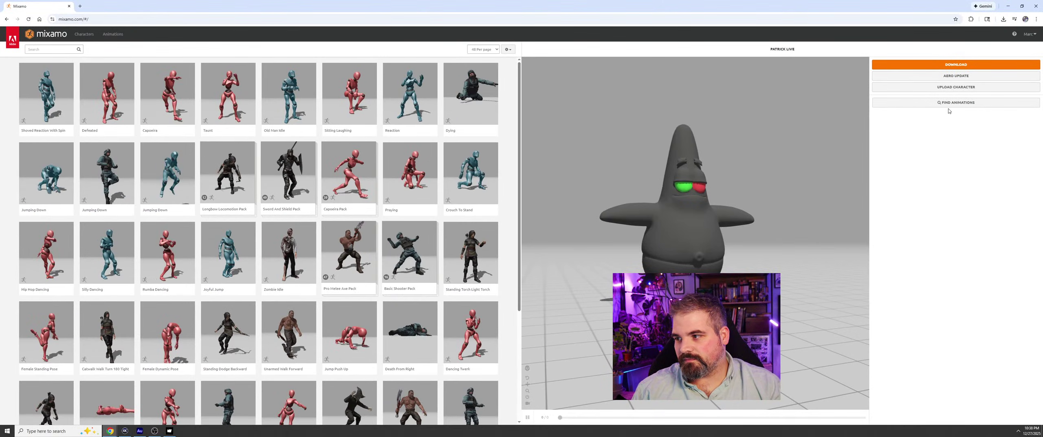
- Browse the Reg Squid and BubbleBowl Squid desktop folders for a character file to upload to Mixamo
click(949, 87)
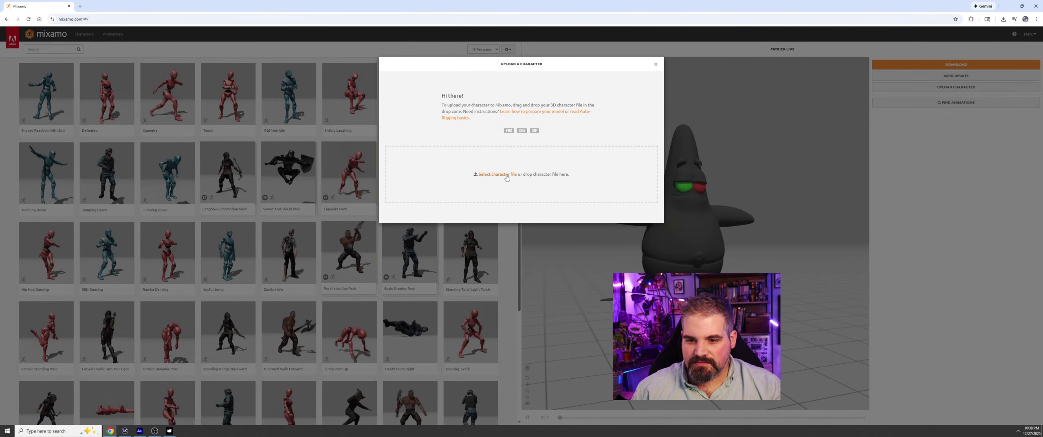
click(481, 174)
click(72, 15)
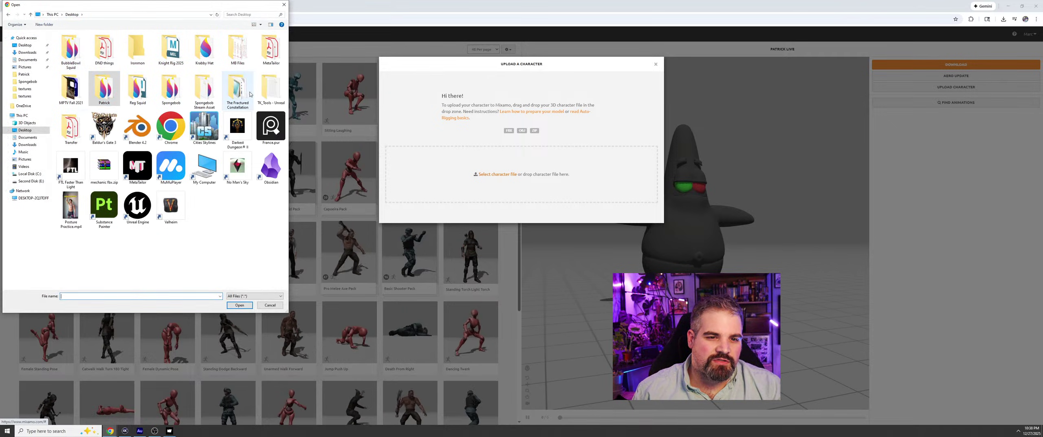
click(135, 94)
double_click(135, 93)
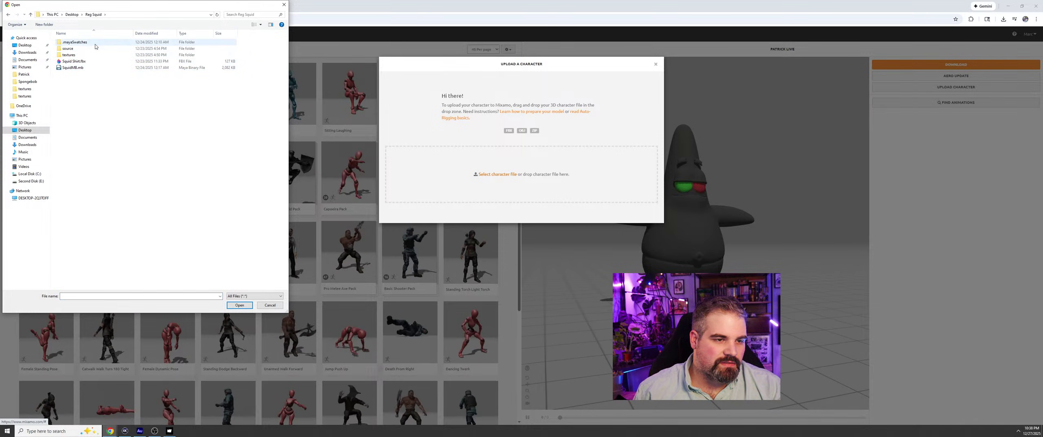
click(72, 14)
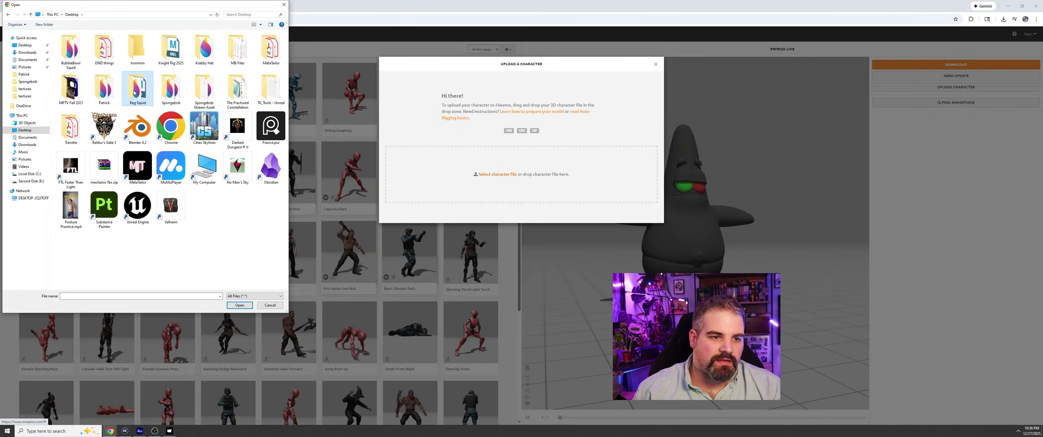
double_click(73, 46)
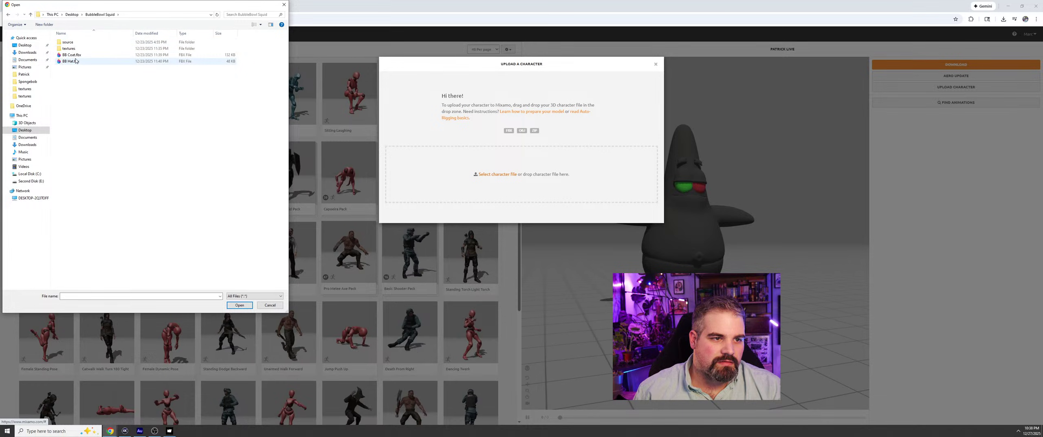
click(75, 45)
double_click(75, 45)
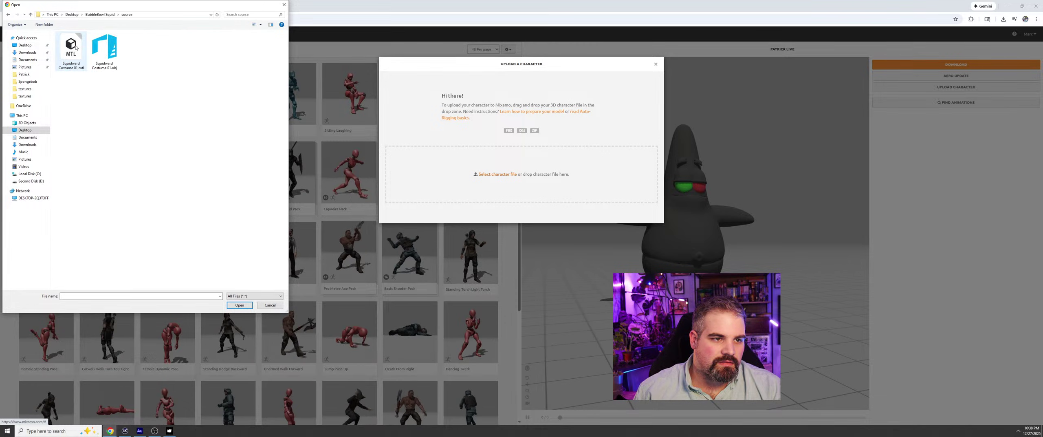
click(284, 5)
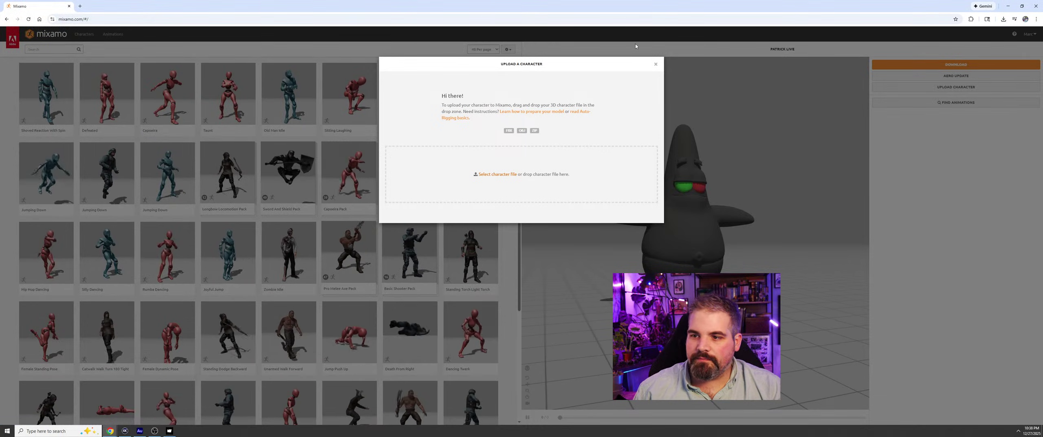
key(Escape)
- Dismiss Metatailor's Create New Project dialog and minimize the open windows to reach the desktop
click(1005, 6)
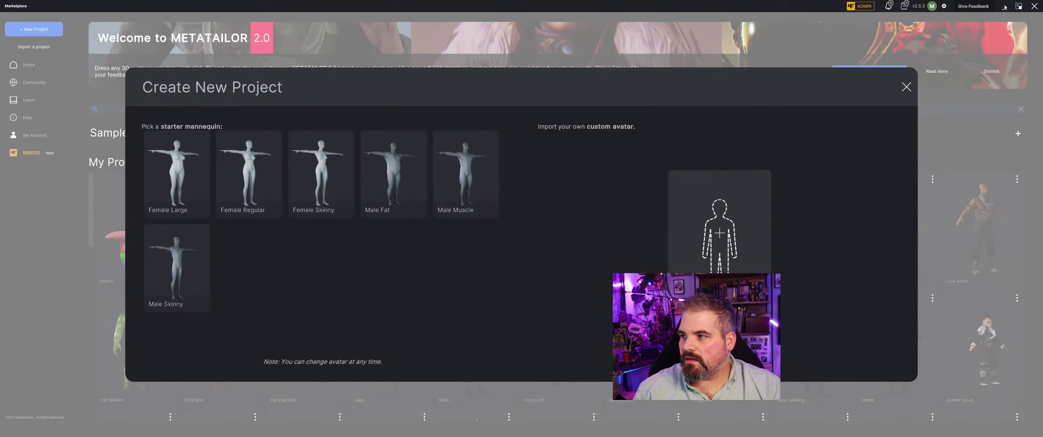
click(905, 88)
click(1004, 6)
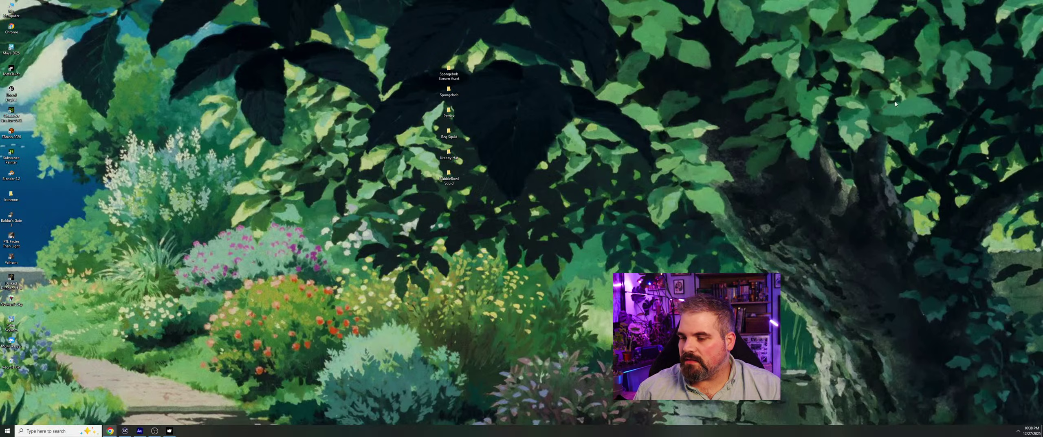
- Group the BubbleBowl Squid, Reg Squid and Spongebob Stream Asset folders together on the desktop, away from the other folders
drag(448, 175, 310, 133)
drag(449, 134, 282, 113)
click(457, 72)
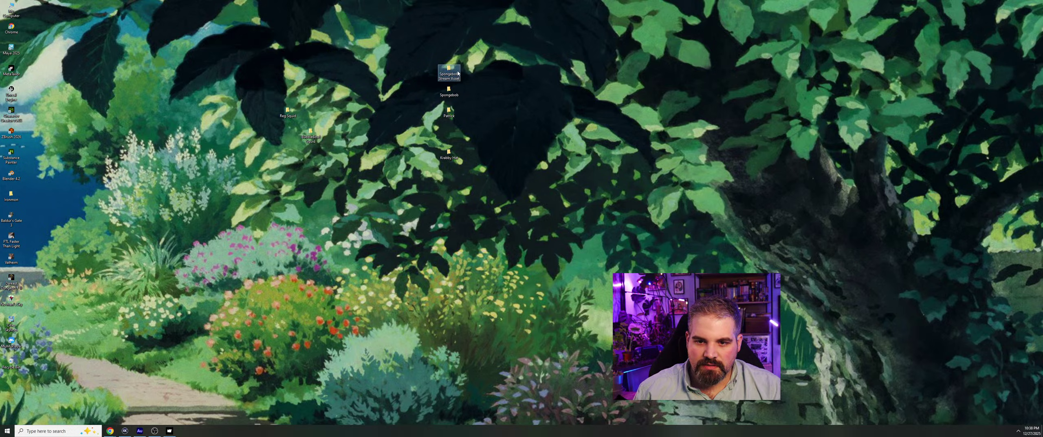
drag(281, 74, 322, 84)
- Check the grouped asset folders and open SquidMB.mb from the Reg Squid folder in Maya
double_click(306, 91)
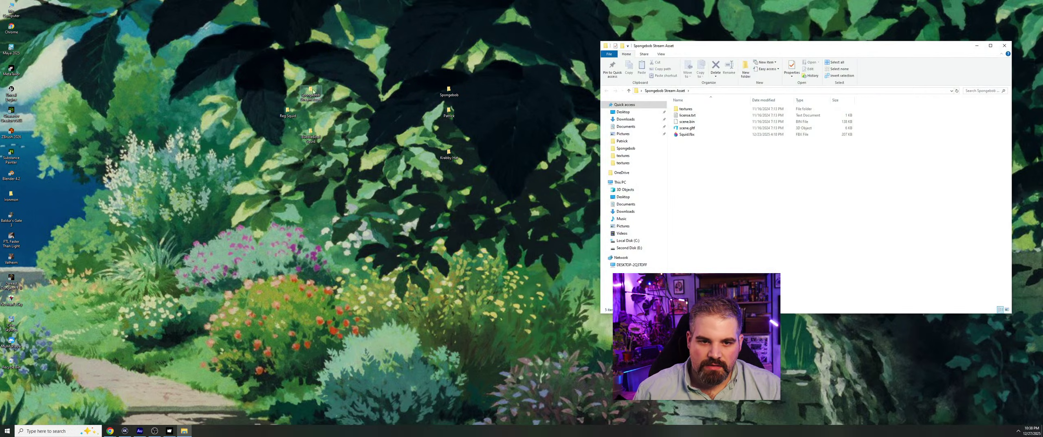
click(1011, 48)
double_click(288, 111)
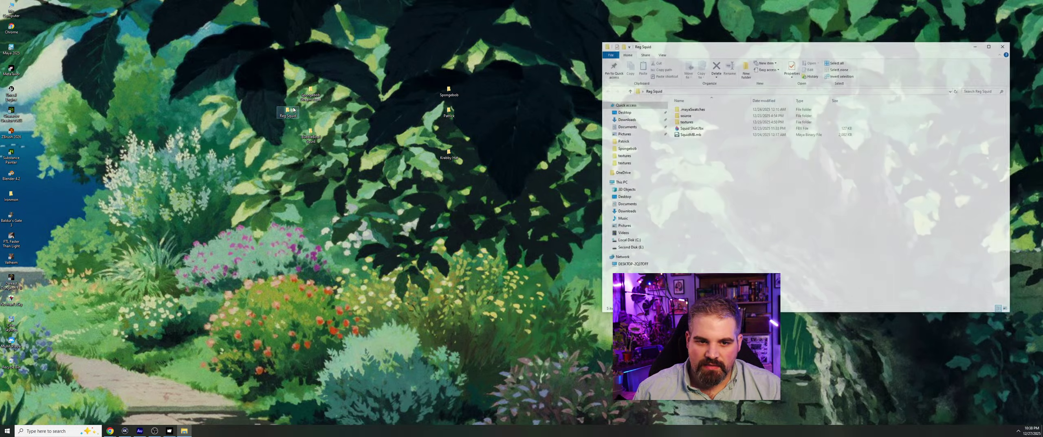
double_click(708, 135)
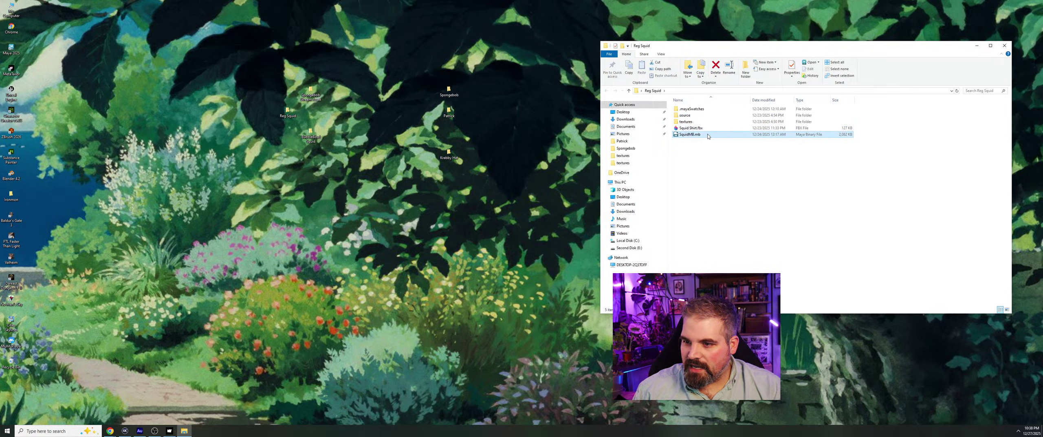
double_click(311, 133)
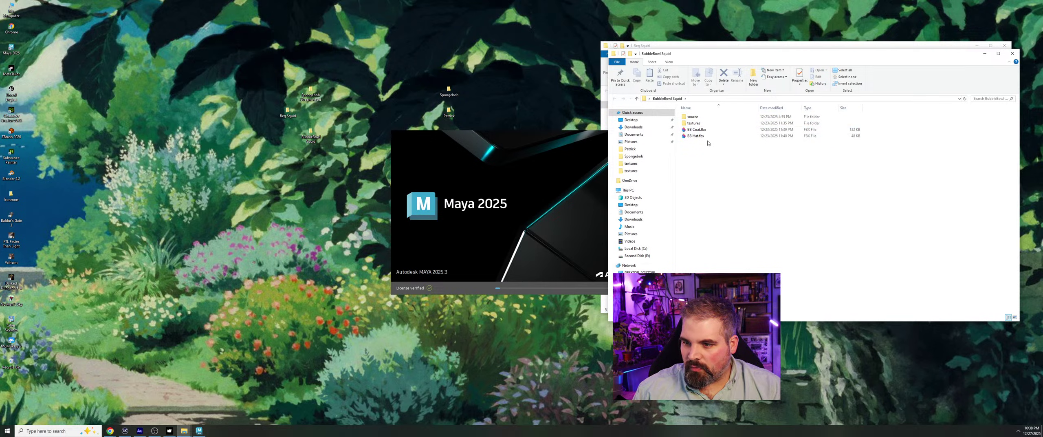
click(1013, 54)
click(1005, 47)
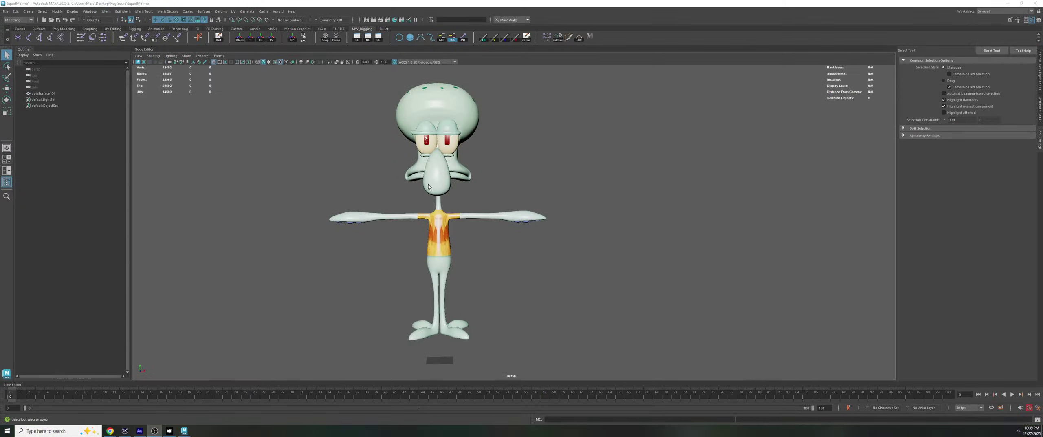
- Examine the Squidward mesh's wireframe along the arm, around the shirt hem and over the whole body
scroll(428, 187, up, 2)
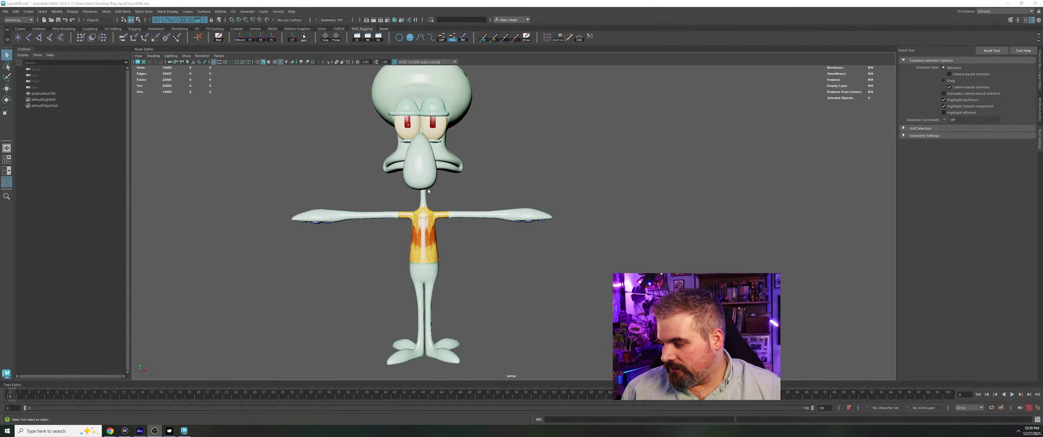
click(410, 218)
scroll(422, 226, up, 6)
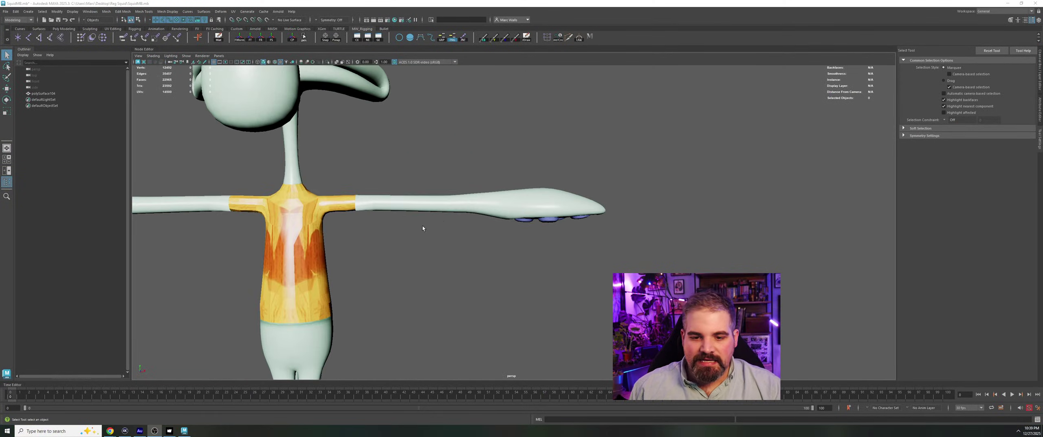
scroll(263, 171, up, 1)
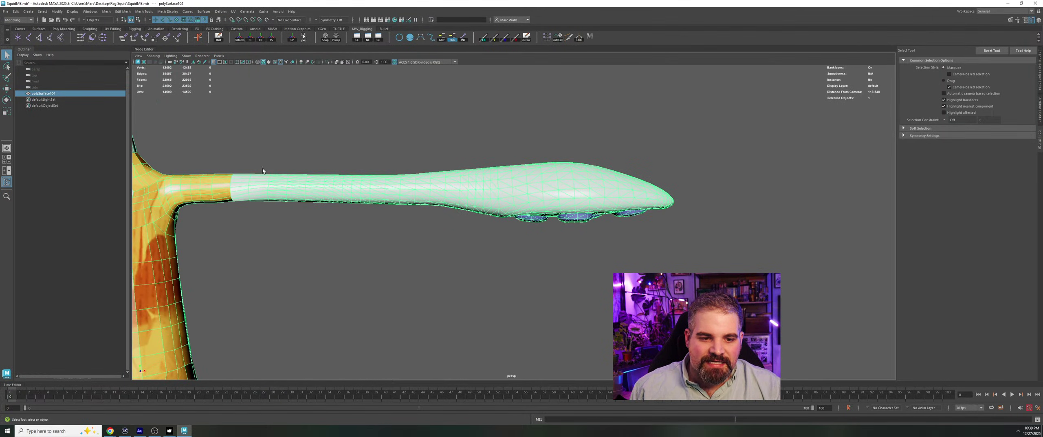
alt+middle_drag(346, 133, 510, 157)
alt+middle_drag(363, 151, 464, 12)
mouse_move(385, 241)
alt+middle_down()
mouse_move(408, 219)
mouse_move(413, 187)
alt+middle_up()
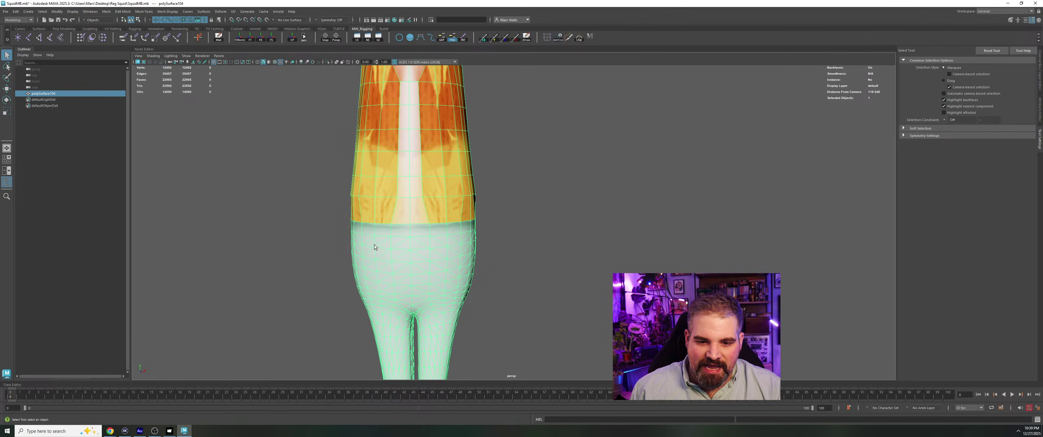
alt+middle_drag(250, 222, 296, 186)
scroll(400, 187, up, 2)
alt+drag(326, 156, 385, 195)
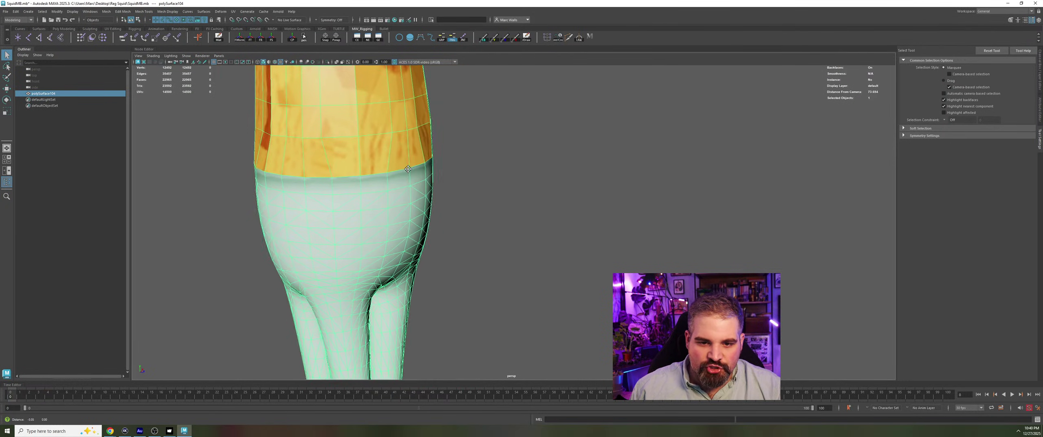
scroll(392, 215, down, 10)
alt+middle_drag(430, 203, 412, 276)
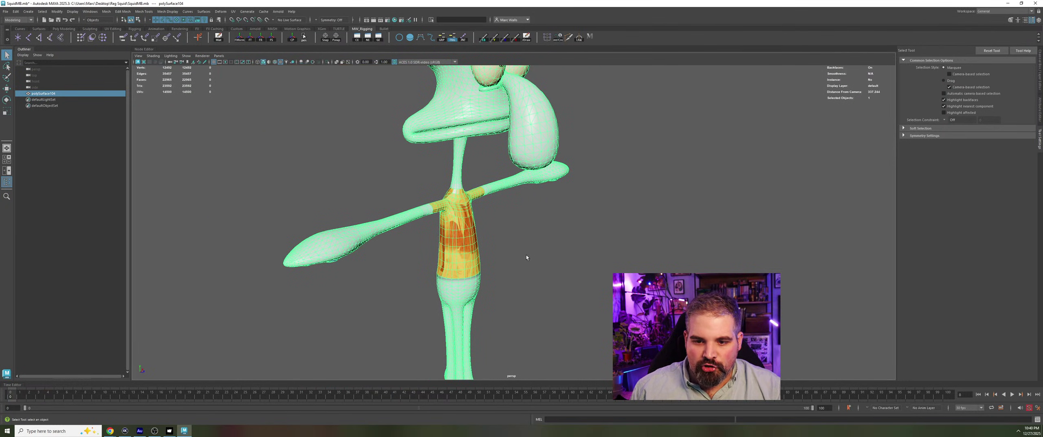
alt+drag(526, 256, 485, 261)
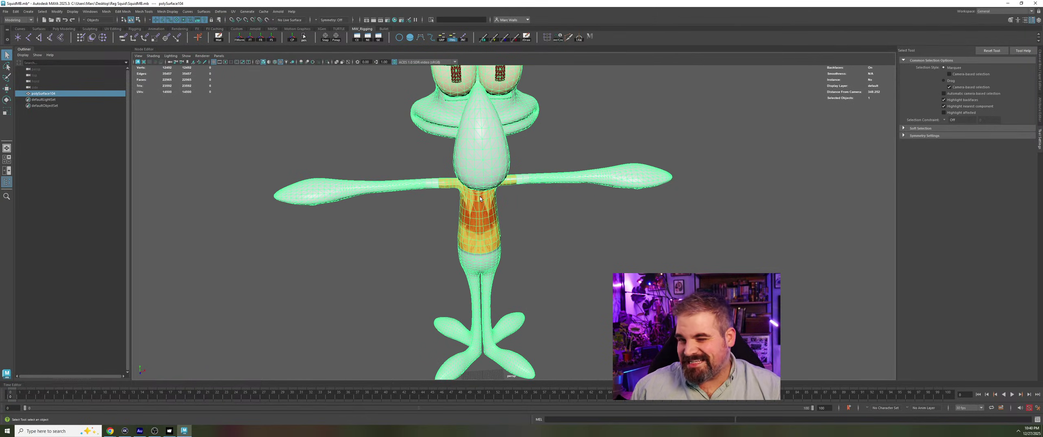
scroll(480, 198, down, 5)
alt+drag(480, 228, 550, 208)
- Deselect the Squidward mesh and examine its body, legs and feet from several angles
click(530, 269)
scroll(500, 300, up, 4)
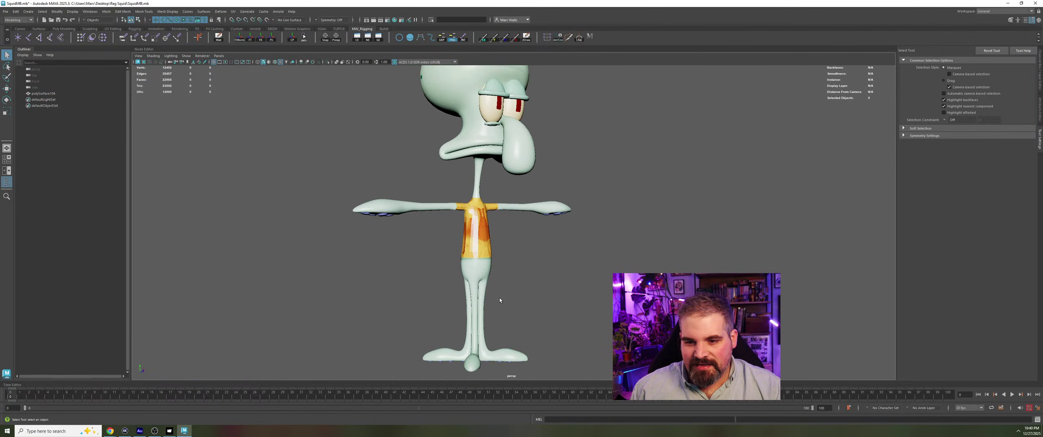
alt+drag(500, 301, 326, 216)
alt+drag(576, 274, 437, 327)
alt+drag(489, 294, 574, 264)
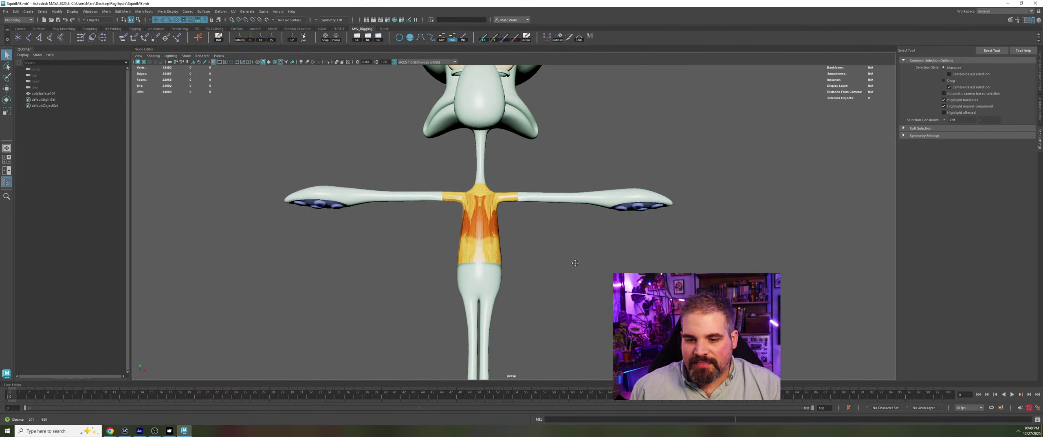
alt+middle_drag(575, 264, 577, 171)
scroll(478, 249, up, 6)
alt+right_drag(477, 251, 508, 192)
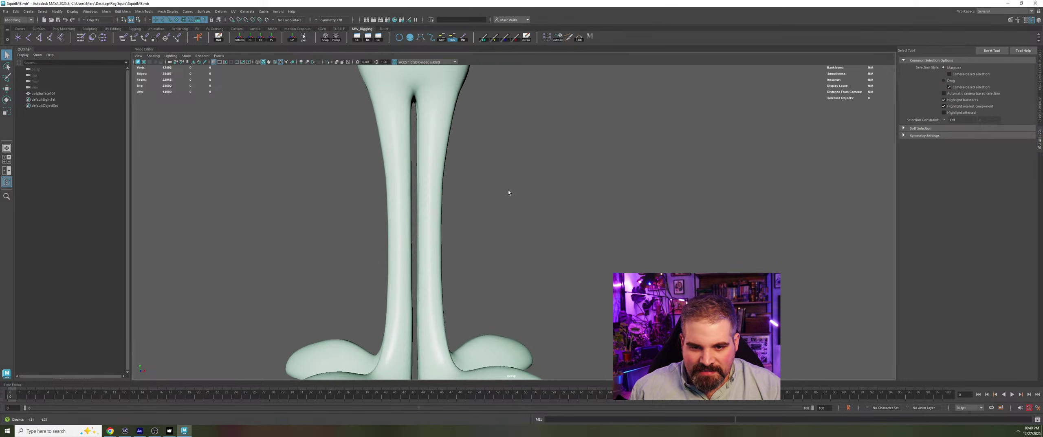
alt+right_drag(434, 183, 410, 252)
alt+drag(410, 252, 476, 261)
alt+drag(477, 290, 561, 298)
alt+drag(570, 303, 434, 302)
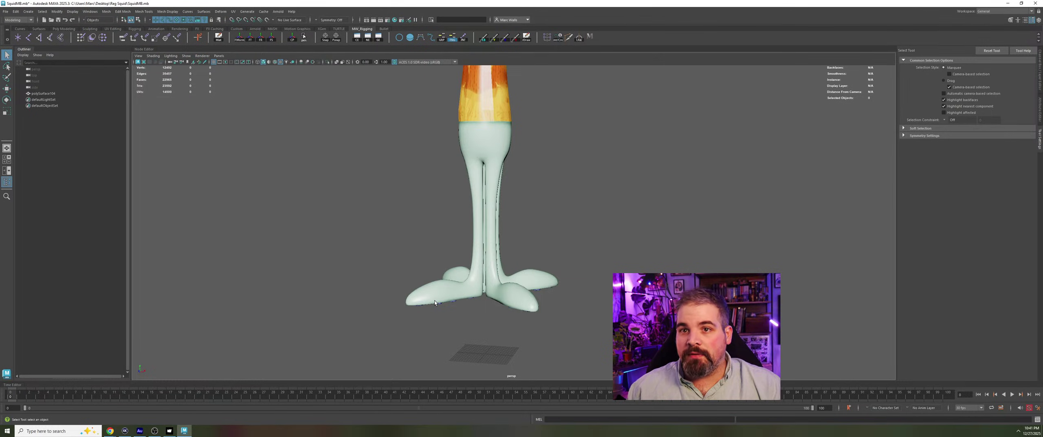
- Export the selected Squidward mesh as an FBX named Squid Live into the desktop's Reg Squid folder
key(a)
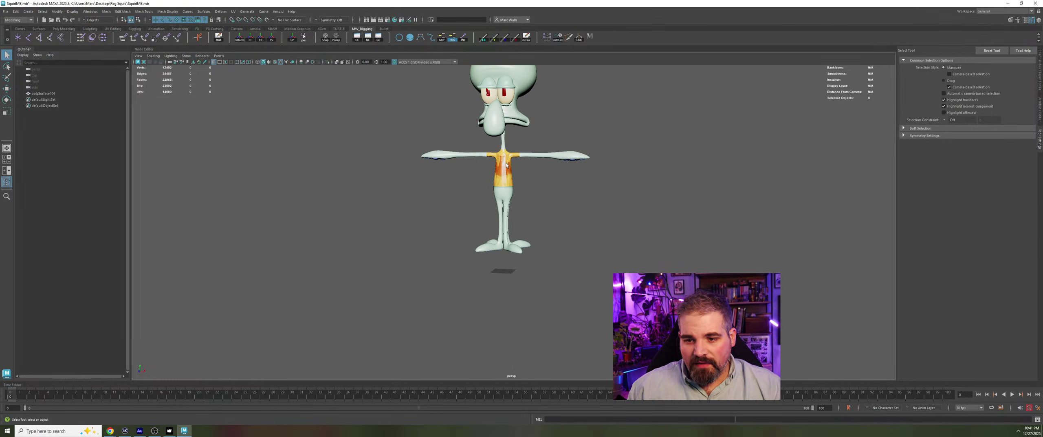
click(506, 164)
click(9, 12)
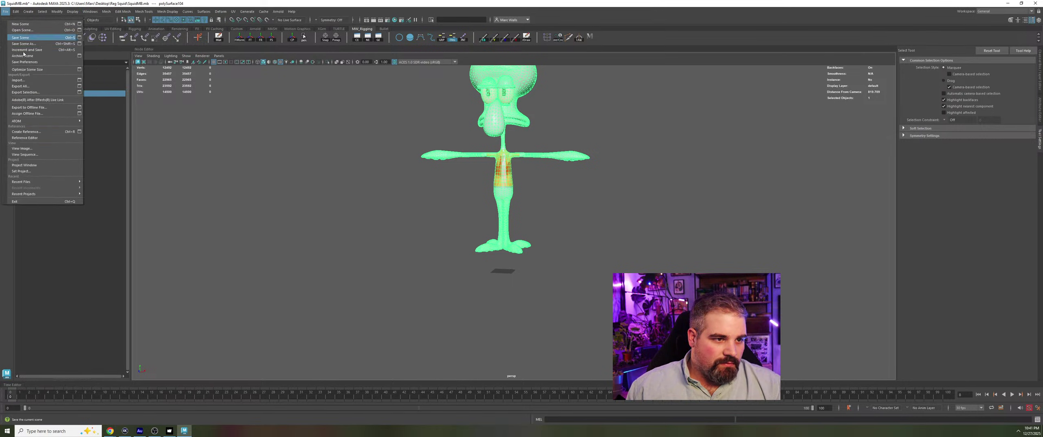
click(24, 93)
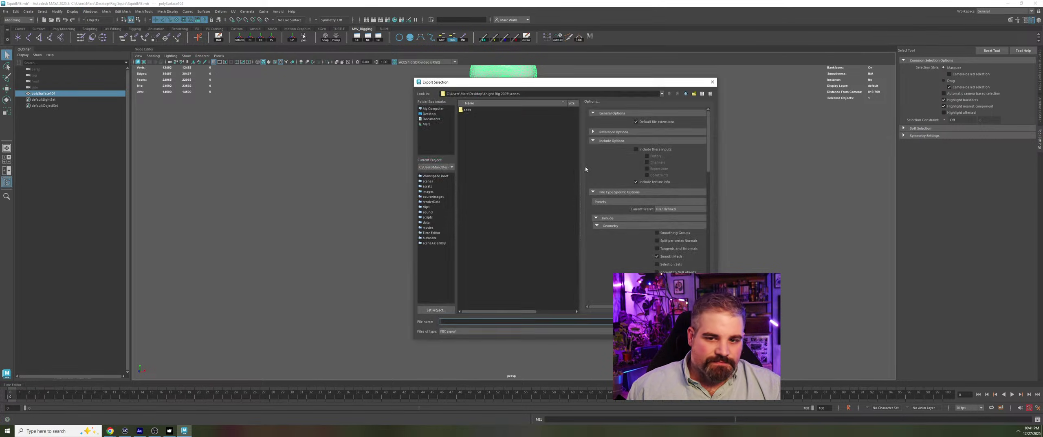
click(430, 113)
double_click(473, 137)
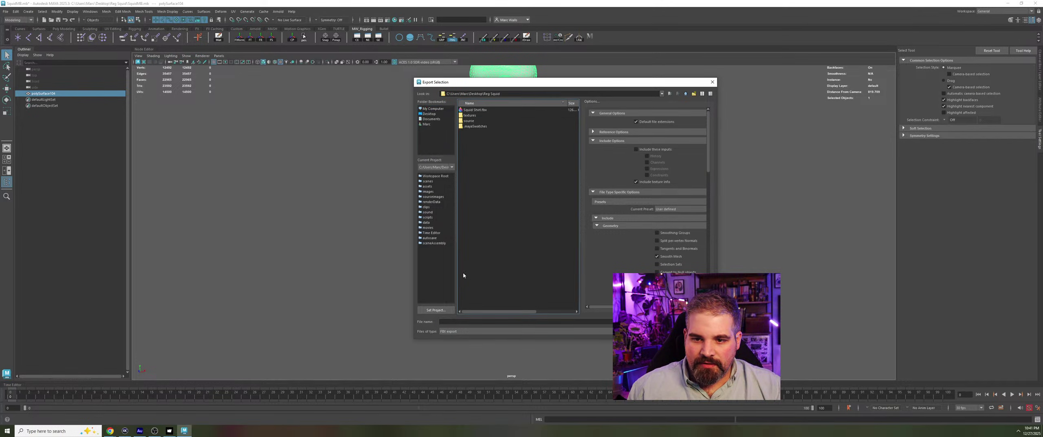
click(468, 323)
text(Squid Live)
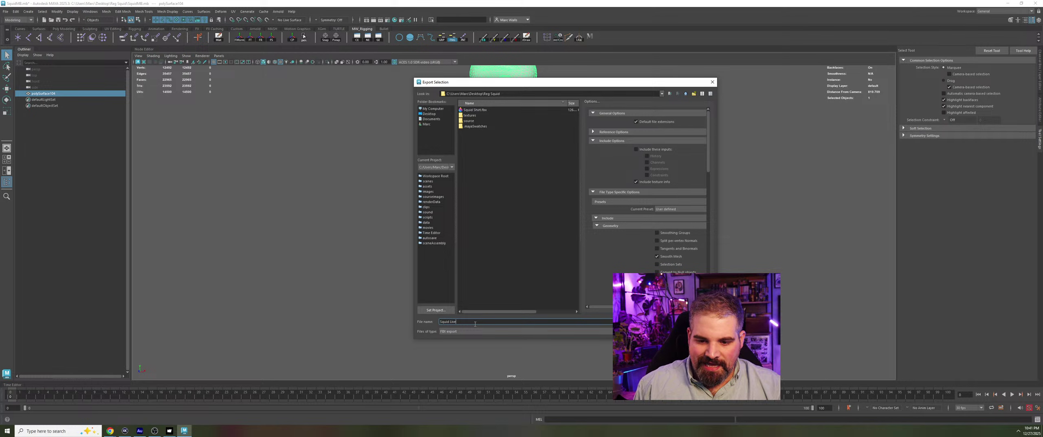
key(Return)
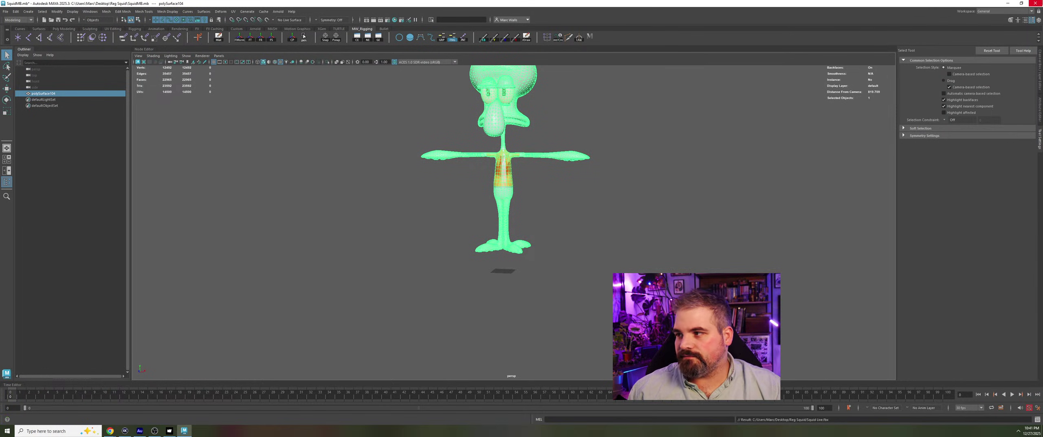
- Close Maya without saving the changes to the Squidward scene
click(1038, 3)
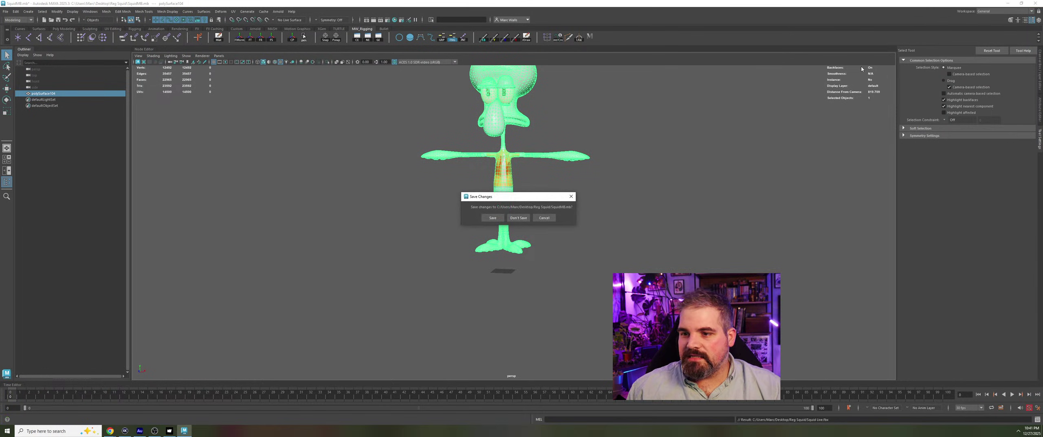
click(518, 218)
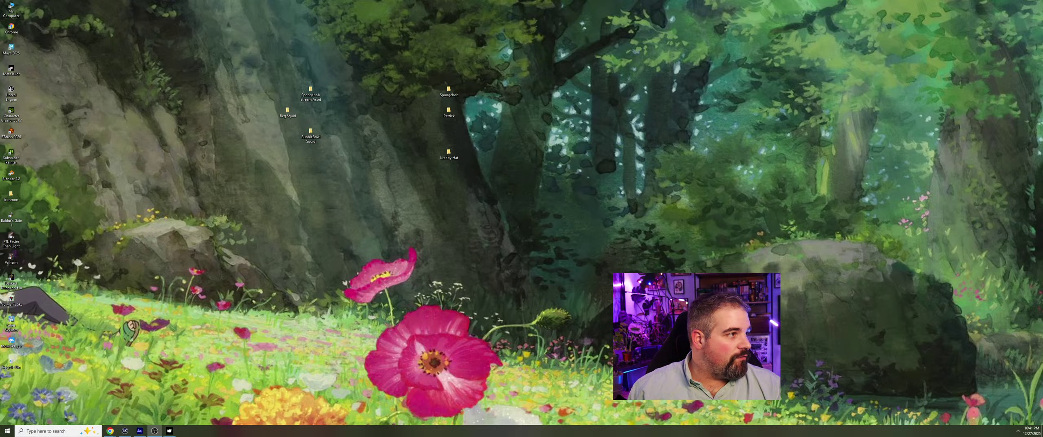
mouse_move(114, 430)
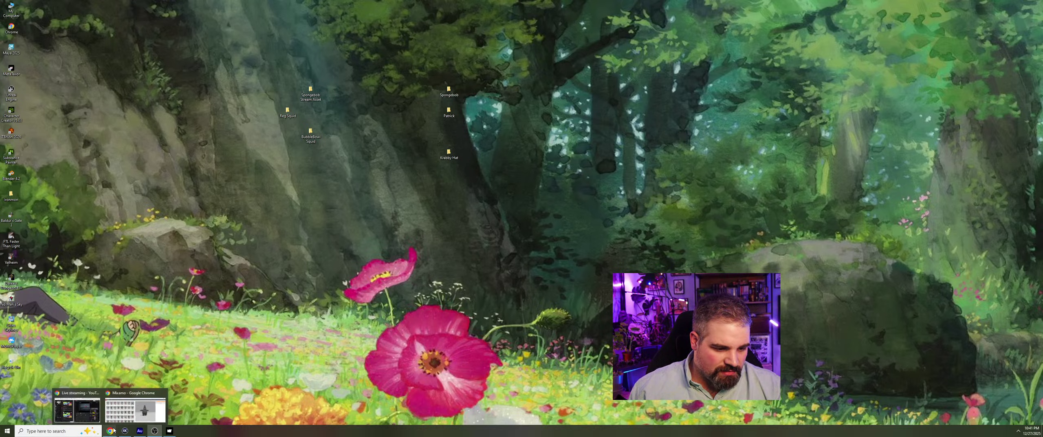
- Switch to Mixamo in Chrome and upload Squid Live.fbx from the desktop's Reg Squid folder, accepting its orientation
click(110, 403)
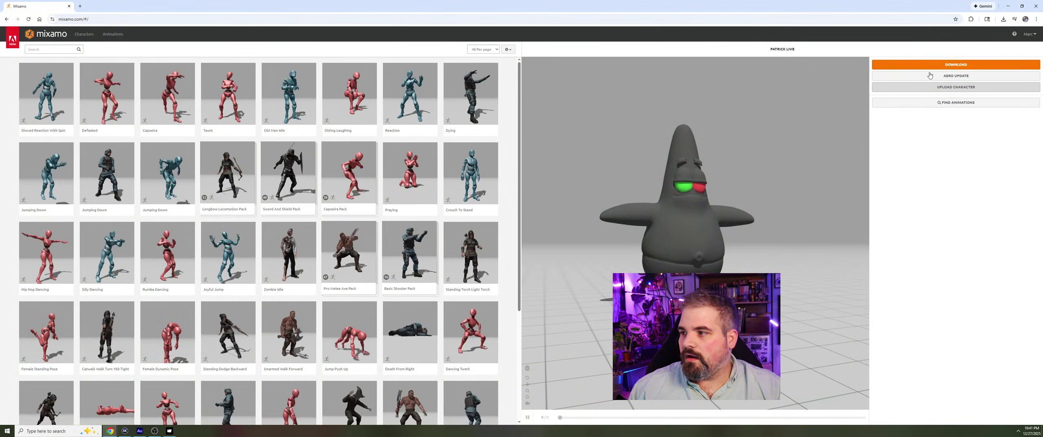
click(951, 87)
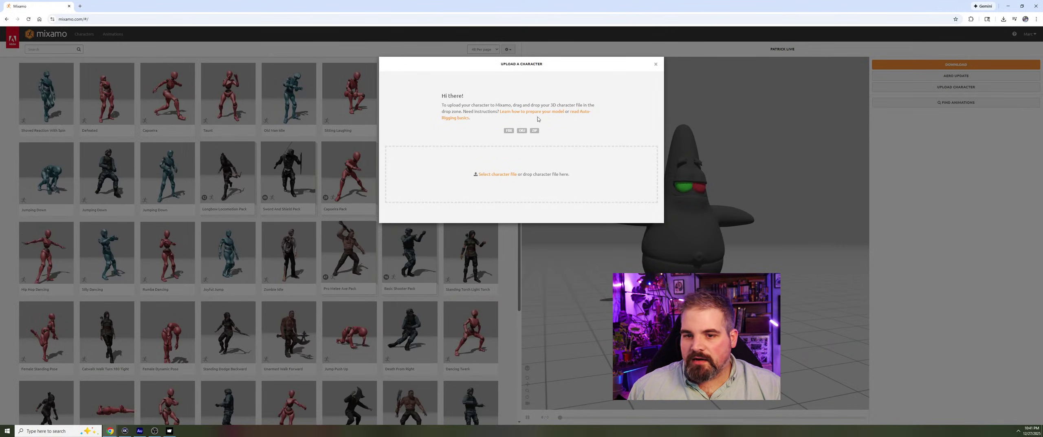
click(497, 174)
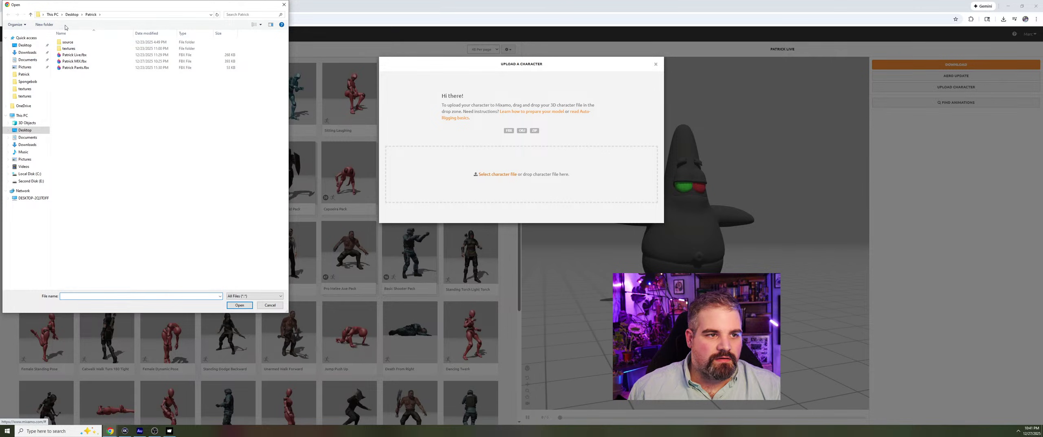
click(68, 15)
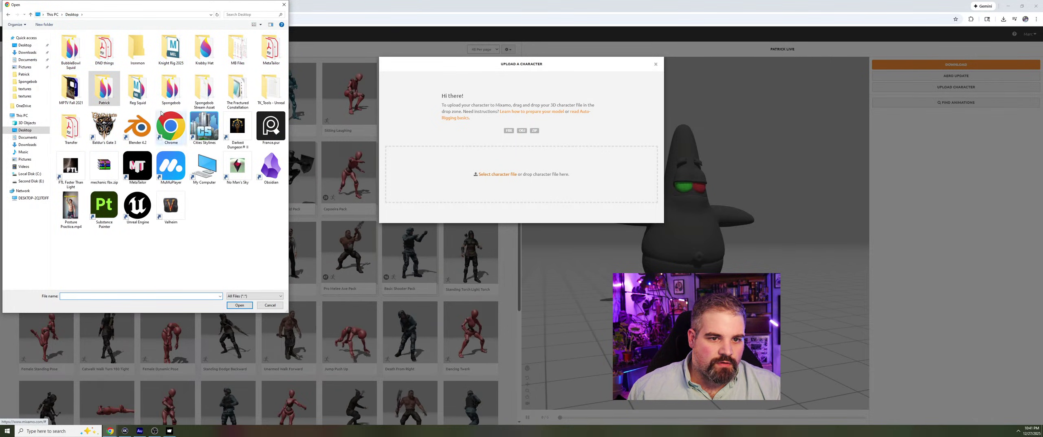
double_click(137, 88)
click(74, 61)
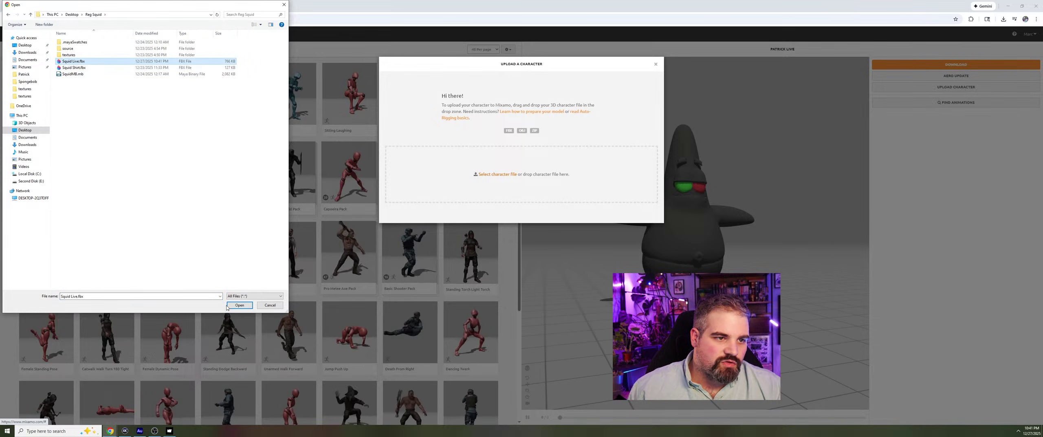
click(240, 305)
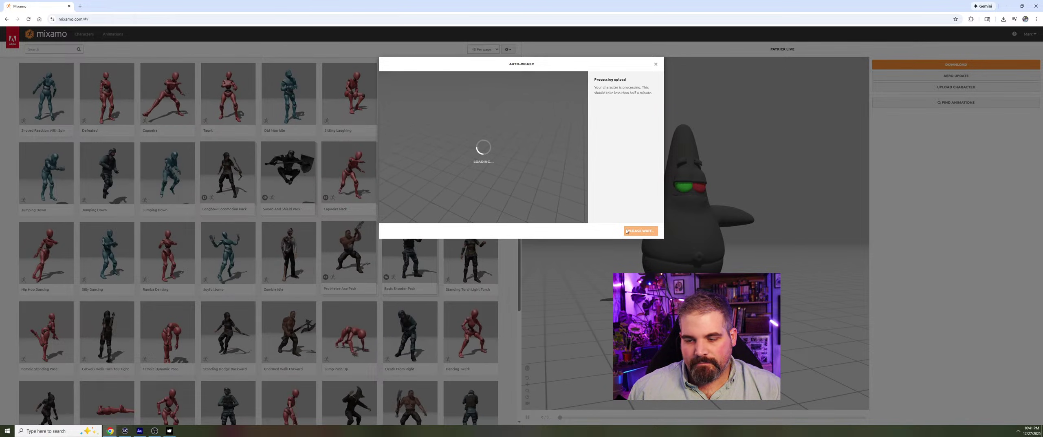
click(649, 230)
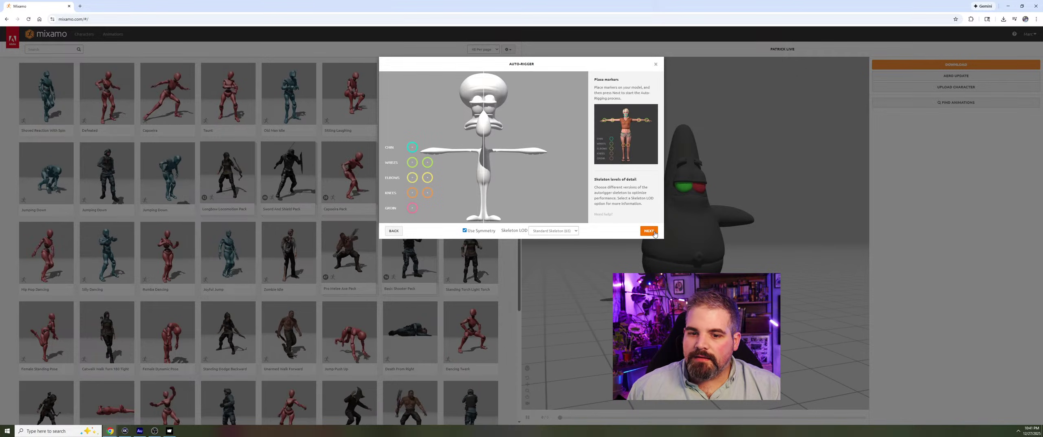
- Auto-rig Squidward with symmetric markers on the chin, wrists, elbows, knees and groin, and accept the result as the new character
drag(412, 148, 483, 130)
drag(412, 162, 445, 150)
mouse_move(412, 180)
mouse_down()
mouse_move(446, 174)
mouse_move(457, 151)
mouse_up()
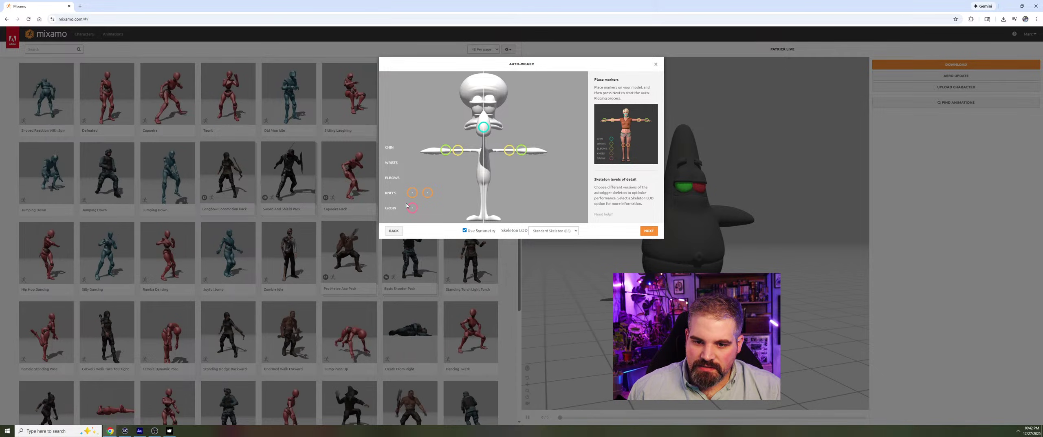
drag(426, 197, 483, 200)
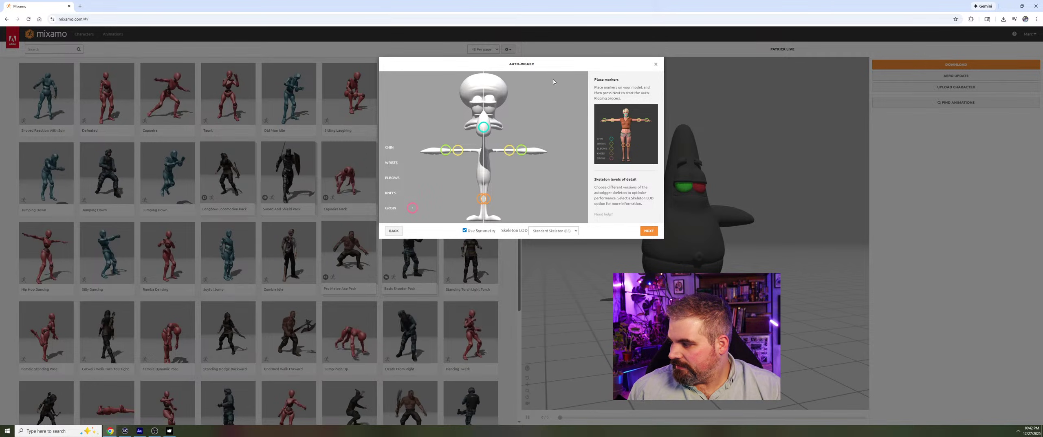
drag(412, 208, 485, 185)
click(649, 231)
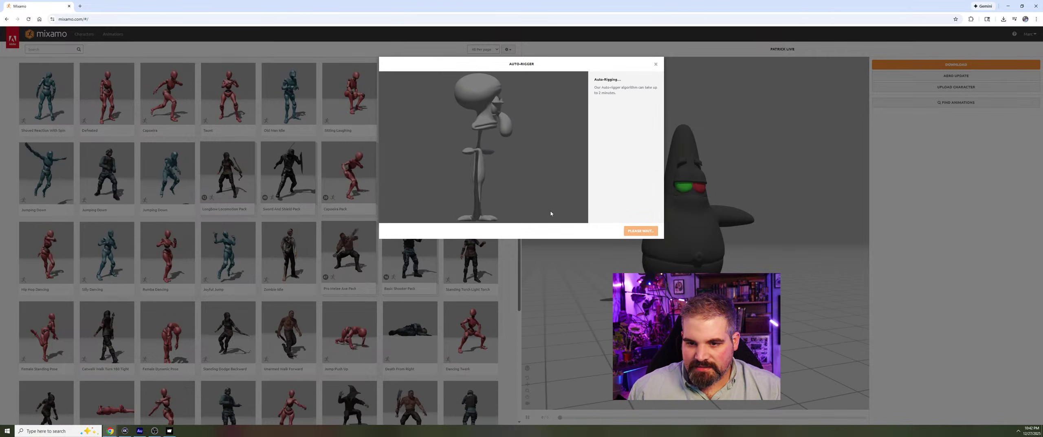
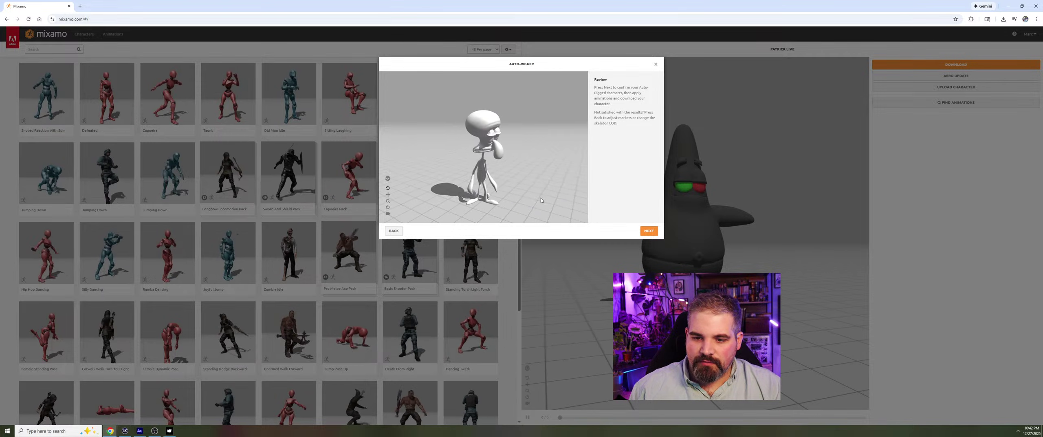
click(655, 231)
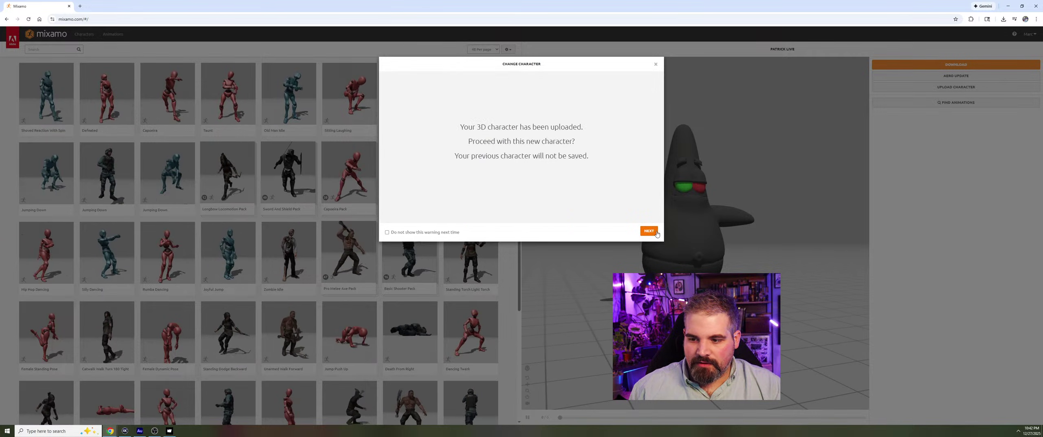
click(656, 231)
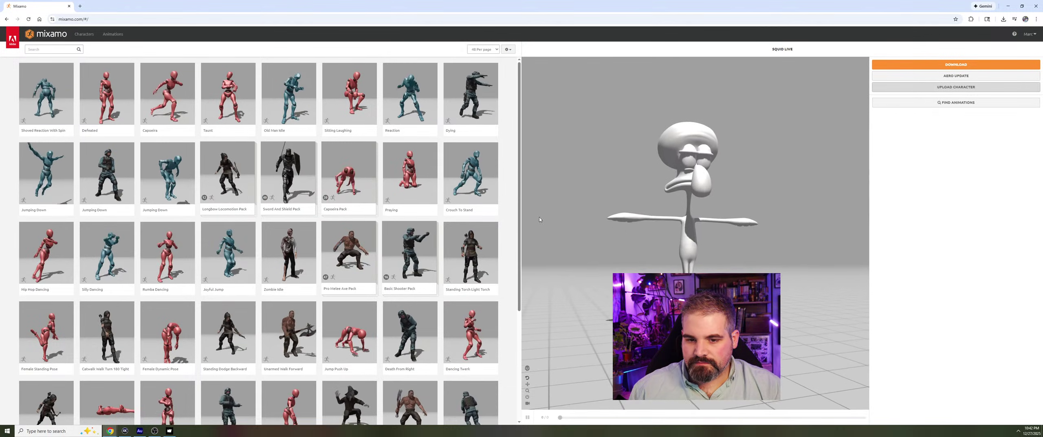
- Preview the Mma Kick, Standing Run Forward, Female Standing Pose and Hip Hop Dancing animations on Squidward and remove the applied animation
scroll(448, 286, down, 1)
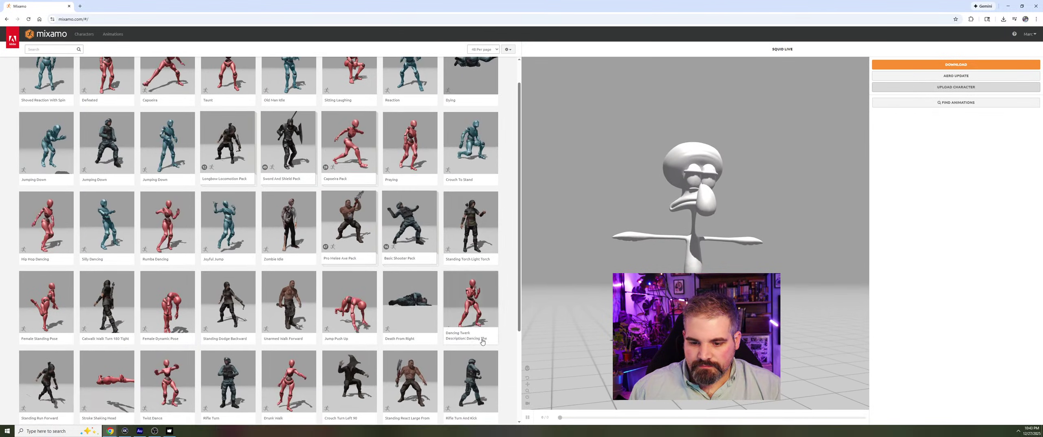
scroll(461, 342, down, 3)
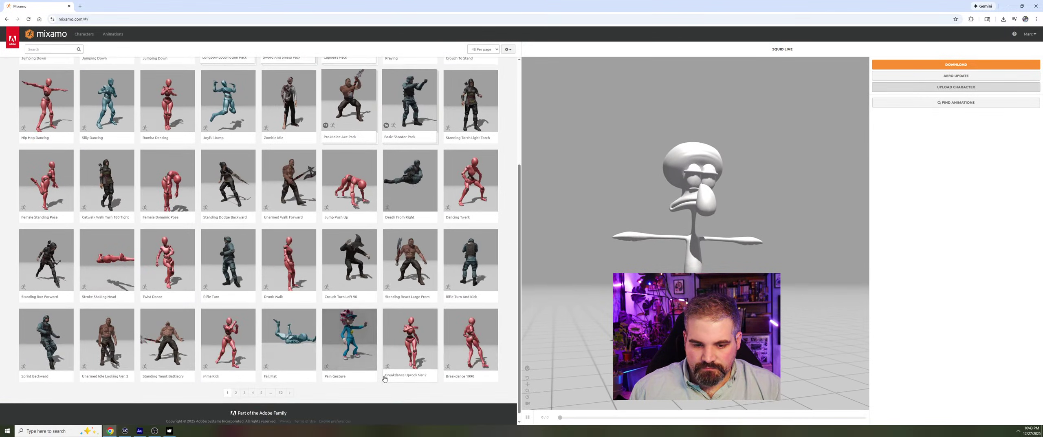
click(229, 342)
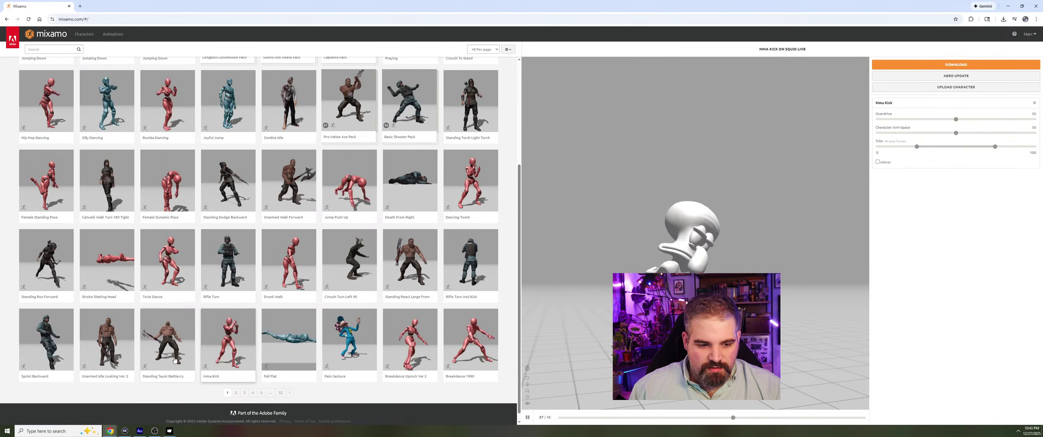
click(57, 294)
scroll(57, 294, down, 1)
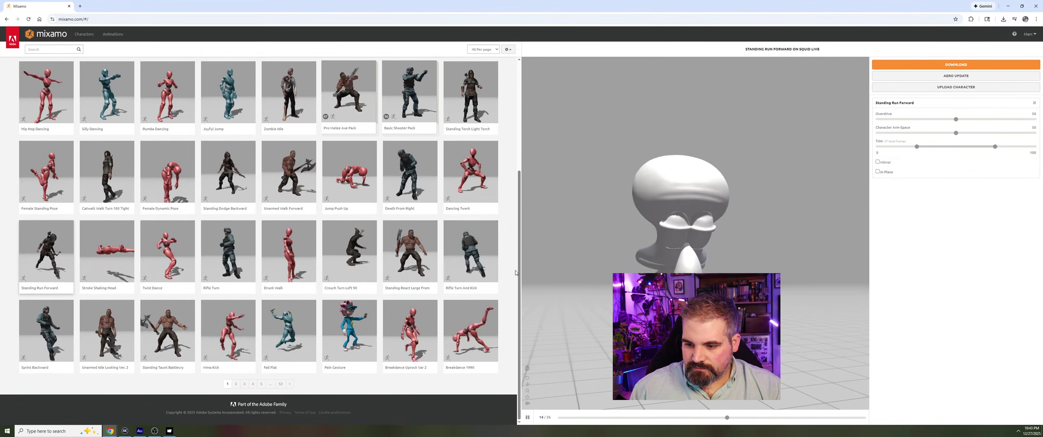
scroll(48, 204, up, 1)
click(46, 201)
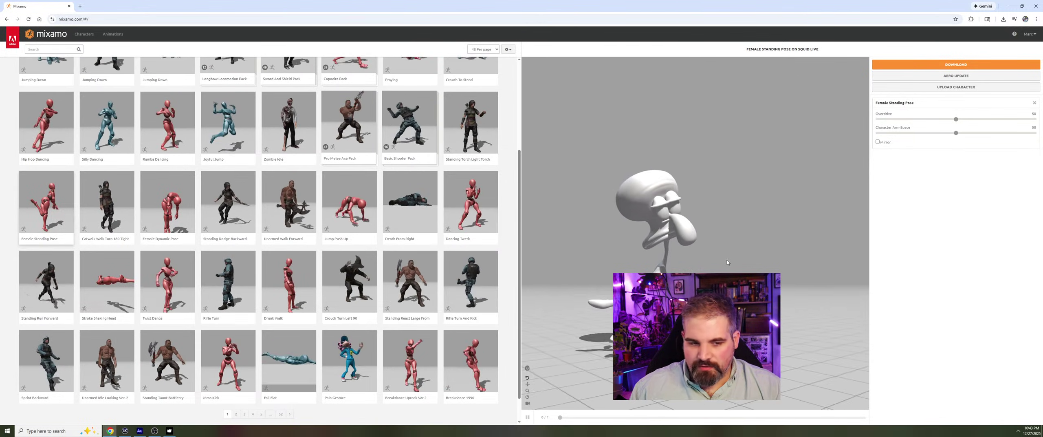
click(46, 122)
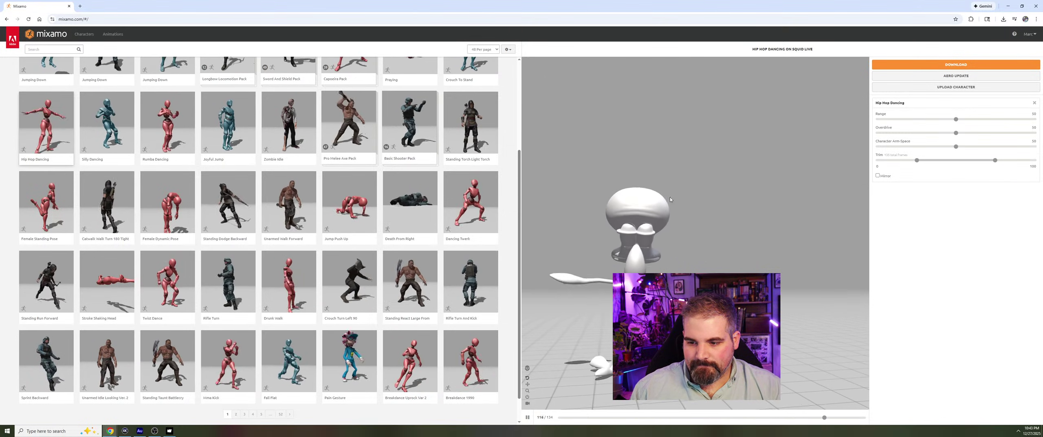
click(1033, 105)
- Download the rigged character in its original pose as a binary FBX named Squid MIX into the Reg Squid folder, and leave Mixamo
click(971, 65)
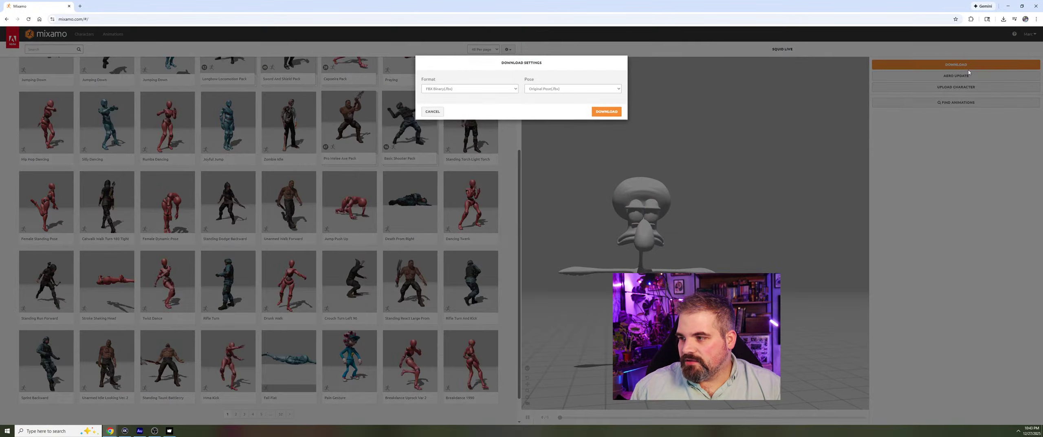
click(598, 113)
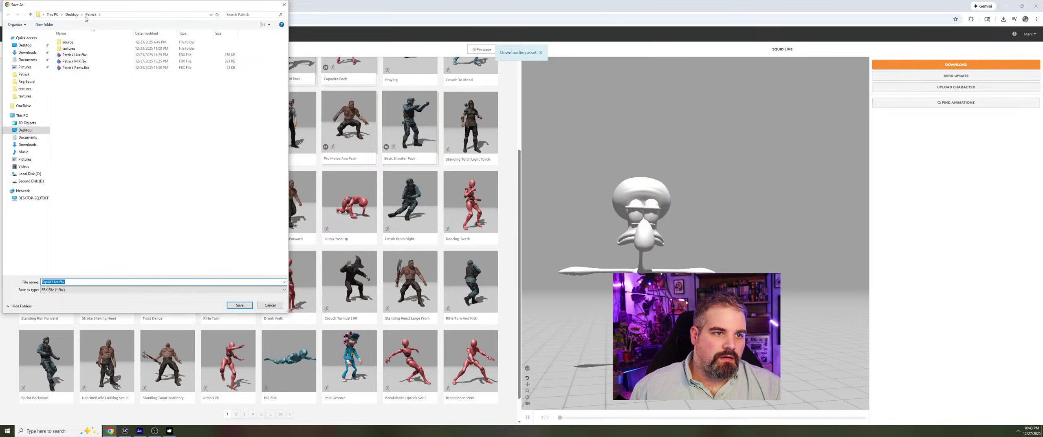
click(72, 14)
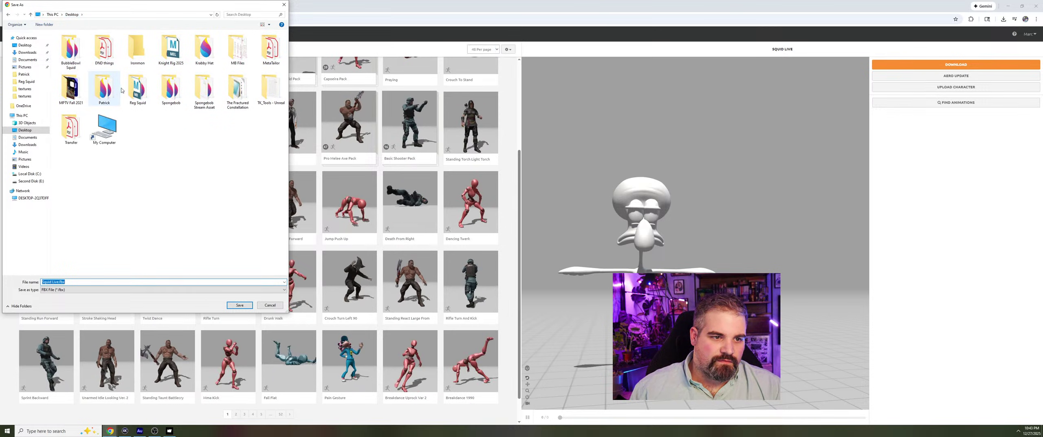
double_click(138, 91)
double_click(56, 282)
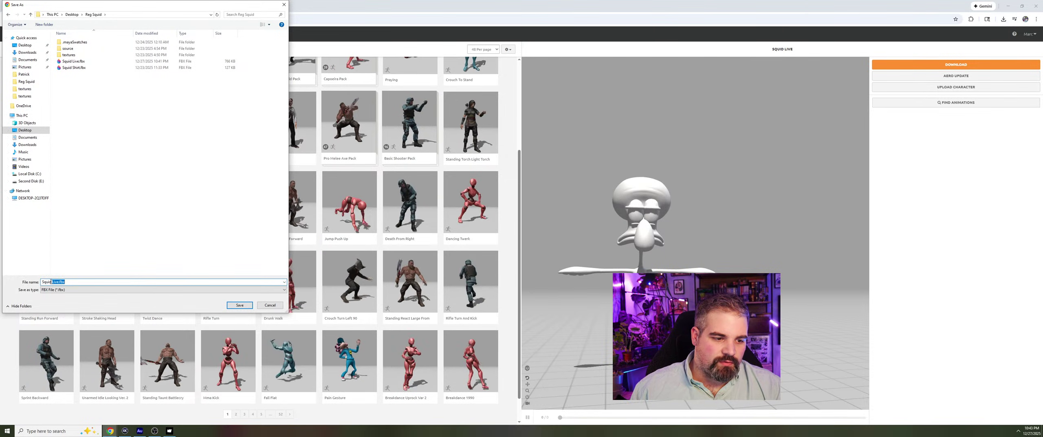
text(MIX)
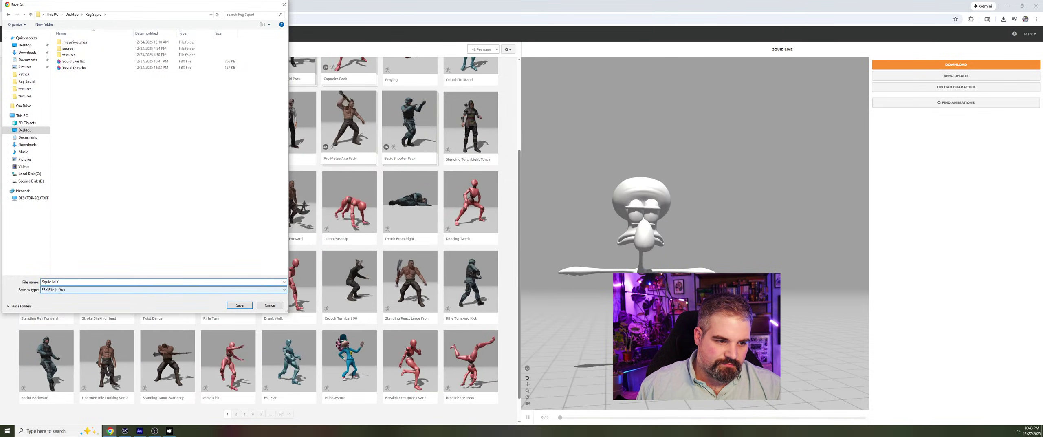
key(Return)
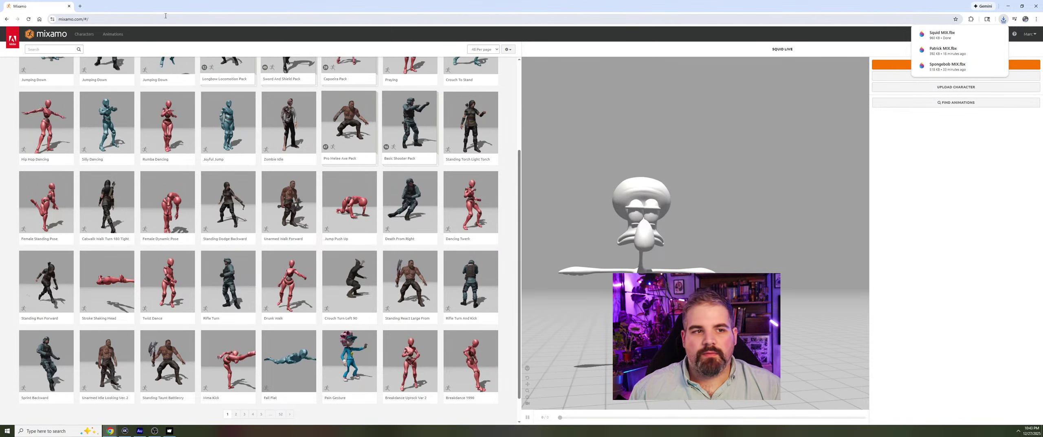
click(69, 6)
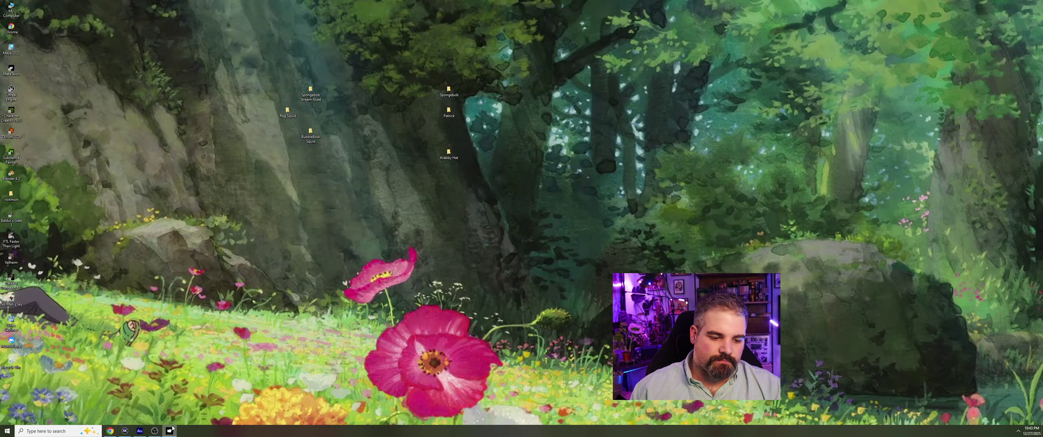
- Switch to Metatailor and create a project named squid mix with Squid MIX.fbx from the Reg Squid folder as the custom avatar
click(171, 430)
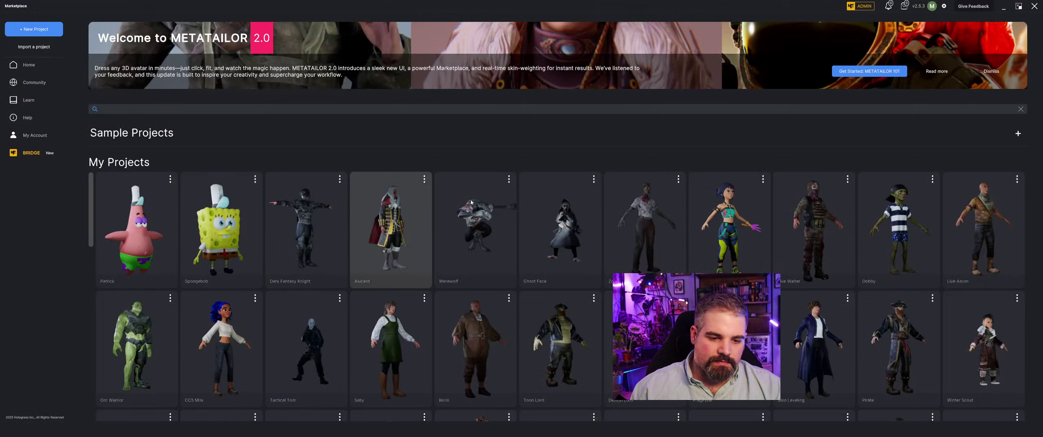
click(35, 30)
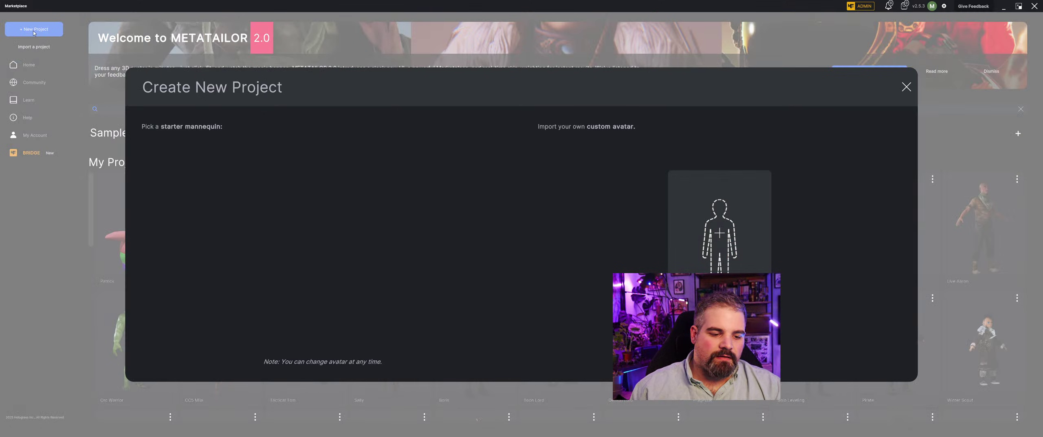
click(718, 259)
click(72, 15)
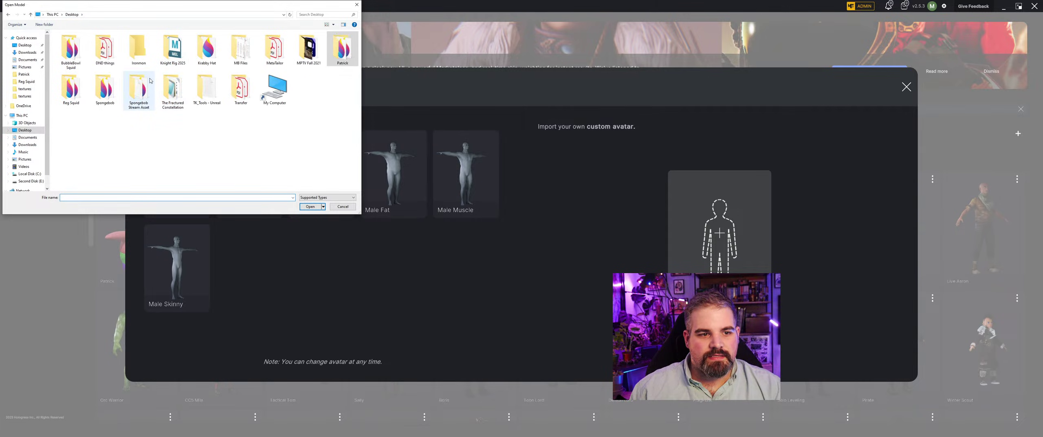
double_click(70, 88)
click(88, 61)
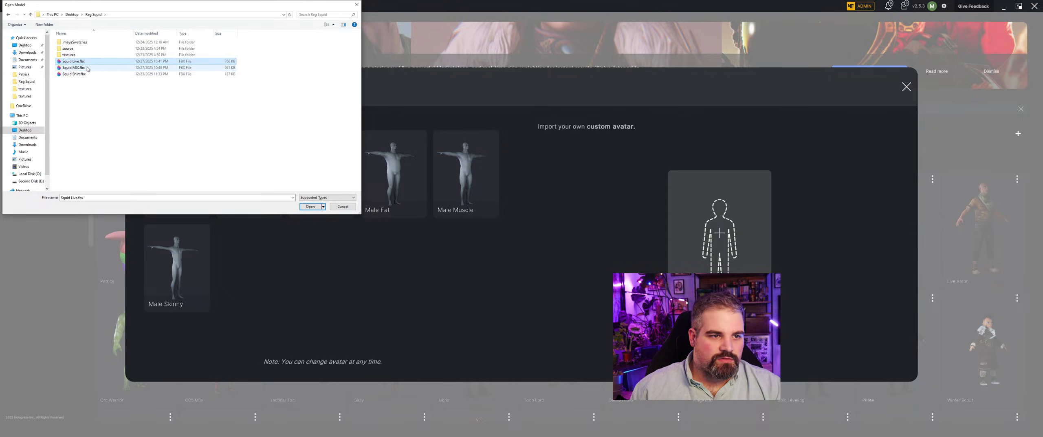
click(87, 68)
click(311, 206)
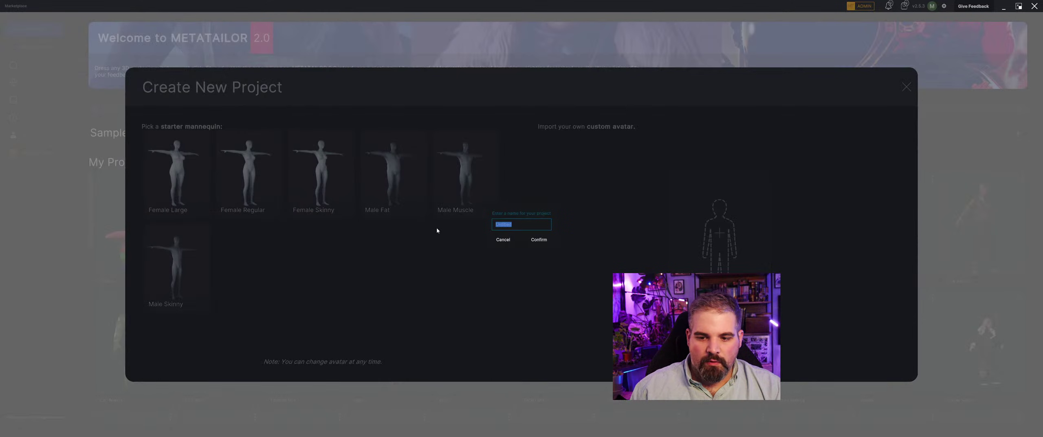
text(squid mix)
key(Return)
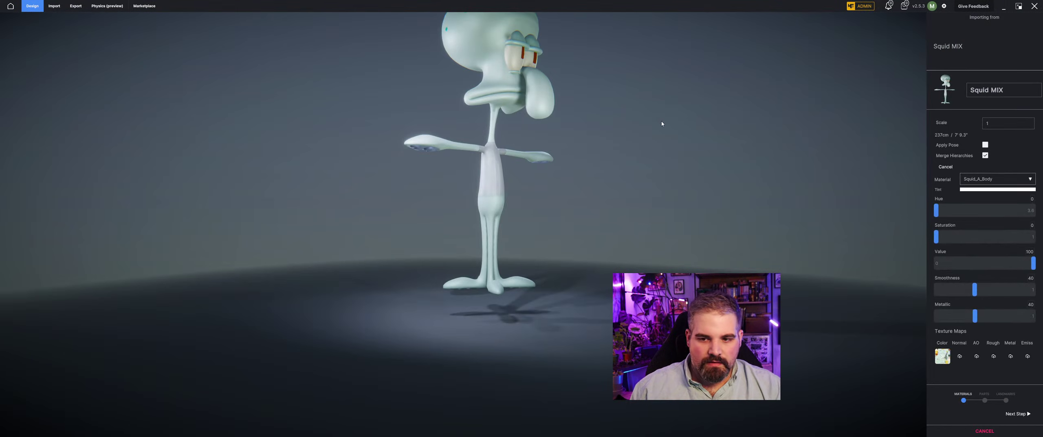
- Examine the imported Squidward avatar's whole body and the shading of its shirt area up close
right_drag(662, 124, 633, 131)
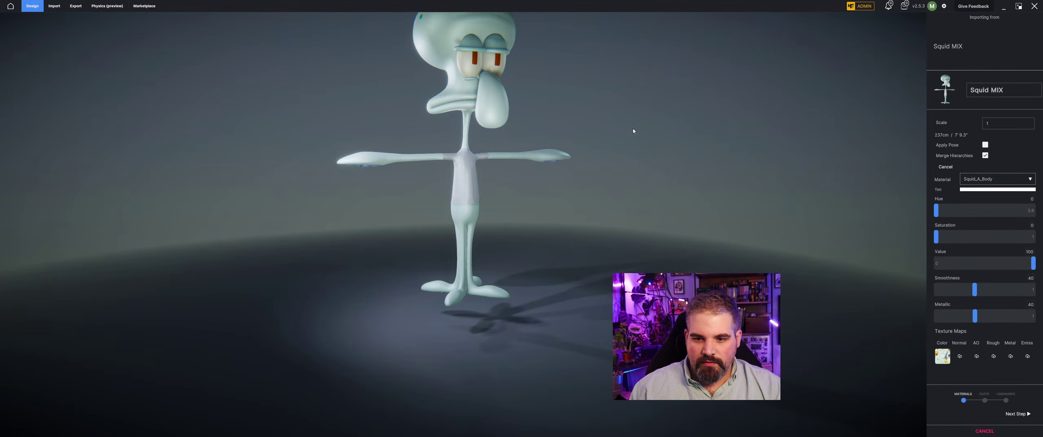
middle_drag(633, 130, 617, 166)
right_drag(616, 165, 609, 166)
scroll(296, 195, up, 3)
scroll(450, 214, up, 5)
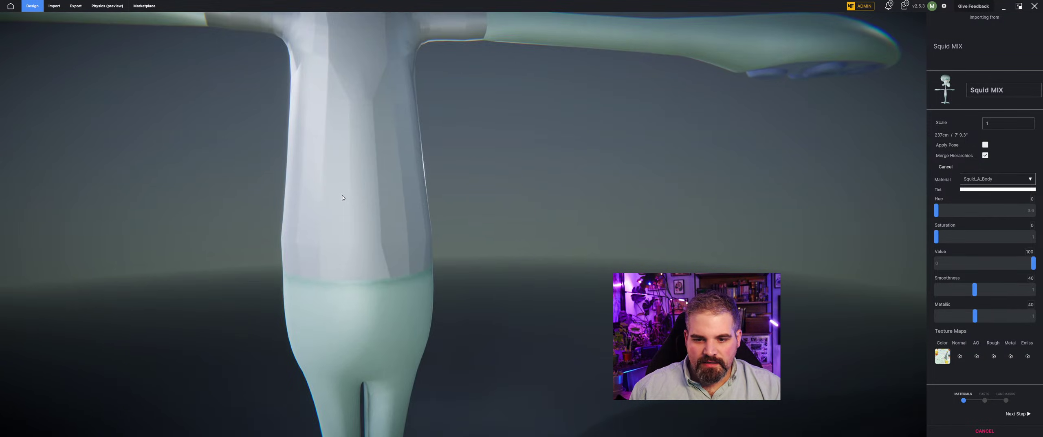
scroll(452, 216, down, 7)
middle_drag(485, 180, 465, 214)
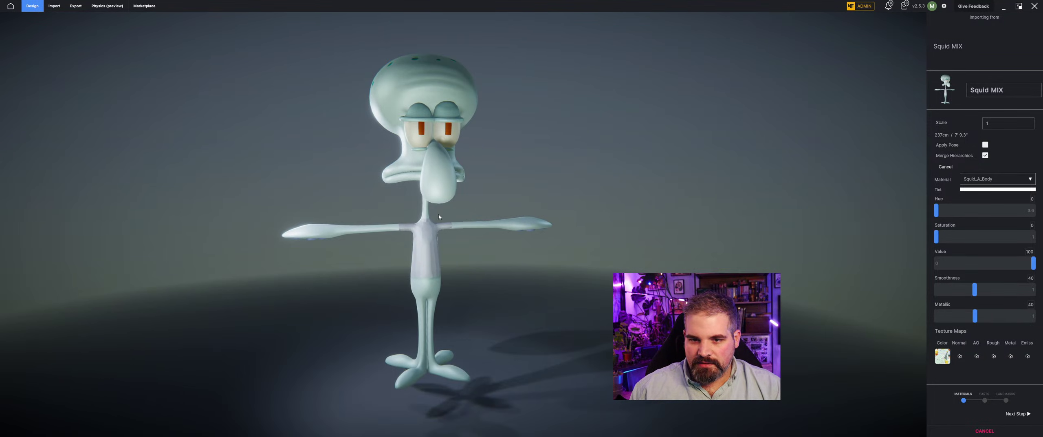
- Tint the Squid_B_Body material pale green to match the skin, with hue 151, saturation 8 and value 90
mouse_move(464, 214)
right_down()
mouse_move(566, 209)
mouse_move(454, 211)
right_up()
scroll(454, 212, up, 2)
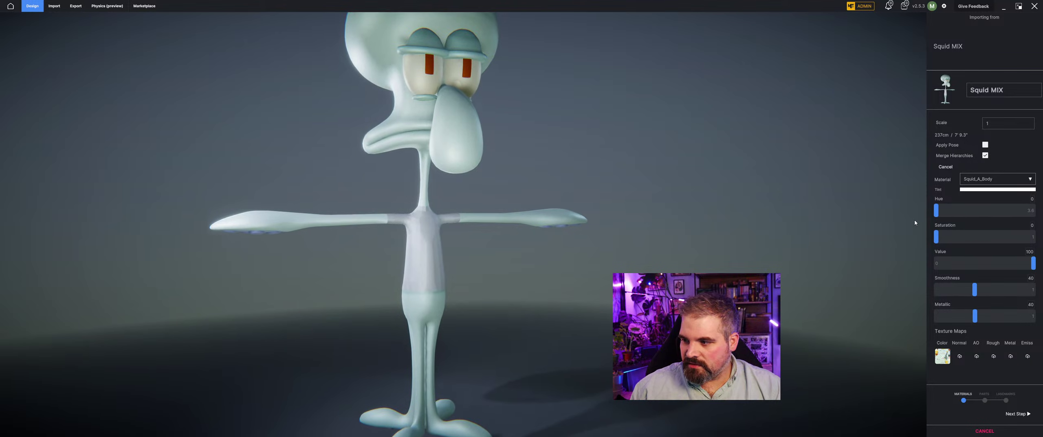
click(995, 181)
click(986, 202)
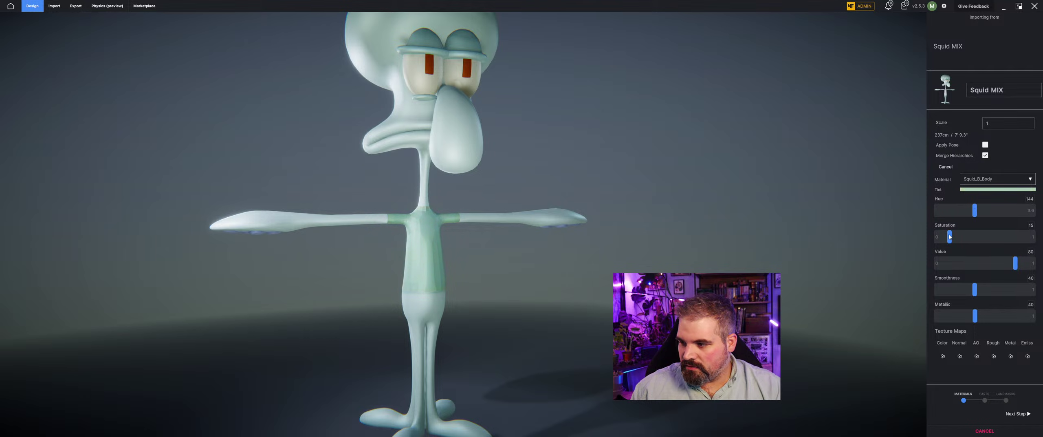
drag(950, 237, 973, 236)
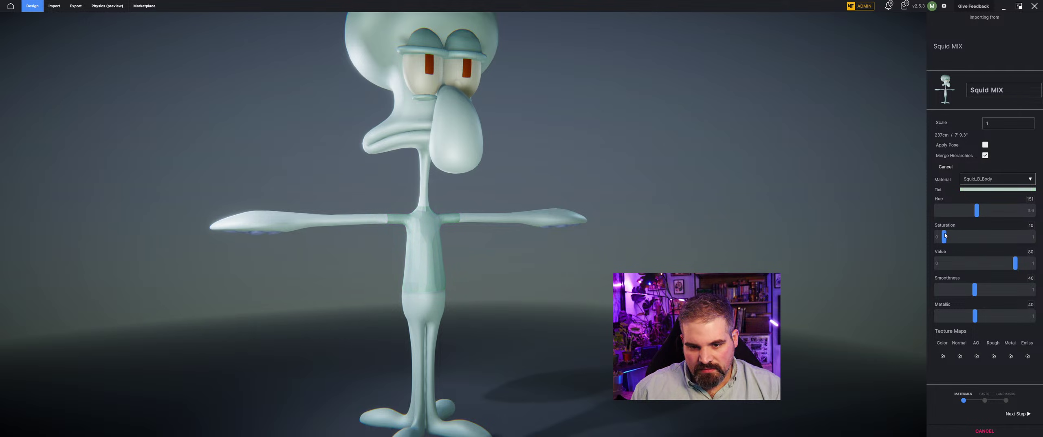
middle_drag(444, 253, 472, 289)
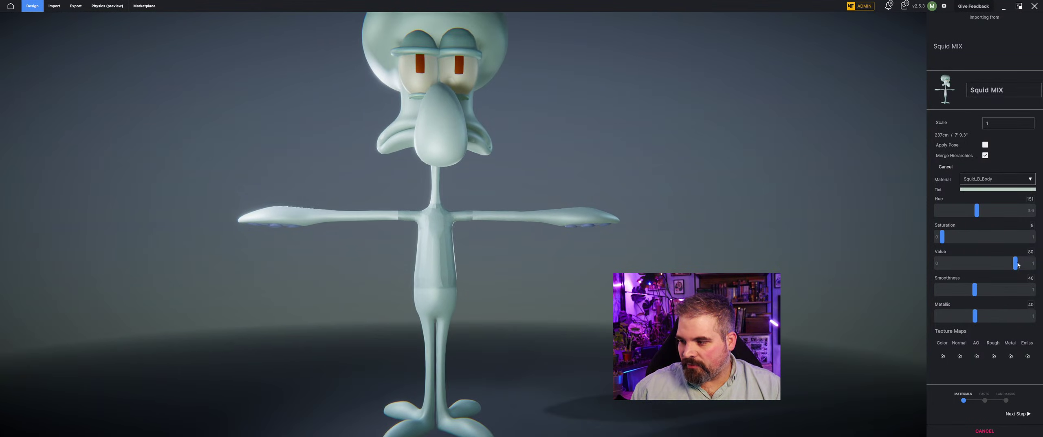
mouse_move(1018, 264)
mouse_down()
mouse_move(1040, 267)
mouse_move(1019, 265)
mouse_move(1031, 265)
mouse_up()
middle_drag(542, 435, 423, 247)
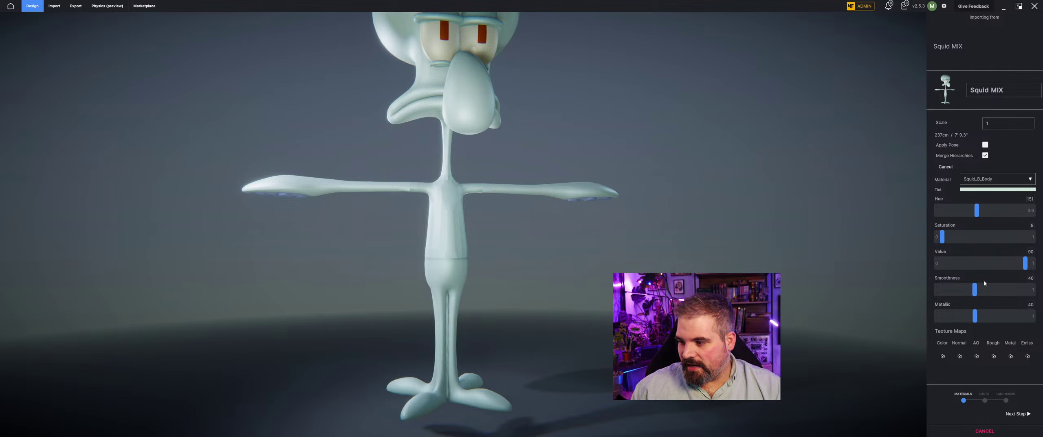
- Continue to the landmarks without extracting any clothing and raise the Nose_Tip landmark on the front of the nose
click(1018, 414)
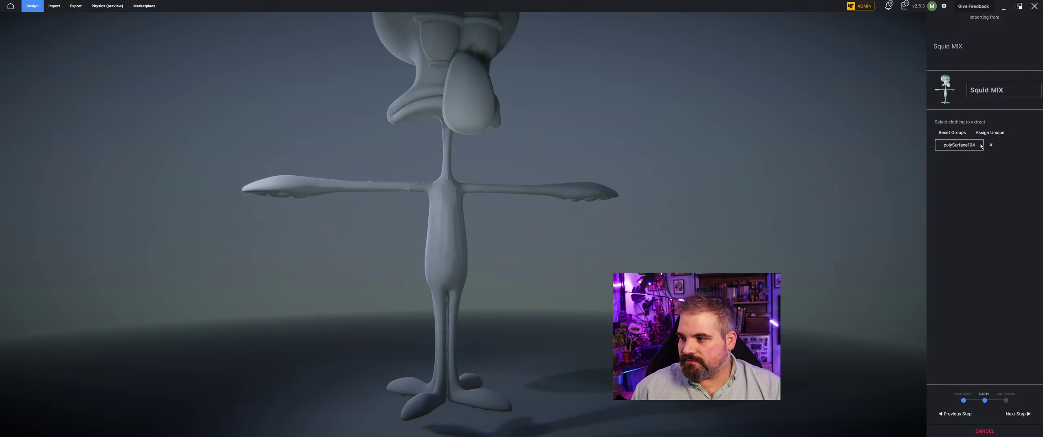
click(1017, 413)
drag(189, 153, 324, 141)
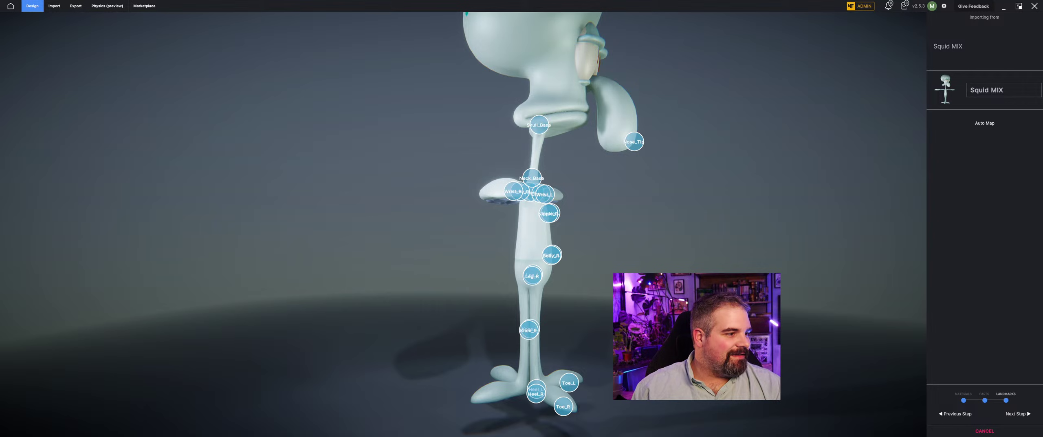
drag(579, 156, 553, 166)
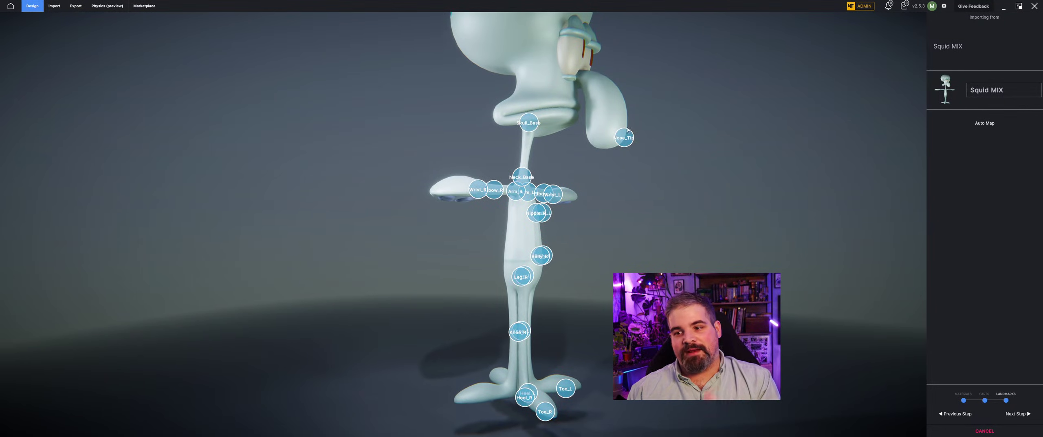
drag(627, 130, 692, 149)
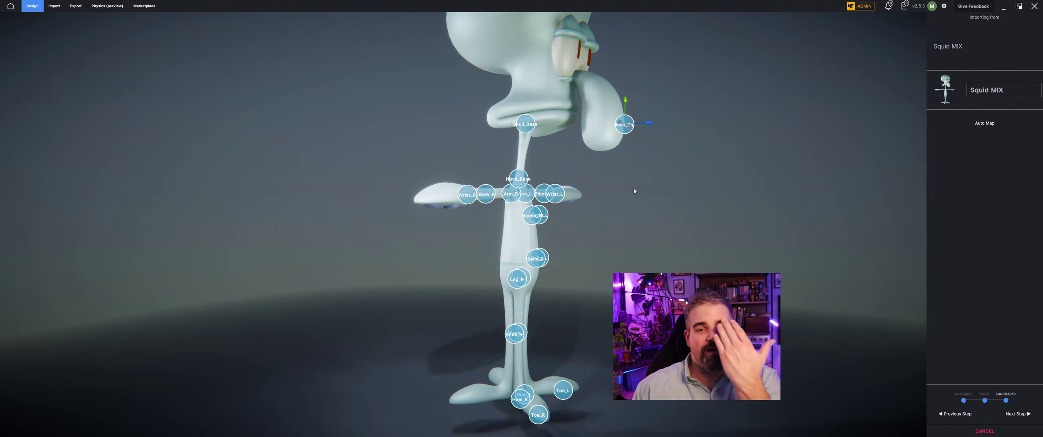
- Check the body landmarks from the front and side, and finish importing the Squidward avatar
drag(482, 211, 515, 212)
drag(530, 171, 489, 107)
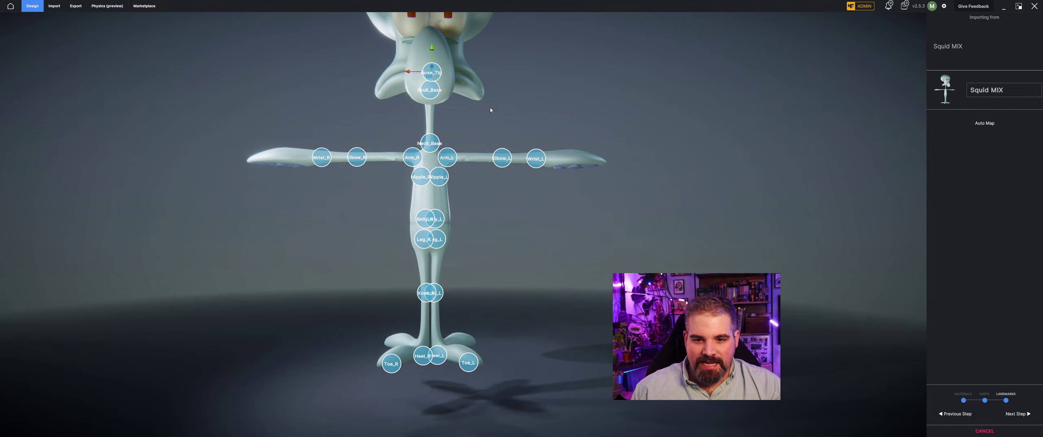
drag(501, 166, 571, 138)
drag(603, 192, 558, 163)
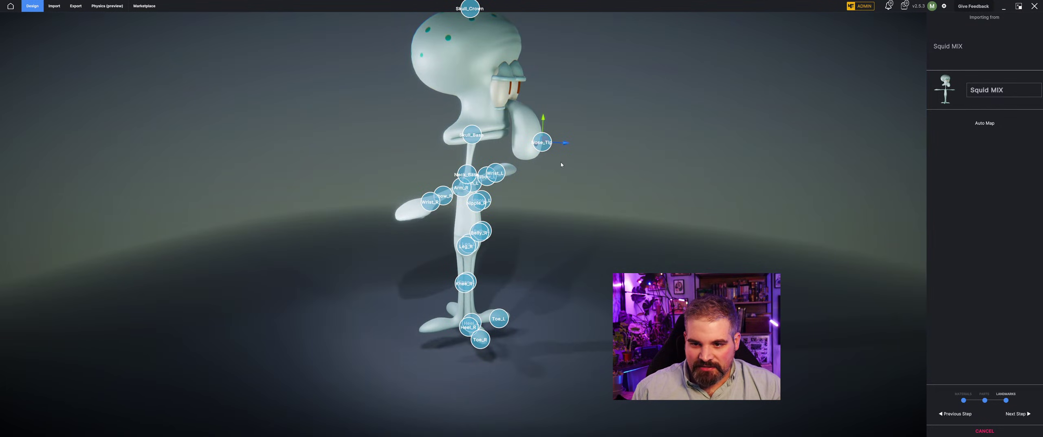
click(1029, 411)
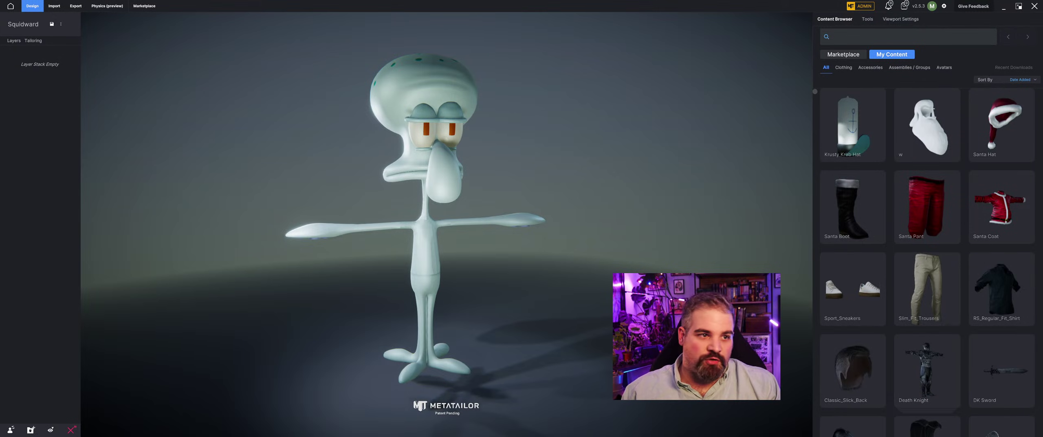
- Import Squid Shirt.fbx from the Reg Squid folder as a cloth item
click(54, 6)
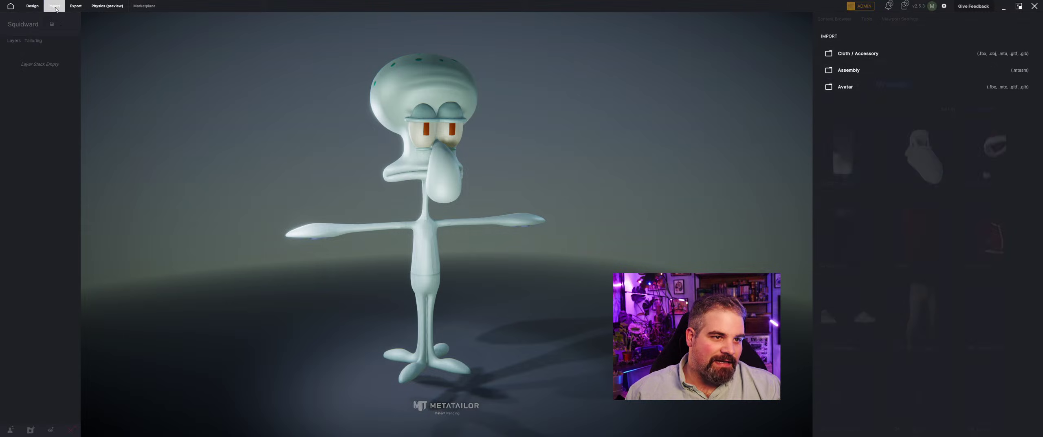
click(880, 55)
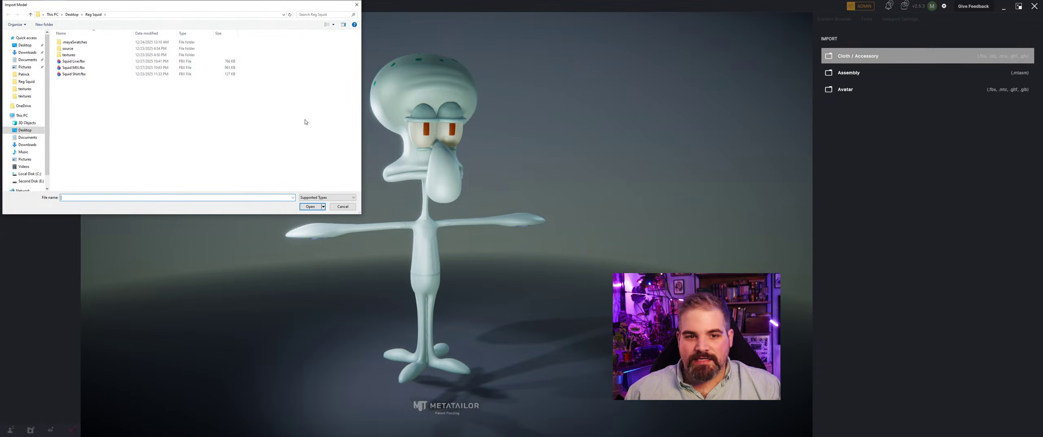
click(74, 74)
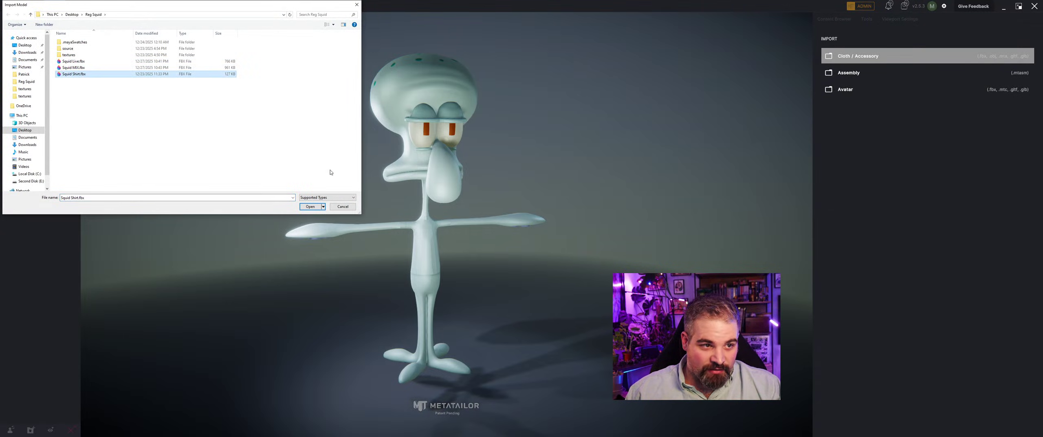
click(311, 206)
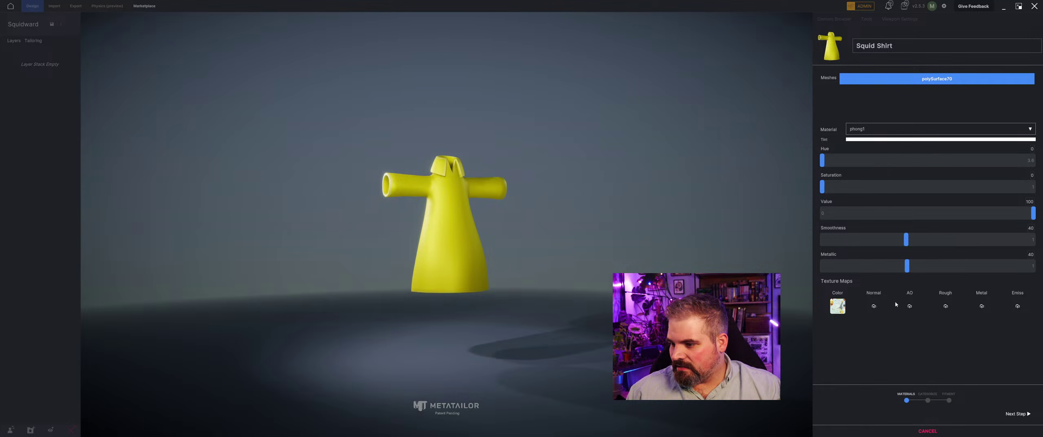
- Give the Squid Shirt material a darker orange, matte look with saturation 27, value 77 and smoothness 0
drag(824, 186, 795, 198)
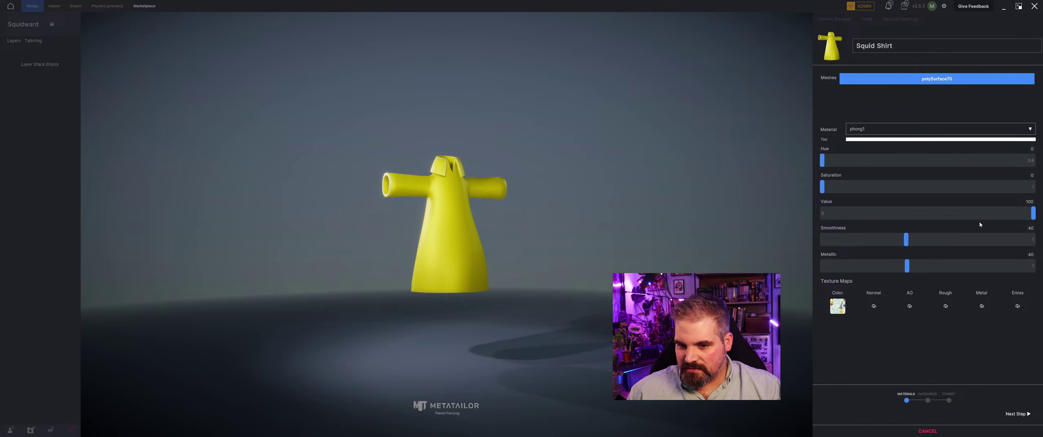
drag(1037, 215, 999, 212)
drag(823, 186, 888, 188)
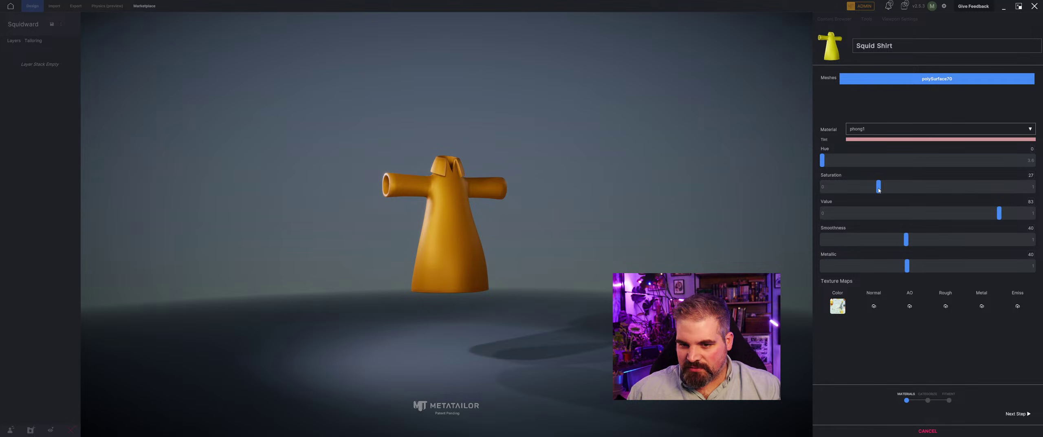
drag(999, 215, 985, 217)
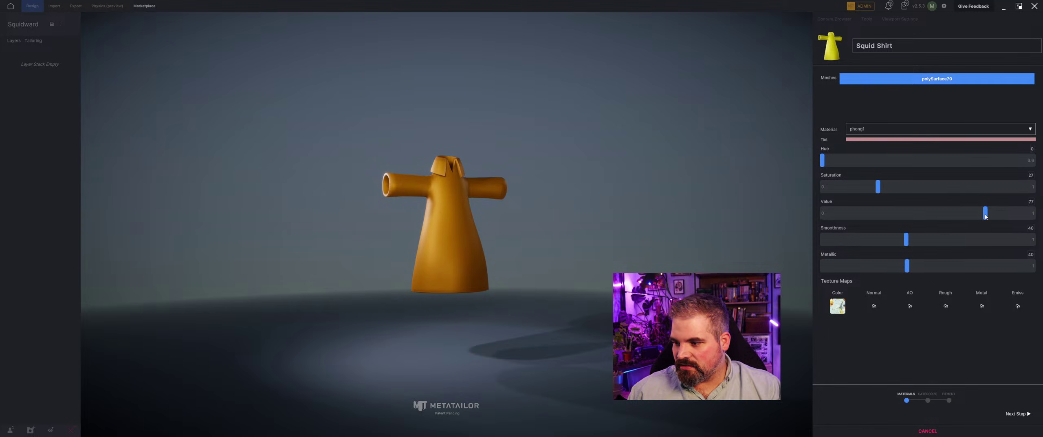
middle_drag(631, 149, 696, 165)
mouse_move(696, 165)
mouse_down()
mouse_move(743, 172)
mouse_move(712, 169)
mouse_up()
drag(561, 228, 543, 231)
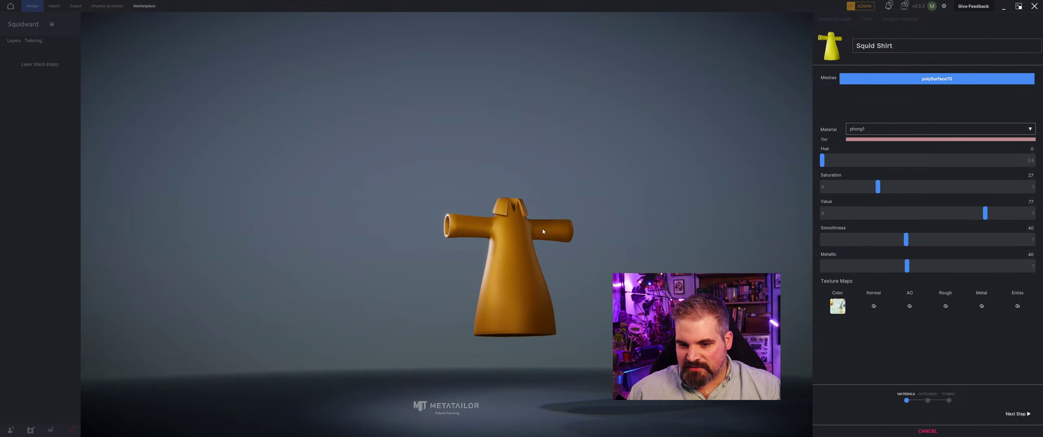
drag(906, 238, 804, 247)
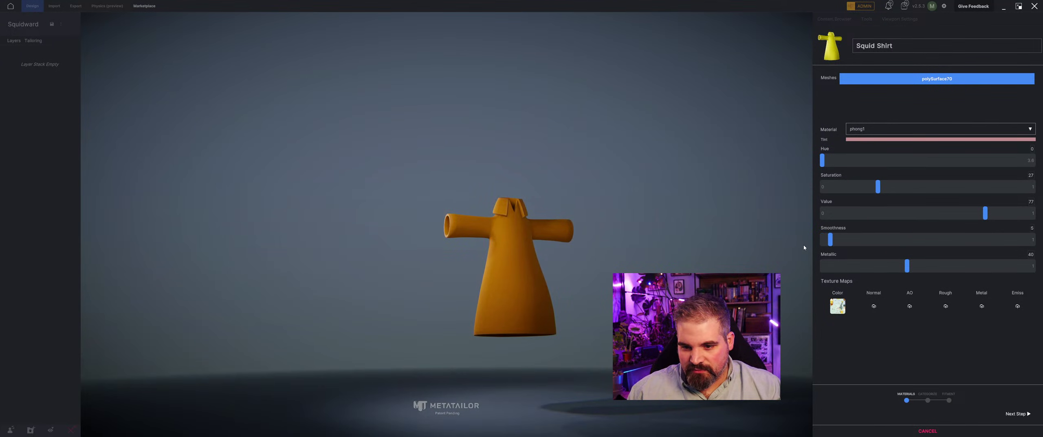
drag(183, 193, 657, 181)
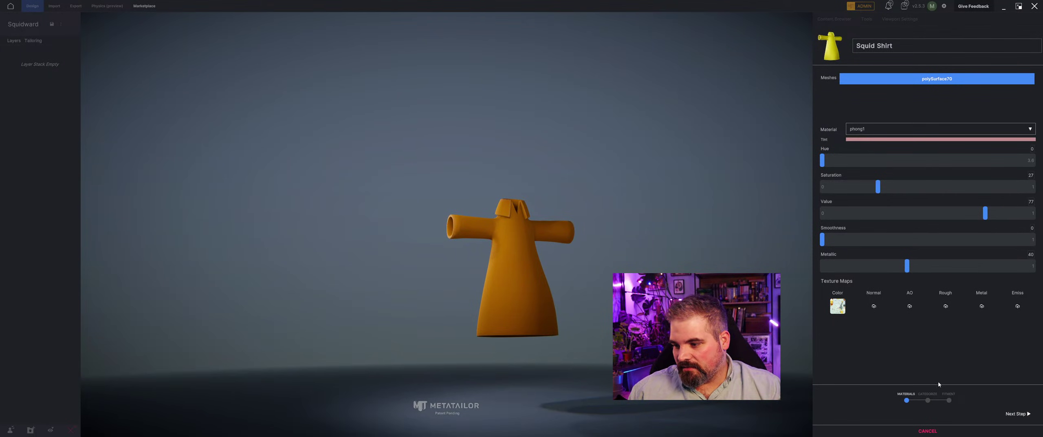
- Categorize the Squid Shirt under Shirts, keep its source dimensions, and finish the import to fit it on Squidward
click(1017, 413)
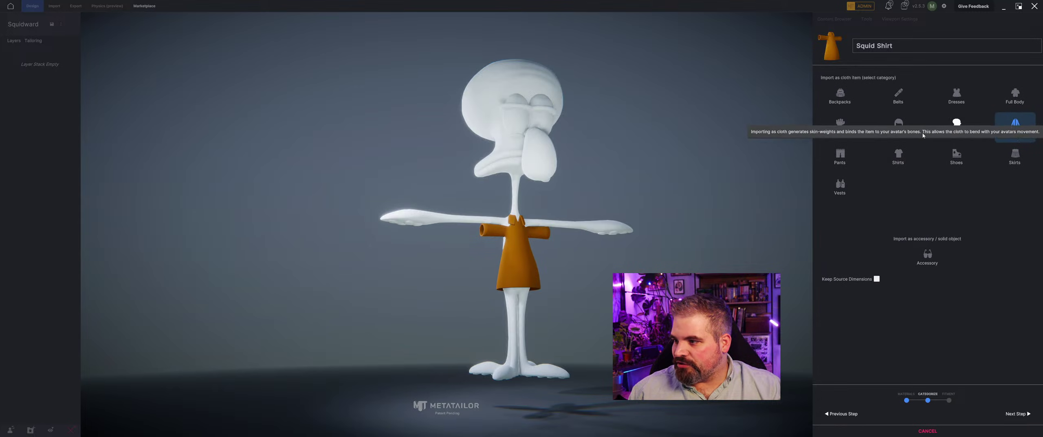
click(898, 156)
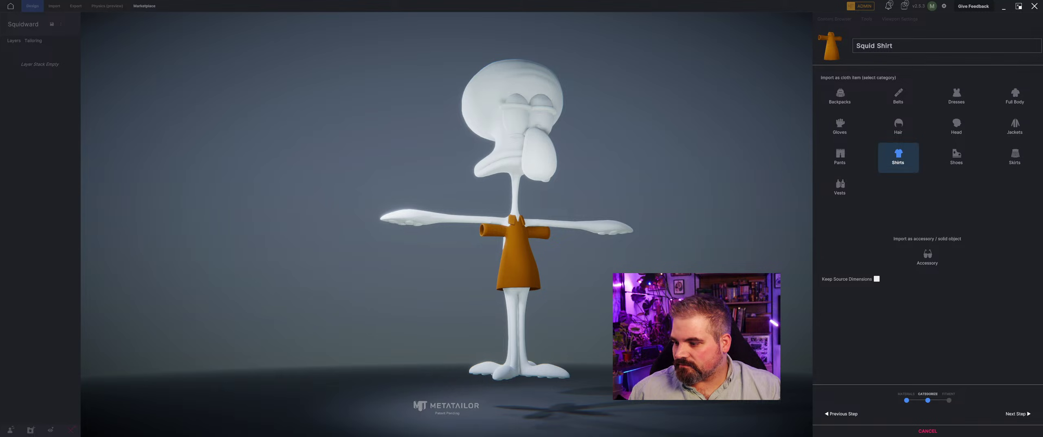
click(876, 278)
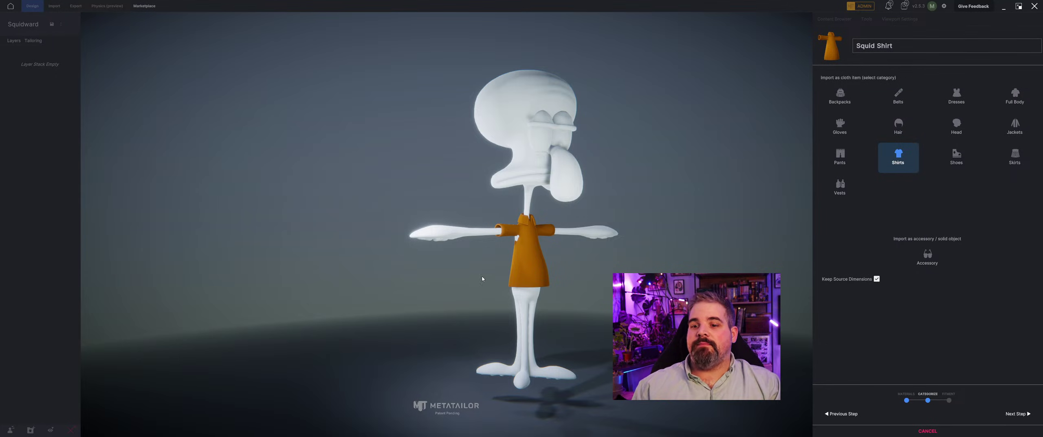
middle_drag(481, 277, 528, 286)
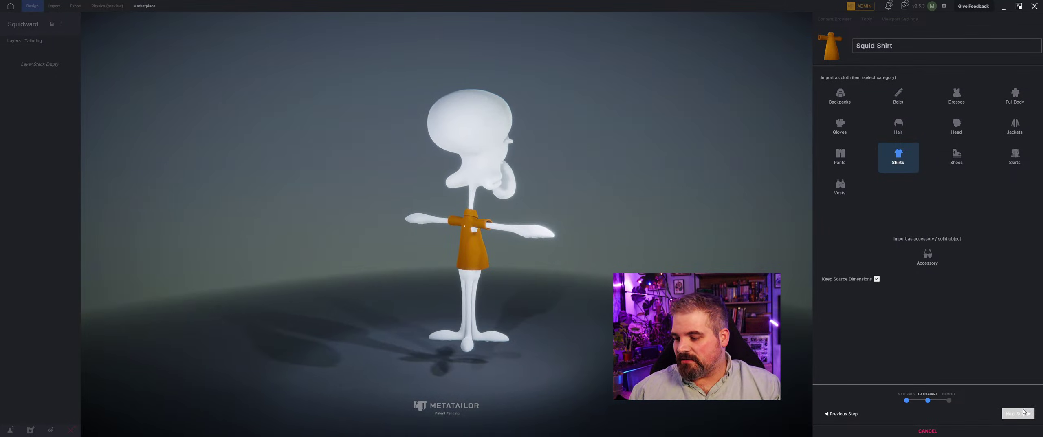
click(1018, 411)
middle_drag(562, 219, 480, 292)
click(1018, 413)
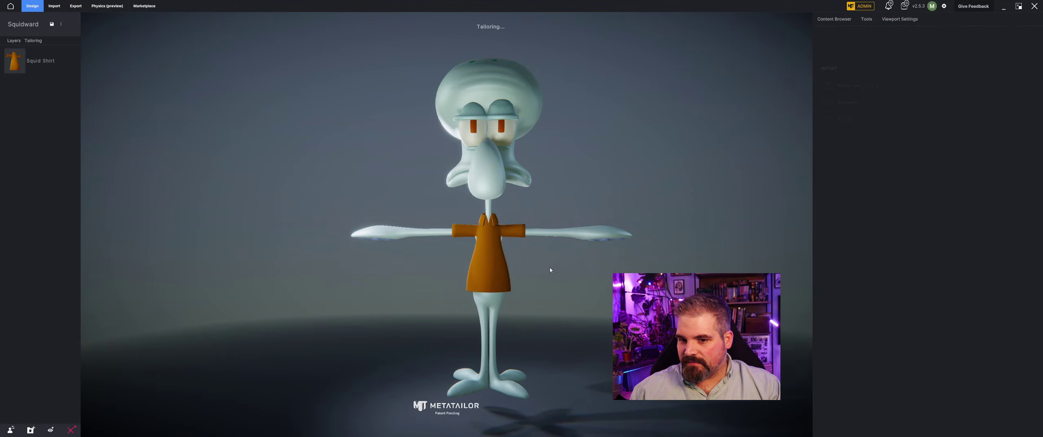
middle_drag(549, 268, 568, 303)
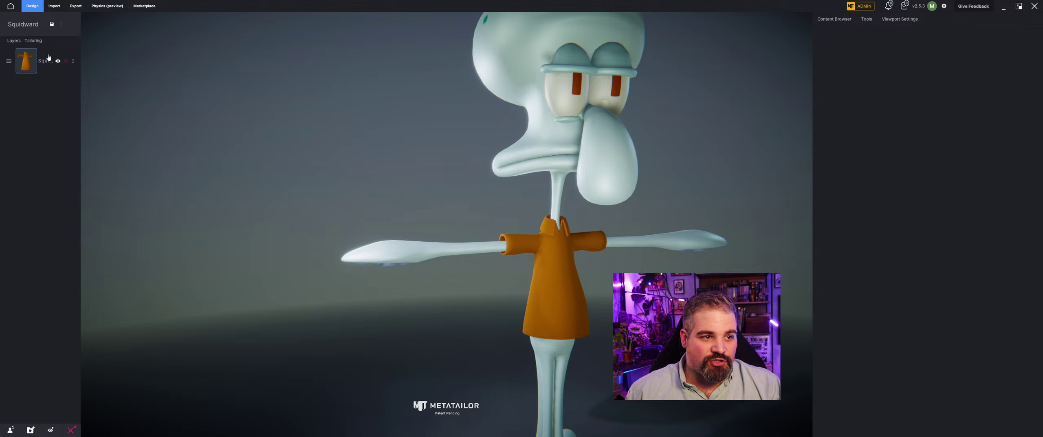
- Remove the Squid Shirt from the avatar and import BB Coat.fbx from the BubbleBowl Squid folder as a cloth item
click(67, 62)
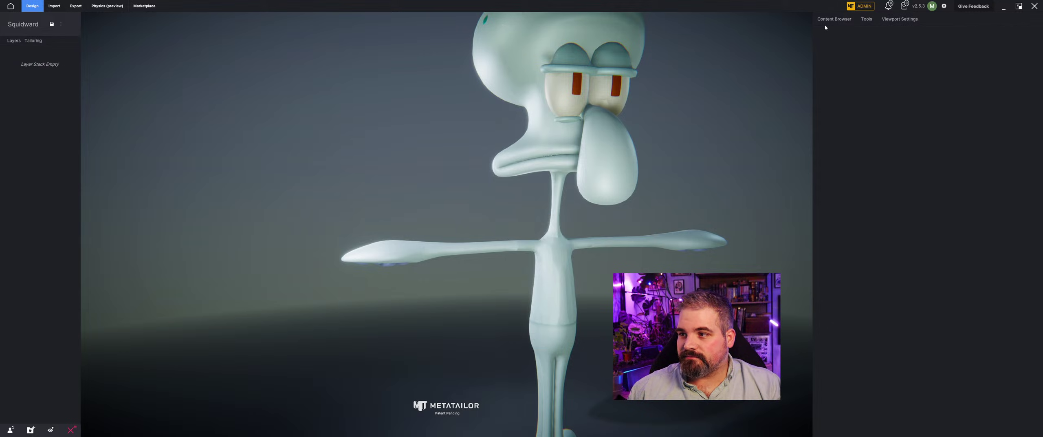
click(54, 5)
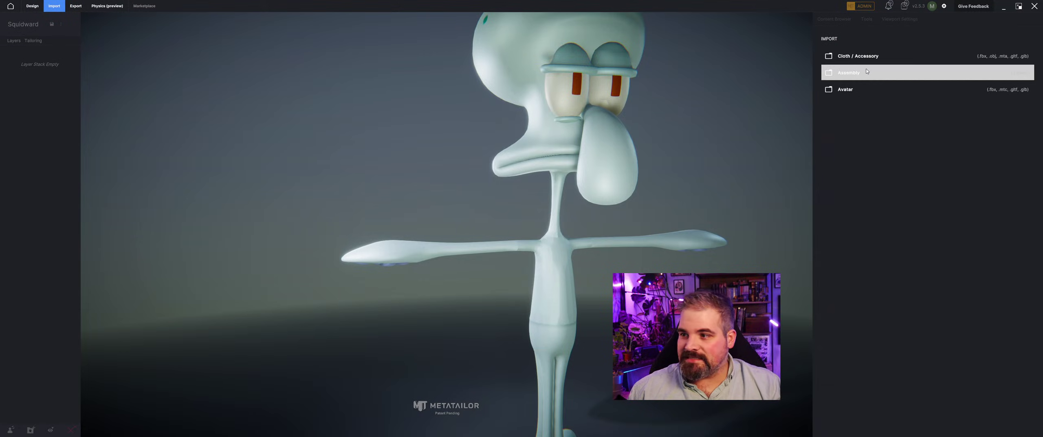
click(858, 55)
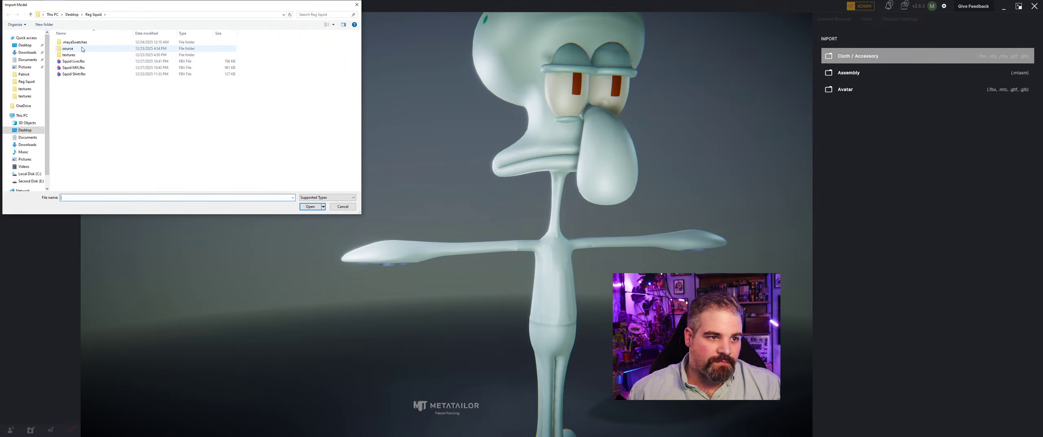
click(72, 14)
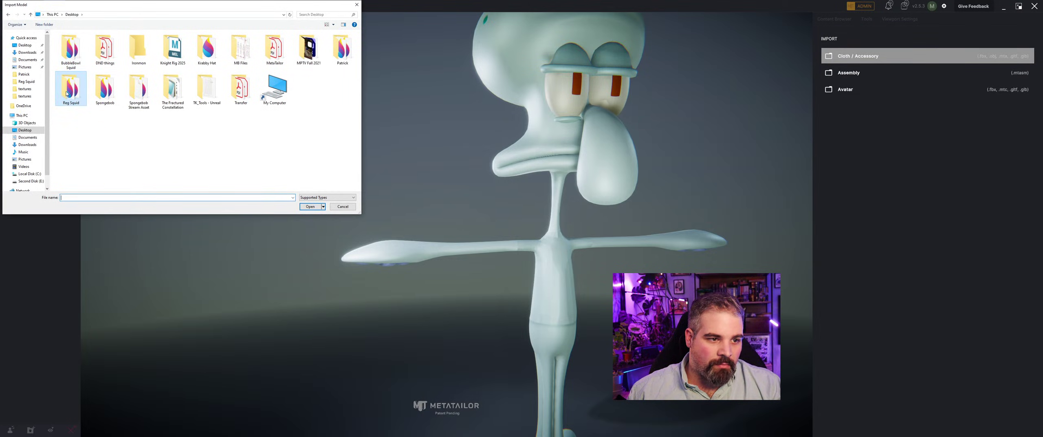
double_click(71, 49)
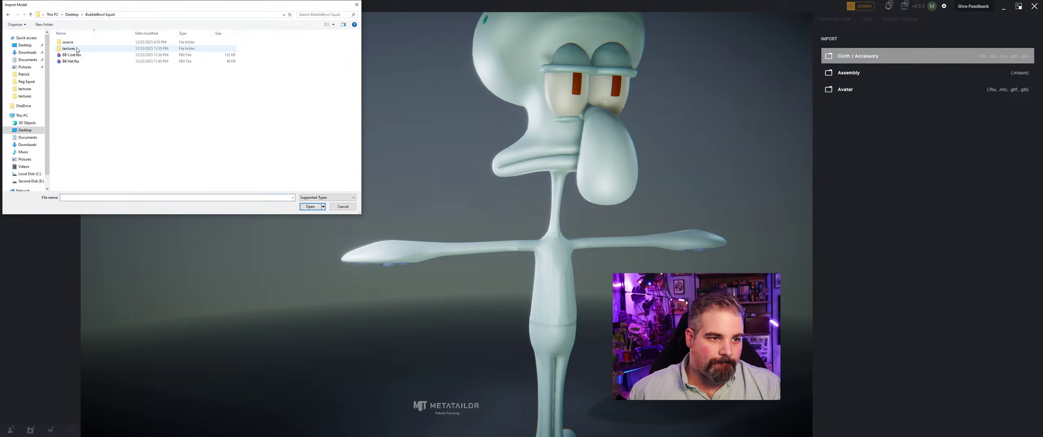
click(89, 55)
click(314, 206)
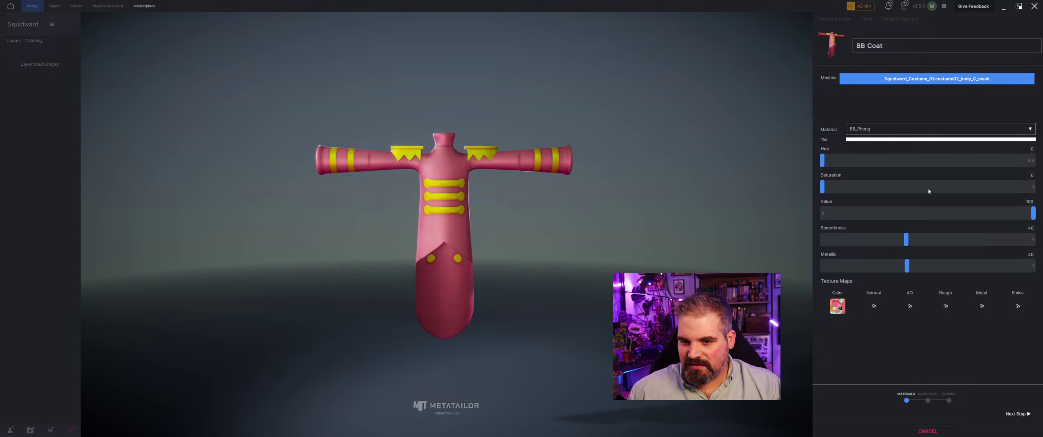
- Make the BB Coat material redder and matte with saturation 25 and smoothness 0
drag(823, 187, 879, 190)
drag(423, 239, 451, 243)
drag(907, 236, 786, 249)
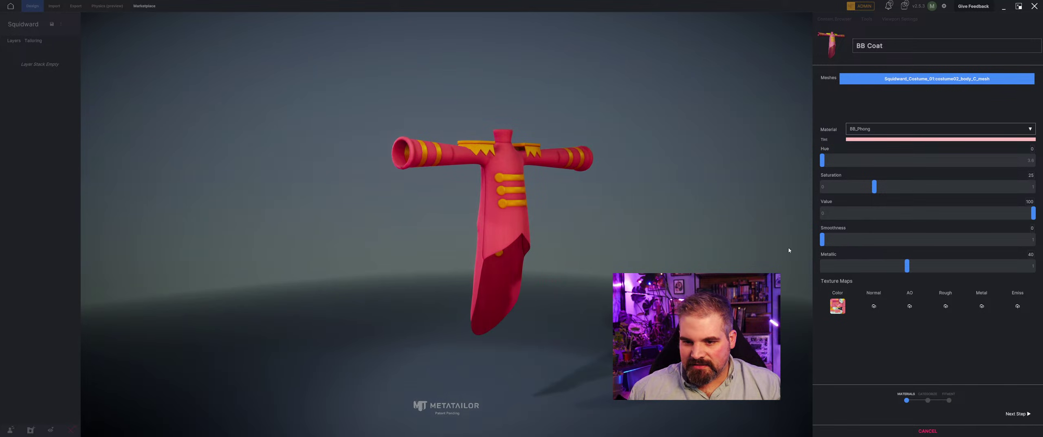
- Categorize the BB Coat under Shirts, keep its source dimensions, and proceed to the fitment stage
mouse_move(611, 256)
mouse_down()
mouse_move(580, 261)
mouse_move(607, 262)
mouse_up()
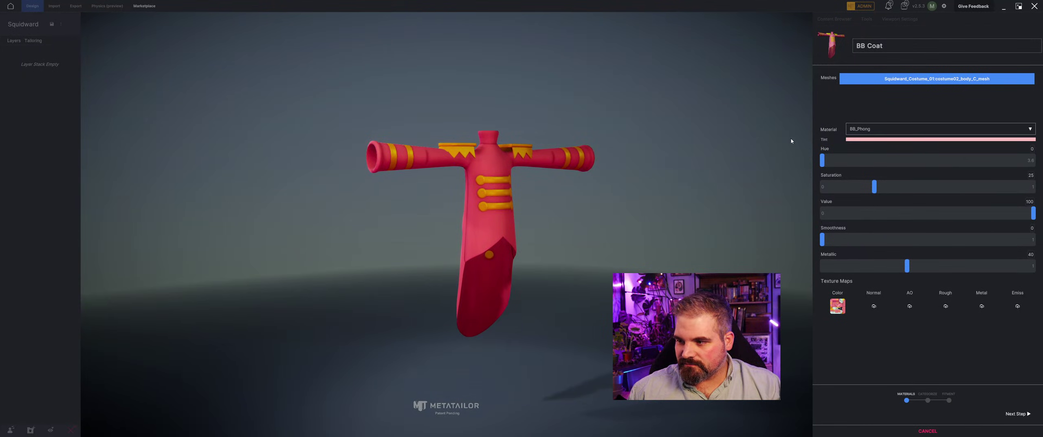
click(1016, 414)
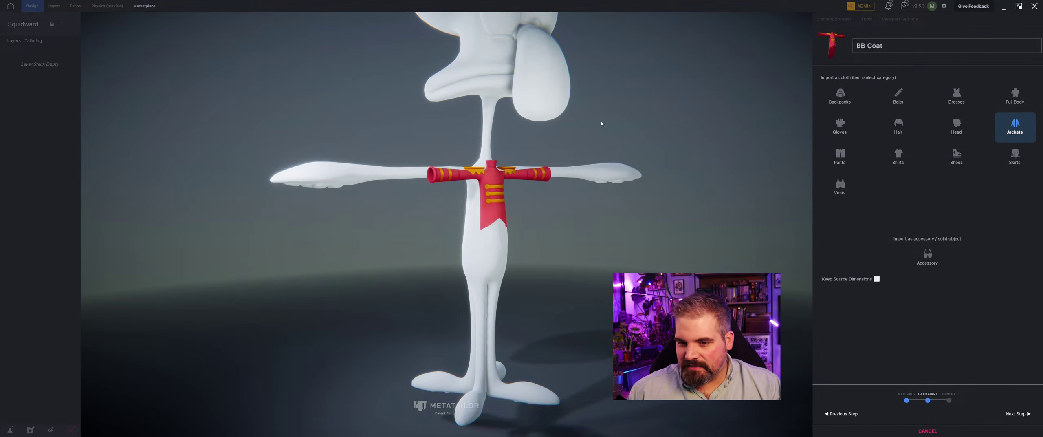
click(891, 151)
click(877, 279)
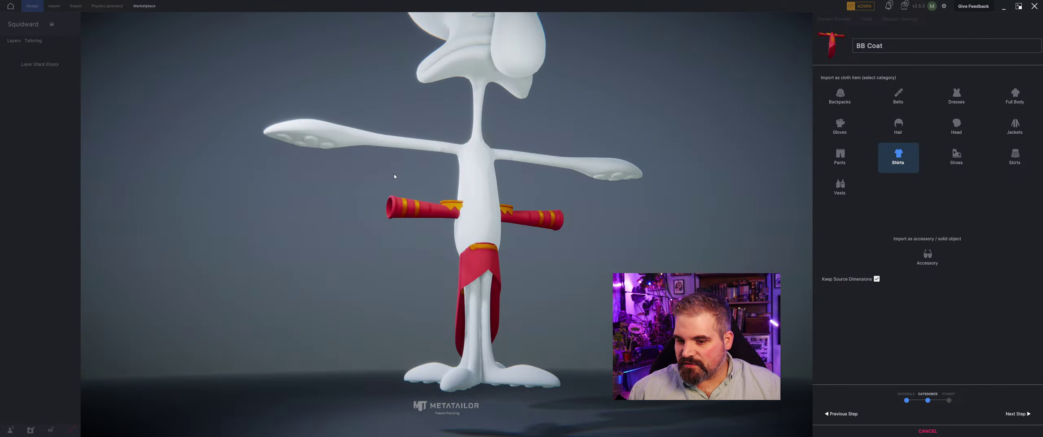
click(1017, 413)
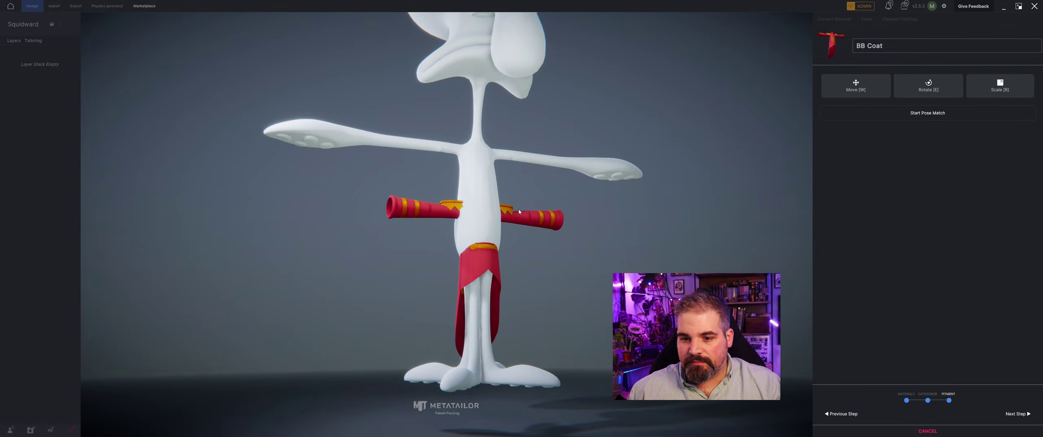
- Raise the BB Coat onto Squidward's torso, enlarge it slightly to fit the body, and finish the import
drag(475, 253, 477, 193)
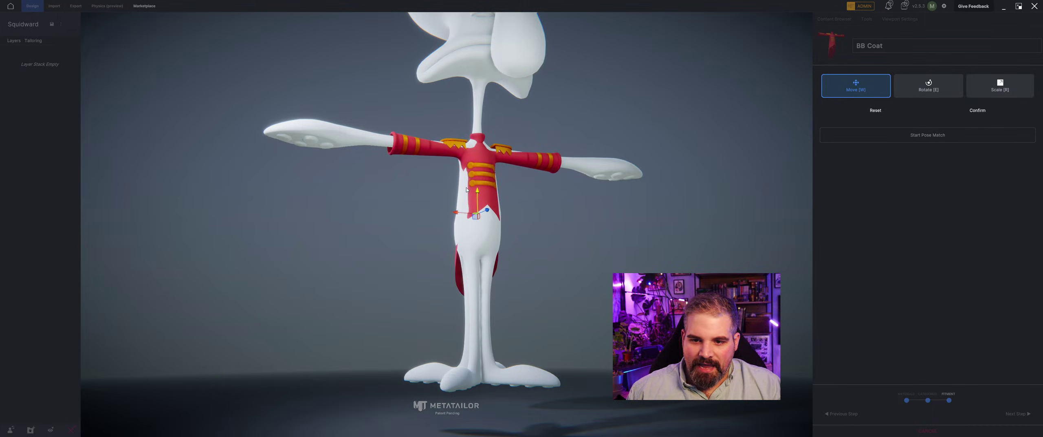
middle_drag(477, 193, 526, 210)
key(r)
drag(523, 239, 526, 237)
key(w)
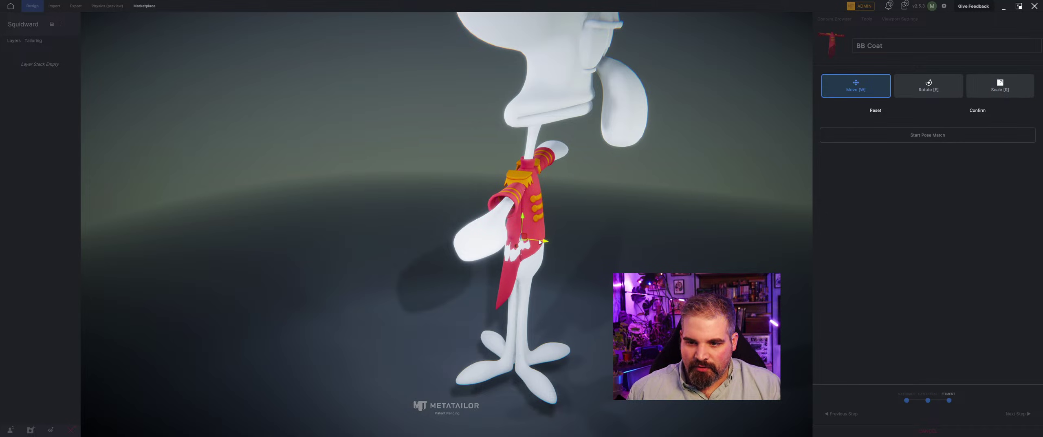
middle_drag(542, 241, 478, 220)
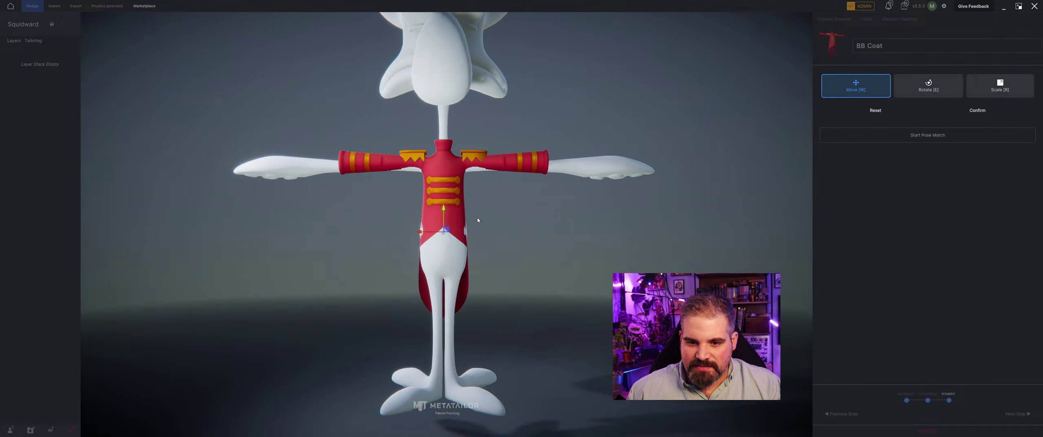
drag(443, 214, 444, 216)
middle_drag(443, 216, 570, 223)
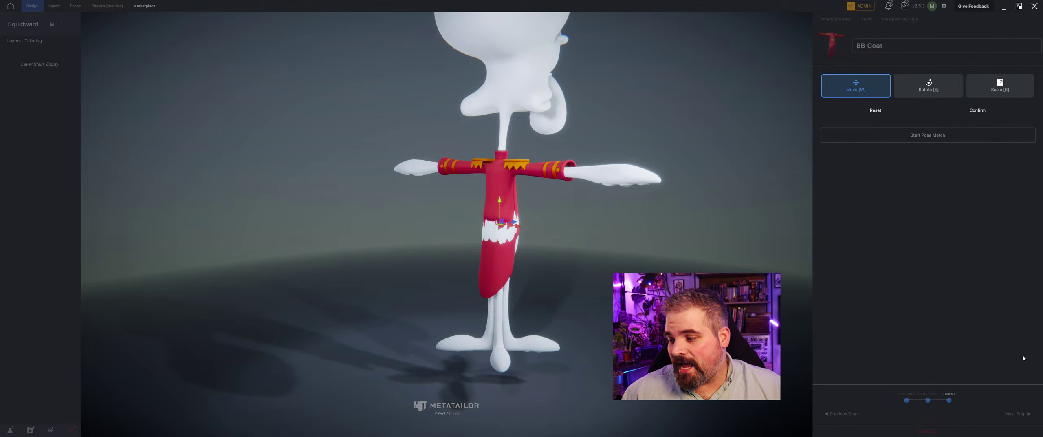
click(977, 110)
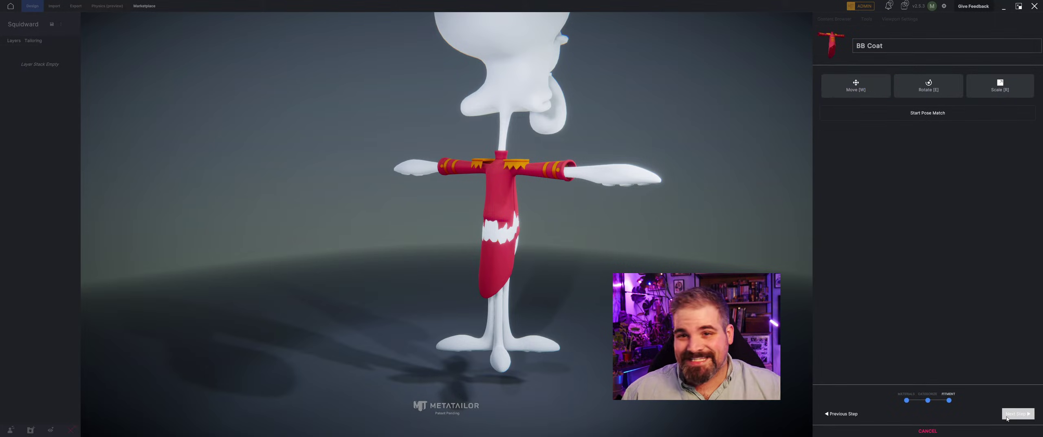
click(1008, 415)
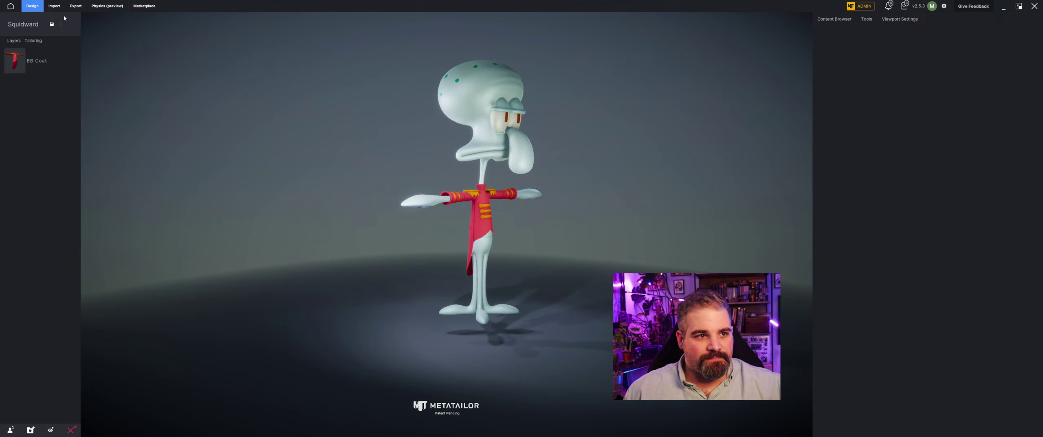
- Import BB Hat.fbx from the BubbleBowl Squid folder as a cloth item
click(55, 6)
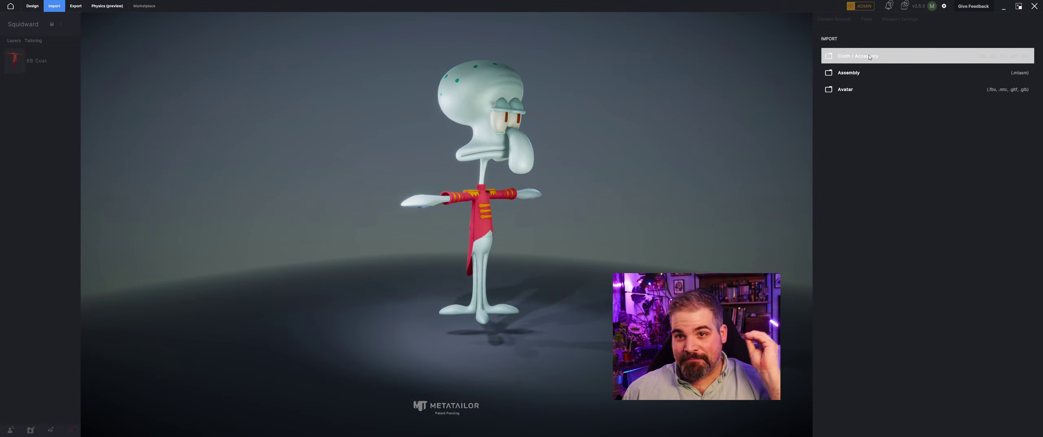
click(869, 57)
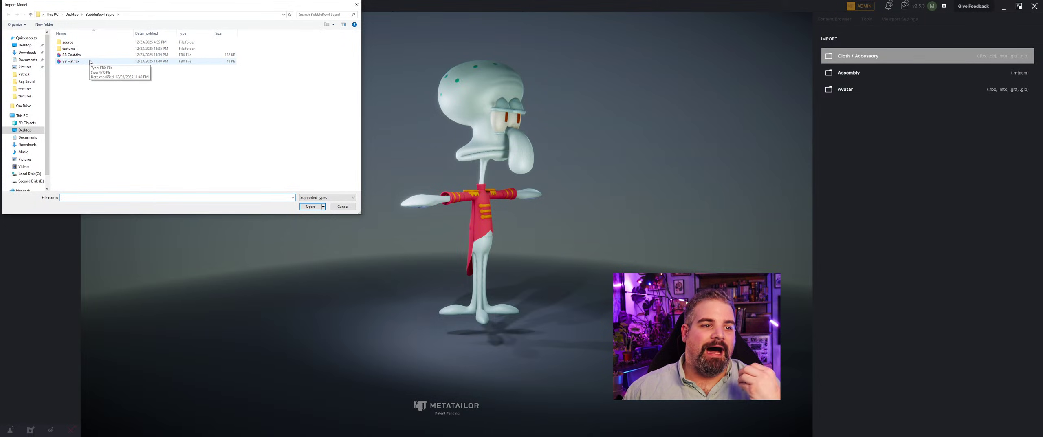
click(90, 61)
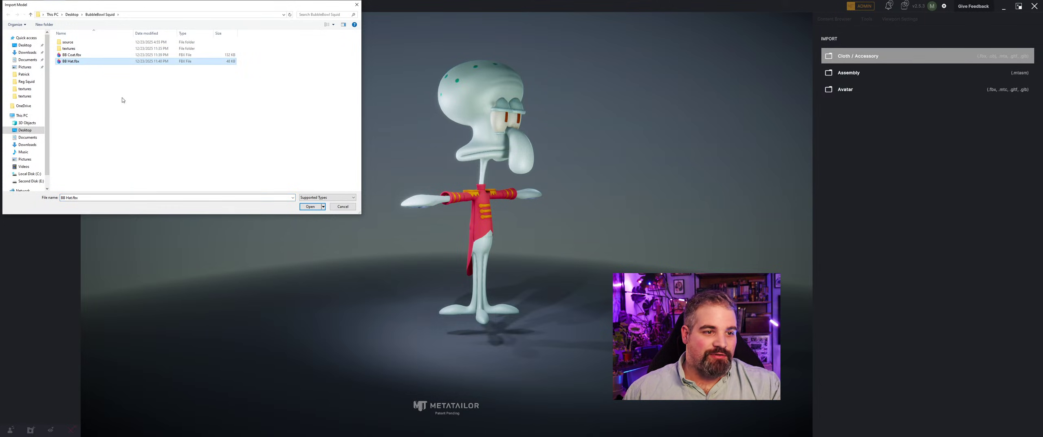
click(311, 206)
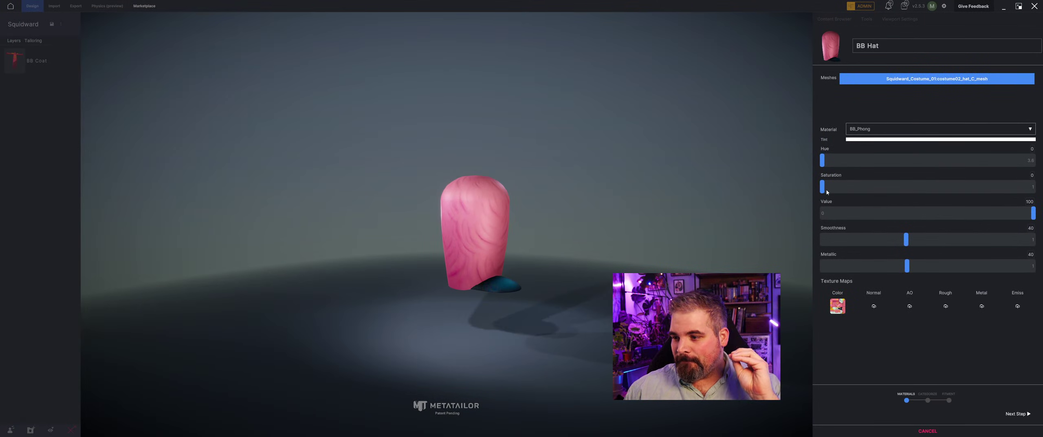
- Make the BB Hat material redder and matte with saturation 27 and smoothness 0
drag(822, 189, 876, 188)
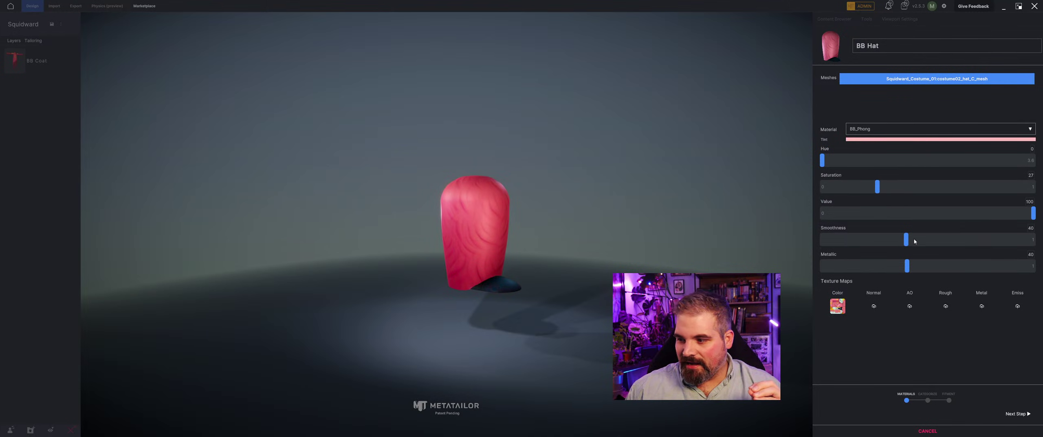
drag(907, 240, 771, 254)
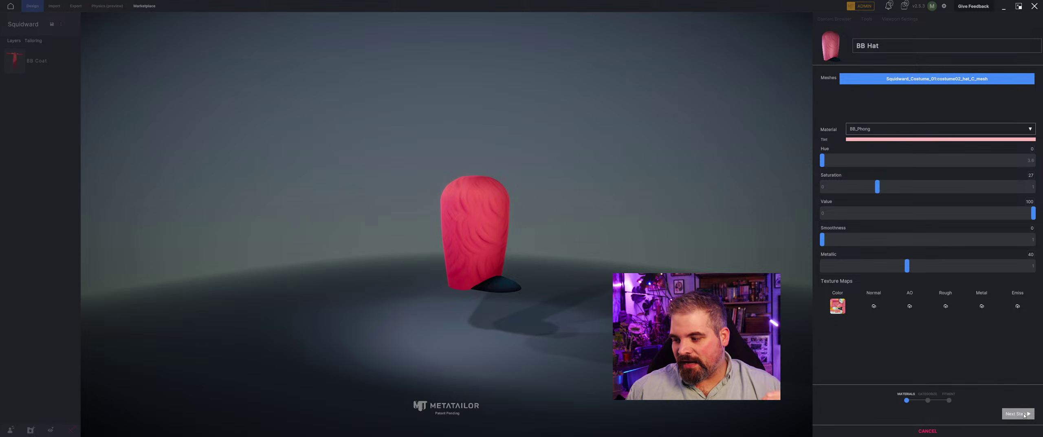
click(1003, 414)
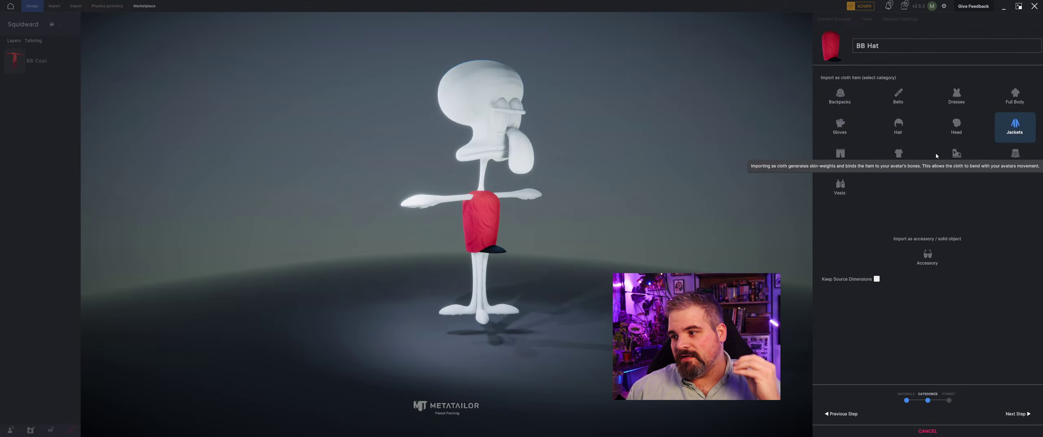
- Categorize the BB Hat under Head, keep its source dimensions, and proceed to the fitment stage
click(949, 125)
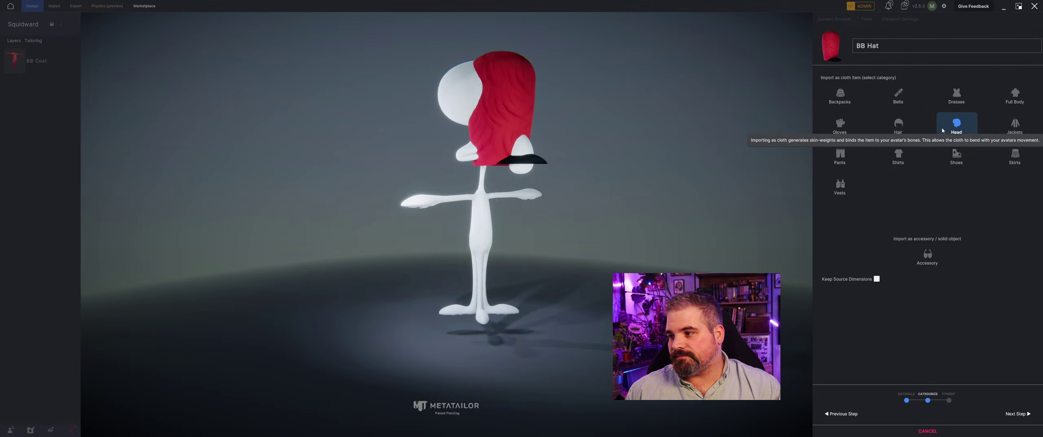
click(877, 279)
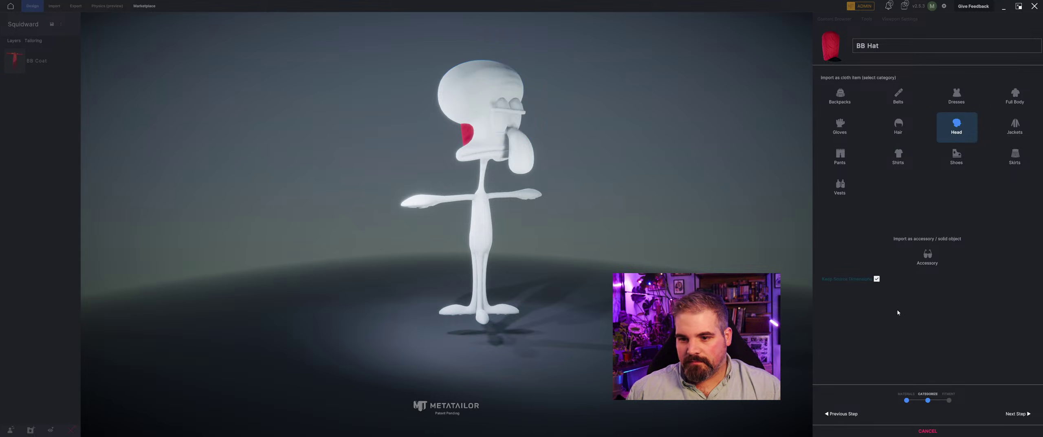
click(1016, 413)
- Raise the BB Hat onto the crown of Squidward's head and finish the import
key(w)
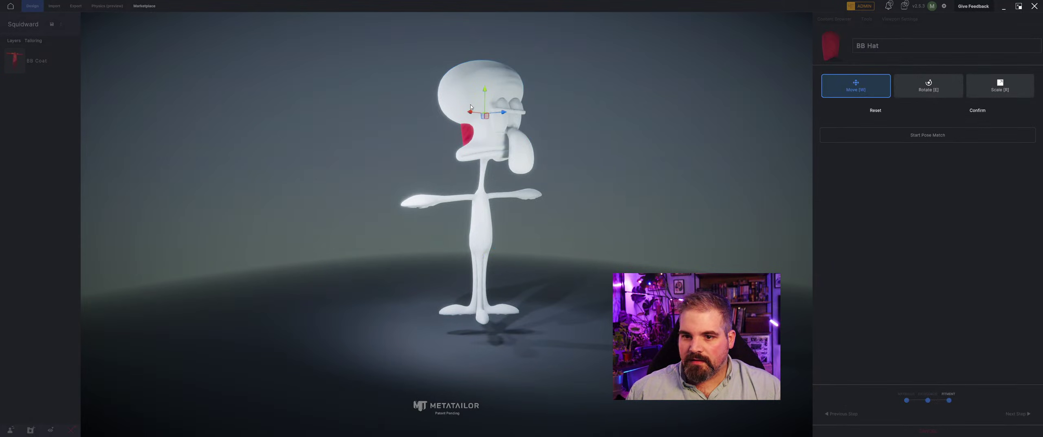
drag(487, 102, 492, 17)
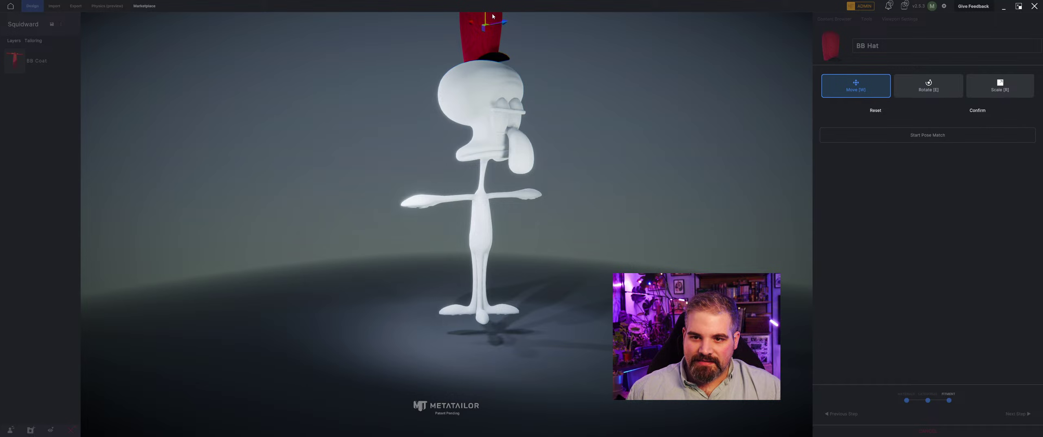
right_drag(515, 36, 547, 63)
middle_drag(548, 63, 543, 144)
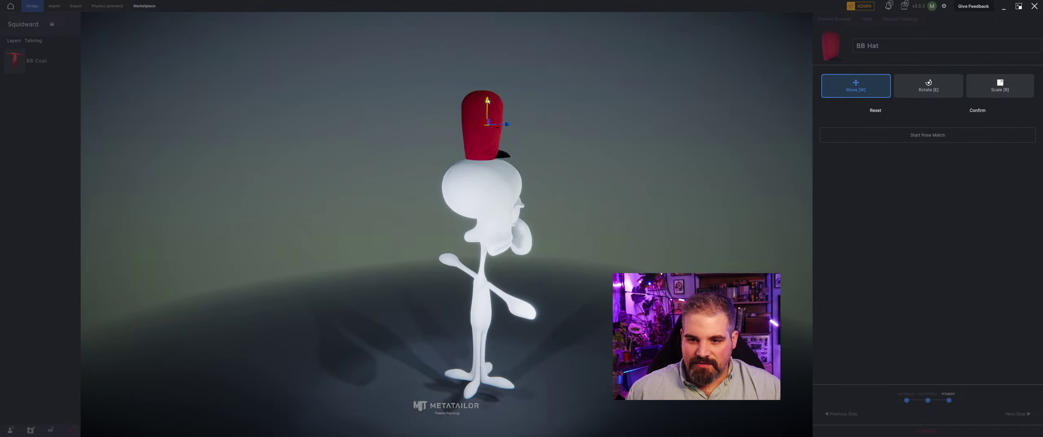
drag(488, 104, 483, 115)
right_drag(483, 115, 439, 132)
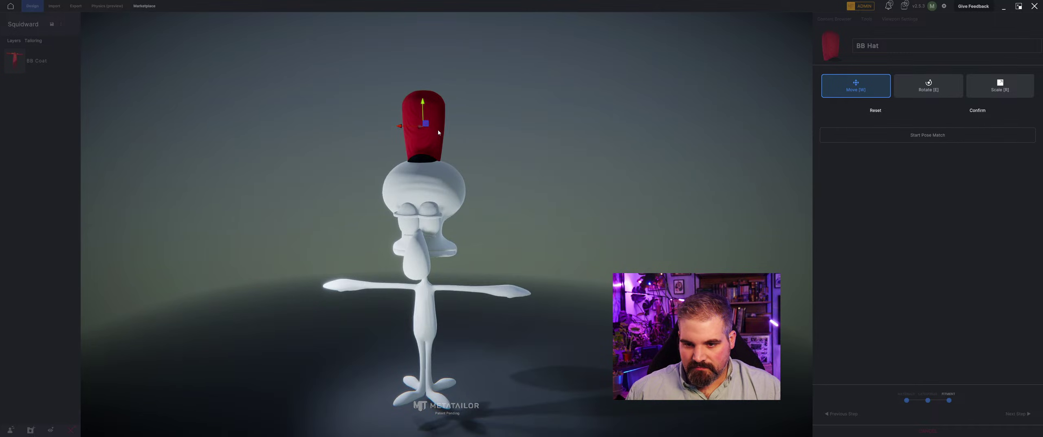
click(980, 112)
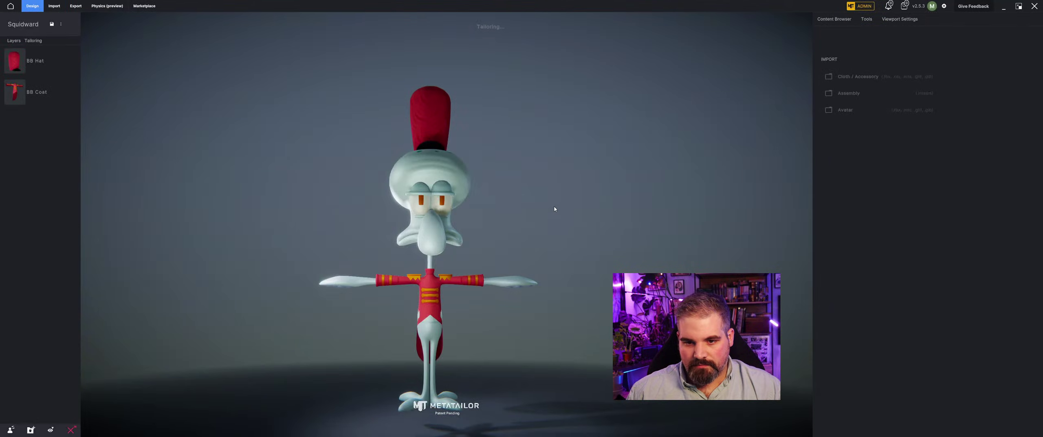
- Save the Squidward assembly wearing the BB Hat and BB Coat
right_drag(591, 215, 572, 214)
scroll(572, 214, down, 1)
middle_drag(572, 214, 546, 179)
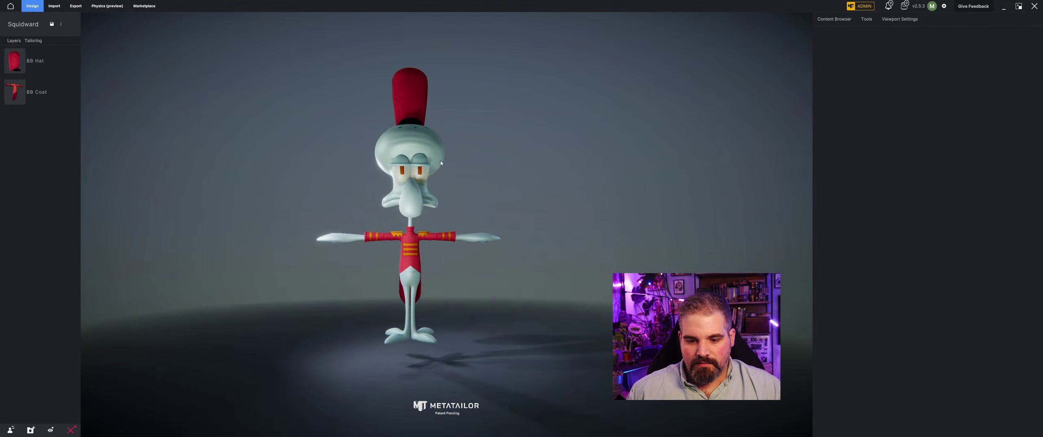
mouse_move(446, 171)
right_down()
mouse_move(468, 165)
mouse_move(444, 167)
right_up()
middle_drag(415, 262, 435, 224)
mouse_move(435, 253)
right_down()
mouse_move(449, 229)
mouse_move(447, 260)
right_up()
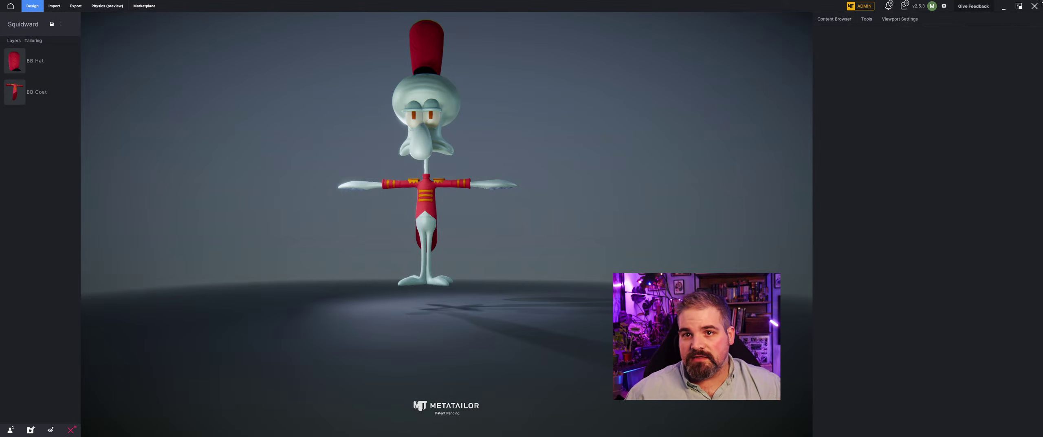
mouse_move(448, 220)
middle_down()
mouse_move(489, 203)
mouse_move(524, 211)
mouse_move(457, 228)
middle_up()
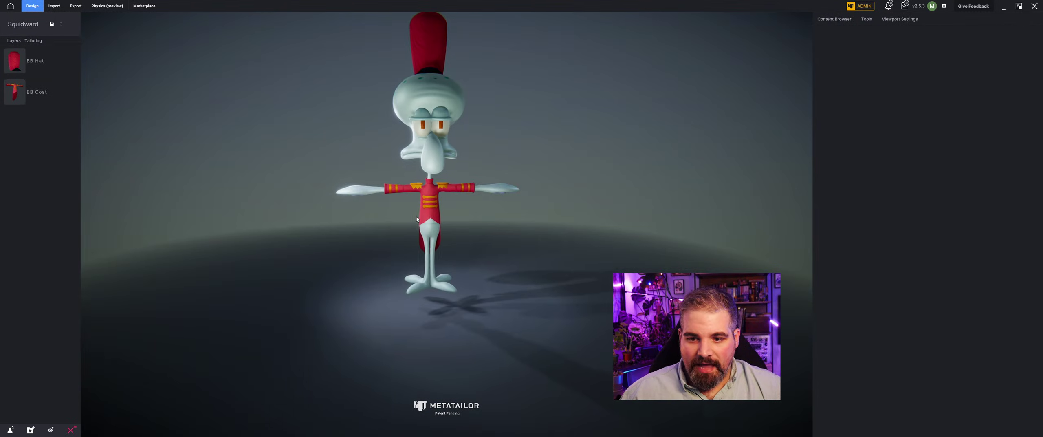
click(52, 24)
middle_drag(388, 65, 377, 120)
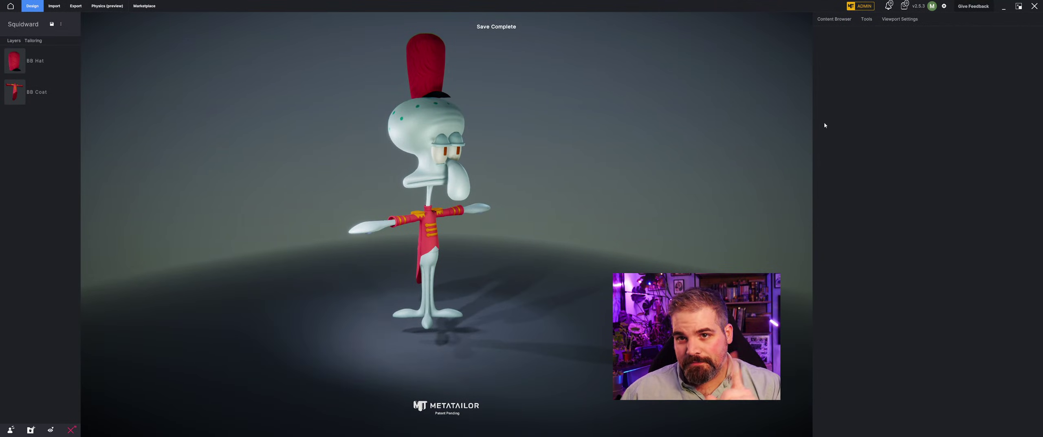
- Swap the avatar to Patrick MIX from the personal content library, transferring the current equips to it
click(903, 21)
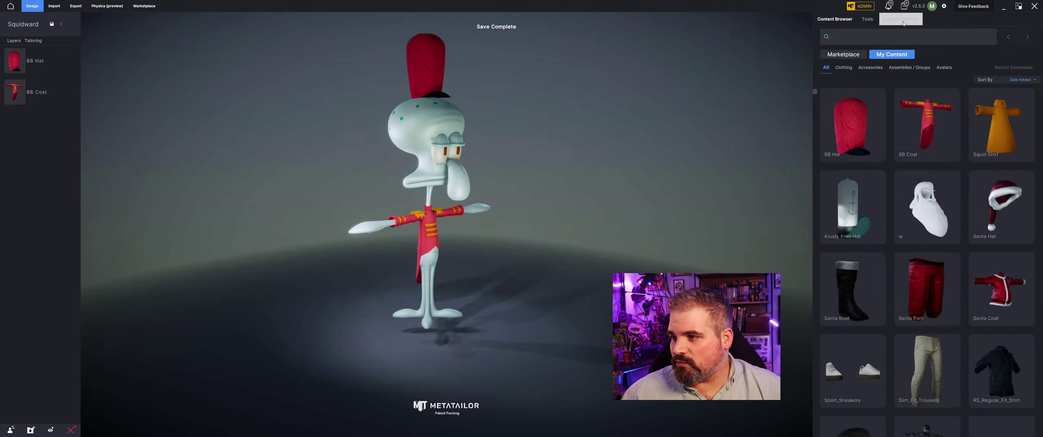
click(835, 19)
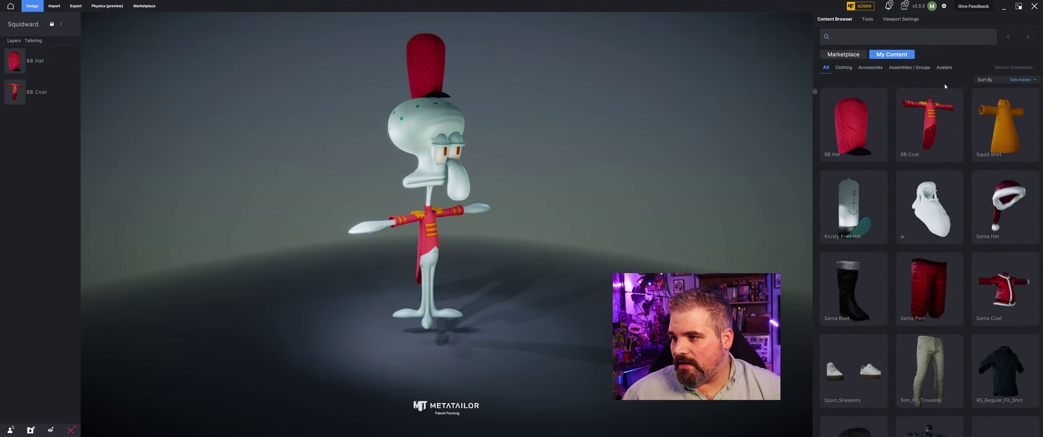
click(946, 70)
scroll(929, 203, down, 10)
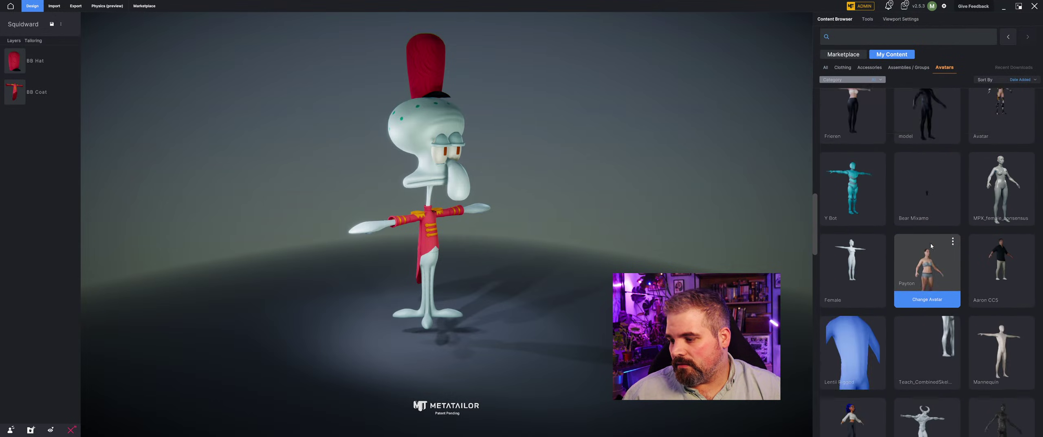
scroll(931, 245, down, 10)
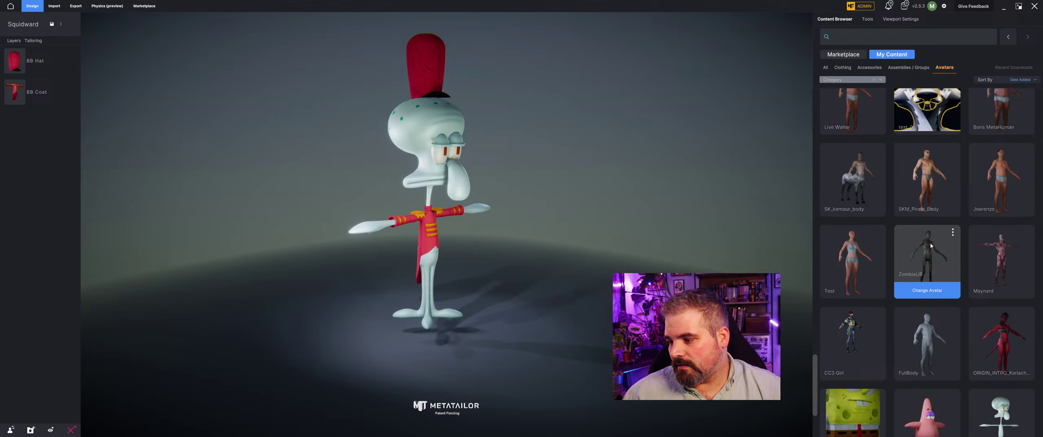
click(924, 338)
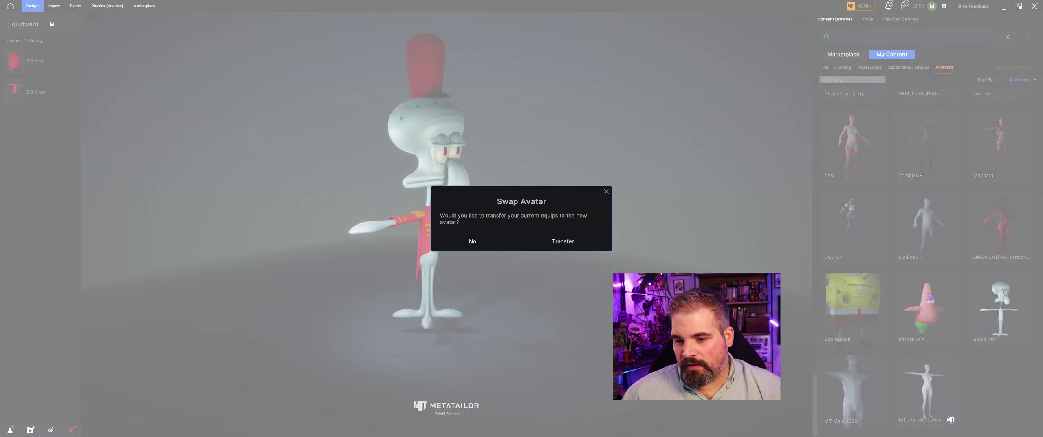
click(582, 244)
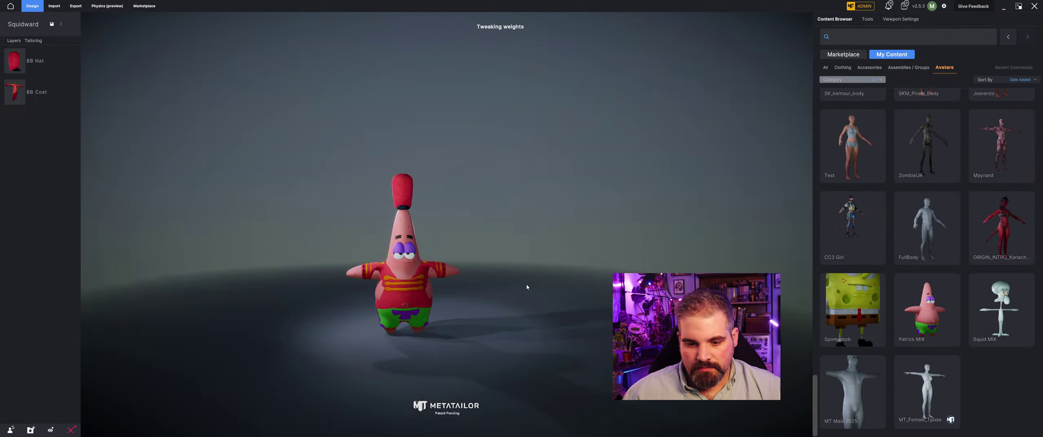
- Examine how the transferred hat and coat fit Patrick's body from the front and side
middle_drag(508, 286, 505, 186)
scroll(442, 290, up, 6)
right_drag(505, 186, 560, 185)
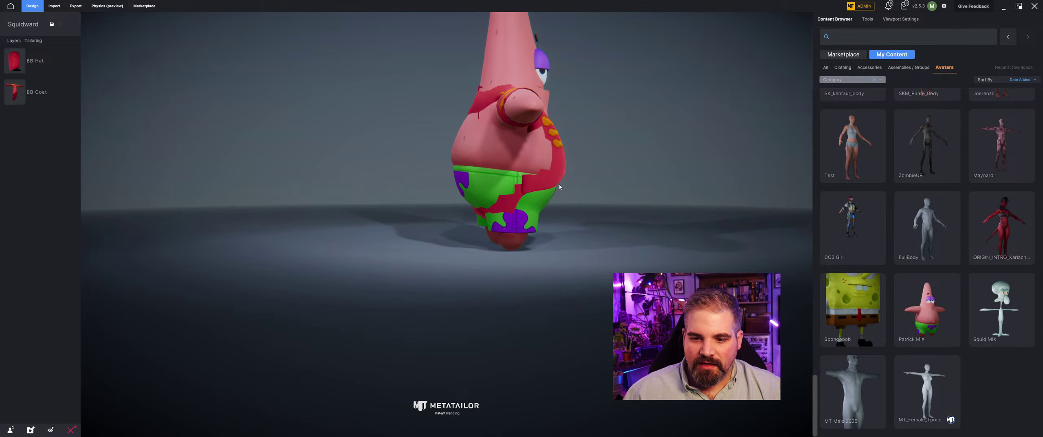
- Increase the BB Coat's layering thickness and put a 3x3 deformation lattice around the coat
click(553, 171)
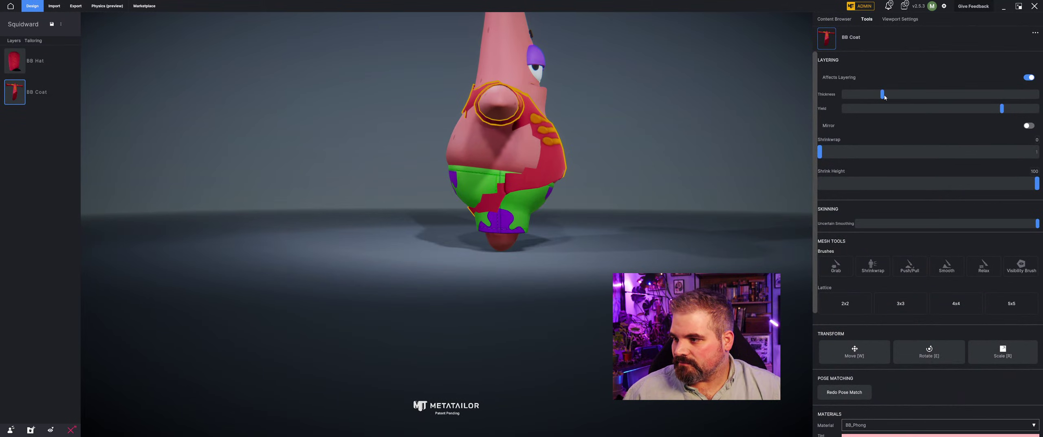
drag(885, 97, 917, 97)
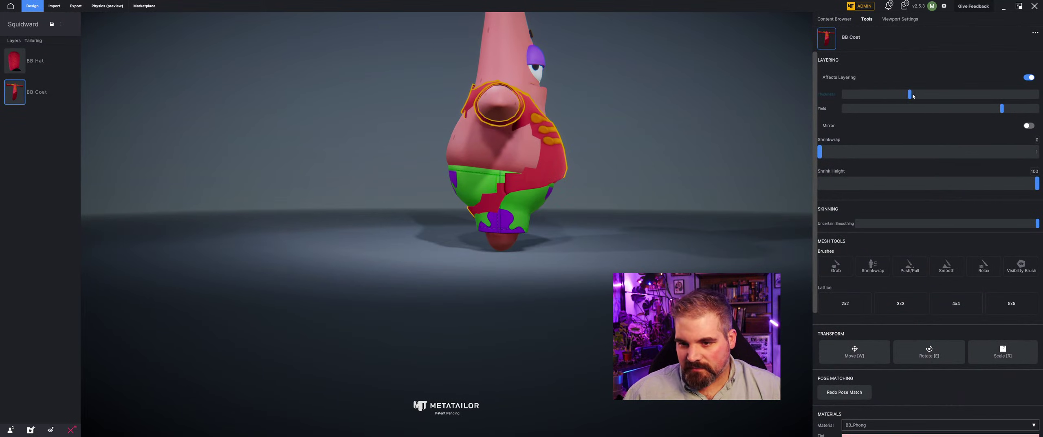
click(960, 311)
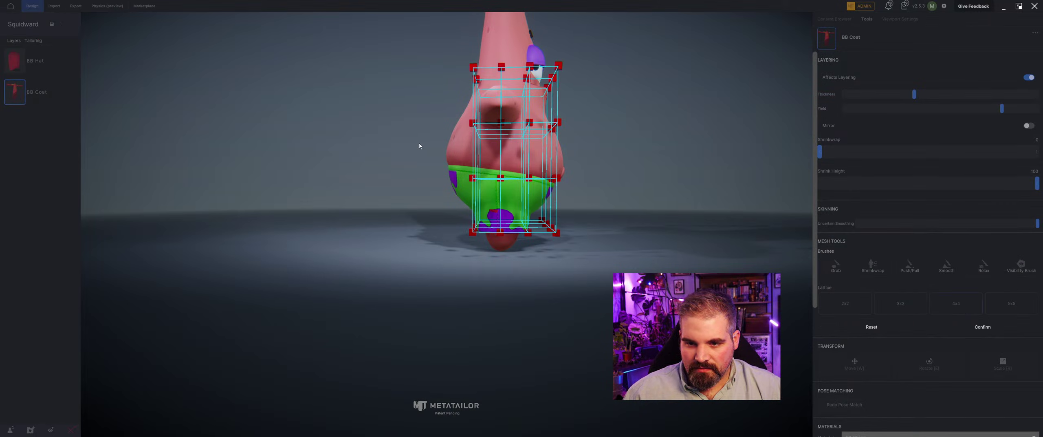
middle_drag(419, 143, 523, 232)
click(981, 328)
click(901, 306)
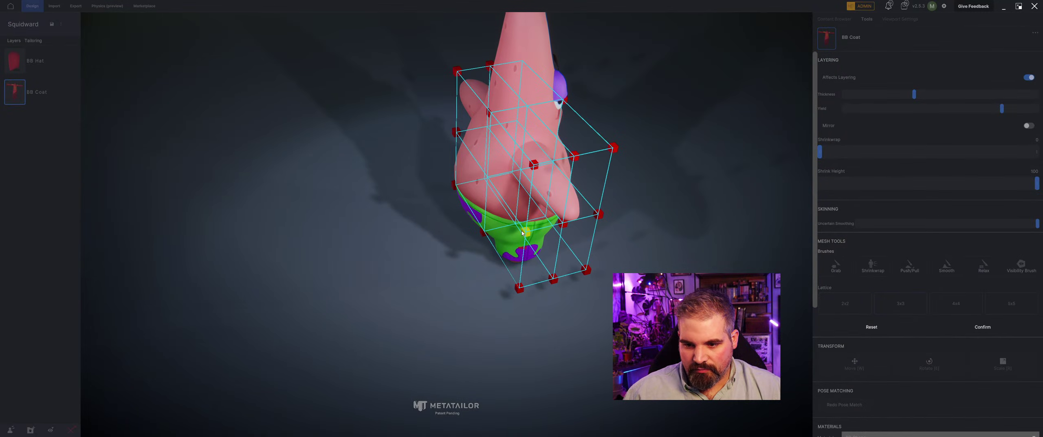
- Pull the middle and bottom rows of lattice points behind Patrick backward so the coat clears his back
middle_drag(442, 197, 479, 168)
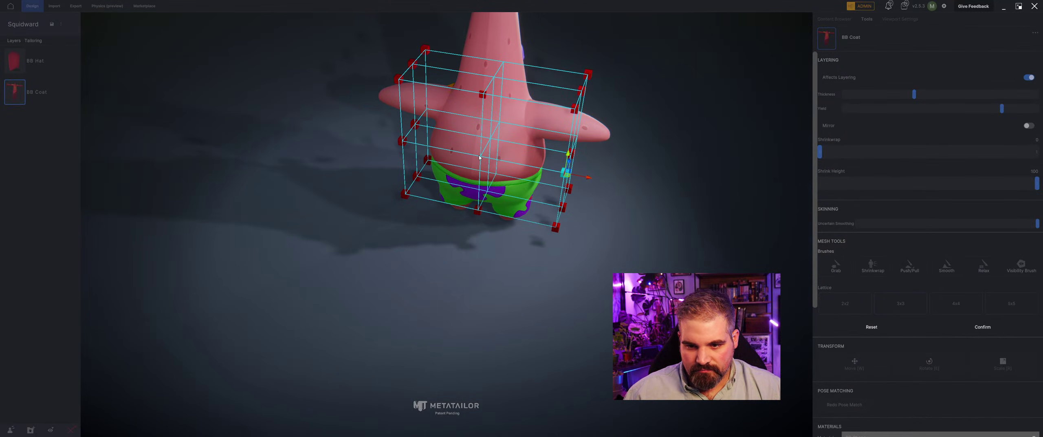
middle_drag(404, 146, 380, 147)
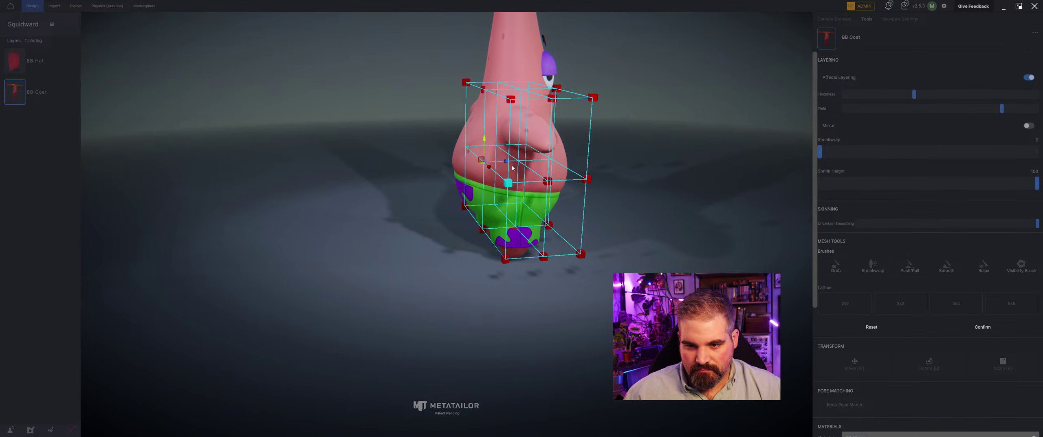
drag(503, 163, 463, 162)
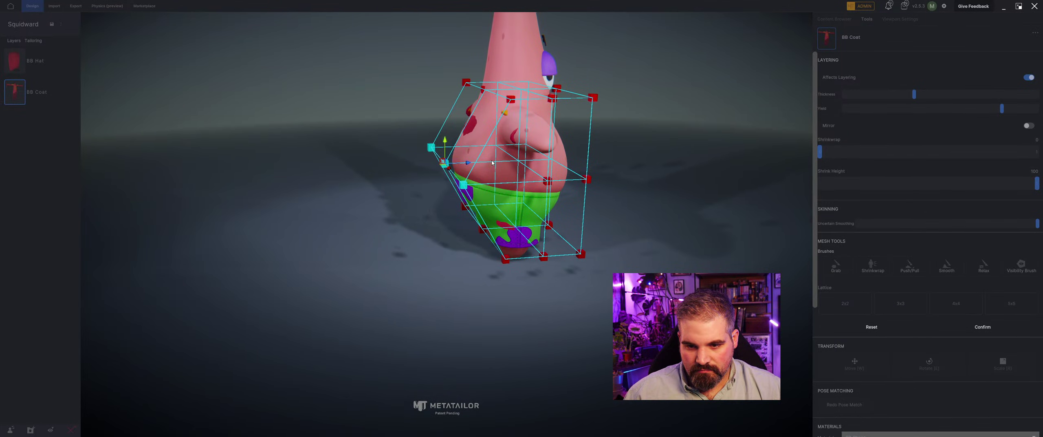
middle_drag(492, 163, 518, 230)
click(526, 210)
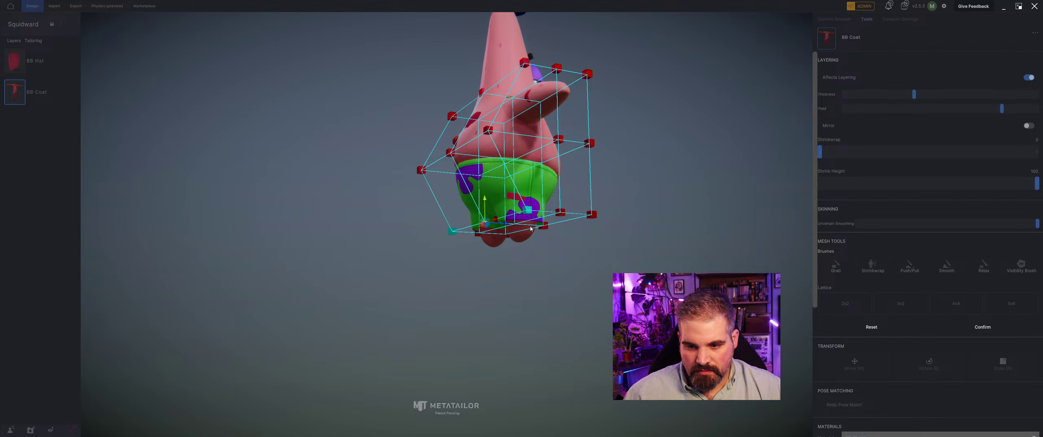
drag(501, 226, 475, 226)
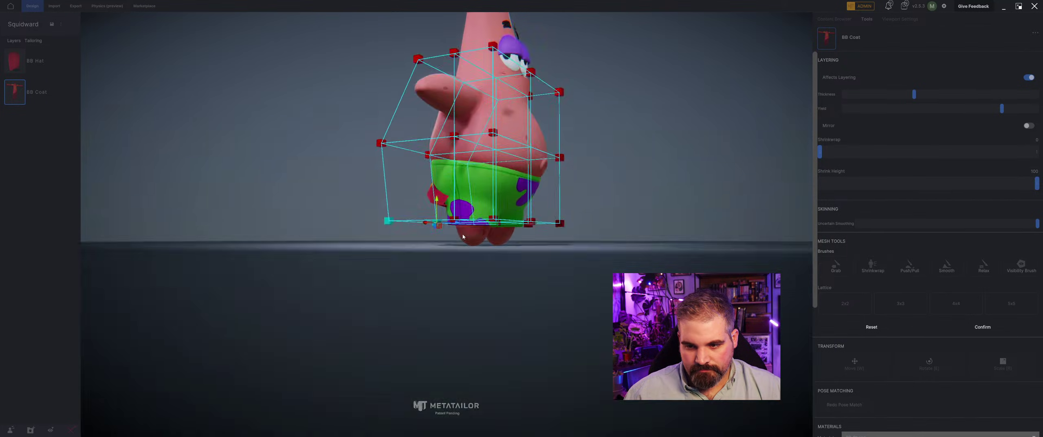
- Pull the middle row of front lattice points forward so the coat comes out over Patrick's belly
middle_drag(462, 236, 438, 192)
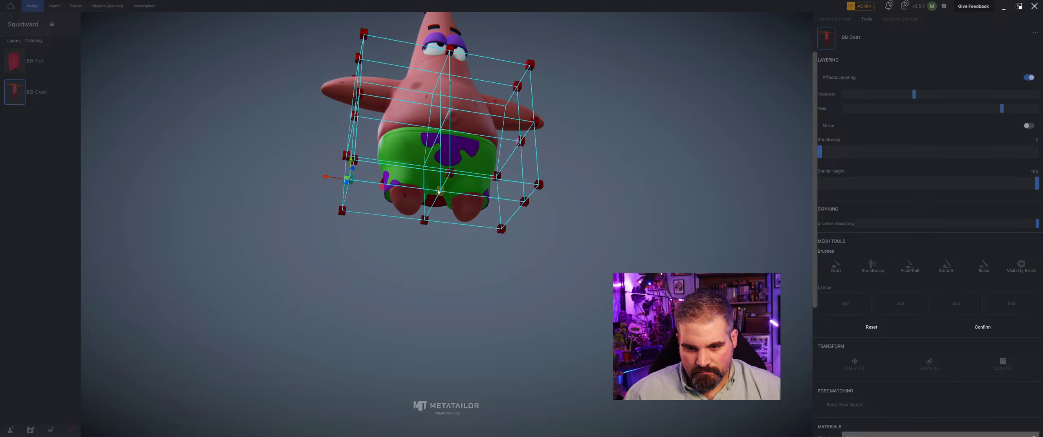
middle_drag(528, 203, 540, 230)
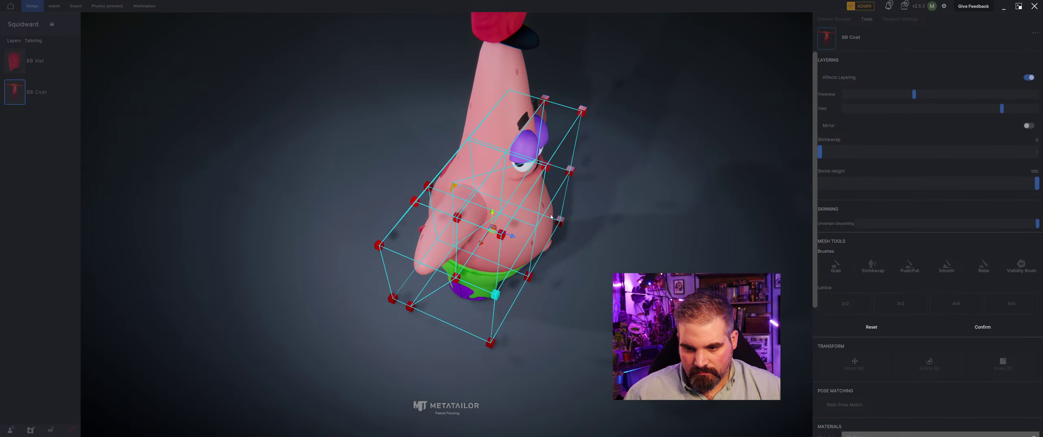
drag(539, 221, 550, 232)
- Move the mid-height lattice points on both sides of Patrick outward to widen the coat around his waist
middle_drag(550, 231, 347, 164)
click(344, 160)
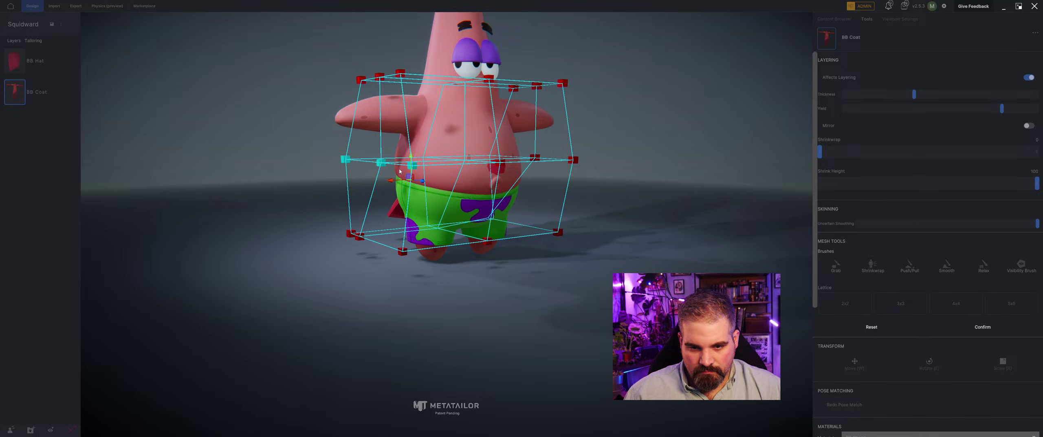
drag(392, 183, 318, 183)
middle_drag(323, 182, 361, 160)
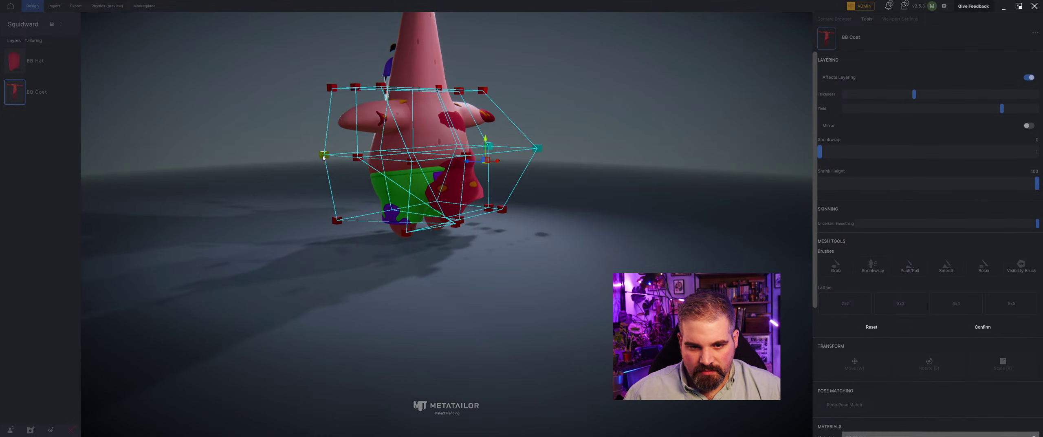
shift+click(358, 158)
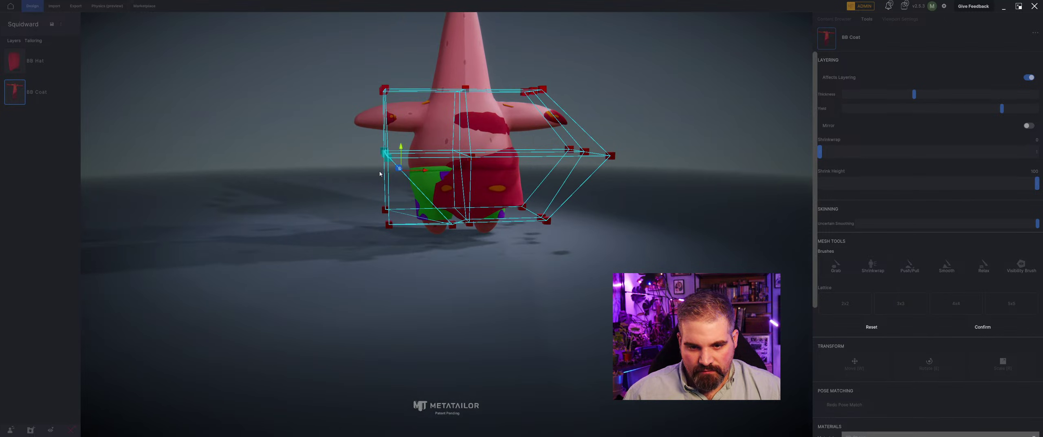
drag(424, 173, 370, 172)
- Examine the widened coat from the front and capture a screen snip of the whole Patrick figure
middle_drag(428, 173, 522, 169)
scroll(513, 139, down, 8)
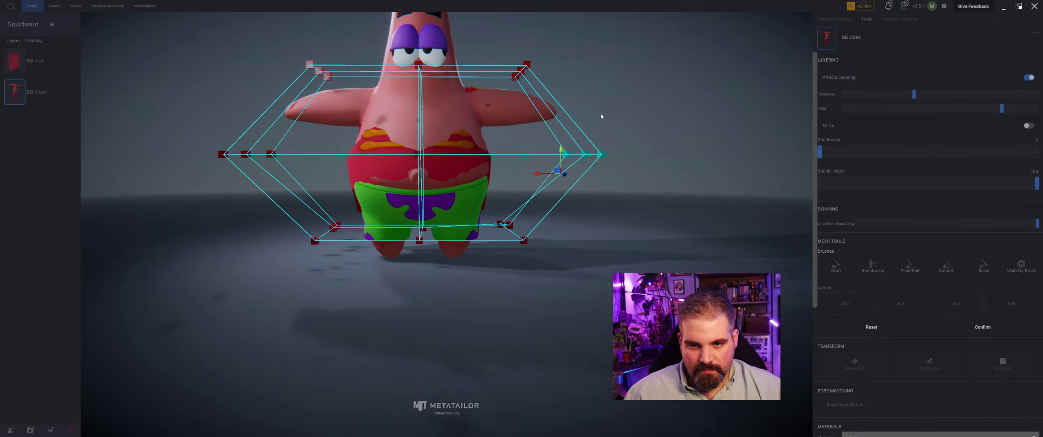
middle_drag(562, 177, 592, 178)
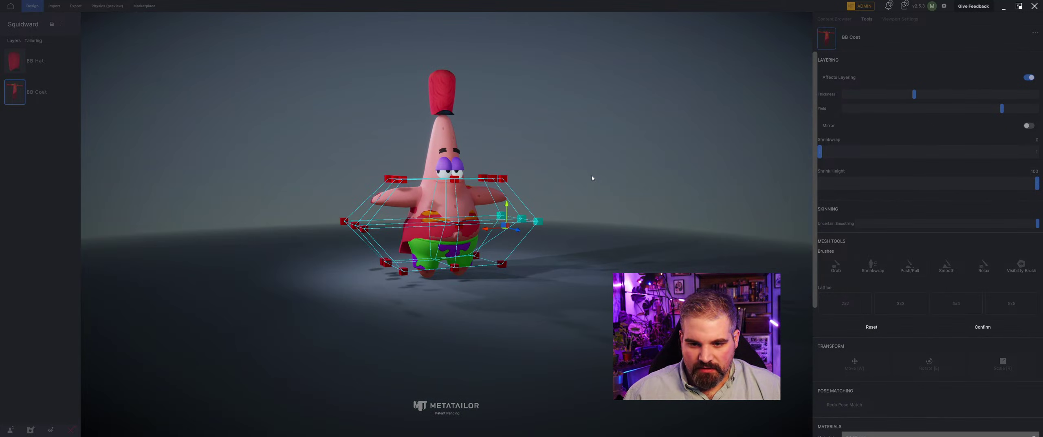
key(super+shift+s)
drag(311, 48, 562, 286)
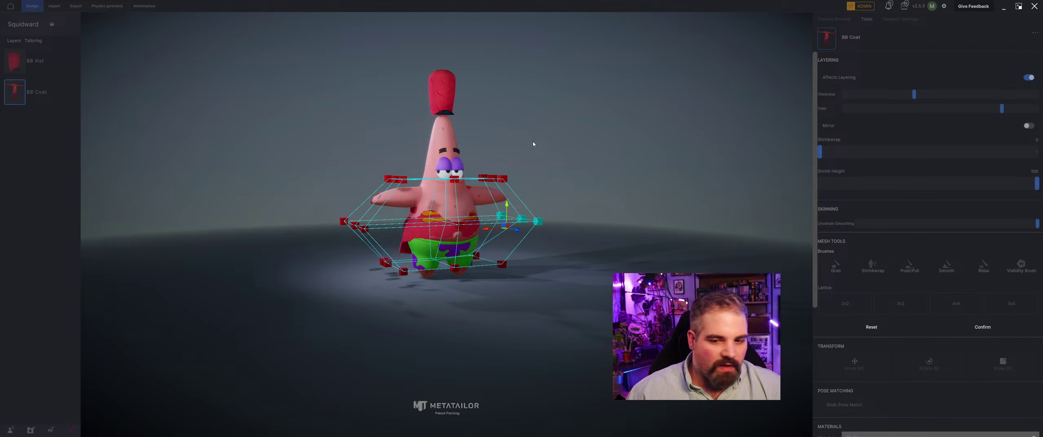
- Pull the top row of front lattice points forward so the coat covers Patrick's chest
right_drag(476, 161, 510, 177)
scroll(510, 178, up, 3)
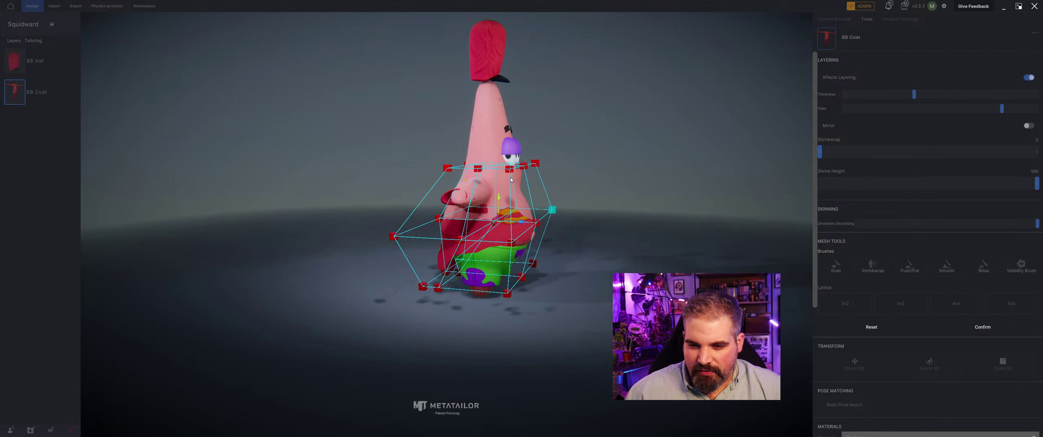
shift+click(535, 163)
right_drag(535, 164, 528, 209)
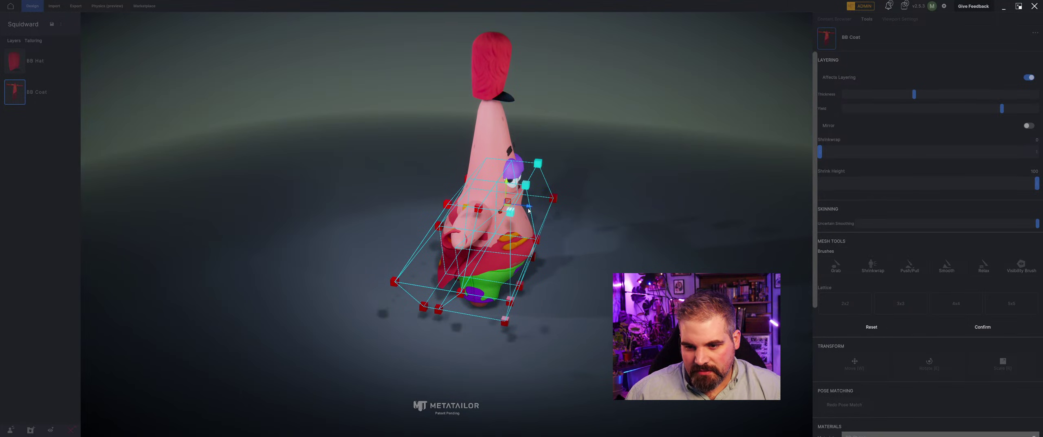
drag(527, 209, 552, 213)
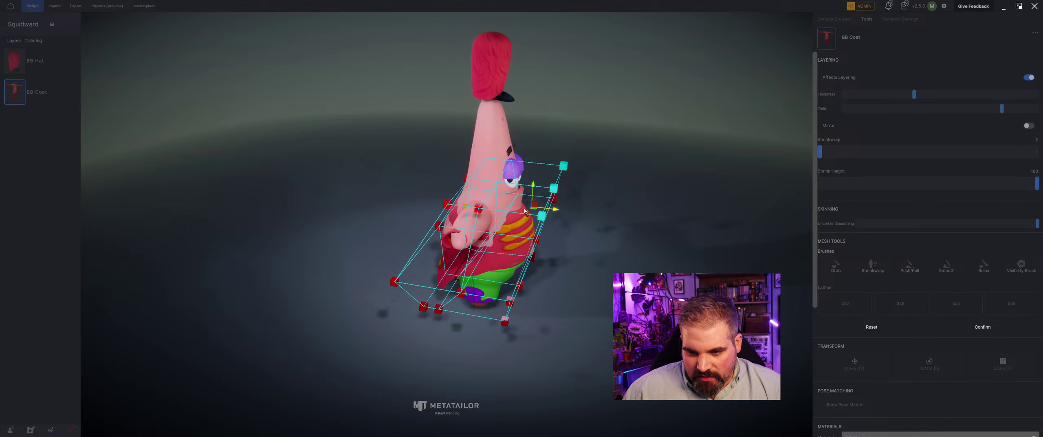
- Pull the top row of back lattice points slightly backward to clear Patrick's shoulders, and apply the lattice deformation
right_drag(555, 218, 502, 157)
click(500, 160)
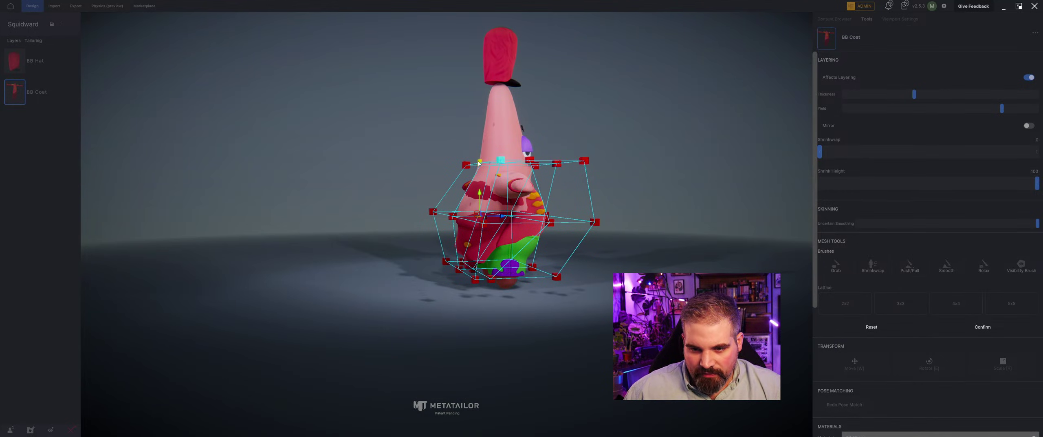
shift+click(466, 164)
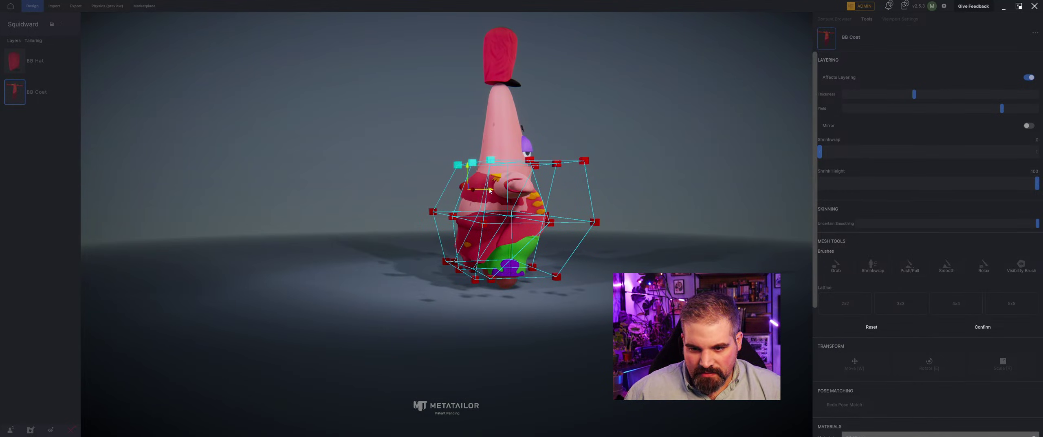
right_drag(497, 190, 623, 216)
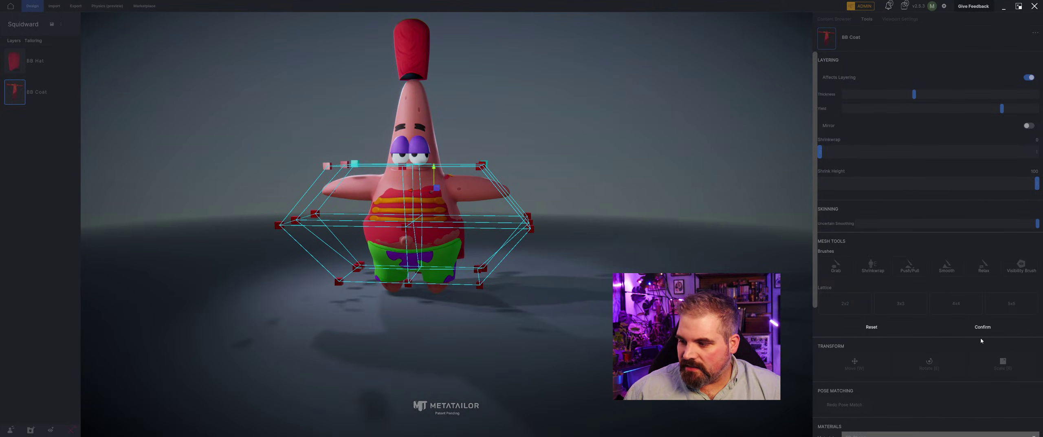
click(988, 327)
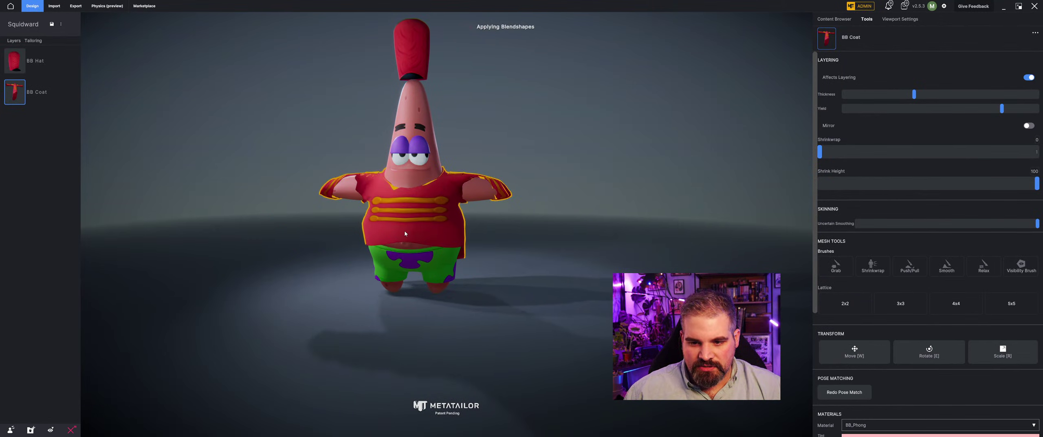
- Examine the reshaped coat's fit around Patrick from the side and front with the coat deselected
right_drag(405, 233, 752, 230)
scroll(391, 179, up, 3)
right_drag(387, 179, 539, 195)
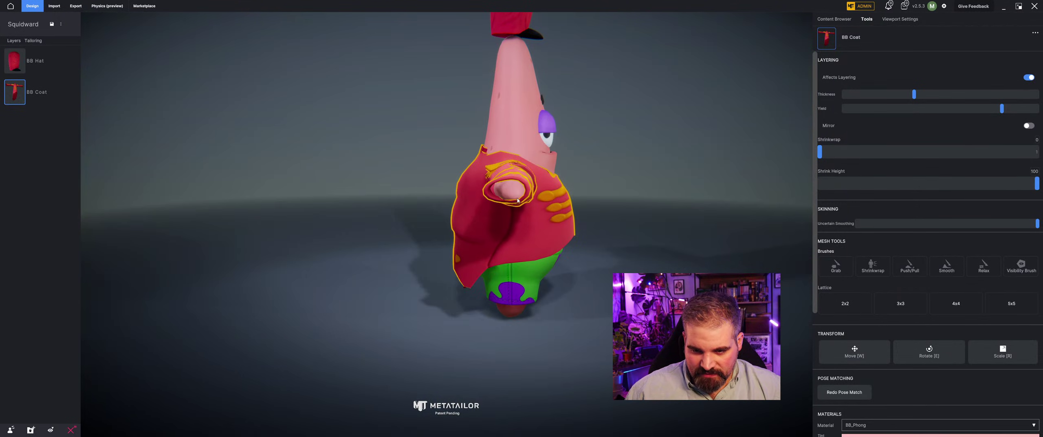
click(538, 196)
click(621, 200)
scroll(622, 200, down, 3)
right_drag(622, 200, 545, 202)
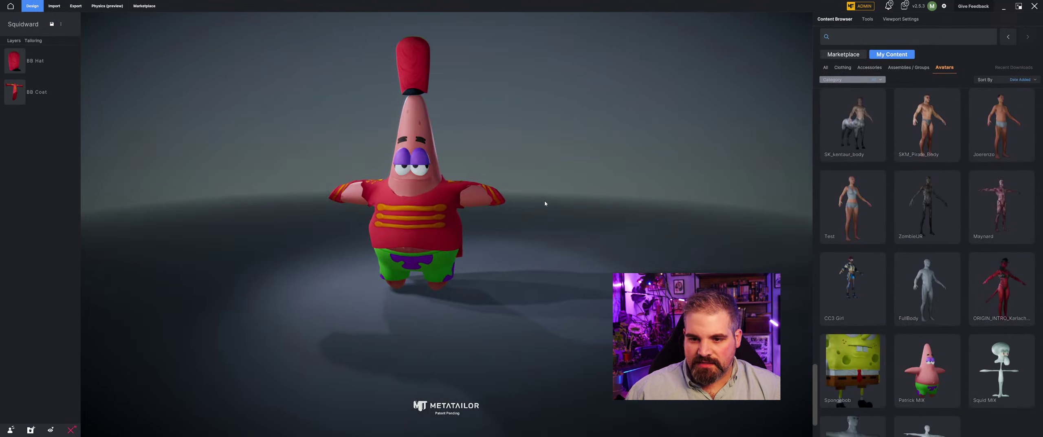
- Lower the BB Hat onto the tip of Patrick's head and apply the move
click(32, 62)
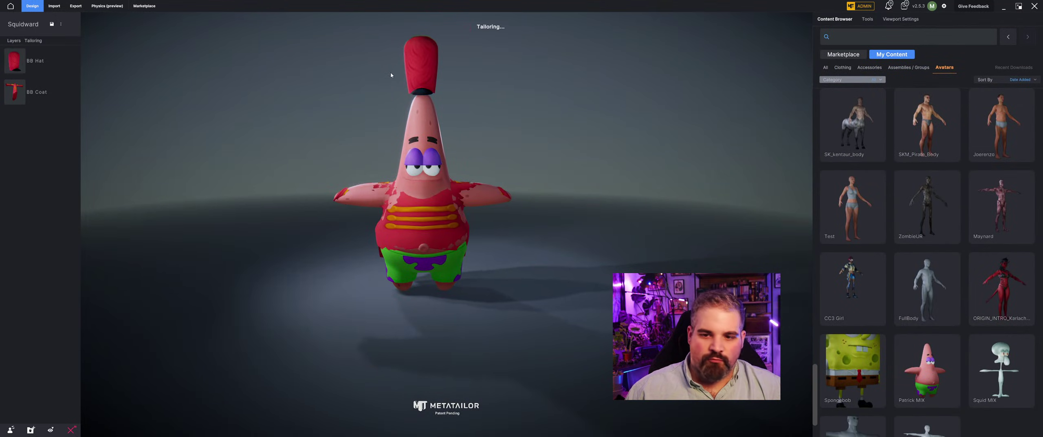
click(31, 63)
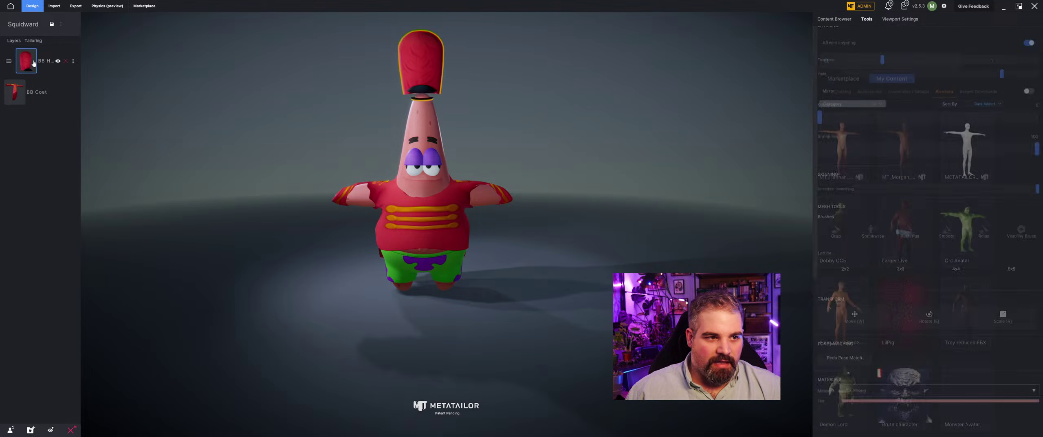
key(w)
drag(421, 50, 421, 67)
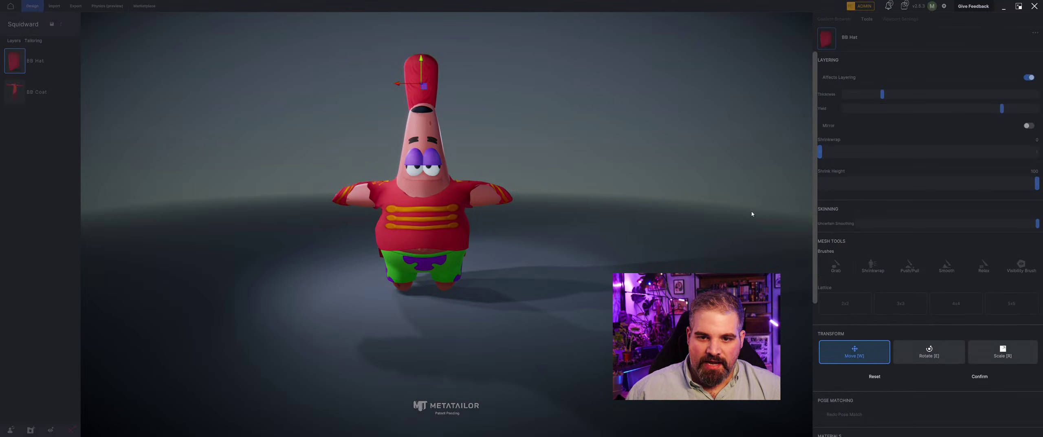
click(979, 376)
- Nudge the BB Hat slightly forward on Patrick's head and set its shrinkwrap to 54
drag(346, 134, 550, 167)
key(w)
mouse_move(494, 142)
mouse_down()
mouse_move(473, 131)
mouse_move(500, 146)
mouse_up()
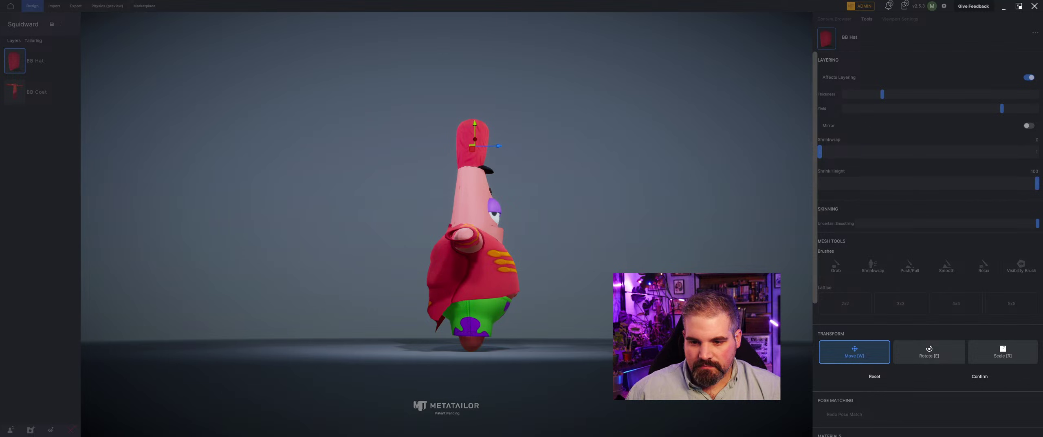
click(986, 379)
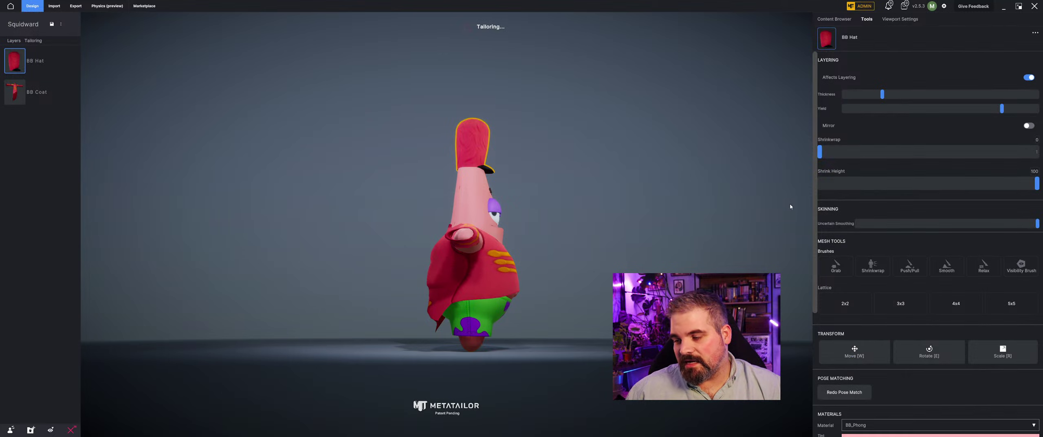
drag(819, 151, 938, 153)
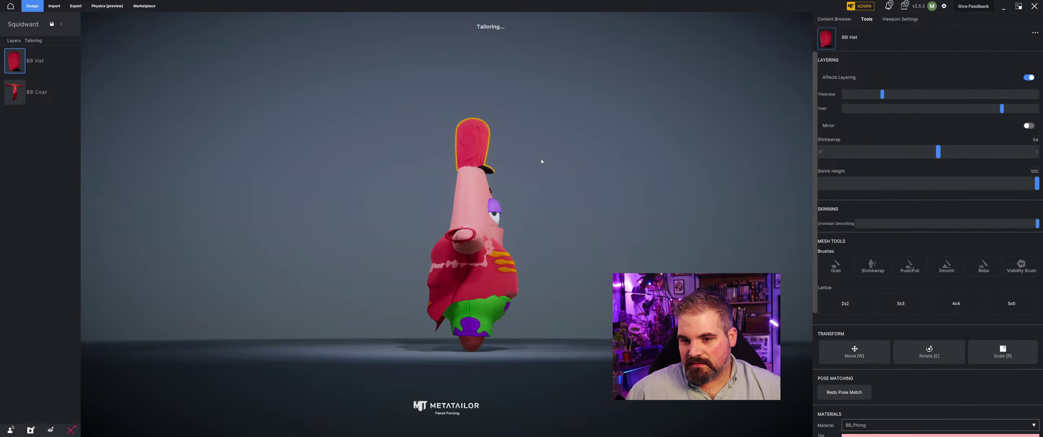
mouse_move(541, 158)
mouse_down()
mouse_move(465, 173)
mouse_move(547, 163)
mouse_up()
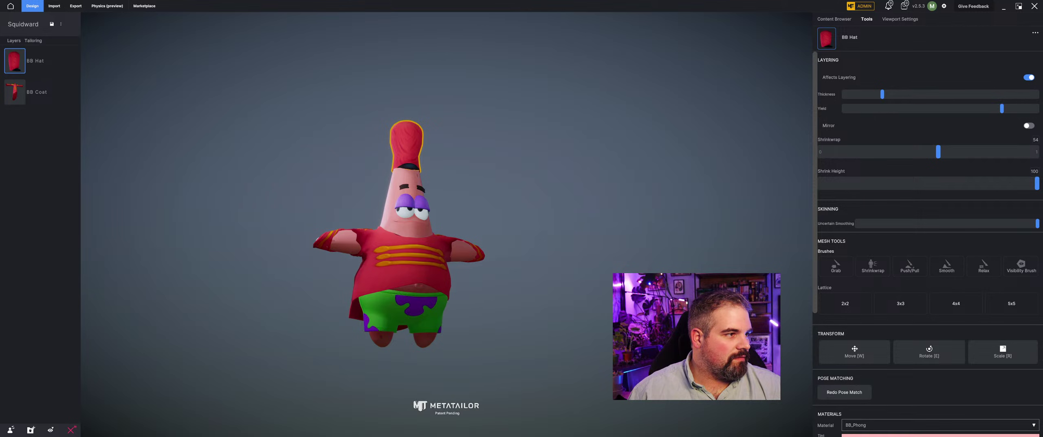
- Switch to the browser to check the reference image of Patrick in his band uniform, and minimize it
key(alt+Tab)
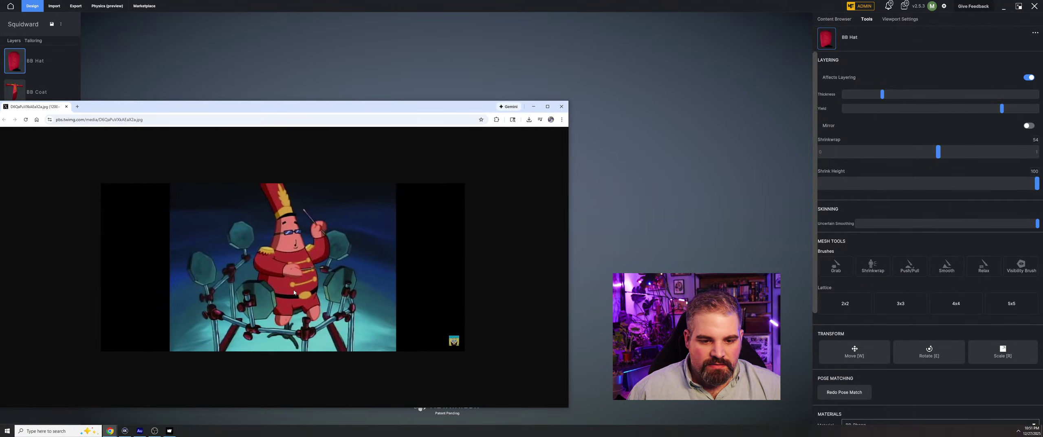
click(534, 106)
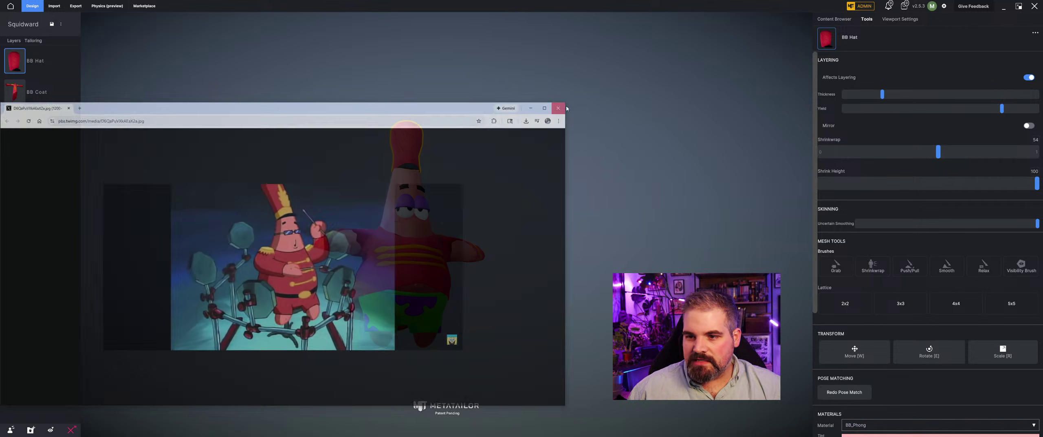
- Search all of the owned content for "glass"
click(834, 19)
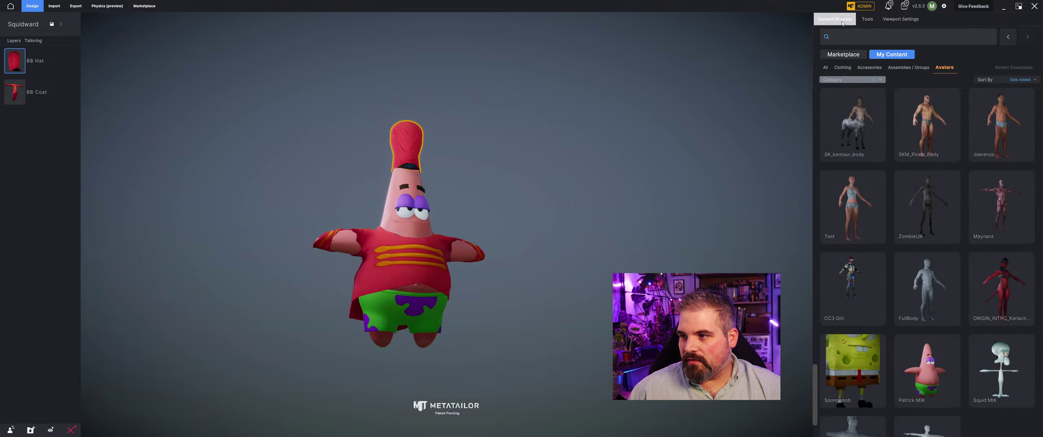
click(860, 41)
text(glass)
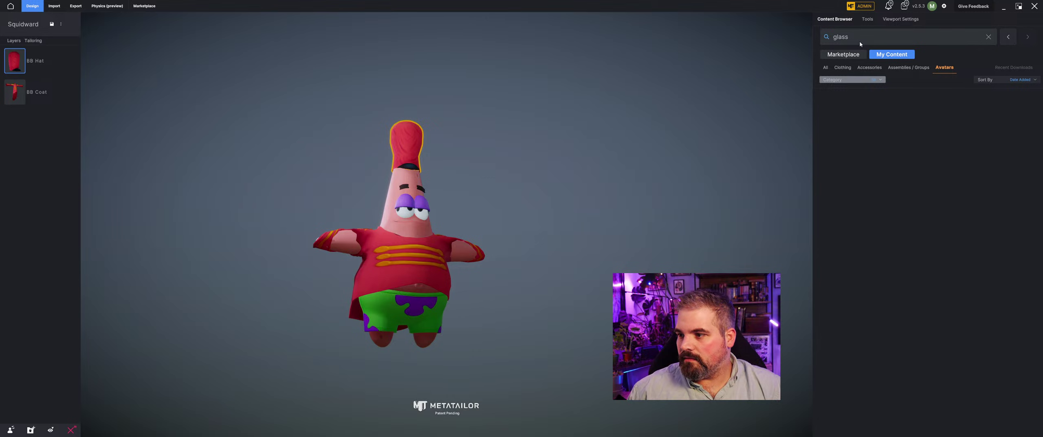
click(825, 67)
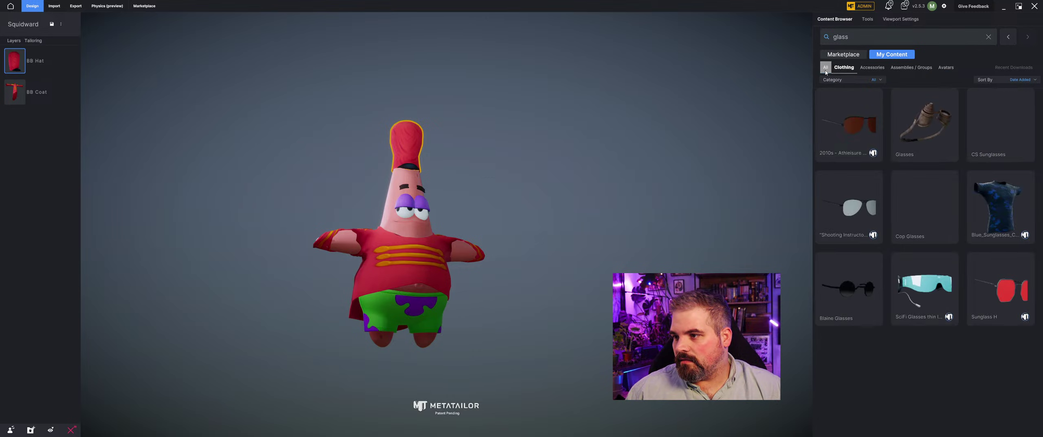
- Put the Blaine Glasses on Patrick and shift them down and forward over his eyes
double_click(853, 319)
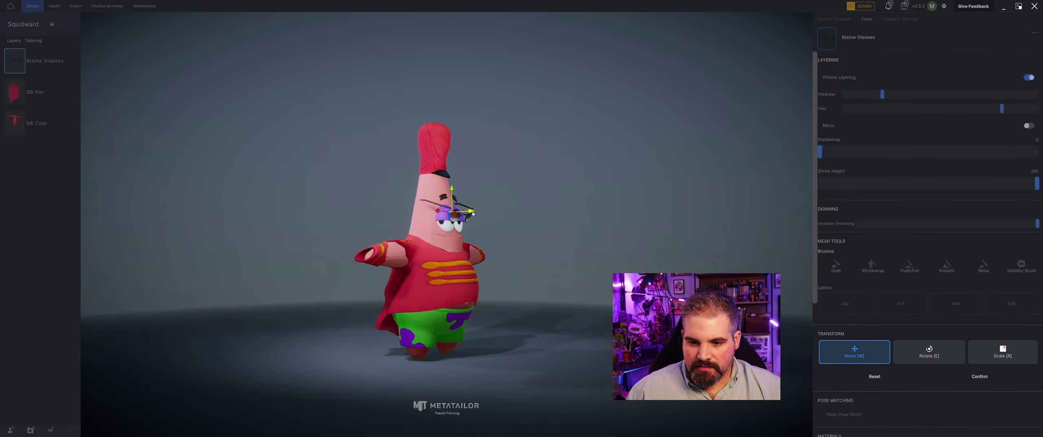
key(e)
key(w)
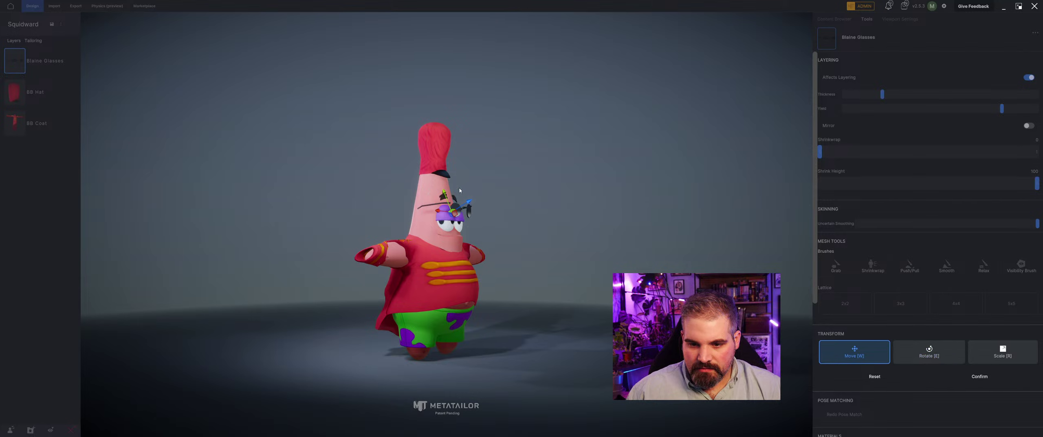
drag(447, 196, 448, 210)
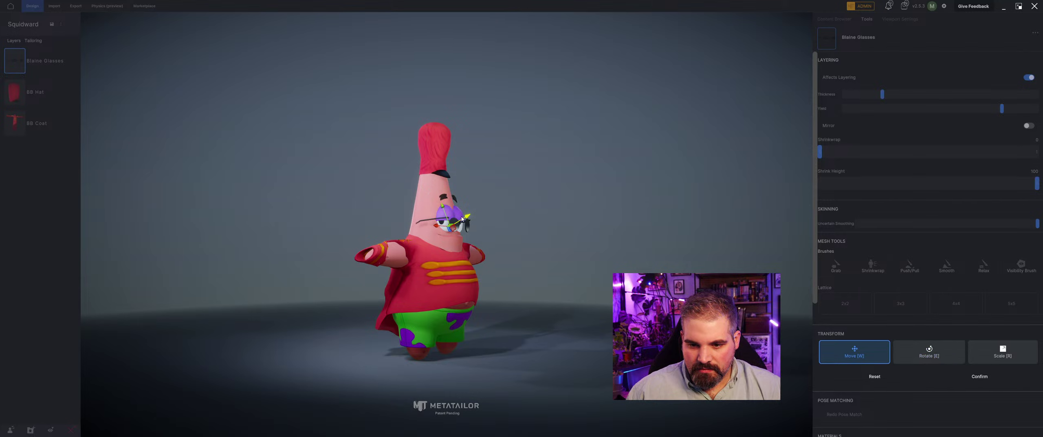
right_drag(479, 217, 474, 240)
key(r)
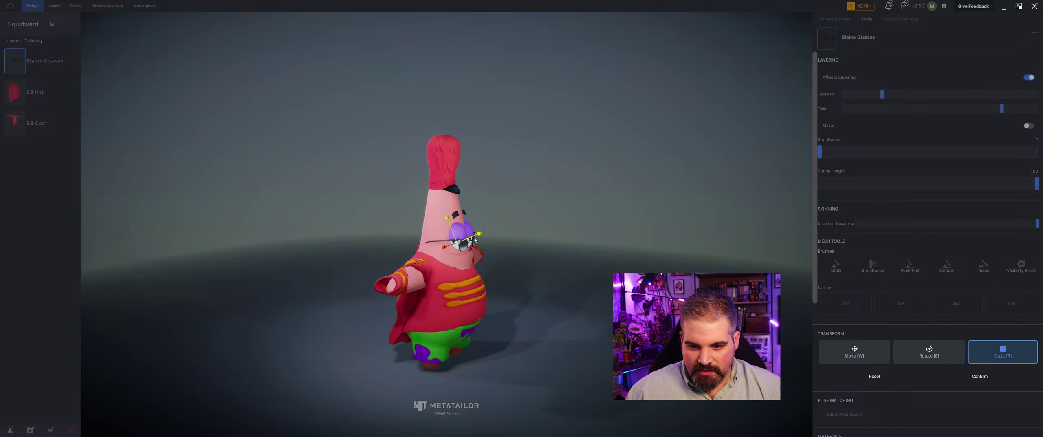
key(w)
drag(474, 235, 476, 234)
key(r)
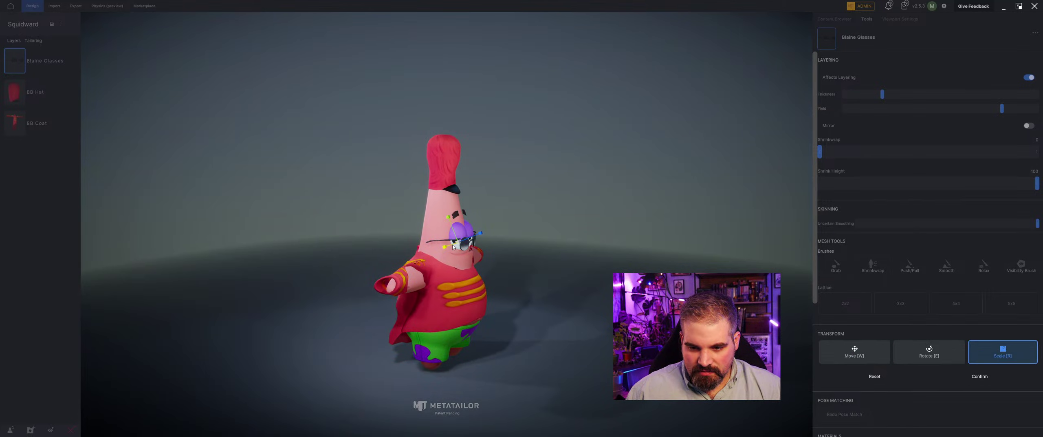
key(w)
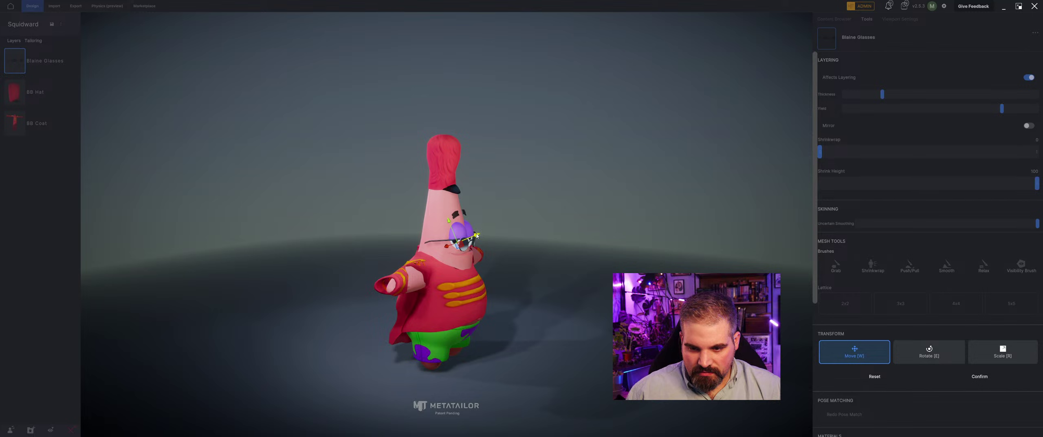
- Refine the Blaine Glasses' position on Patrick's face, apply the move, and remove the glasses from the outfit
right_drag(459, 243, 396, 225)
key(r)
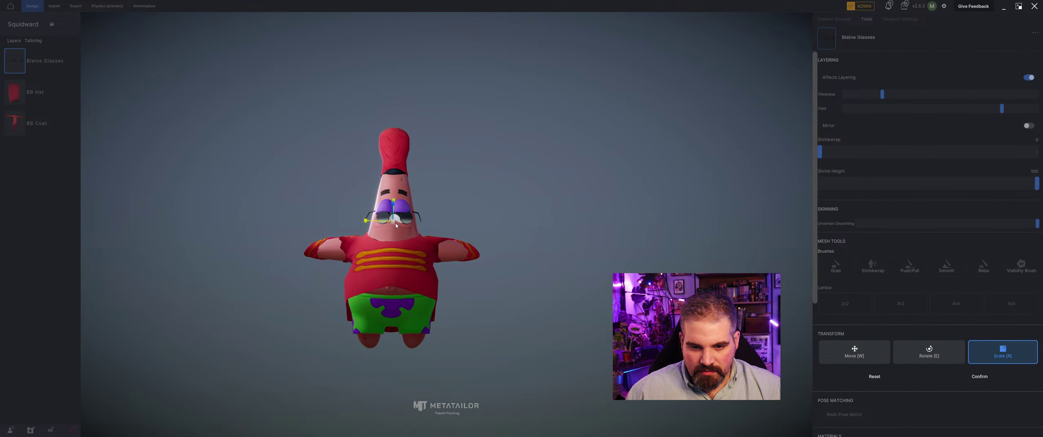
key(w)
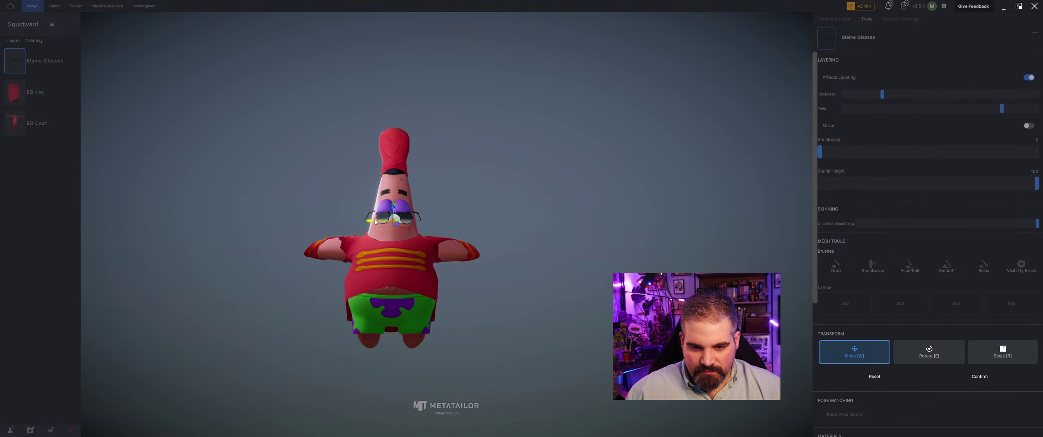
right_drag(449, 222, 521, 225)
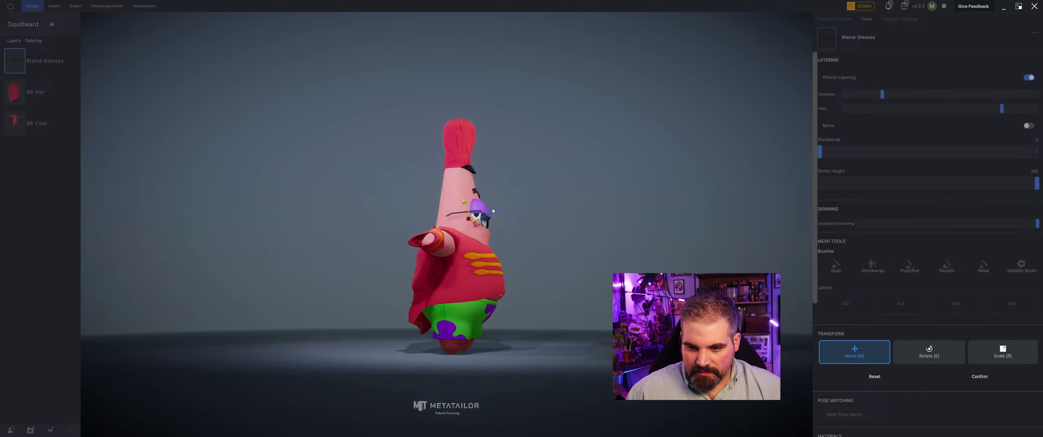
drag(491, 215, 485, 210)
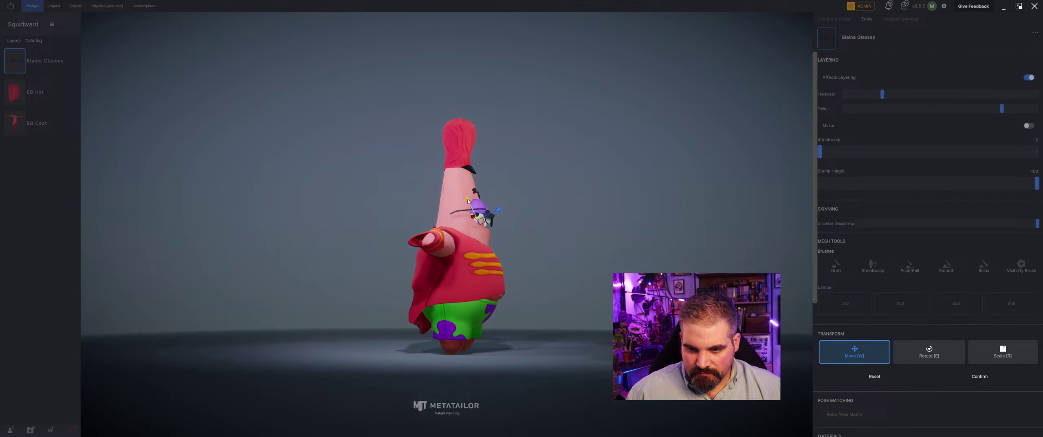
right_drag(468, 201, 499, 213)
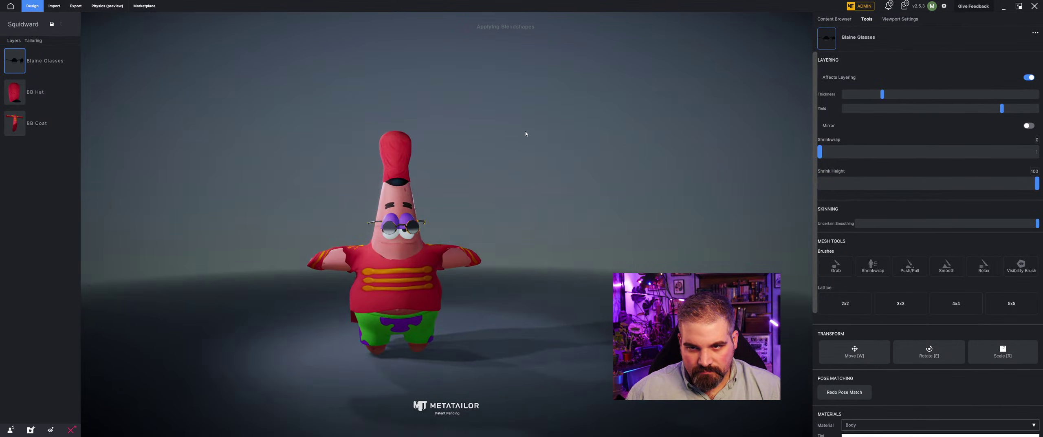
right_drag(526, 132, 459, 112)
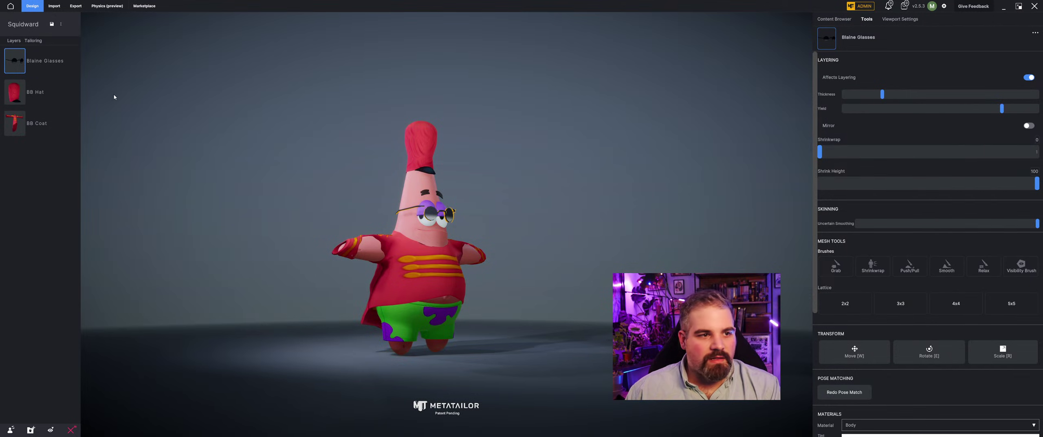
click(65, 61)
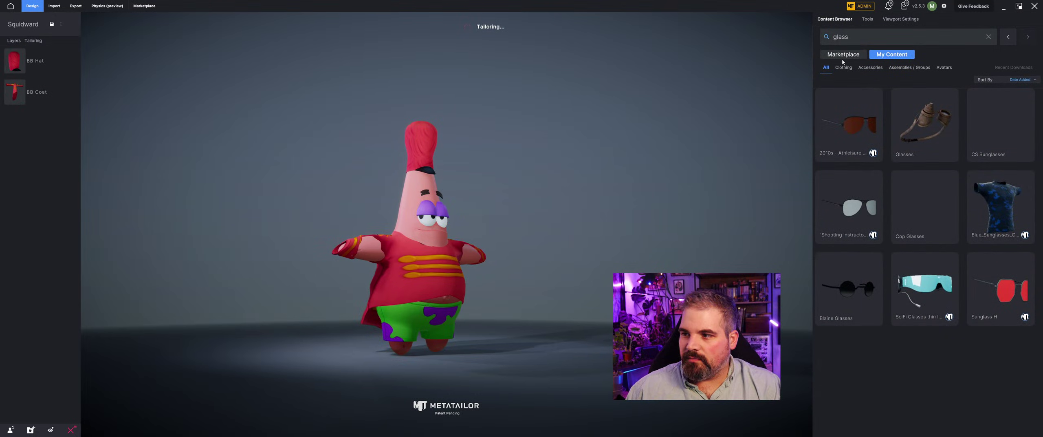
- Put the 2010s - Athleisure Sunglasses on Patrick and move them forward and down in front of his eyes
click(829, 157)
right_drag(396, 72, 439, 106)
key(e)
scroll(427, 248, up, 5)
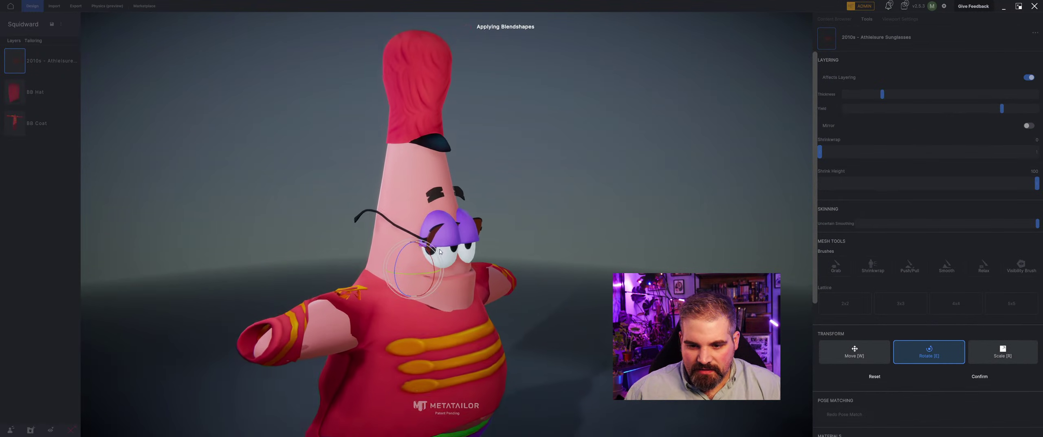
key(w)
mouse_move(428, 267)
mouse_down()
mouse_move(444, 263)
mouse_move(432, 280)
mouse_up()
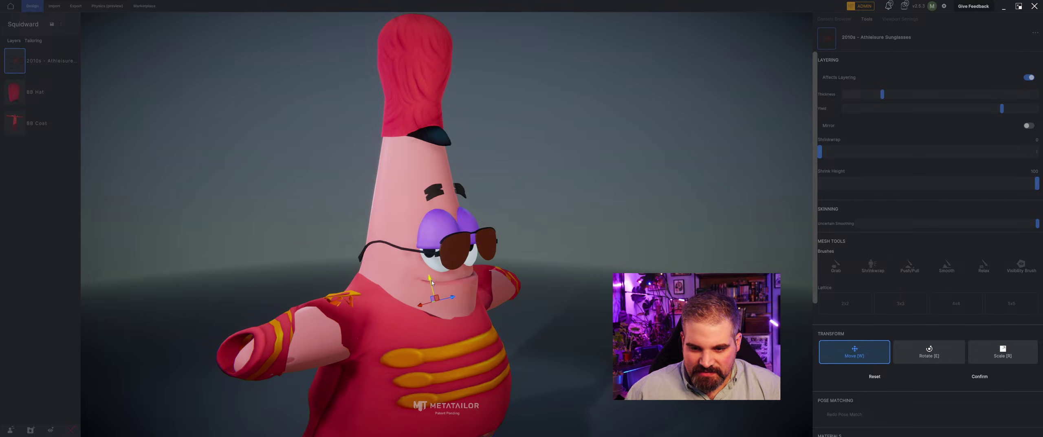
right_drag(432, 281, 389, 263)
- Narrow the sunglasses' width to fit Patrick's head and apply the transform
key(r)
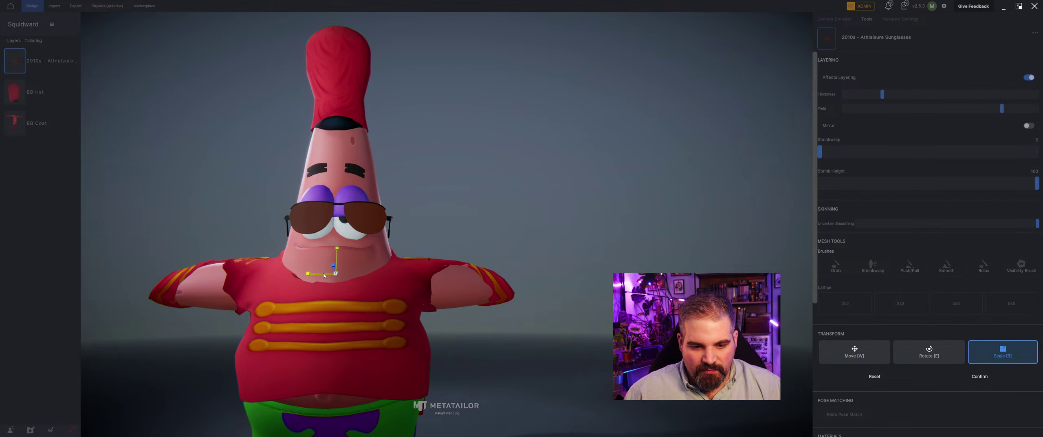
drag(307, 275, 312, 277)
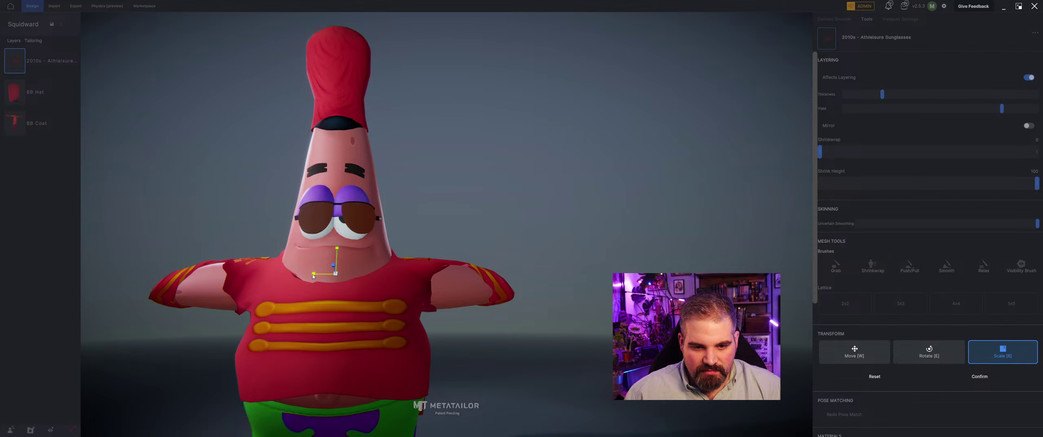
key(w)
right_drag(313, 275, 374, 256)
key(r)
key(w)
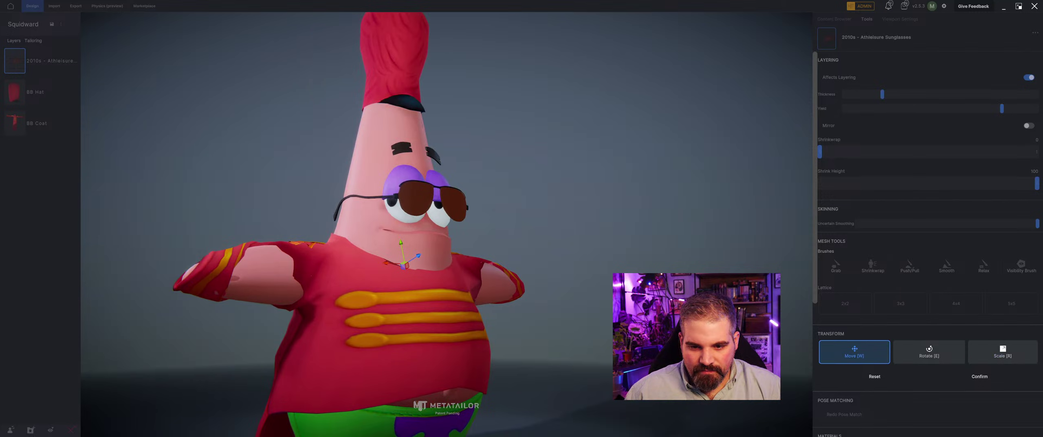
click(1002, 376)
- Sculpt the layered sunglasses with a larger Grab brush, pulling the temple arms down on both sides of the head, and confirm
click(835, 266)
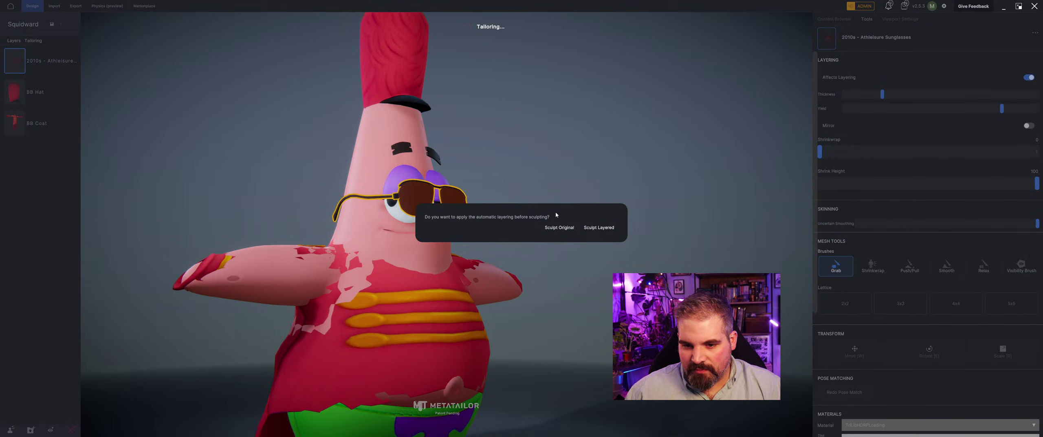
click(599, 227)
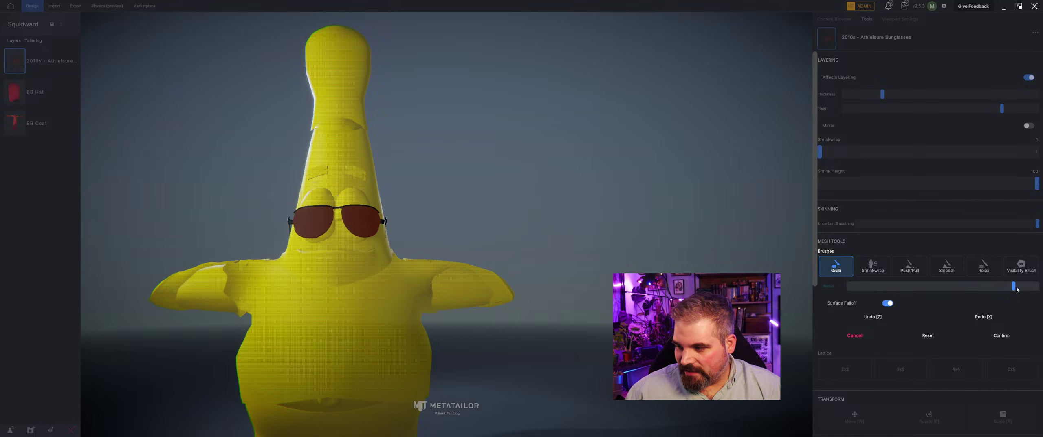
drag(1017, 289, 1023, 288)
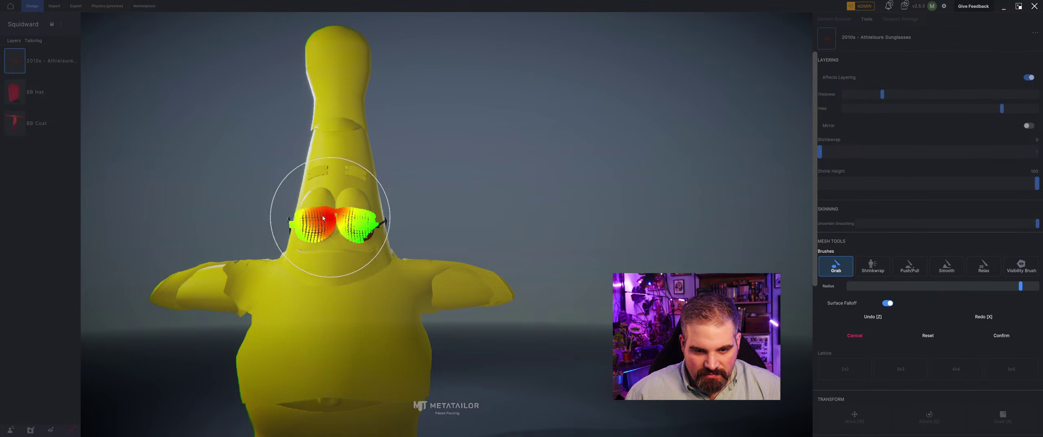
mouse_move(352, 224)
middle_down()
mouse_move(421, 211)
mouse_move(775, 351)
middle_up()
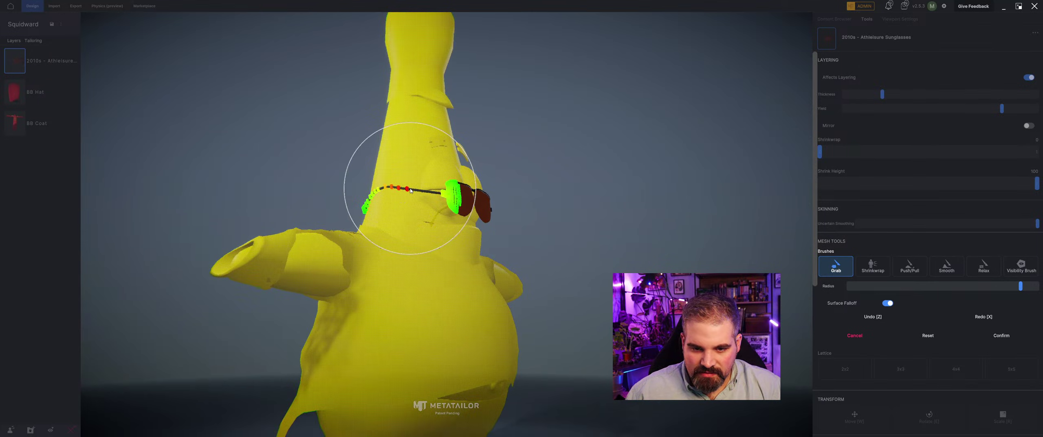
drag(381, 188, 377, 202)
middle_drag(377, 203, 313, 202)
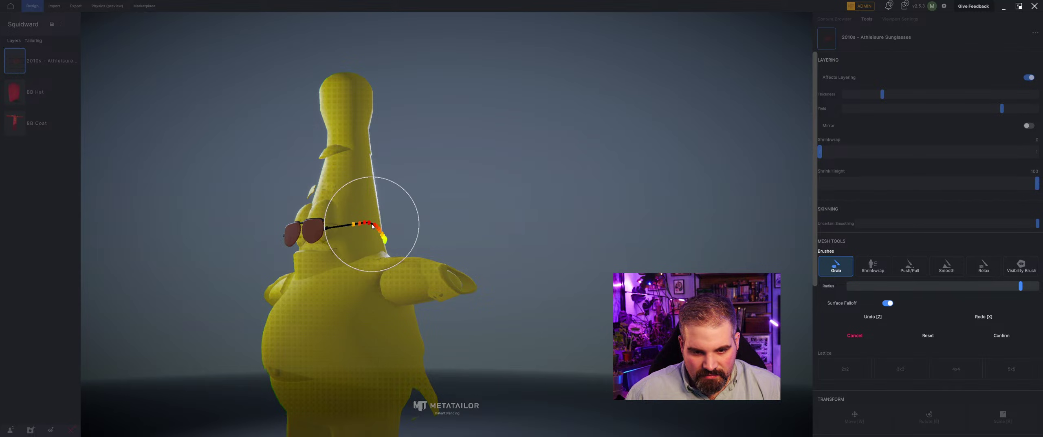
drag(372, 224, 373, 230)
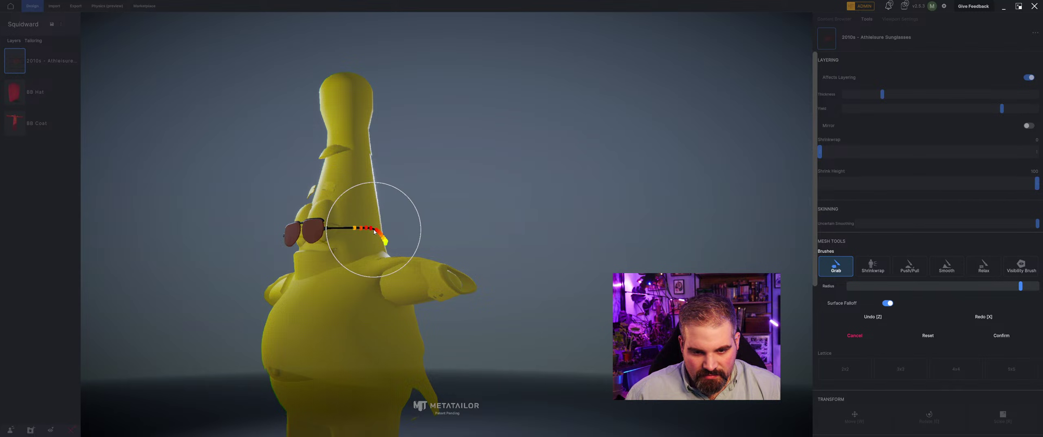
click(1002, 335)
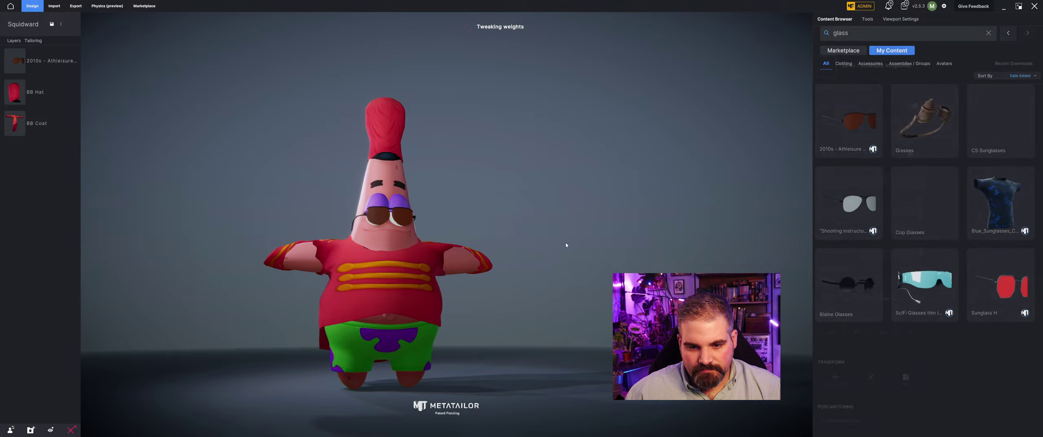
- Search the owned content for "belt" and put the Army Service Uniform Belt on Patrick
scroll(541, 257, up, 3)
drag(860, 36, 722, 37)
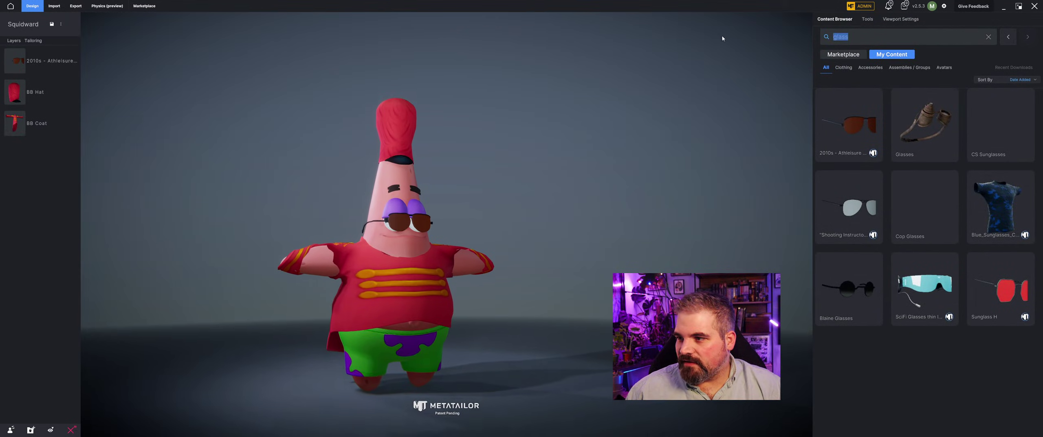
text(belt)
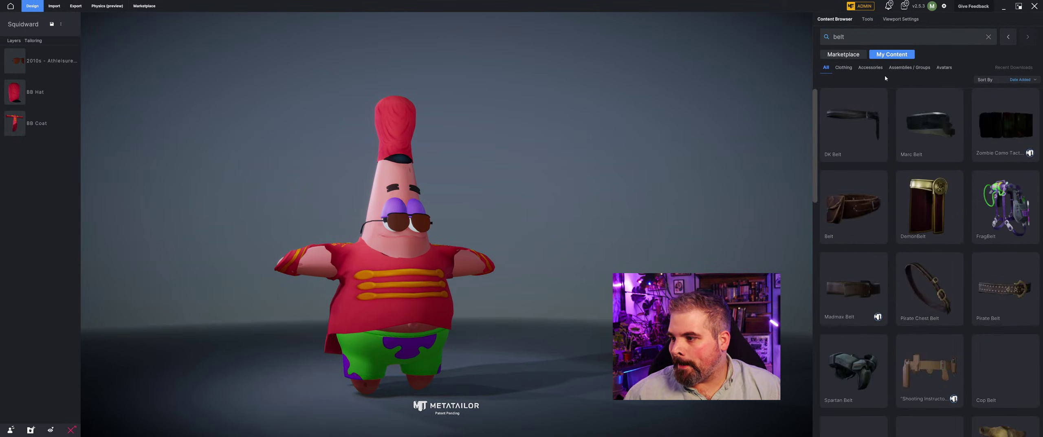
mouse_move(952, 282)
scroll(956, 283, down, 5)
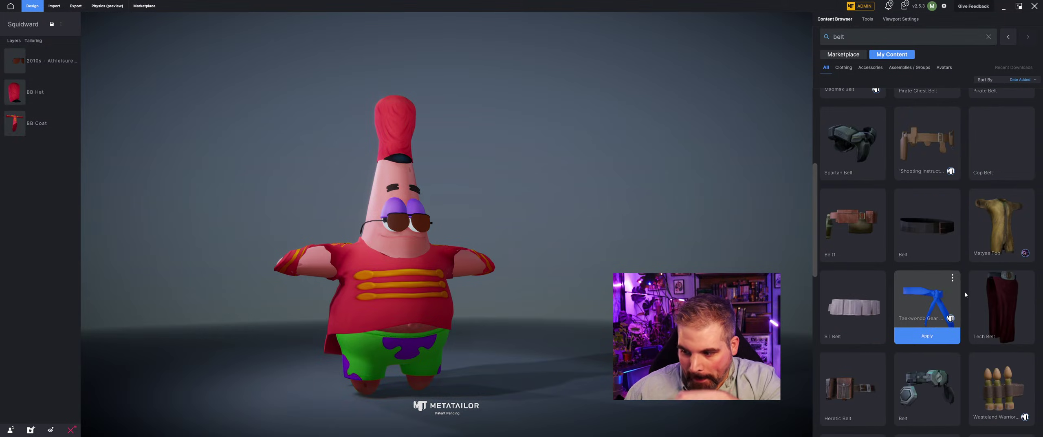
scroll(969, 265, down, 3)
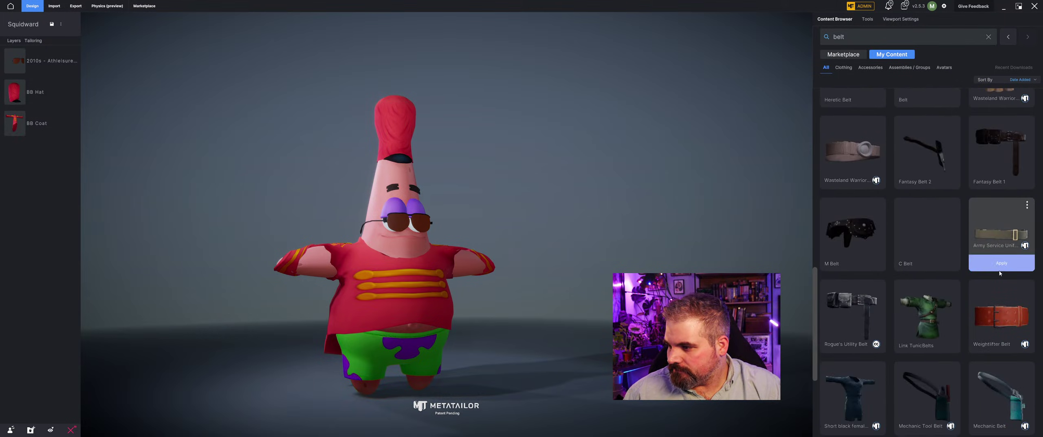
click(1002, 269)
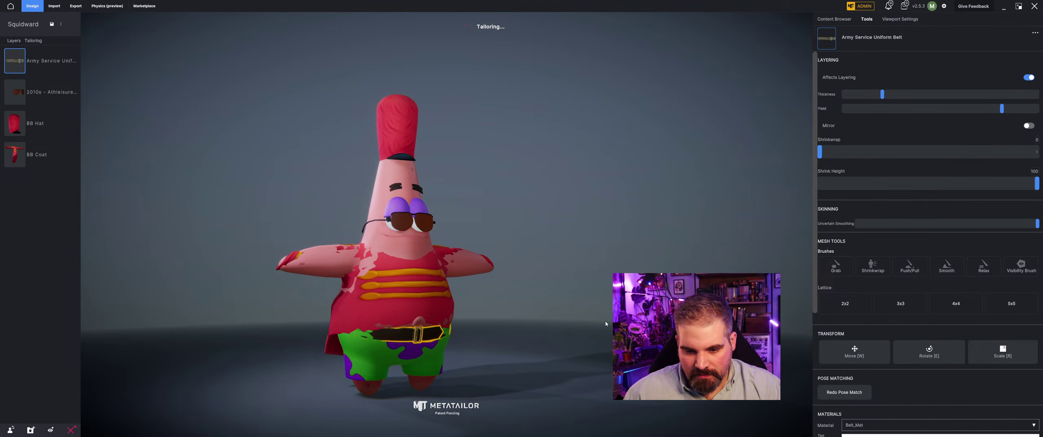
- Scale the Army Service Uniform Belt in width and depth and shift it sideways toward the centre of Patrick's waist
right_drag(432, 352, 509, 346)
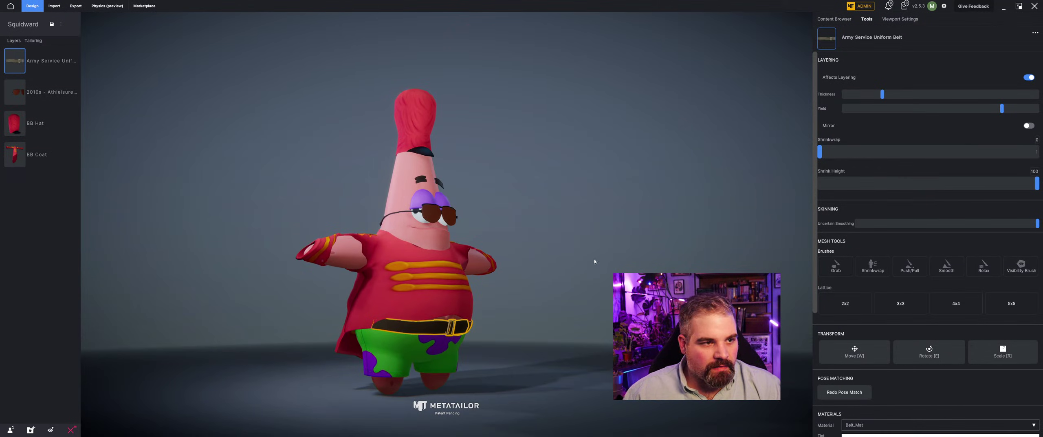
key(r)
drag(411, 235, 365, 212)
key(w)
right_drag(401, 213, 363, 213)
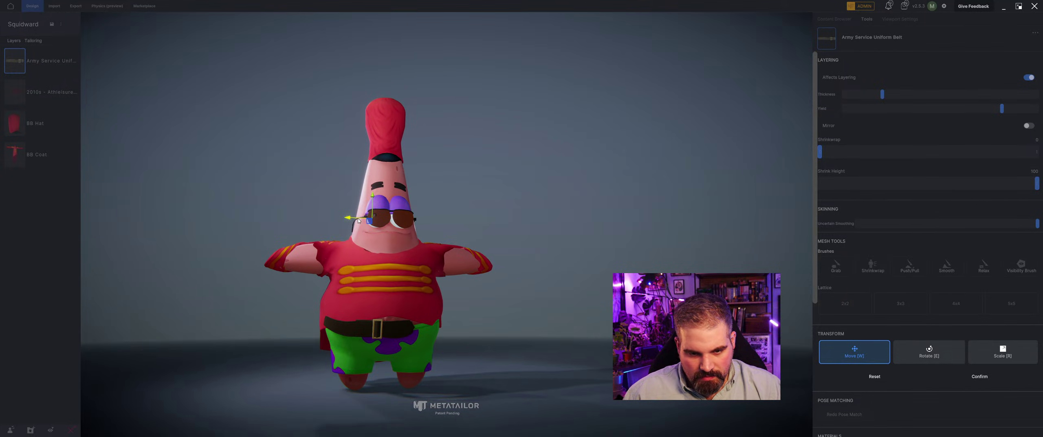
drag(358, 221, 364, 220)
key(r)
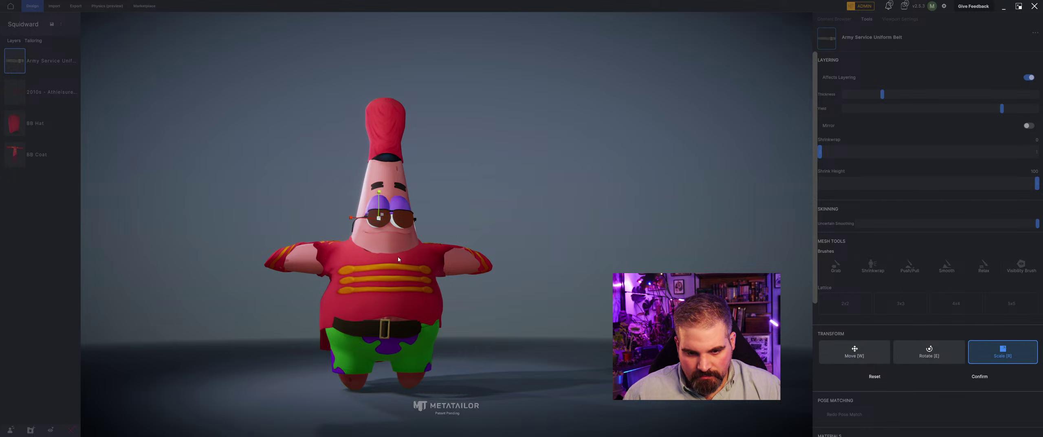
right_drag(397, 256, 525, 204)
drag(496, 195, 463, 196)
- Widen the belt until it wraps around the outside of the BB Coat, centre it, and confirm the transform
key(w)
right_drag(464, 196, 343, 217)
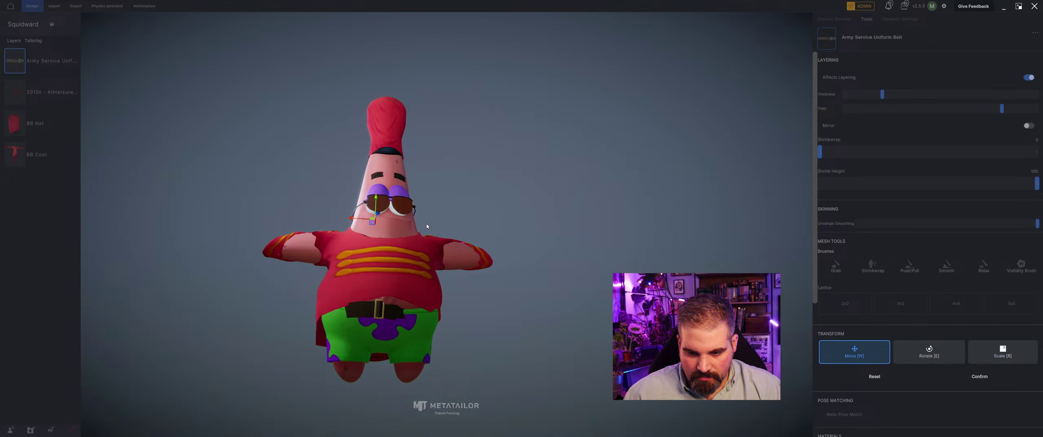
key(r)
drag(345, 220, 361, 216)
key(w)
key(r)
key(w)
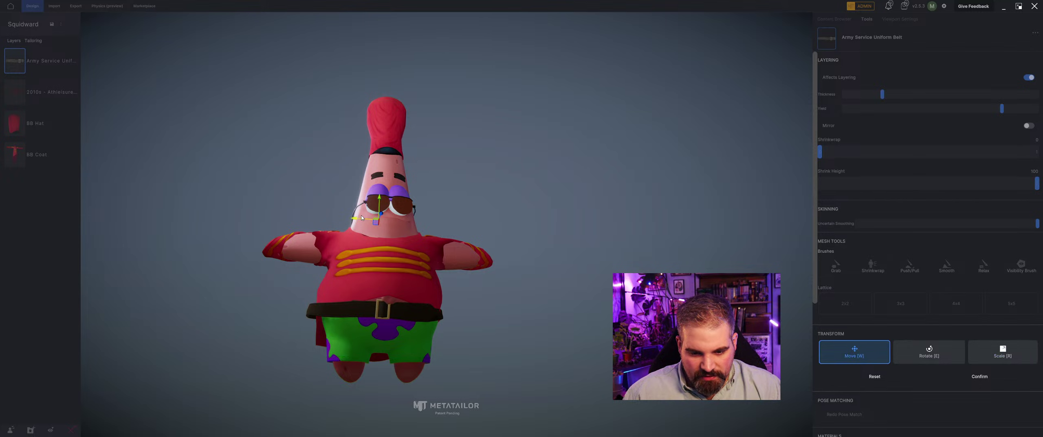
click(979, 376)
- Raise the belt to Patrick's waistline, adjust its front-to-back position, and apply the transform
drag(550, 374, 587, 328)
key(w)
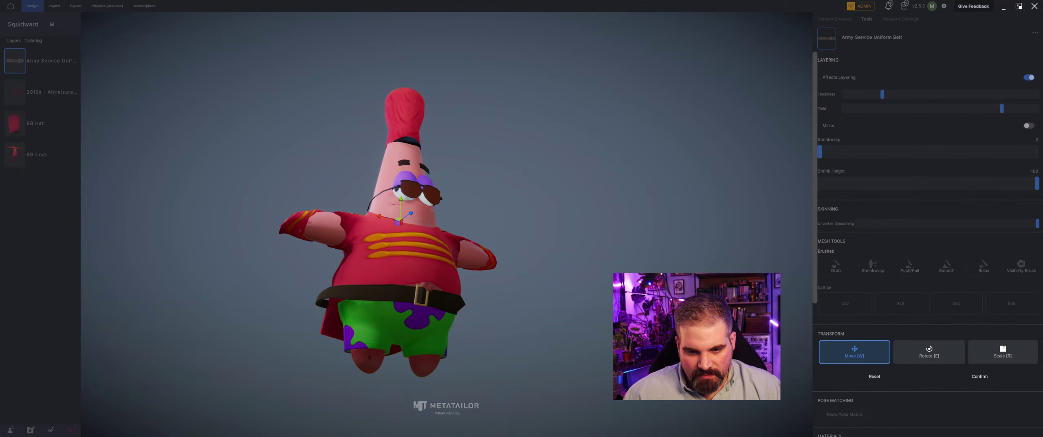
drag(398, 208, 401, 189)
middle_drag(388, 216, 438, 196)
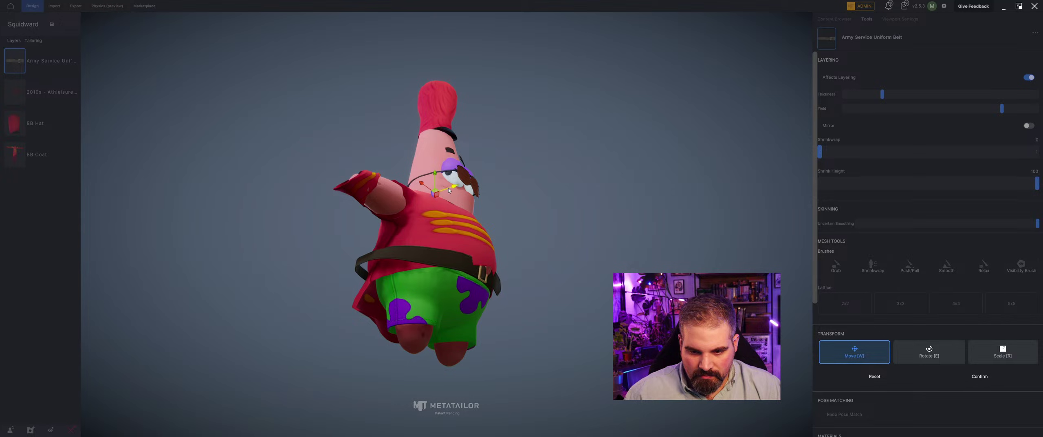
drag(449, 189, 450, 195)
middle_drag(456, 194, 403, 215)
click(979, 376)
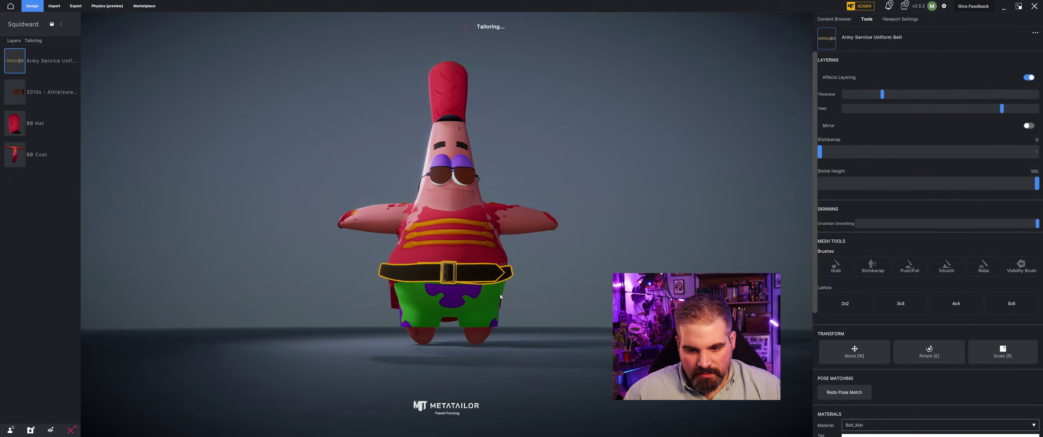
- Set the belt's Shrinkwrap to 96 so it hugs the BB Coat, and deselect it
middle_drag(578, 319, 560, 296)
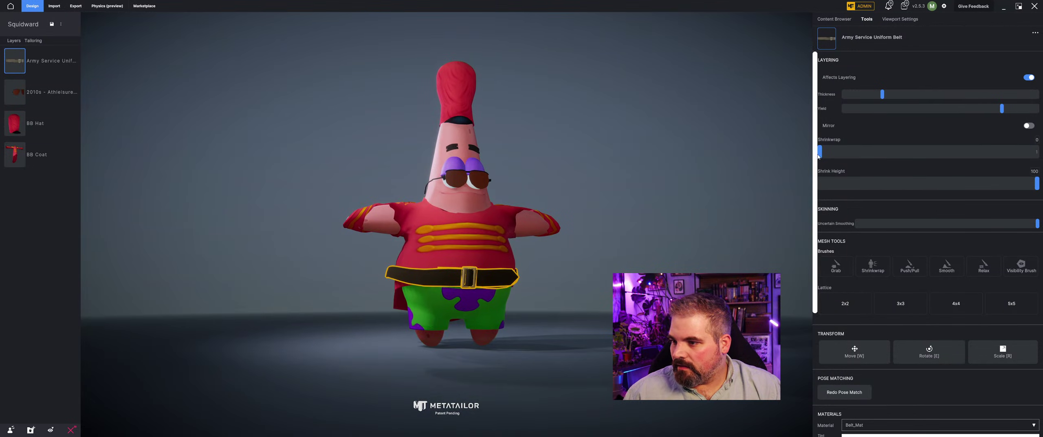
drag(820, 152, 851, 154)
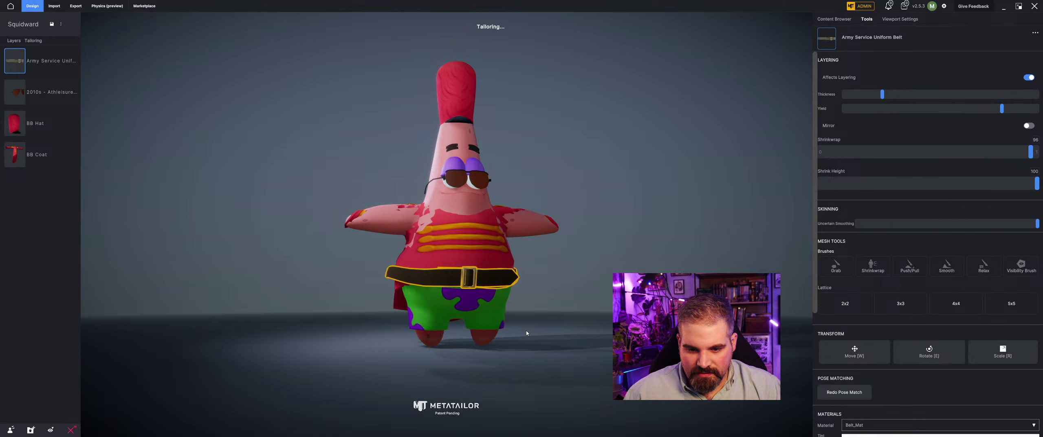
click(578, 316)
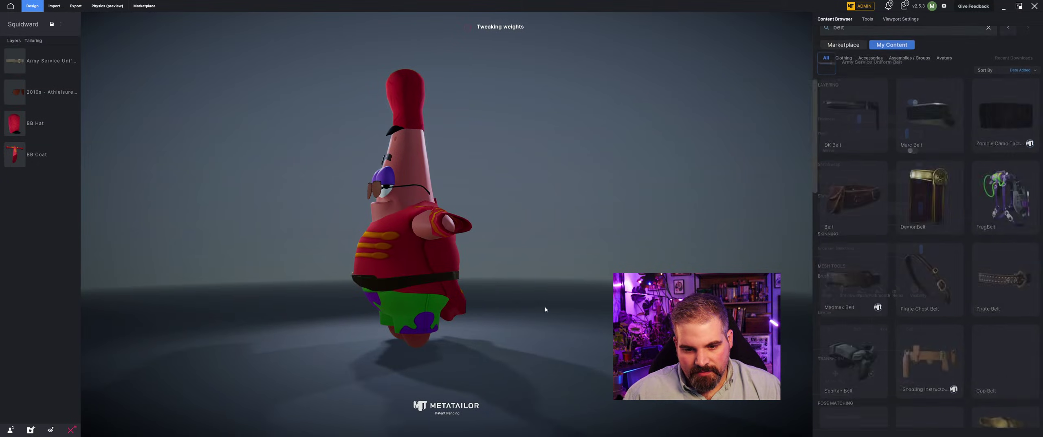
right_drag(554, 319, 550, 260)
scroll(570, 312, up, 3)
middle_drag(549, 261, 524, 300)
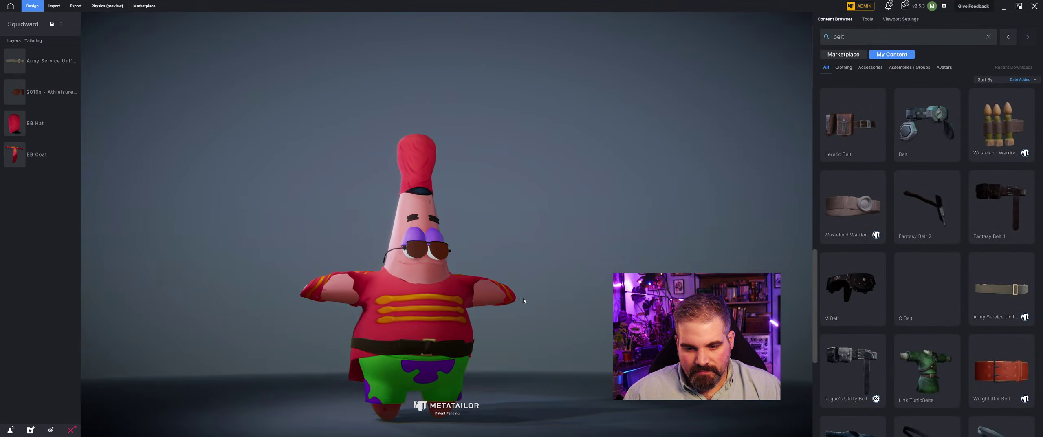
right_drag(524, 301, 494, 320)
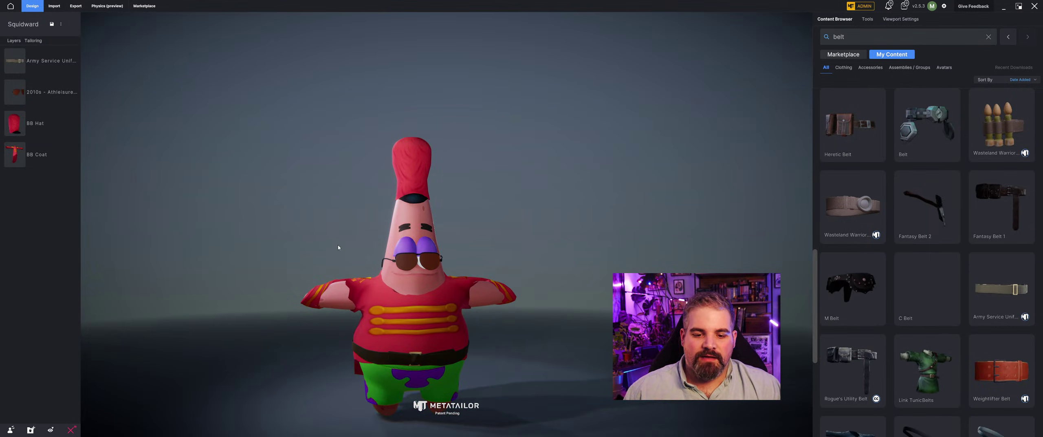
right_drag(338, 247, 320, 231)
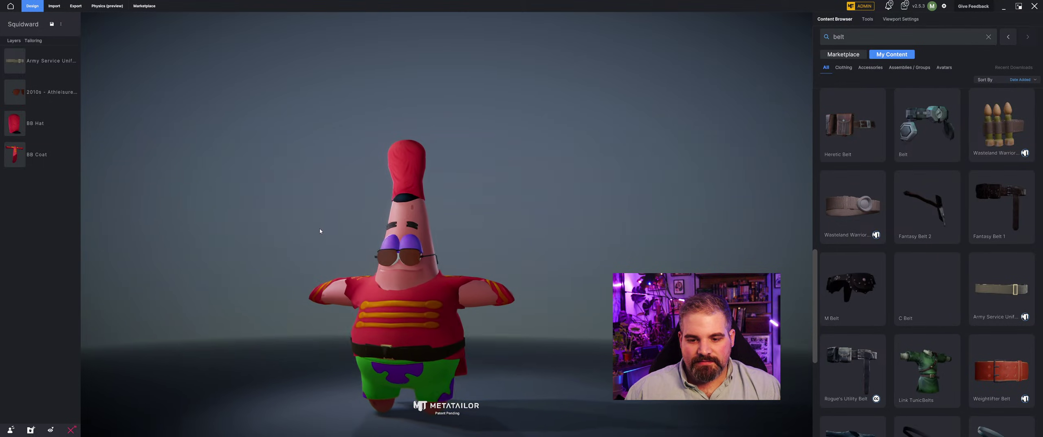
scroll(333, 232, up, 3)
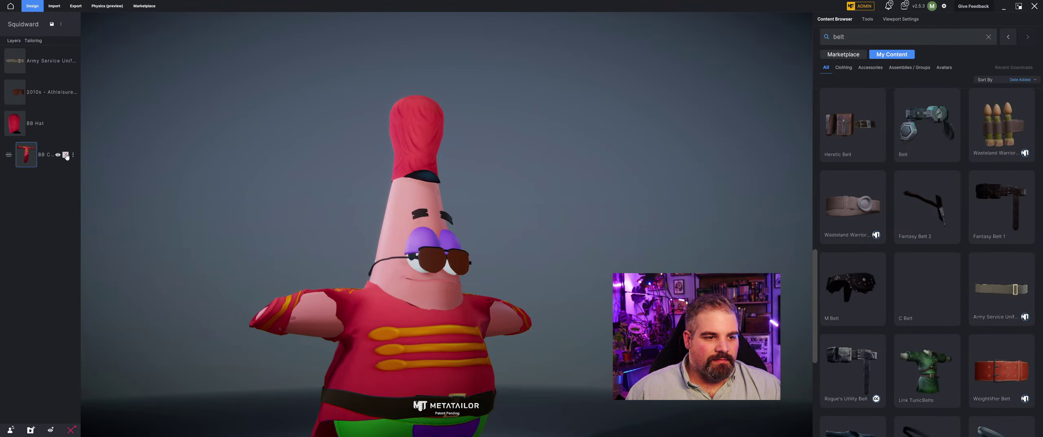
- Remove the sunglasses, belt, BB Coat and BB Hat layers from Patrick
click(66, 93)
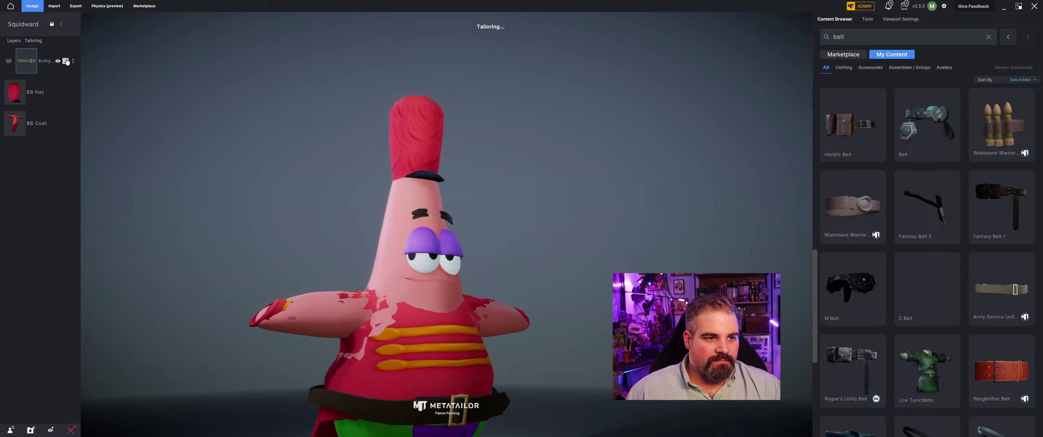
click(65, 62)
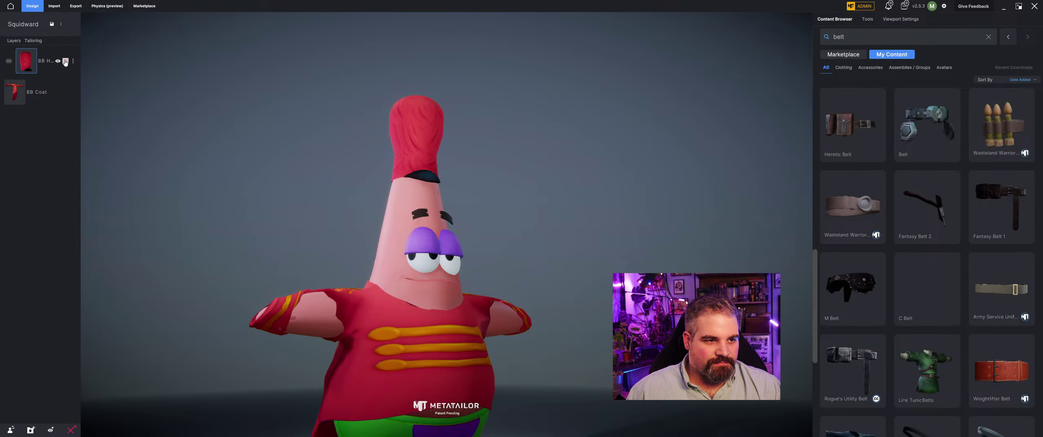
click(65, 93)
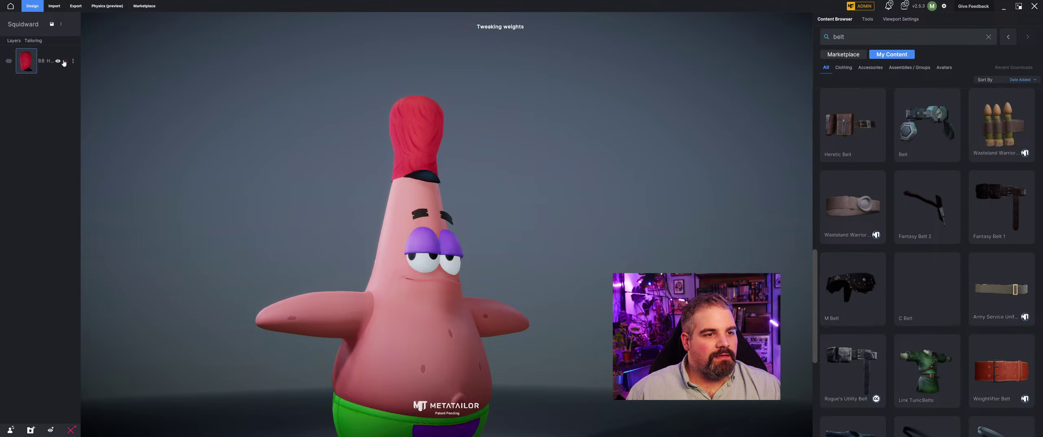
click(66, 62)
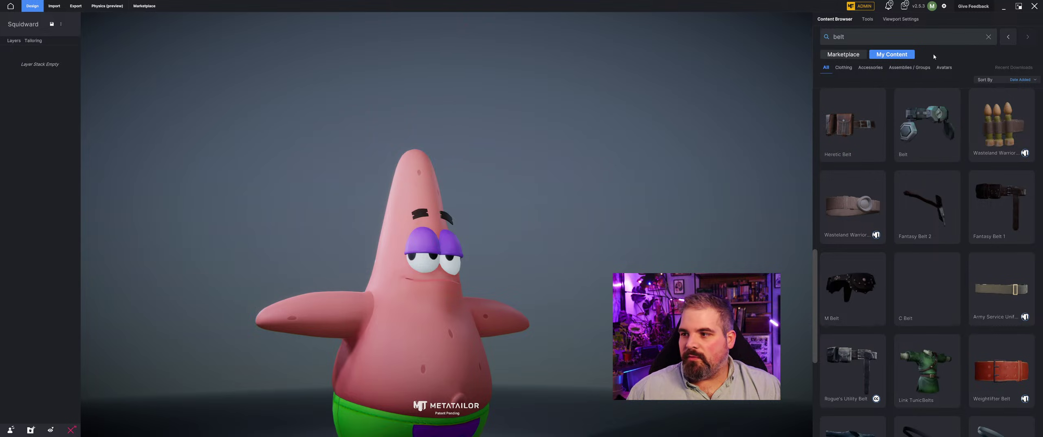
- Search the owned avatars for "squid" and switch the avatar to Squid MIX
click(900, 18)
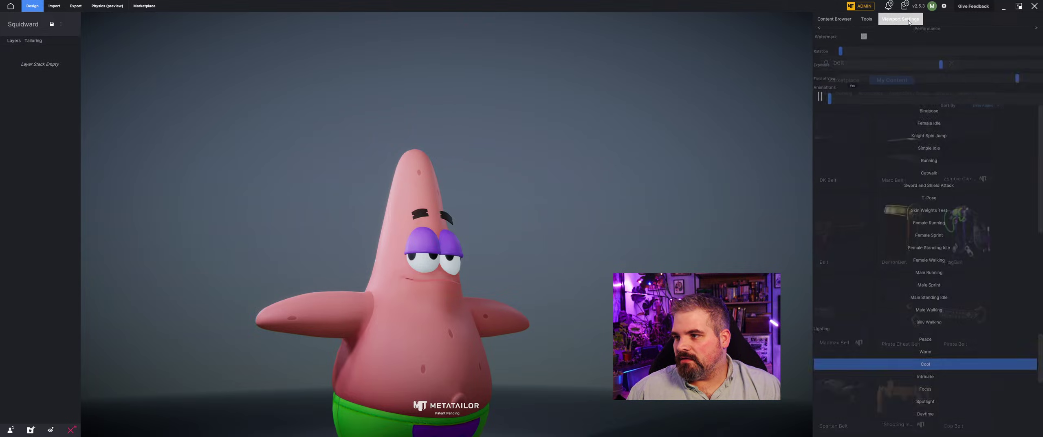
click(845, 21)
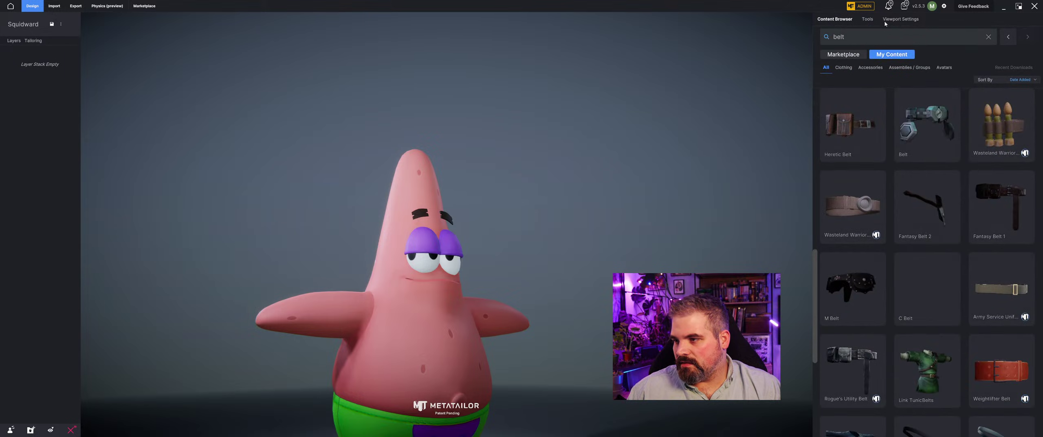
click(944, 67)
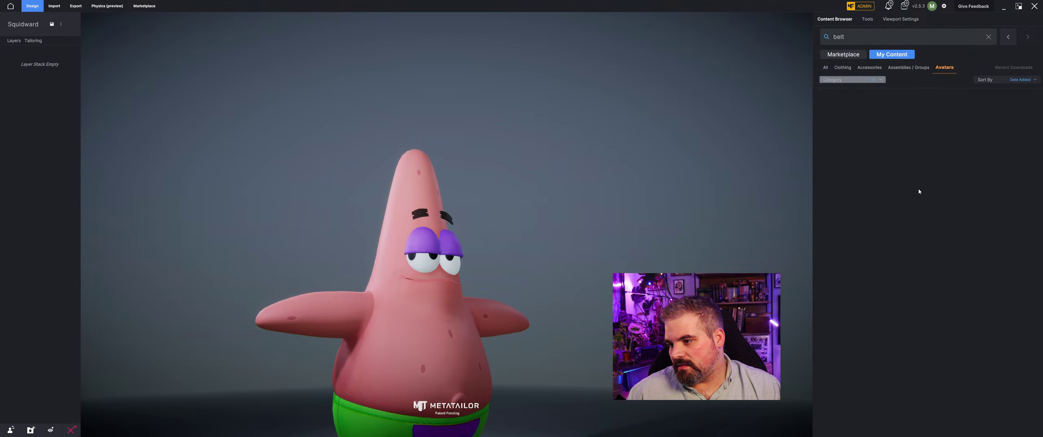
click(987, 37)
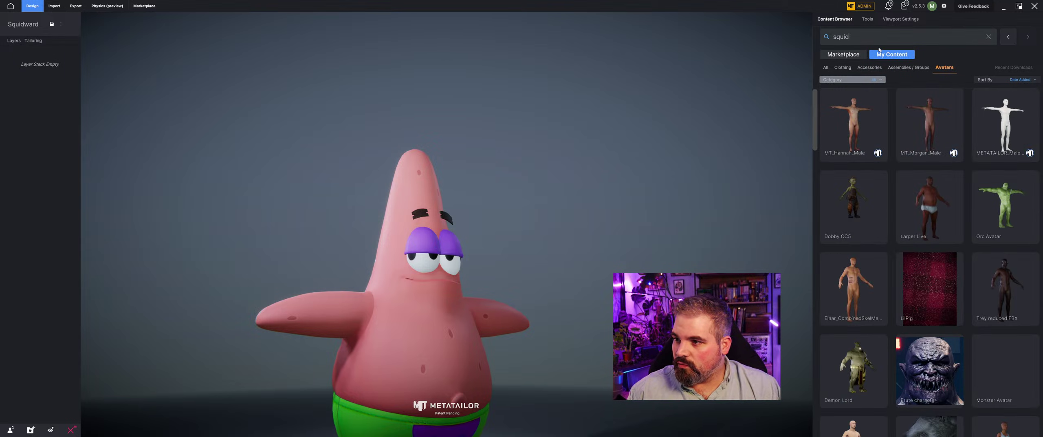
click(846, 154)
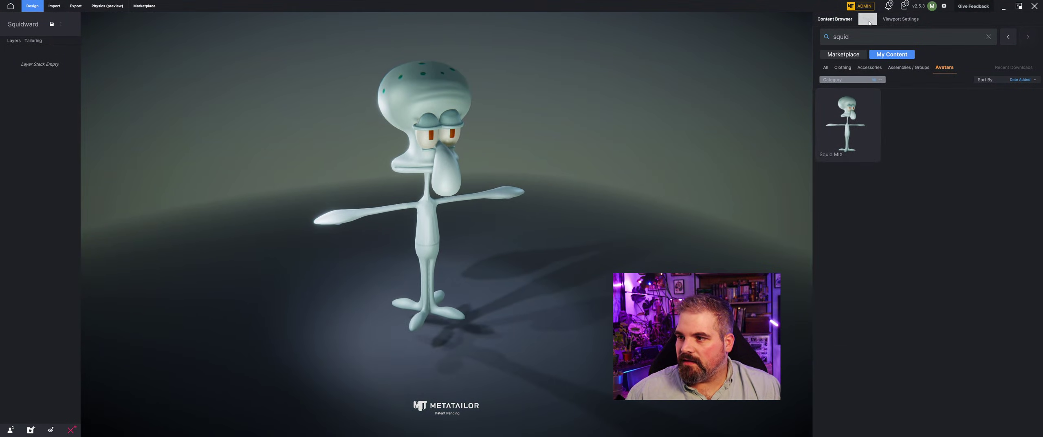
- Try the Death Knight assembly from all owned content on the Squid MIX avatar and remove it
click(825, 68)
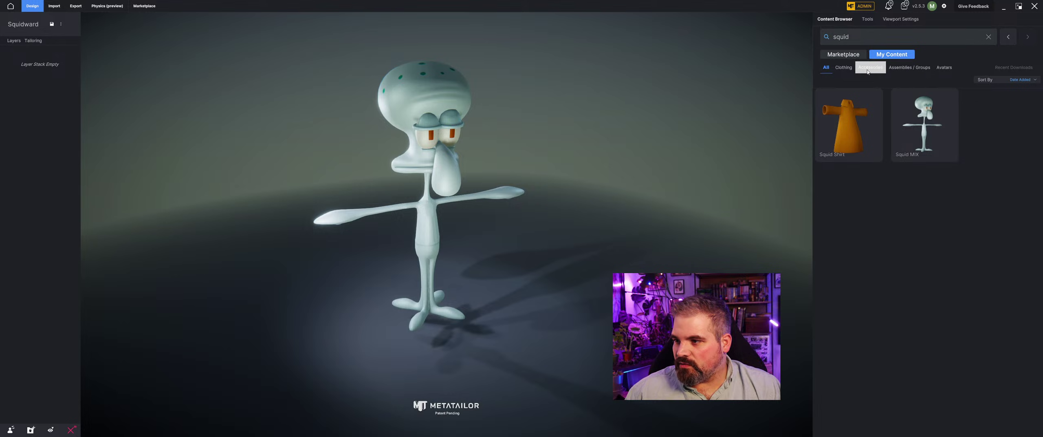
click(988, 37)
scroll(838, 360, down, 5)
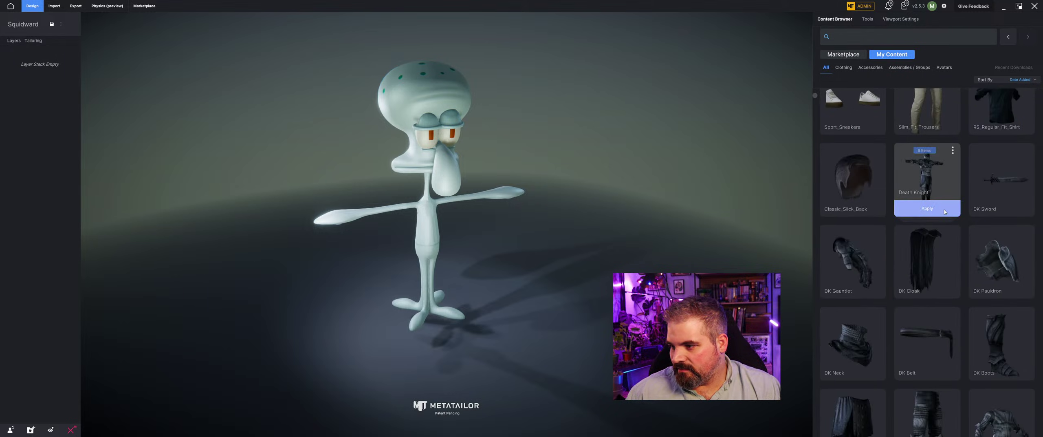
click(927, 209)
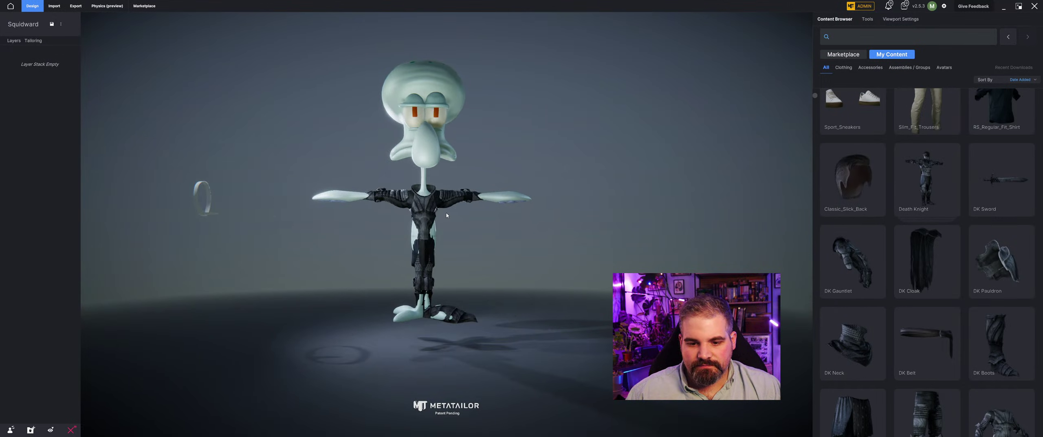
drag(447, 215, 470, 220)
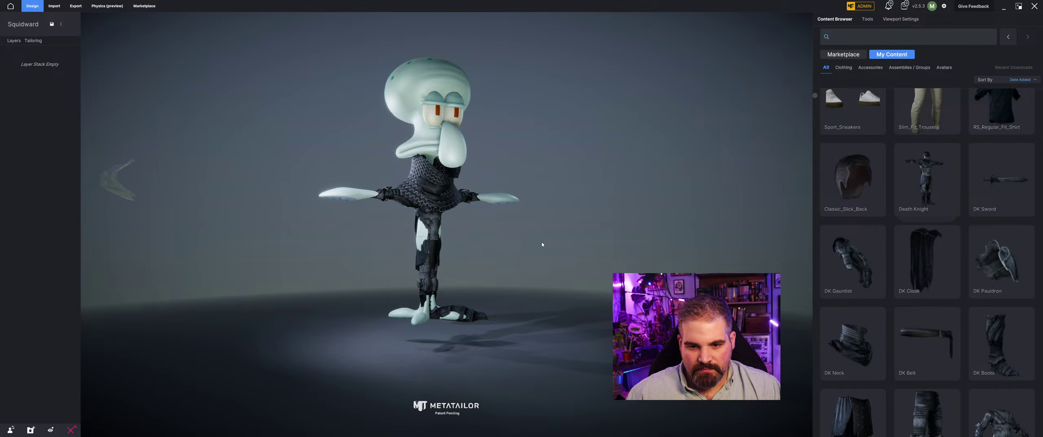
drag(505, 252, 510, 220)
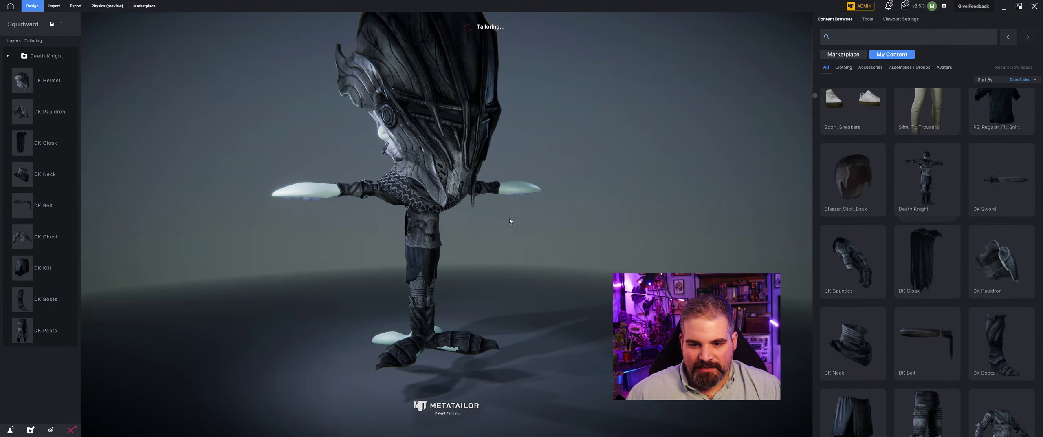
drag(414, 196, 358, 191)
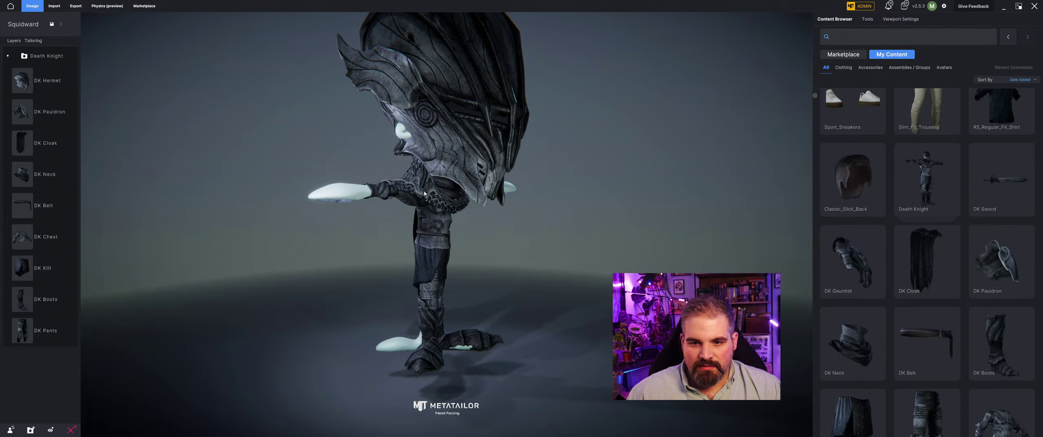
click(65, 58)
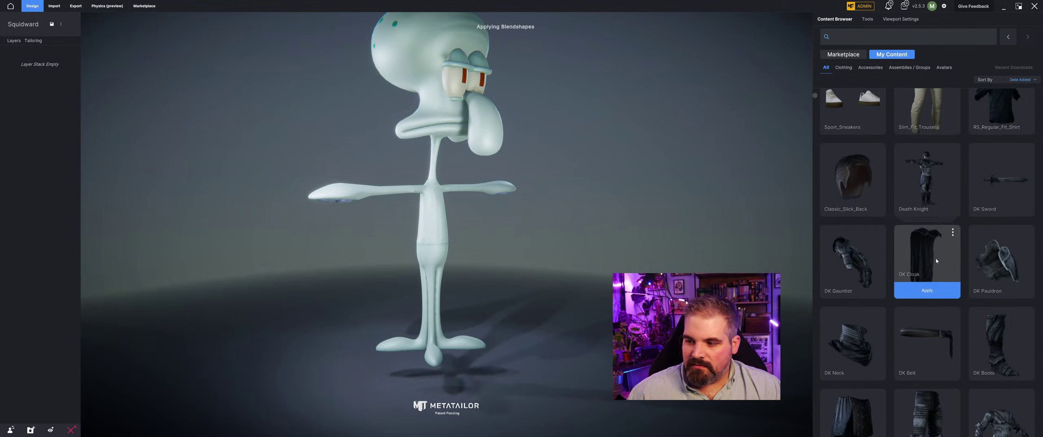
- Filter the owned content to assemblies and groups and put the Frieren assembly on Squid MIX
scroll(925, 244, down, 10)
click(911, 67)
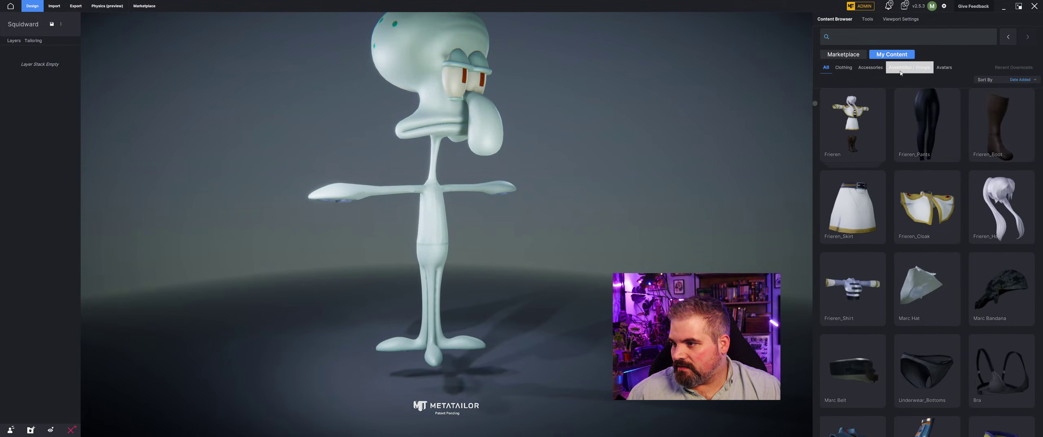
click(935, 150)
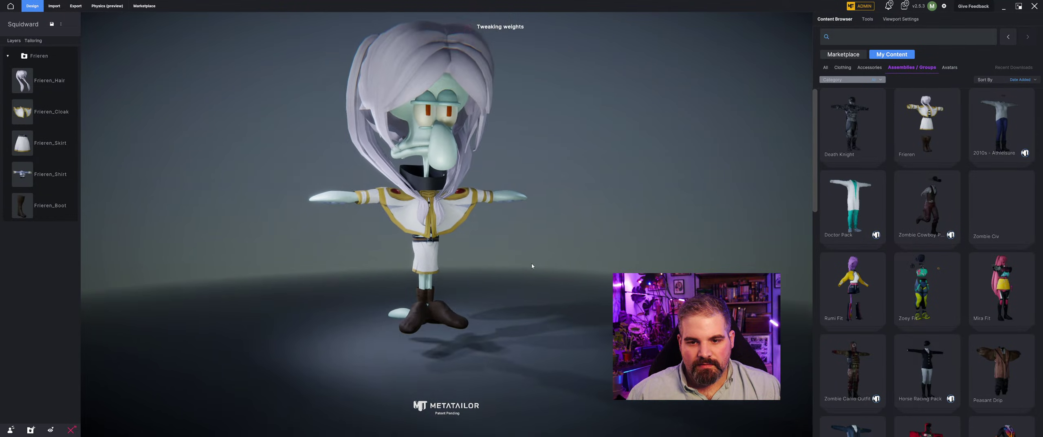
- Select the Frieren_Cloak and inspect how the Frieren outfit fits Squid MIX
click(438, 187)
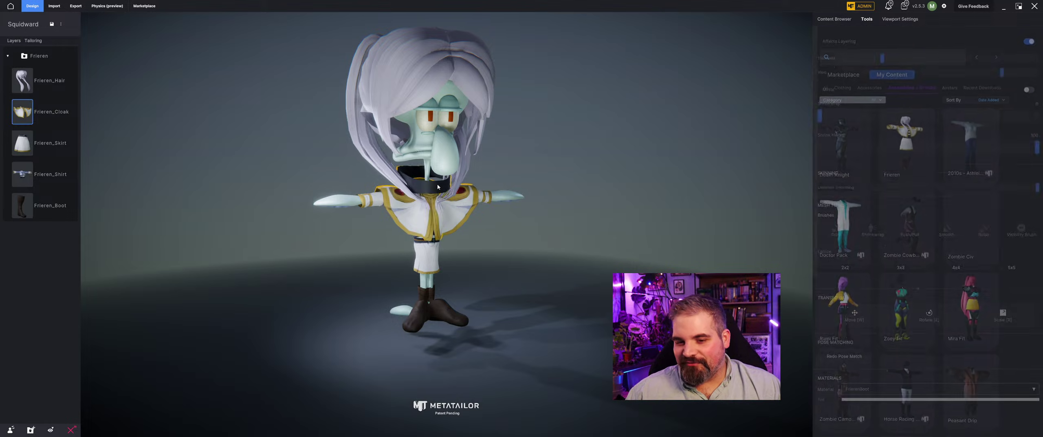
middle_drag(437, 187, 172, 201)
middle_drag(268, 181, 329, 185)
scroll(300, 183, down, 2)
middle_drag(392, 186, 347, 226)
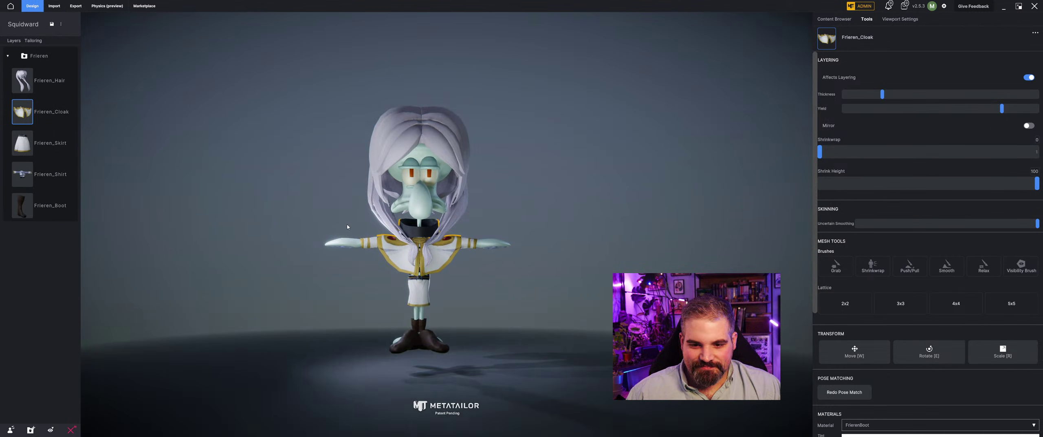
- Remove the Frieren outfit from Squid MIX, and try the Rumi Fit assembly on the avatar and remove it
click(73, 57)
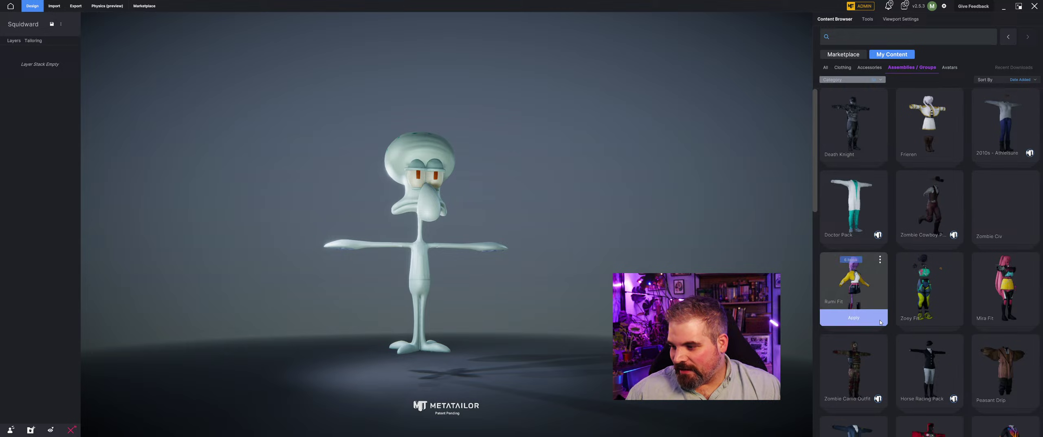
click(880, 321)
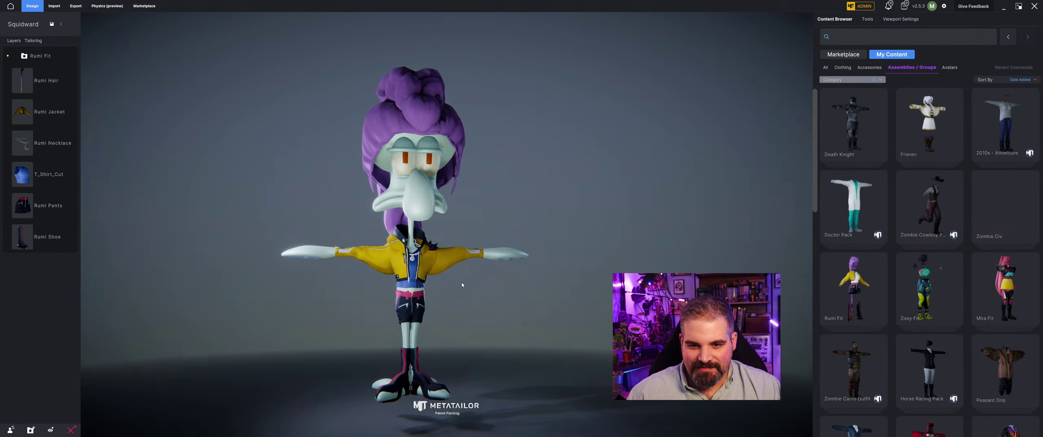
click(66, 56)
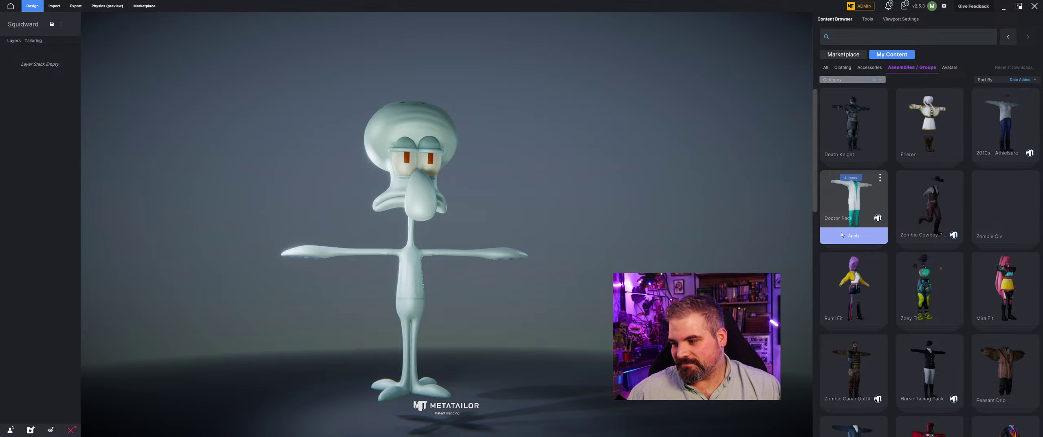
- Try the Doctor Pack assembly on Squid MIX, browse the other owned assemblies, and remove the Doctor Pack
click(842, 234)
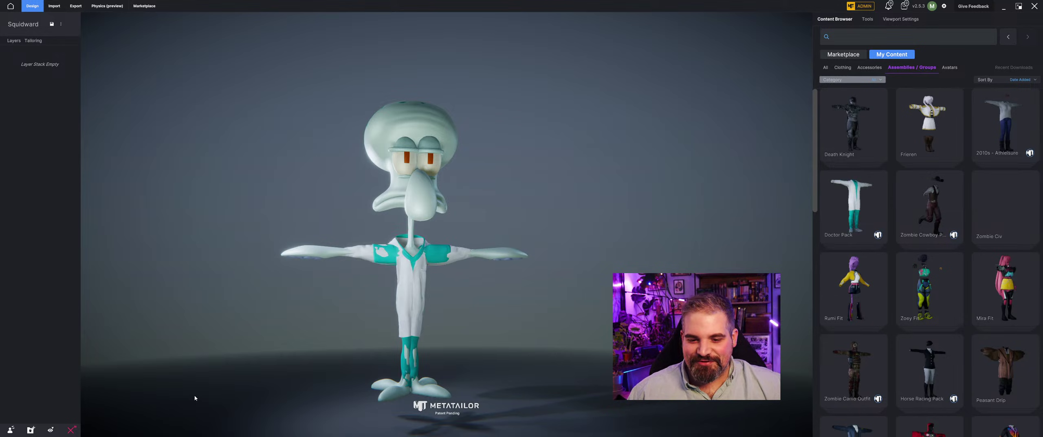
mouse_move(937, 151)
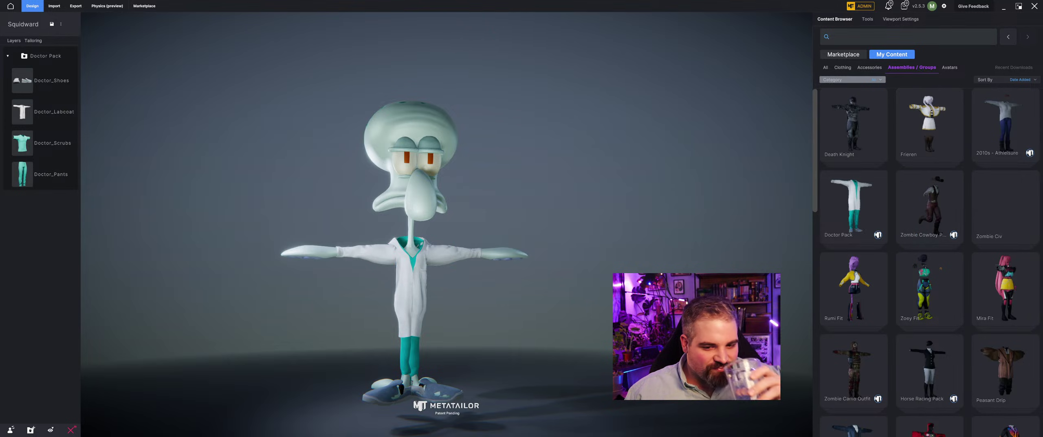
mouse_move(523, 317)
middle_down()
mouse_move(648, 320)
mouse_move(516, 315)
middle_up()
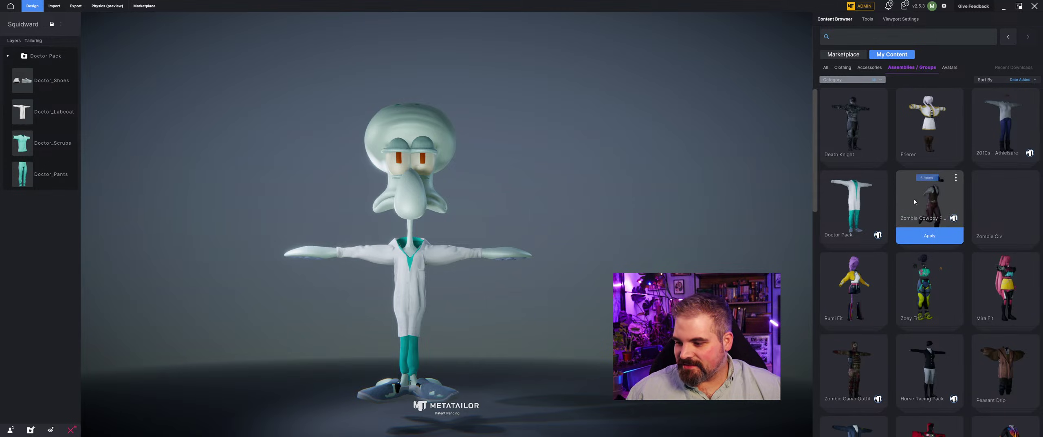
scroll(913, 265, down, 2)
mouse_move(914, 265)
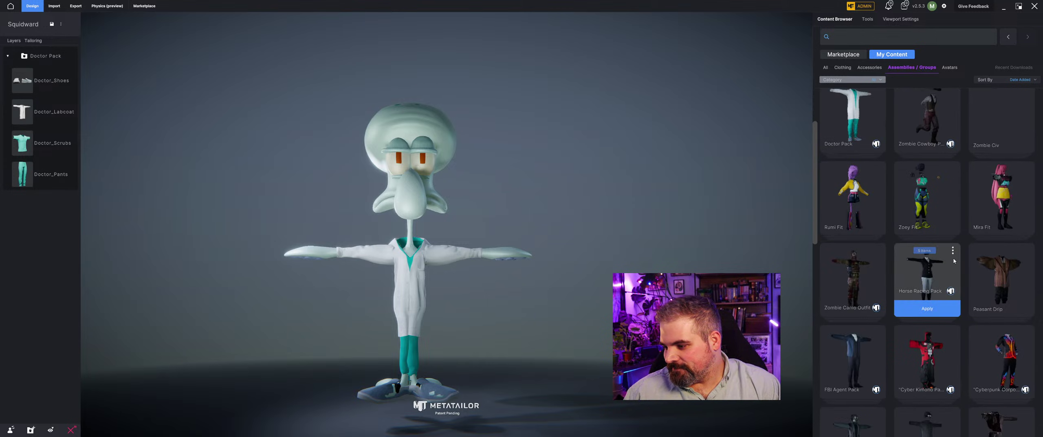
scroll(953, 261, down, 1)
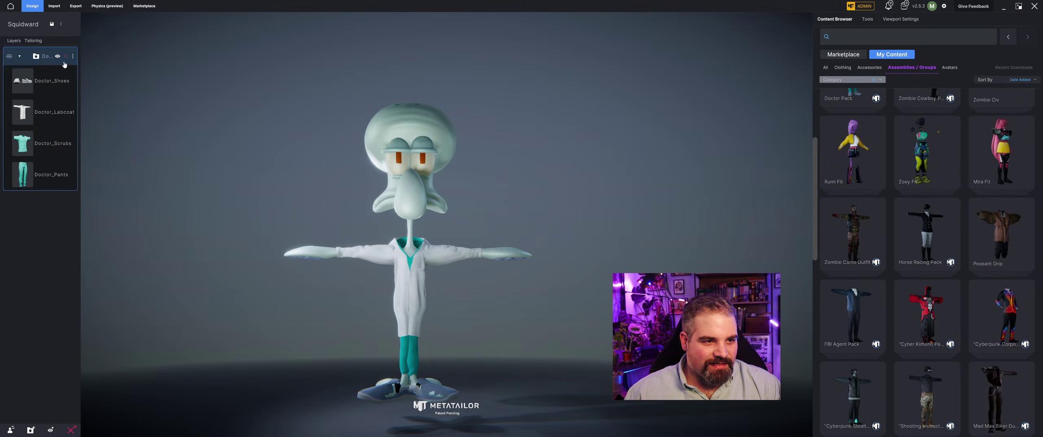
click(68, 56)
- Put the Cyber Kimono assembly on Squid MIX and inspect the fit around the head and mask up close
mouse_move(937, 357)
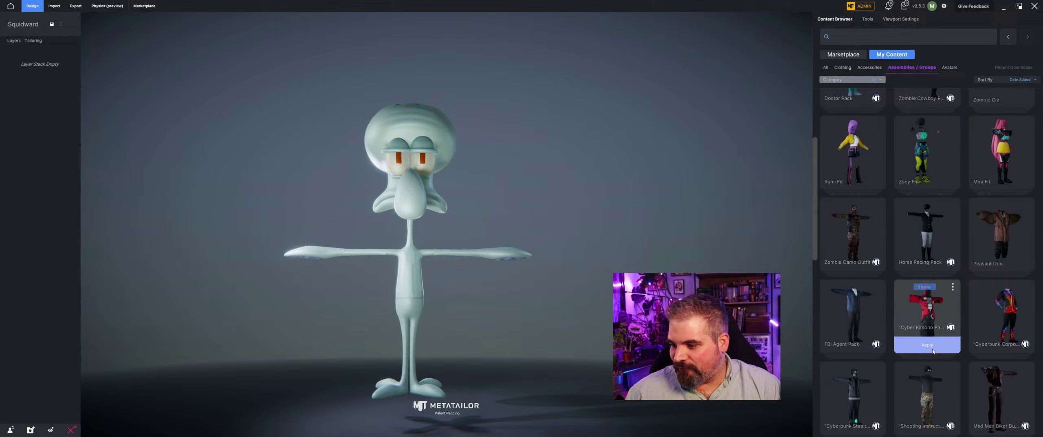
click(927, 345)
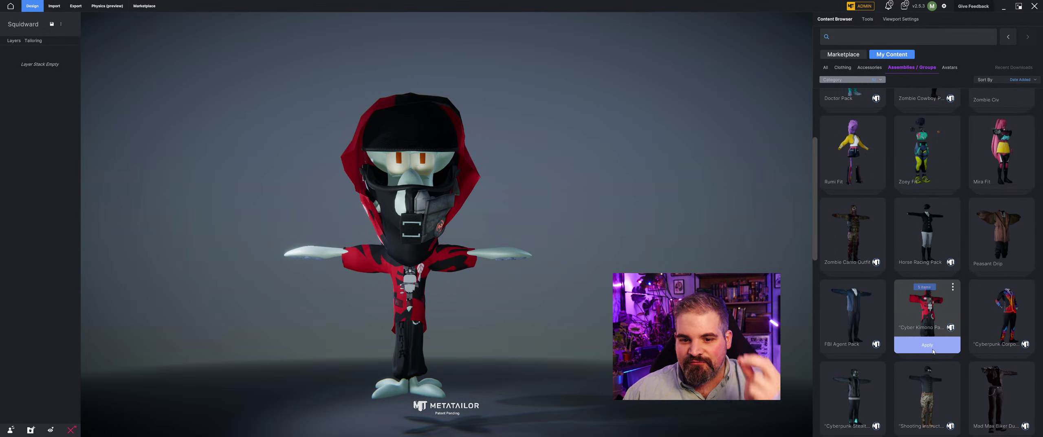
mouse_move(571, 261)
mouse_down()
mouse_move(639, 281)
mouse_move(637, 242)
mouse_move(564, 252)
mouse_move(541, 267)
mouse_move(573, 259)
mouse_up()
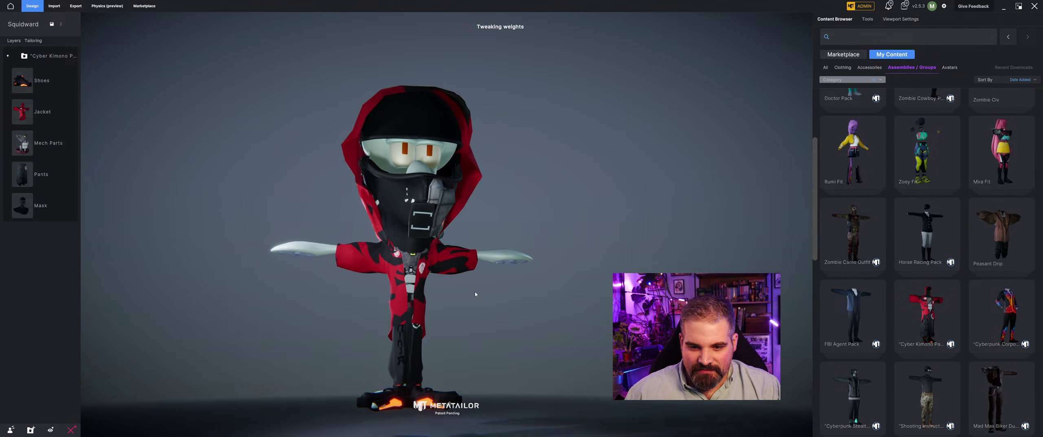
drag(530, 287, 515, 312)
scroll(505, 305, up, 4)
drag(452, 299, 395, 222)
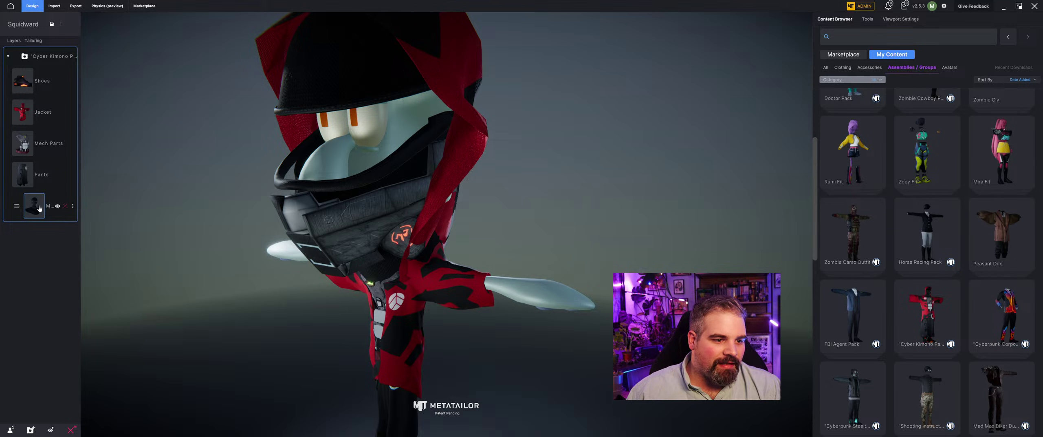
- Remove the Mask from the Cyber Kimono outfit and inspect the hood and shoes from several sides
click(66, 206)
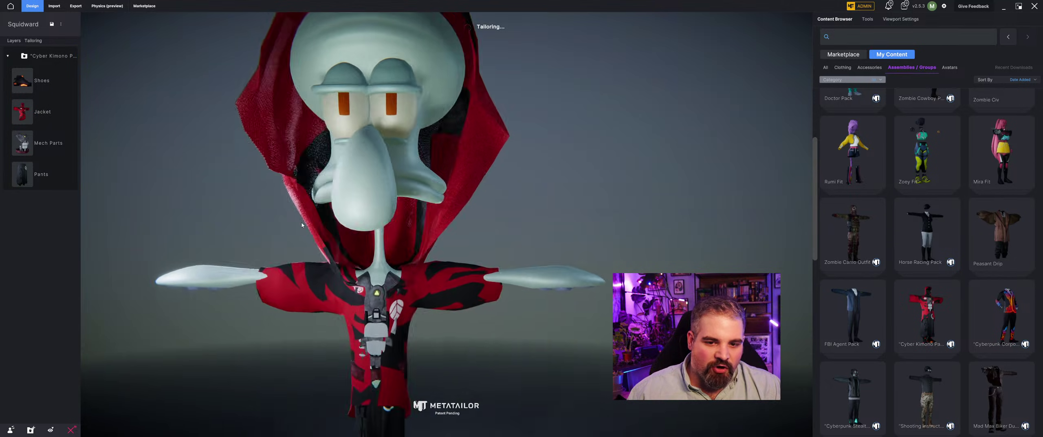
drag(590, 299, 419, 243)
drag(443, 351, 381, 365)
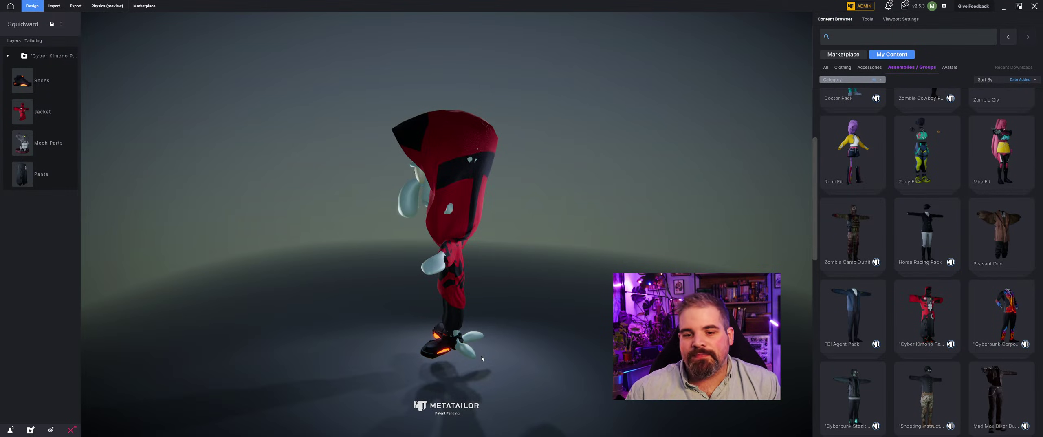
drag(480, 326, 617, 232)
drag(369, 247, 422, 359)
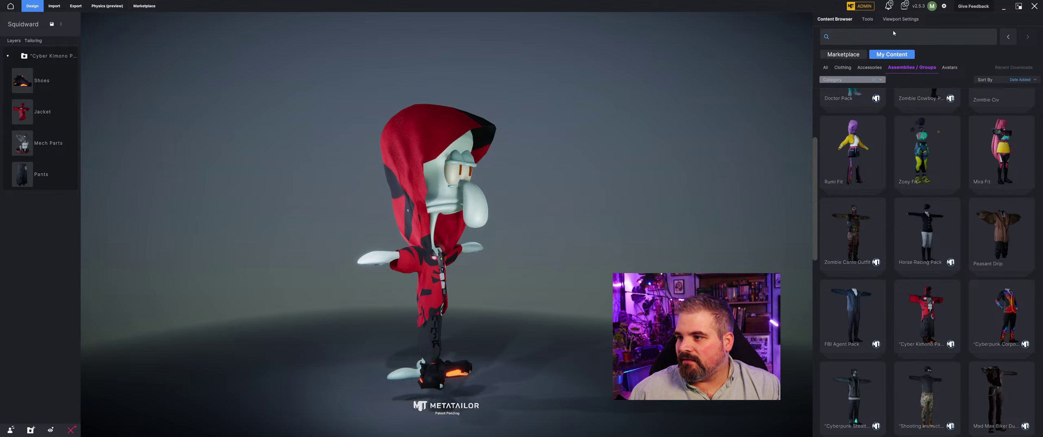
- Preview the Cyber Kimono outfit in the Running and Male Walking animations, viewing it from the front and side
click(902, 20)
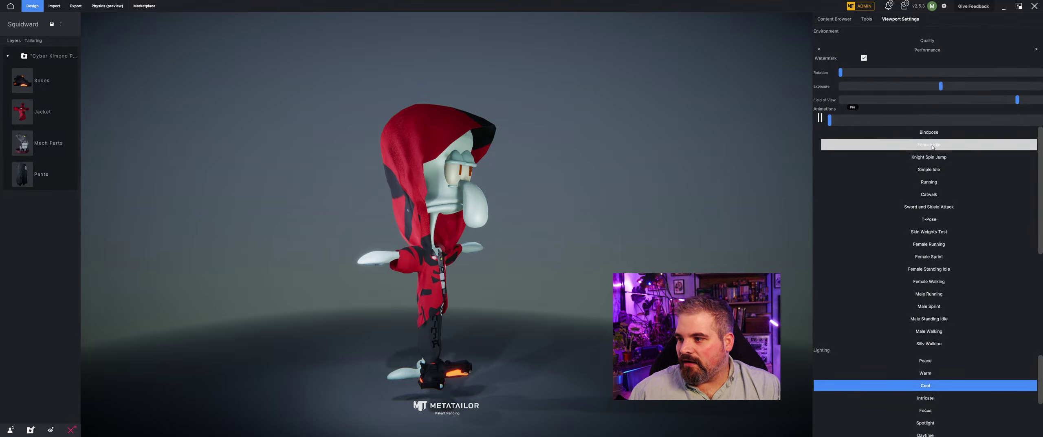
click(937, 182)
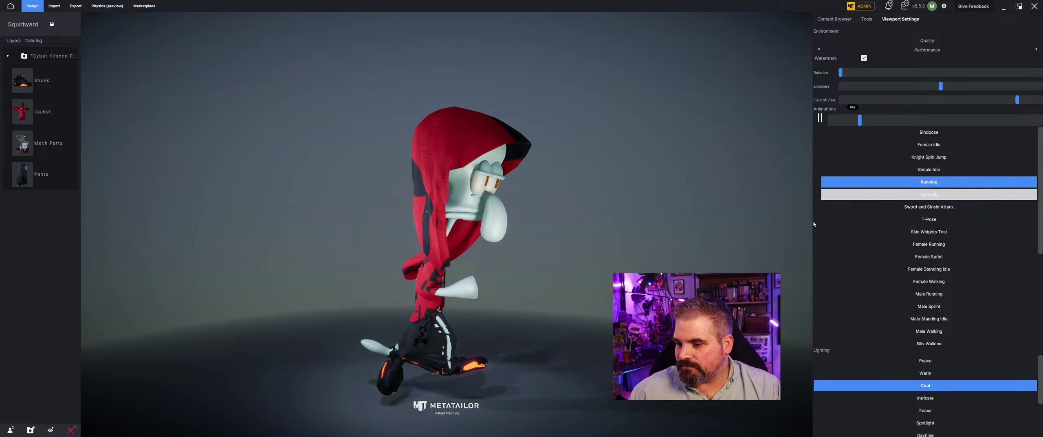
drag(552, 238, 554, 279)
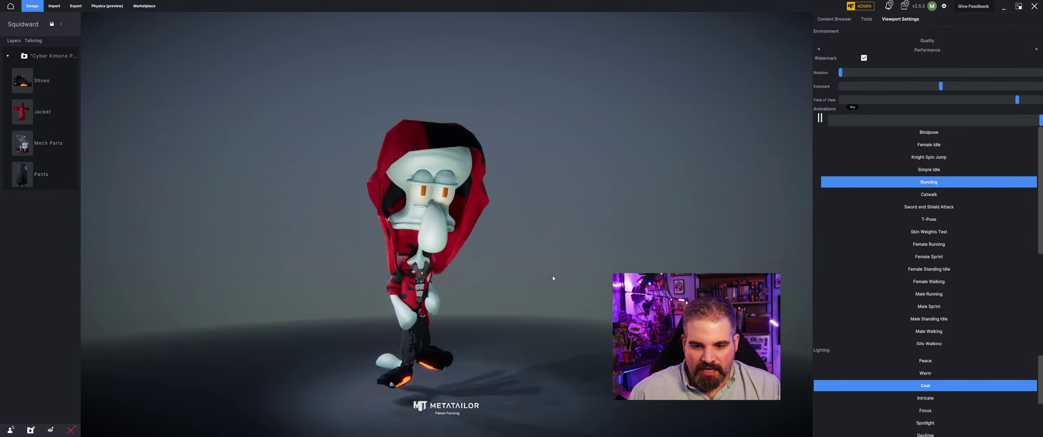
click(929, 331)
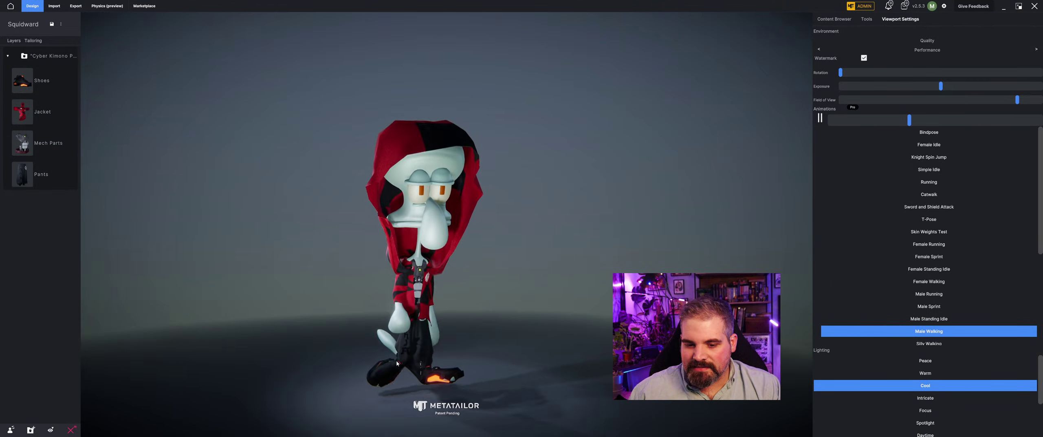
drag(395, 369, 447, 362)
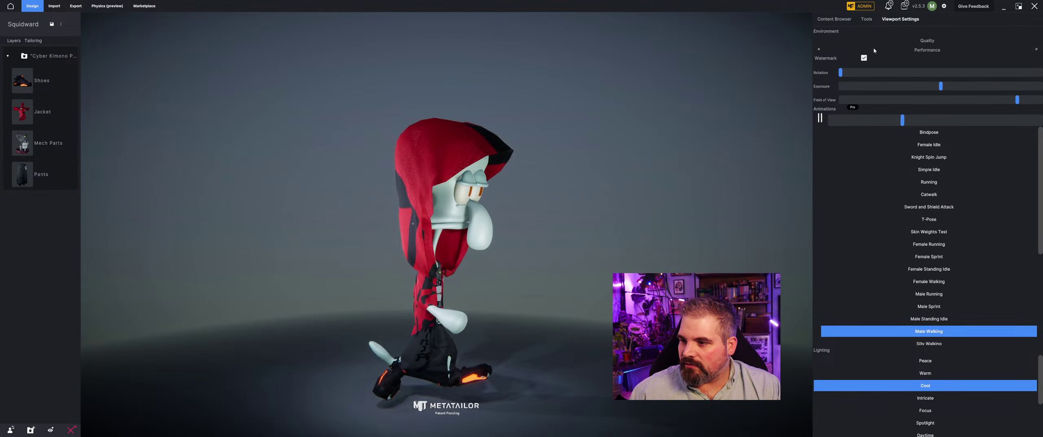
- Take the Cyber Kimono outfit off Squid MIX, pause the animation and return the avatar to the Bindpose
click(820, 23)
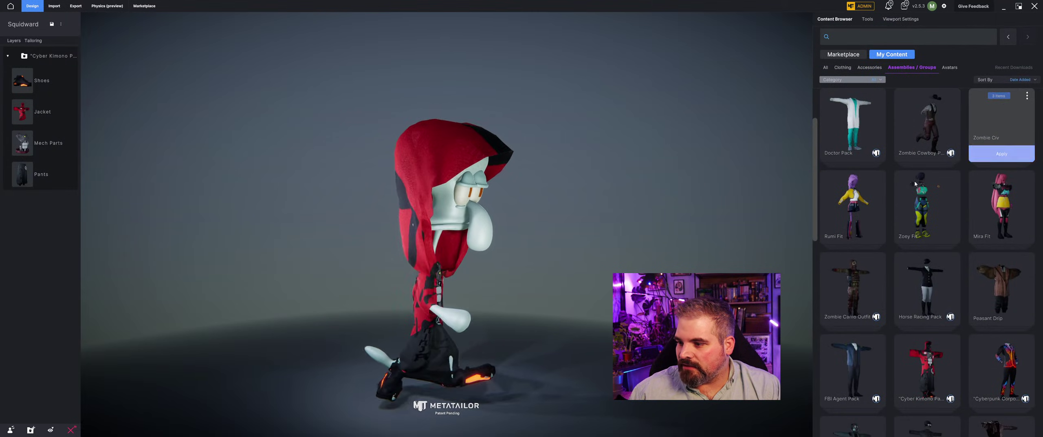
click(69, 57)
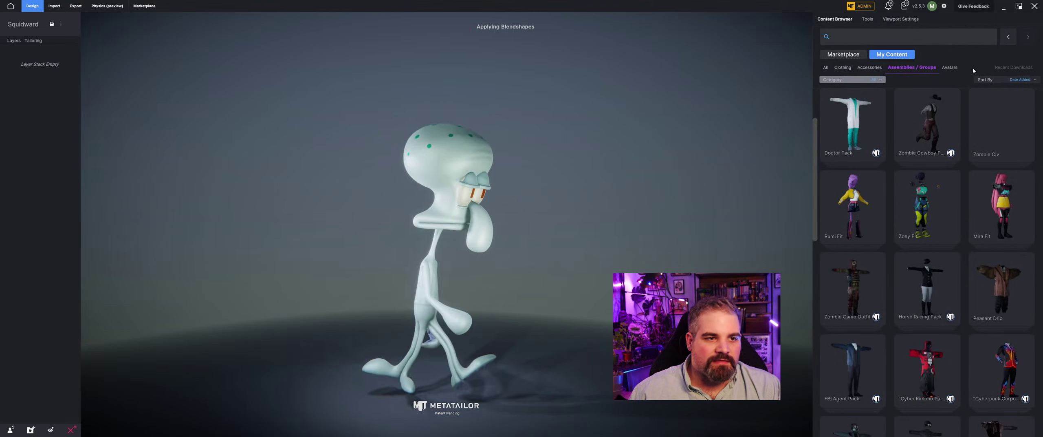
click(901, 18)
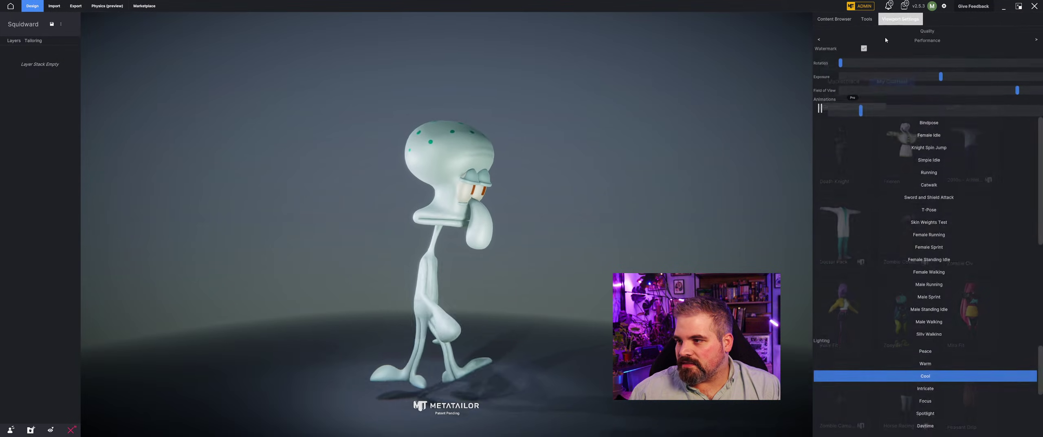
click(822, 121)
middle_drag(515, 243, 504, 117)
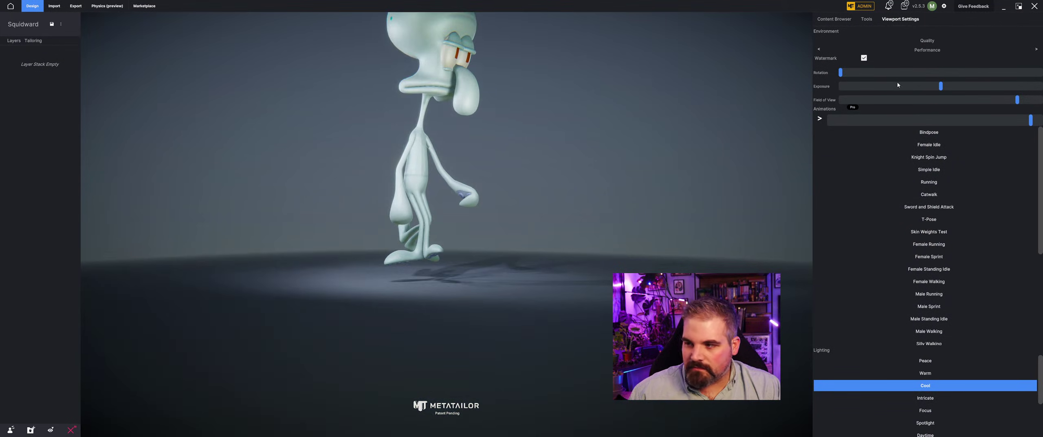
click(929, 132)
- Start the Visibility Brush on the avatar's body mesh and paint over the upper side of one front foot tentacle to hide it
scroll(370, 227, up, 10)
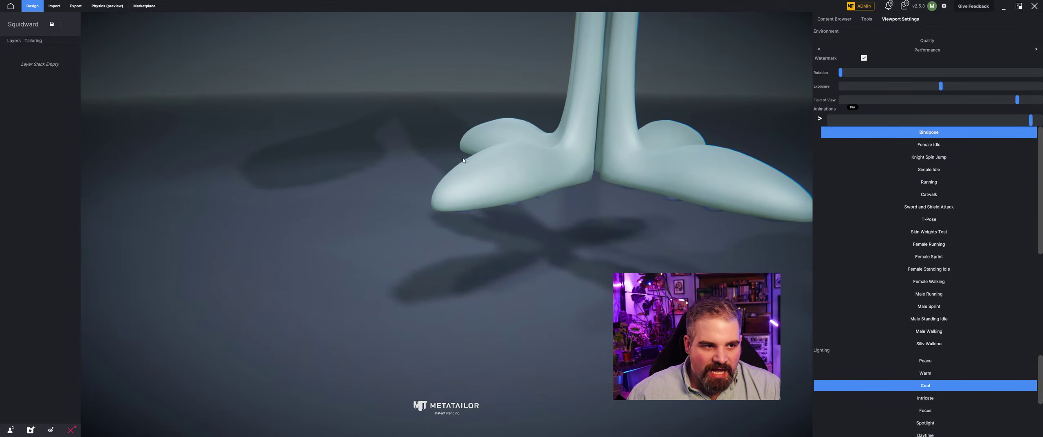
click(463, 161)
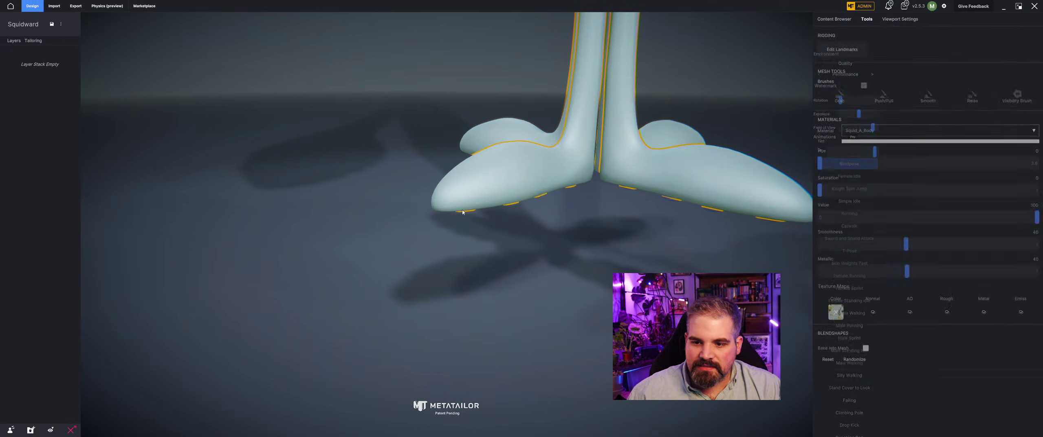
click(1016, 121)
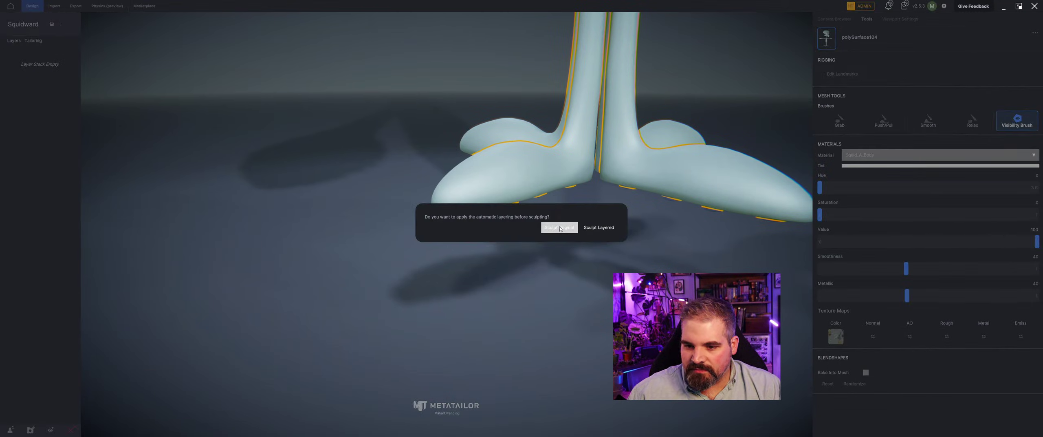
click(569, 227)
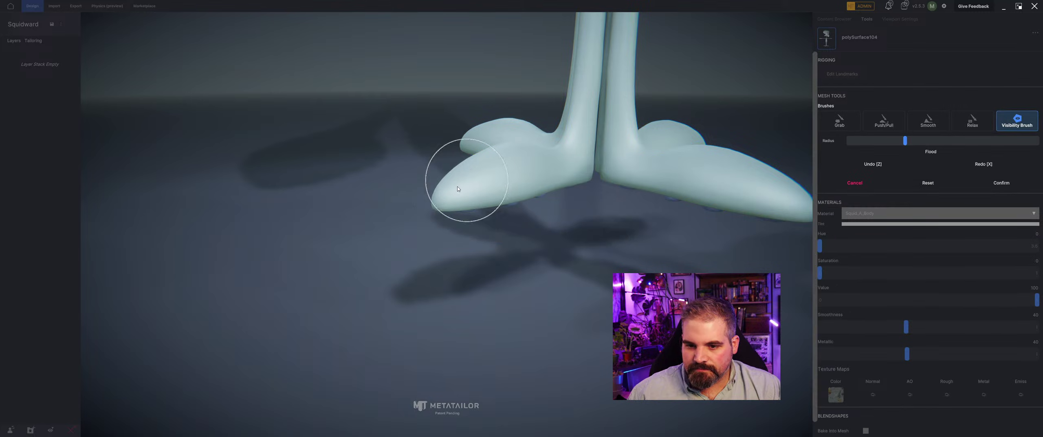
mouse_move(466, 175)
mouse_down()
mouse_move(478, 167)
mouse_move(487, 191)
mouse_up()
middle_drag(463, 209, 480, 228)
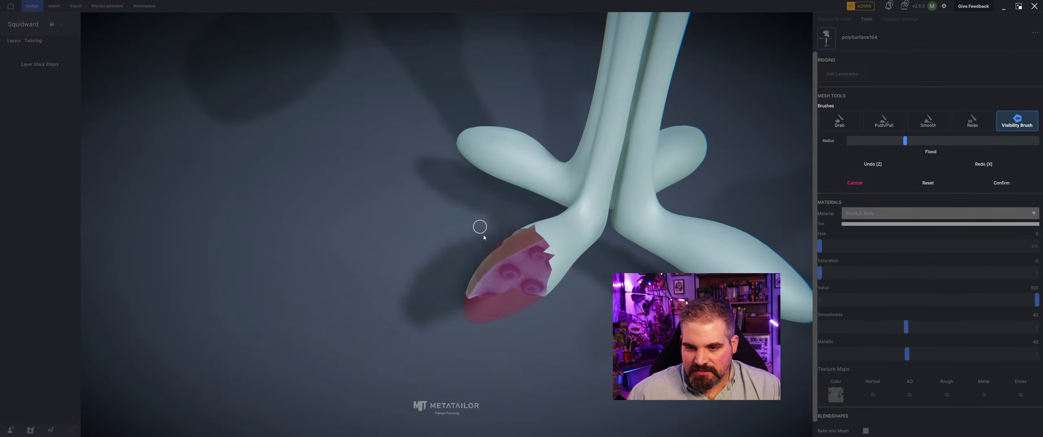
mouse_move(479, 228)
mouse_down()
mouse_move(513, 265)
mouse_move(544, 262)
mouse_move(571, 236)
mouse_move(507, 266)
mouse_move(512, 291)
mouse_up()
- Hide the underside of the first front foot tentacle and the back tentacle opposite it with the Visibility Brush
mouse_move(512, 291)
middle_down()
mouse_move(496, 187)
mouse_move(379, 52)
middle_up()
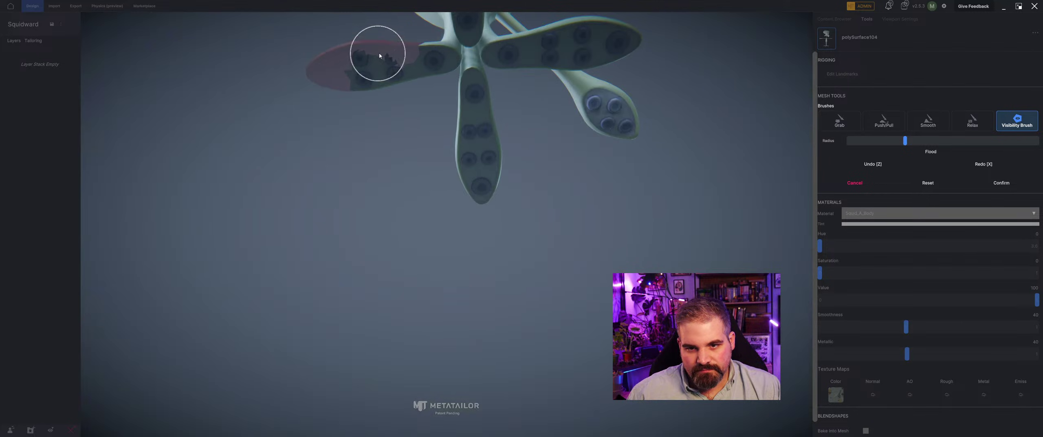
drag(380, 56, 375, 76)
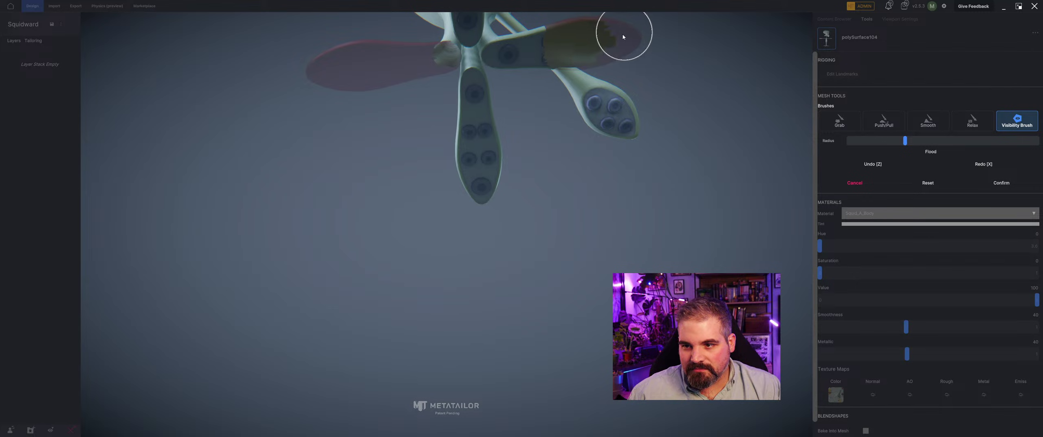
mouse_move(621, 33)
middle_down()
mouse_move(515, 105)
mouse_move(286, 312)
middle_up()
mouse_move(256, 257)
mouse_down()
mouse_move(269, 244)
mouse_move(249, 219)
mouse_move(268, 219)
mouse_move(251, 239)
mouse_up()
mouse_move(251, 238)
middle_down()
mouse_move(140, 192)
mouse_move(292, 258)
middle_up()
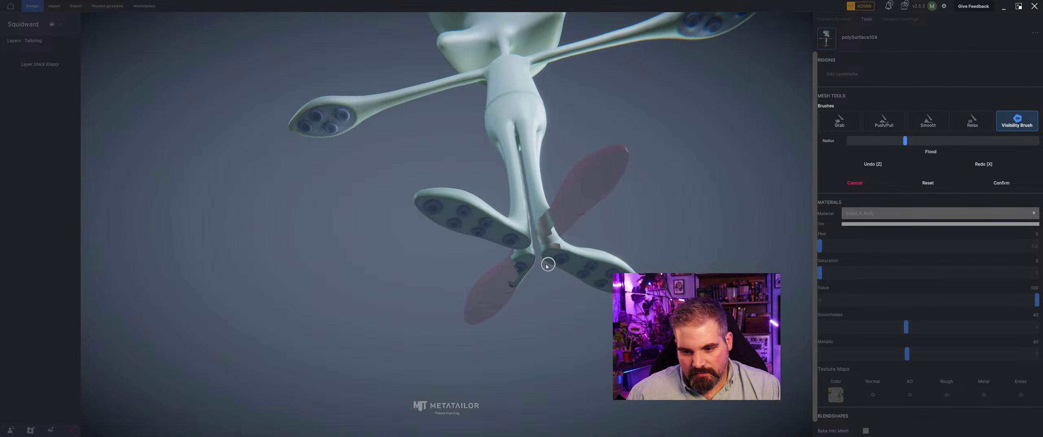
- Hide the leftover patches where the two painted foot tentacles meet the legs and apply the Visibility Brush changes
drag(530, 278, 519, 279)
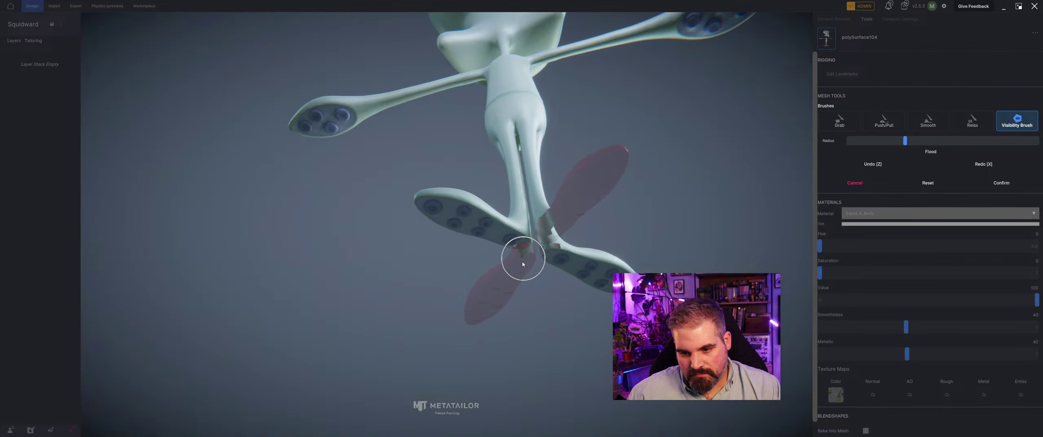
middle_drag(523, 264, 538, 310)
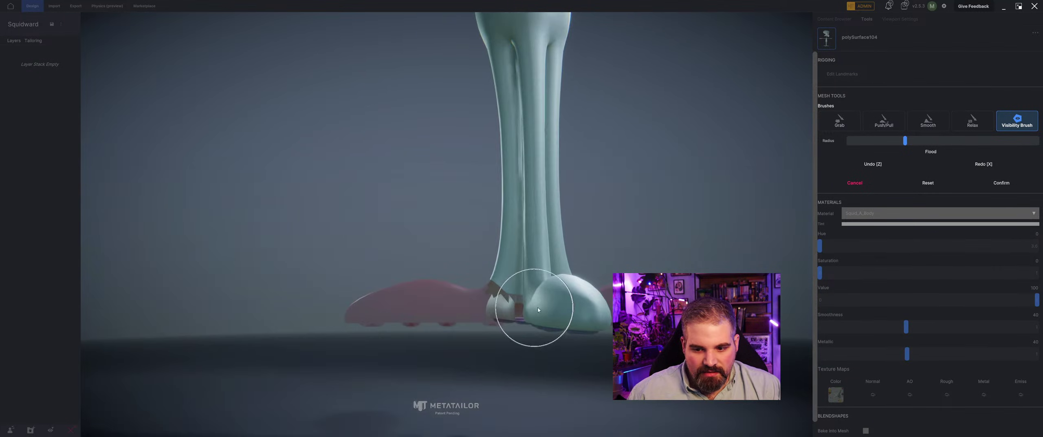
drag(493, 293, 485, 294)
mouse_move(415, 315)
middle_down()
mouse_move(454, 320)
mouse_move(567, 298)
middle_up()
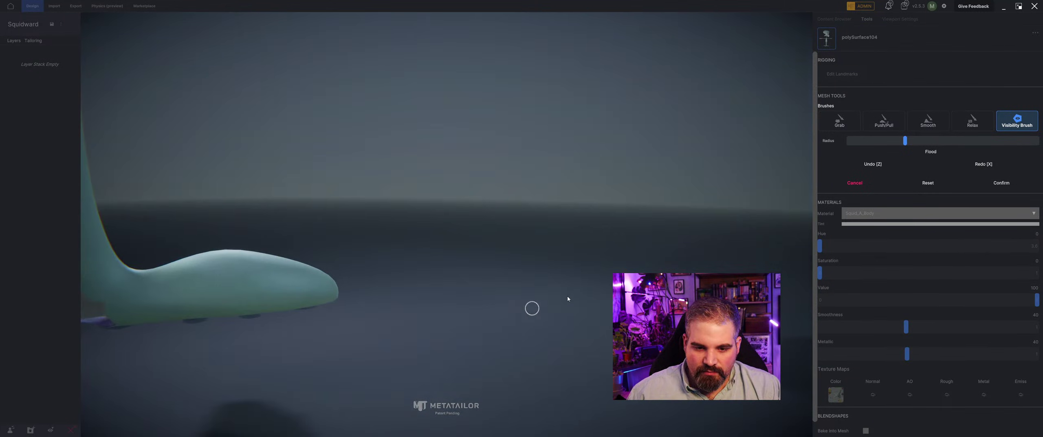
middle_drag(443, 195, 916, 243)
click(999, 183)
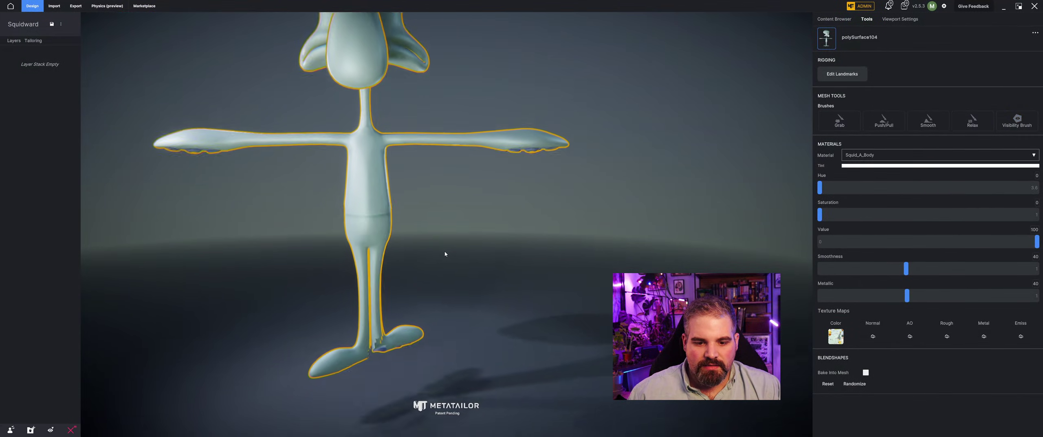
- View the edited avatar from the front and above, and reload the original Squid MIX avatar from My Content
middle_drag(473, 242, 399, 251)
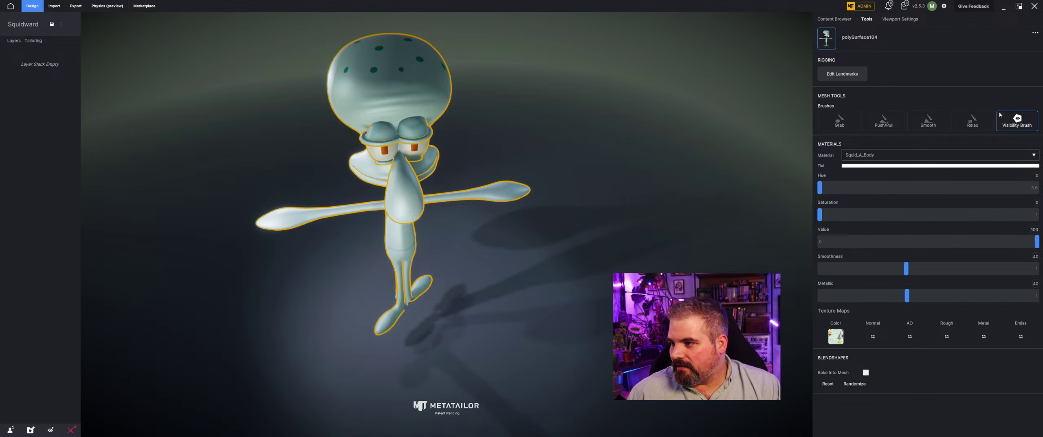
click(834, 19)
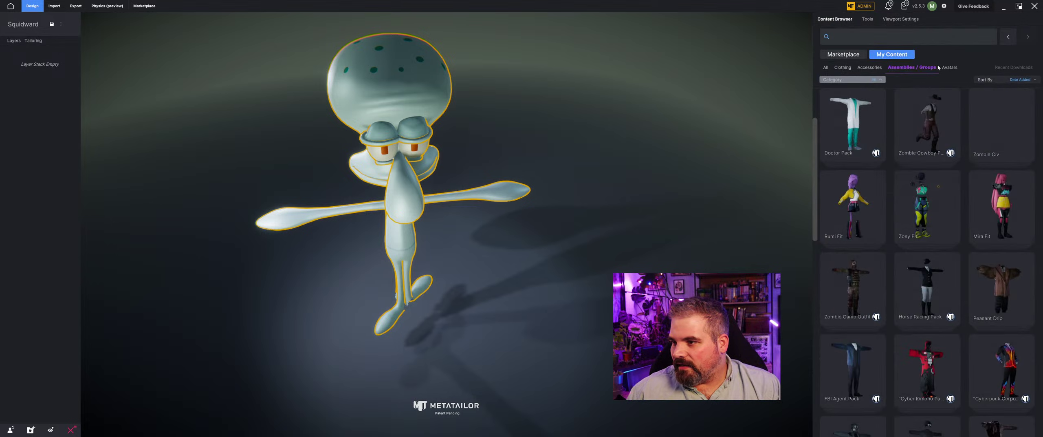
click(950, 67)
scroll(908, 256, down, 10)
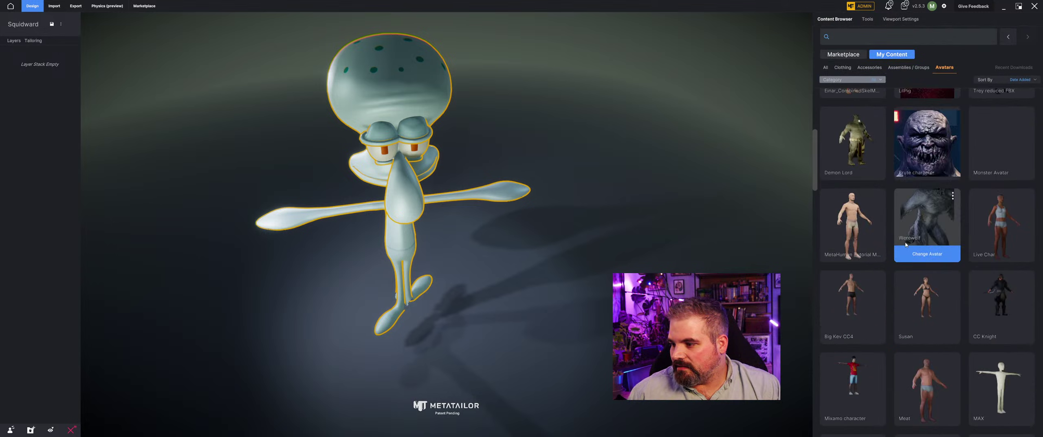
mouse_move(957, 297)
scroll(983, 158, down, 10)
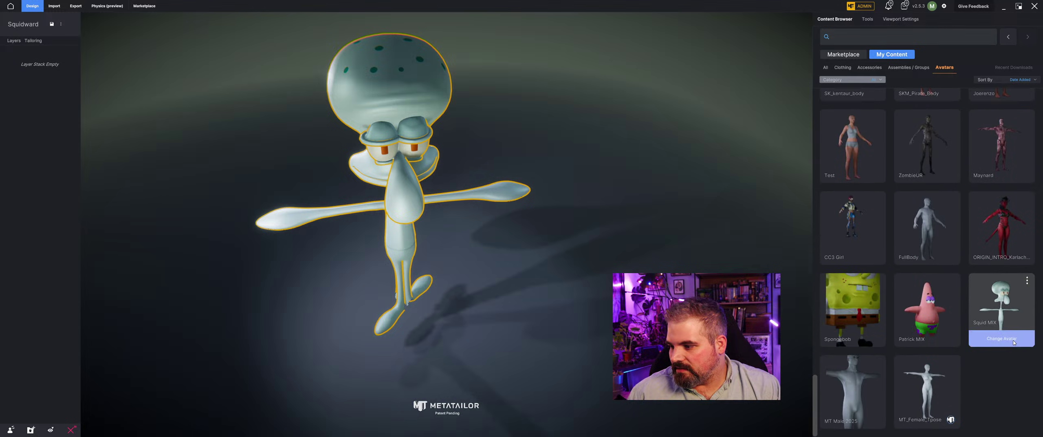
click(1014, 343)
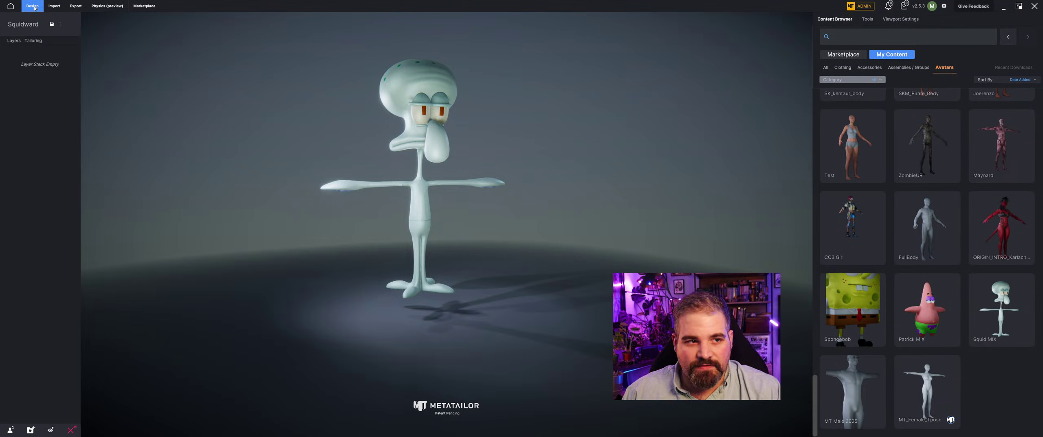
- Switch to Mixamo in the browser and upload Squid.fbx from the Spongebob Stream Asset folder as a new character
click(57, 7)
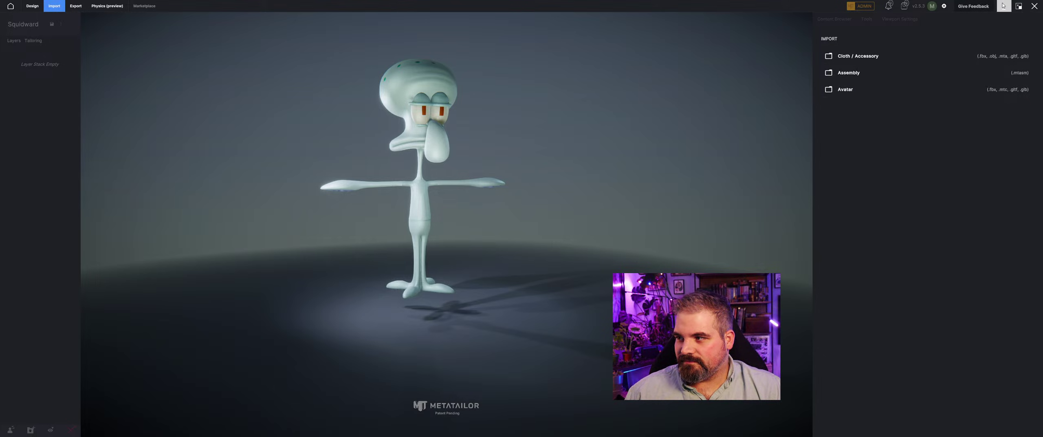
click(1003, 6)
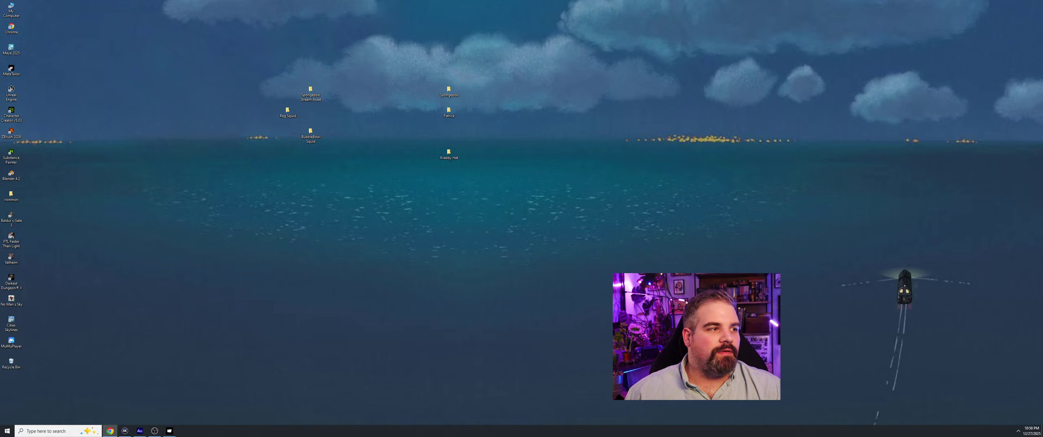
drag(163, 436, 770, 53)
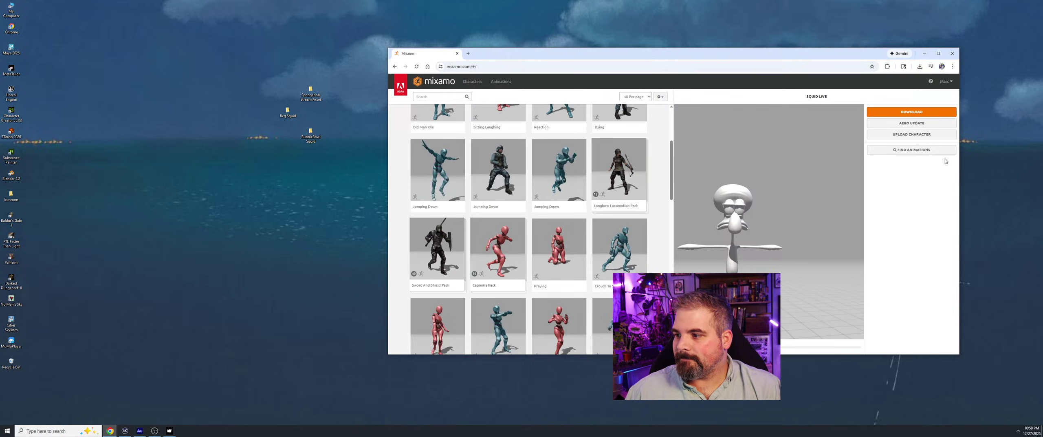
click(880, 135)
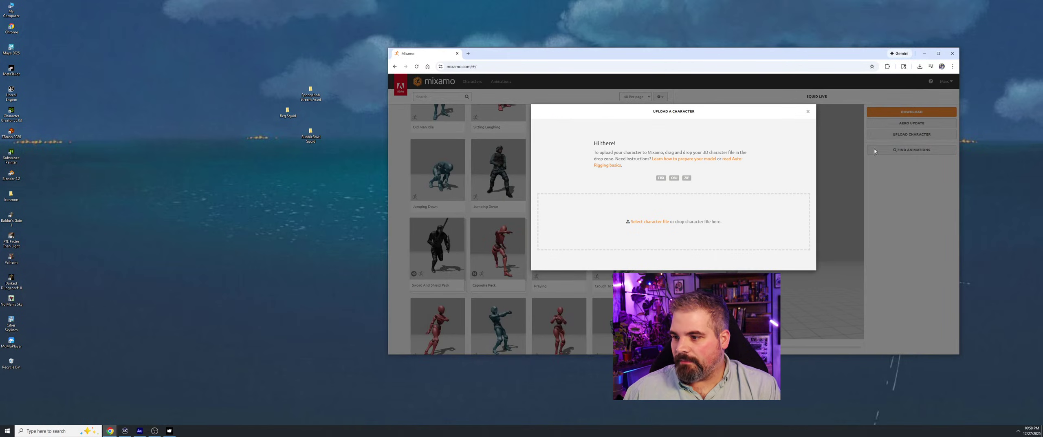
double_click(310, 92)
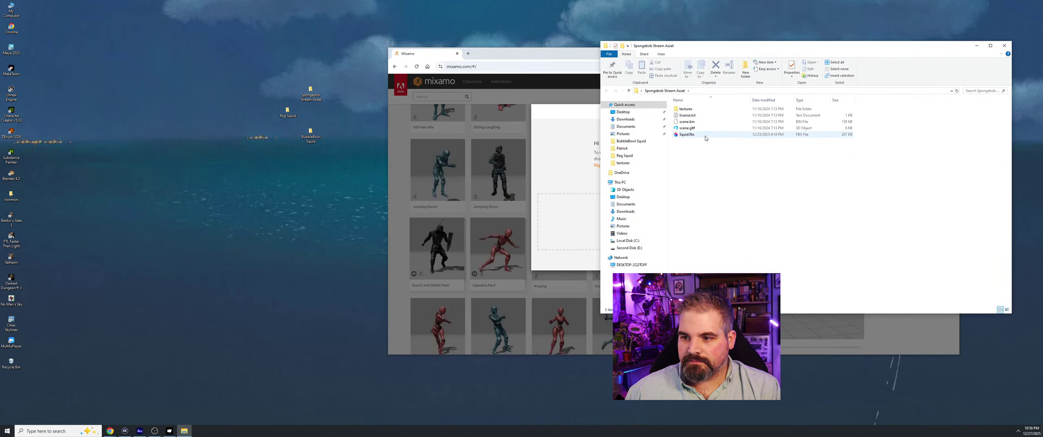
drag(704, 133, 596, 213)
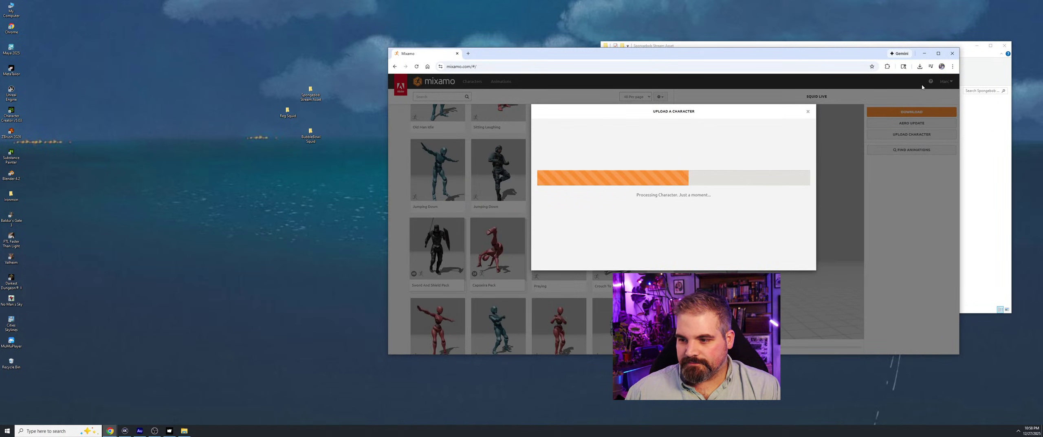
click(938, 53)
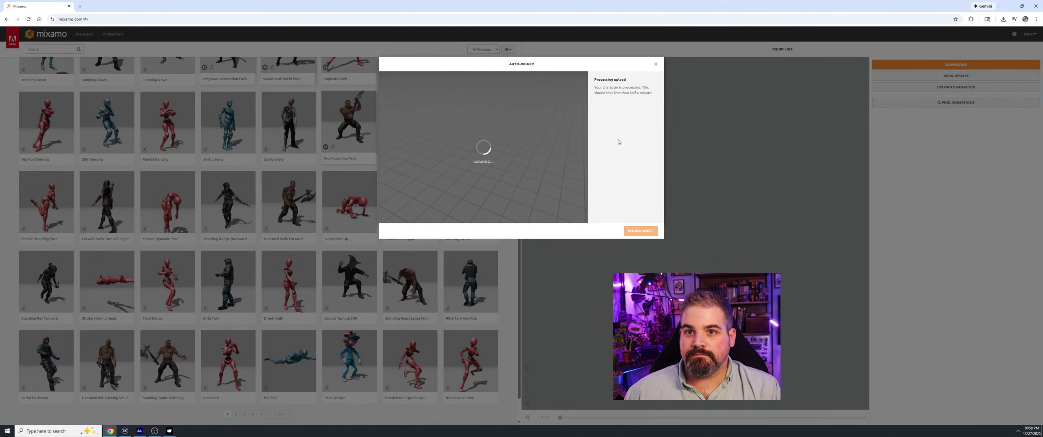
- Accept the character's orientation, place the chin, wrist, elbow, knee and groin markers with symmetry, and start the auto-rigging
click(648, 231)
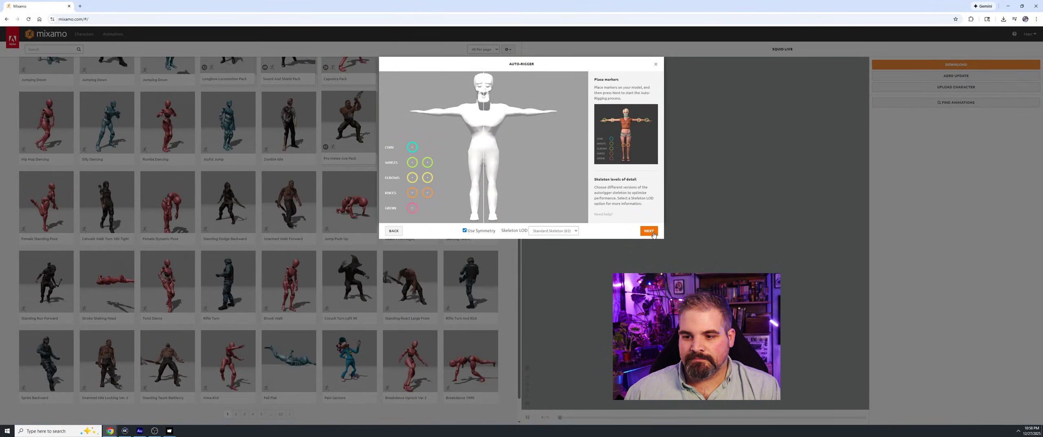
mouse_move(410, 149)
mouse_down()
mouse_move(485, 103)
mouse_move(422, 134)
mouse_move(425, 116)
mouse_up()
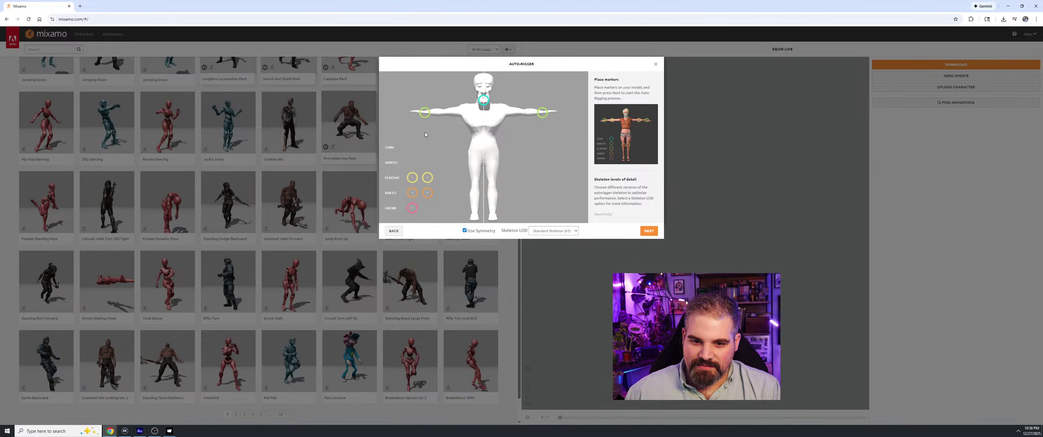
drag(413, 177, 445, 115)
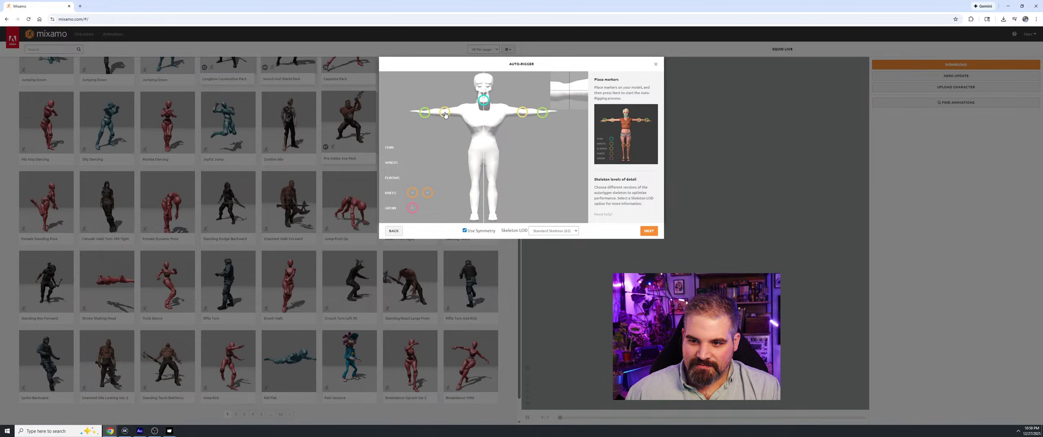
drag(413, 193, 479, 182)
drag(412, 208, 483, 158)
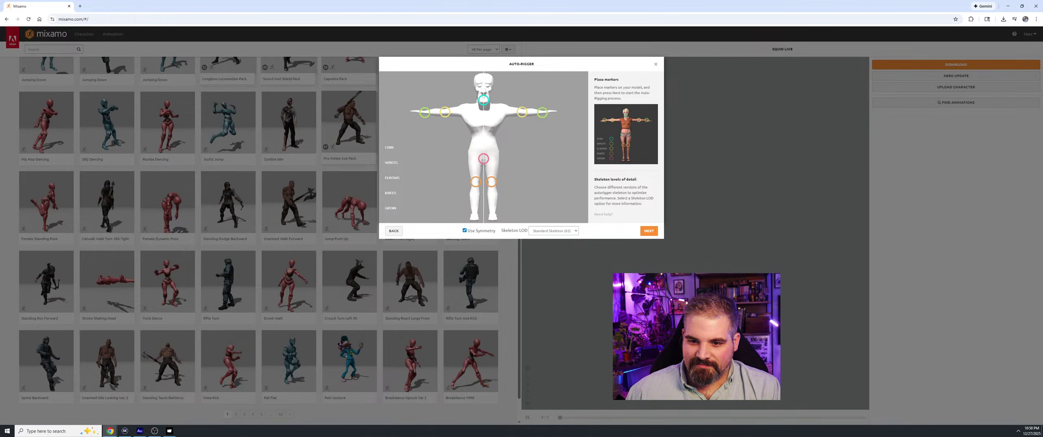
click(649, 233)
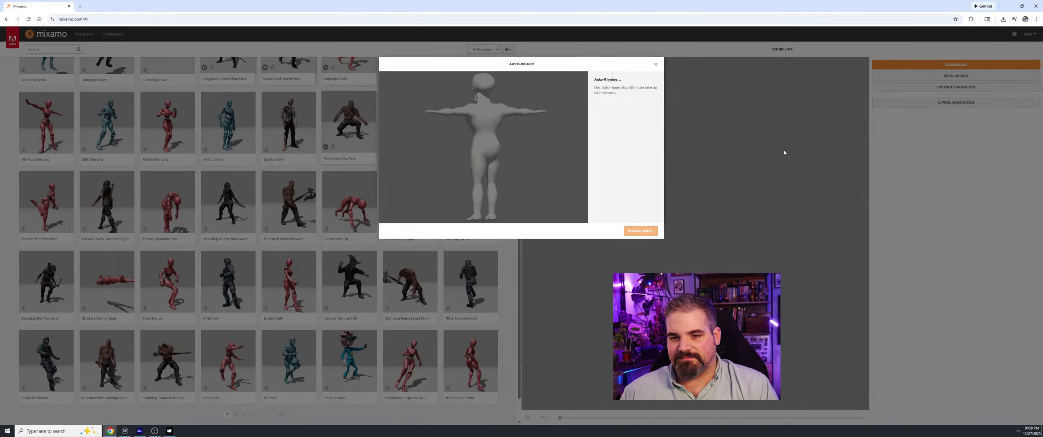
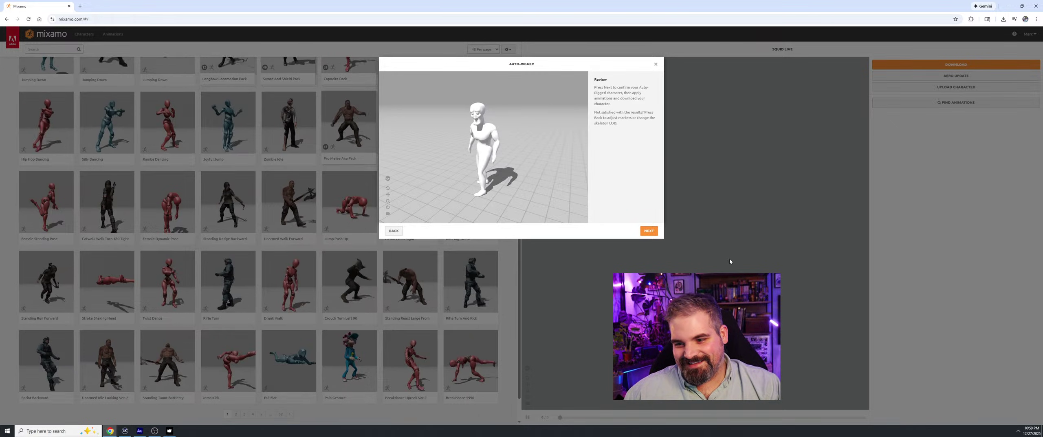
- Accept the rigged character and download it as FBX Binary in its original pose, saved as True Squid MIX in the Reg Squid folder
click(649, 231)
click(650, 231)
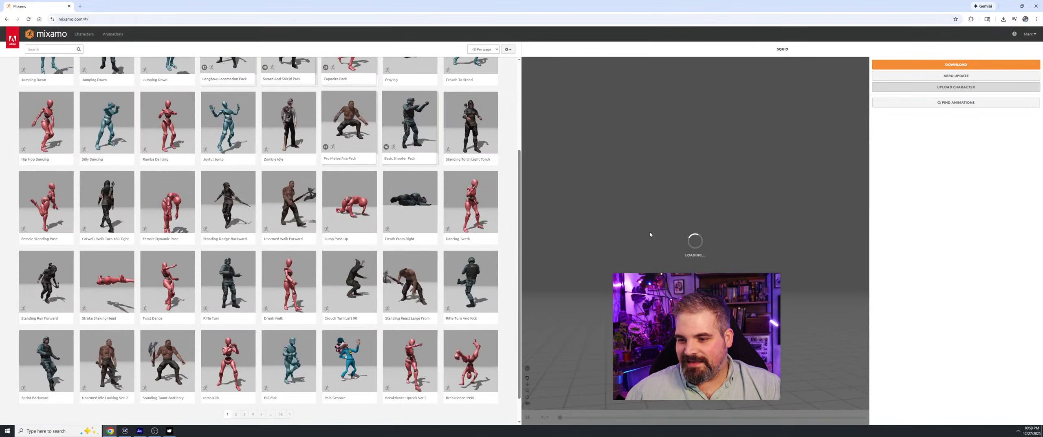
click(974, 65)
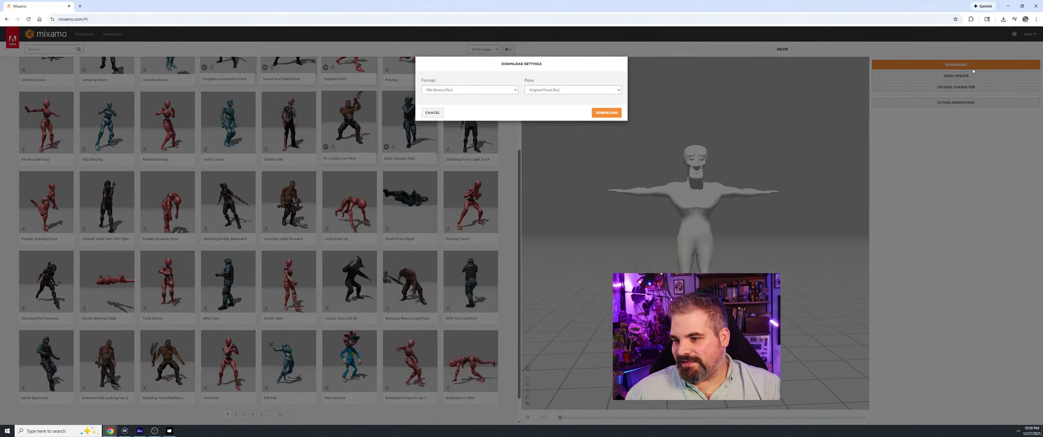
click(602, 113)
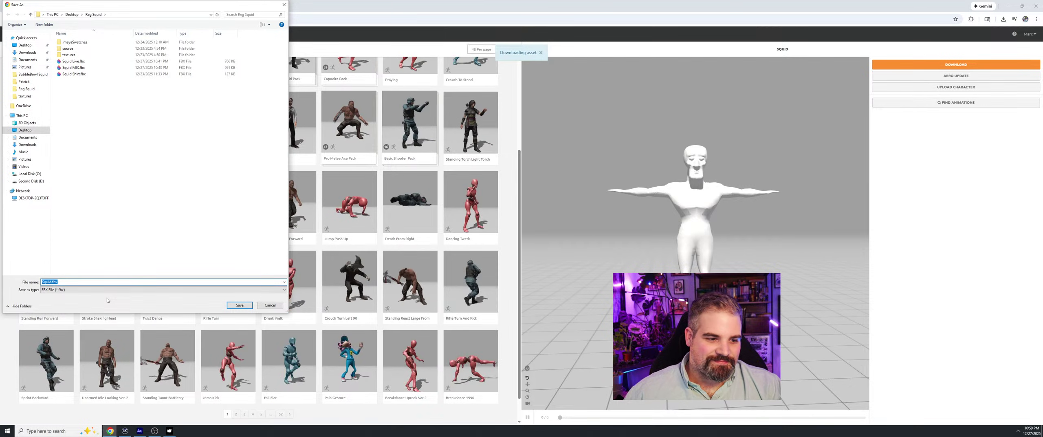
text(True )
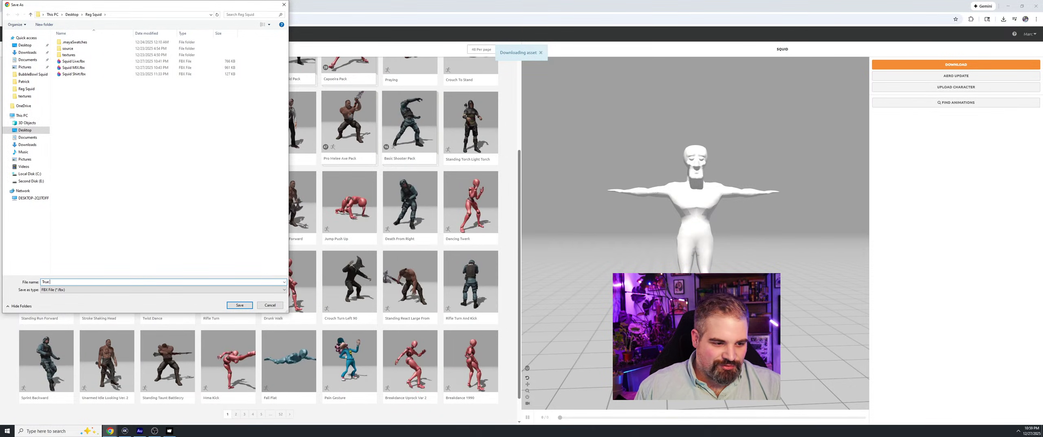
text(Squid MIX)
key(Return)
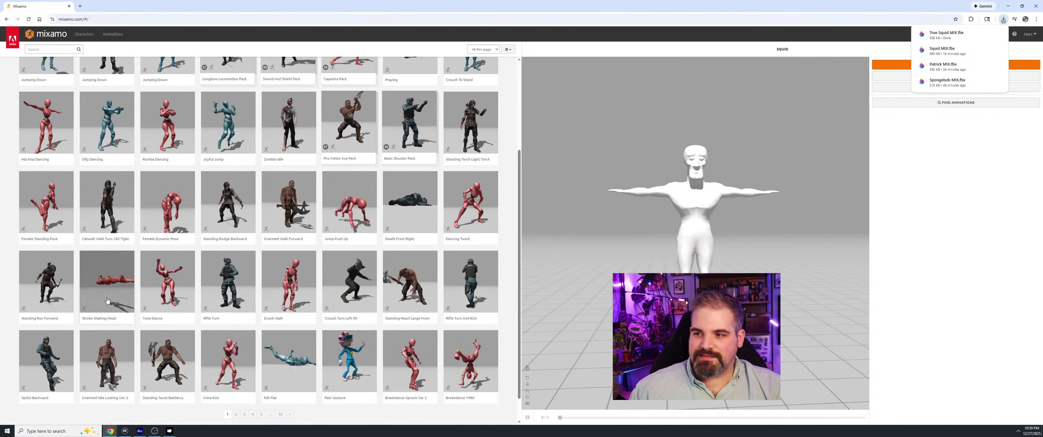
- Switch back to Metatailor and import True Squid MIX.fbx from the Reg Squid folder as an avatar
key(super+d)
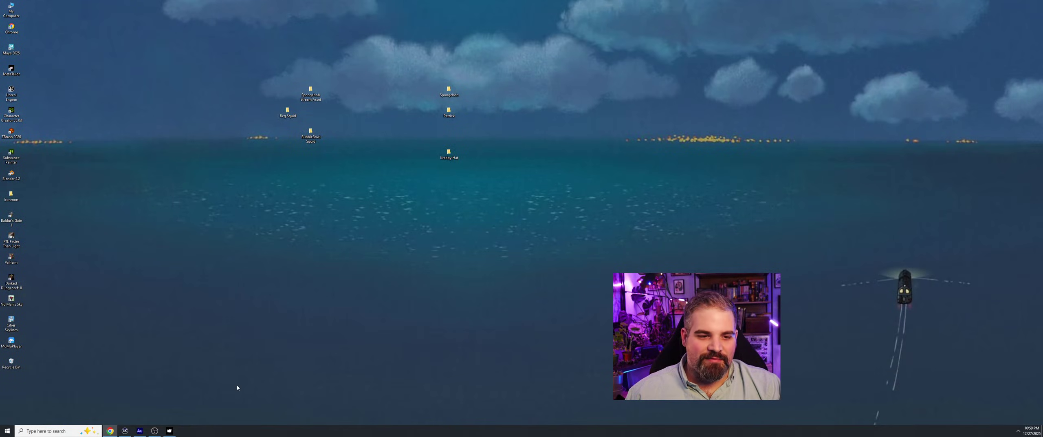
click(170, 431)
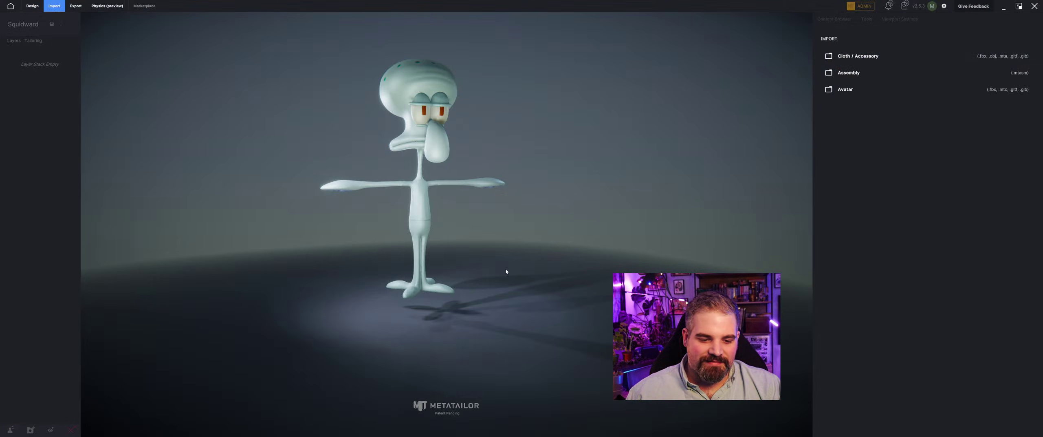
click(861, 90)
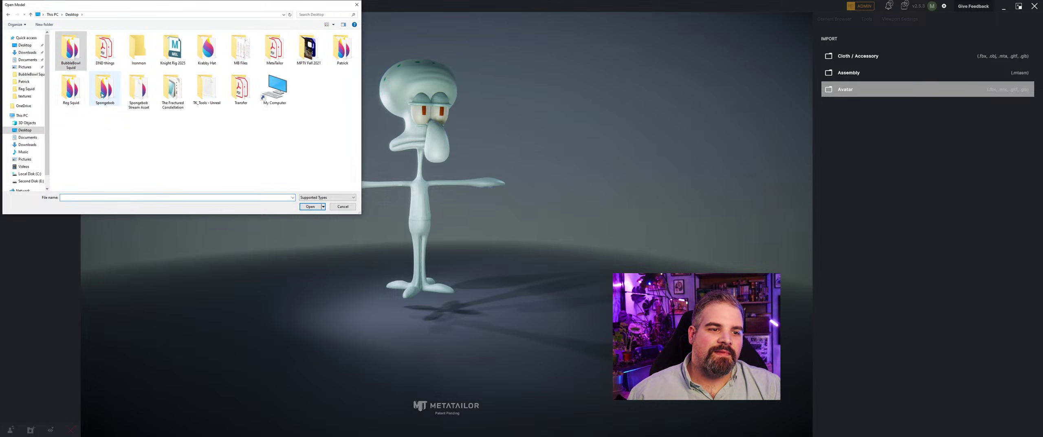
double_click(75, 96)
click(82, 80)
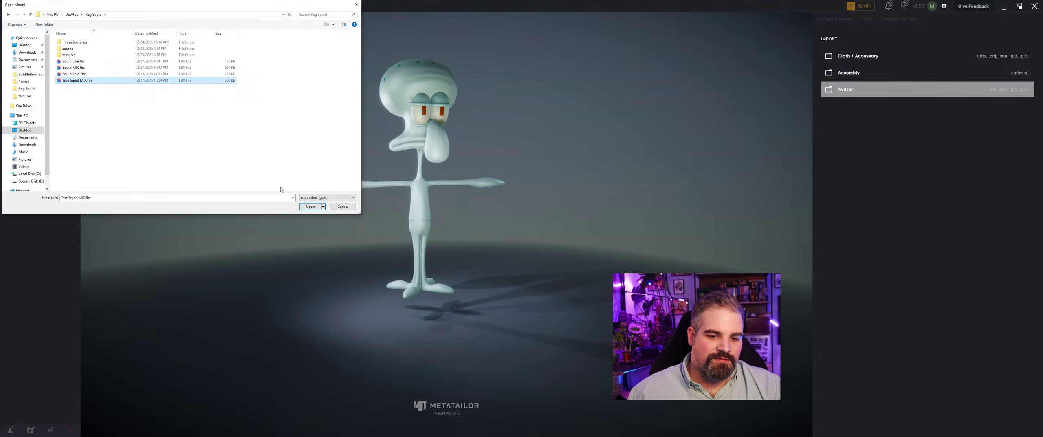
click(311, 207)
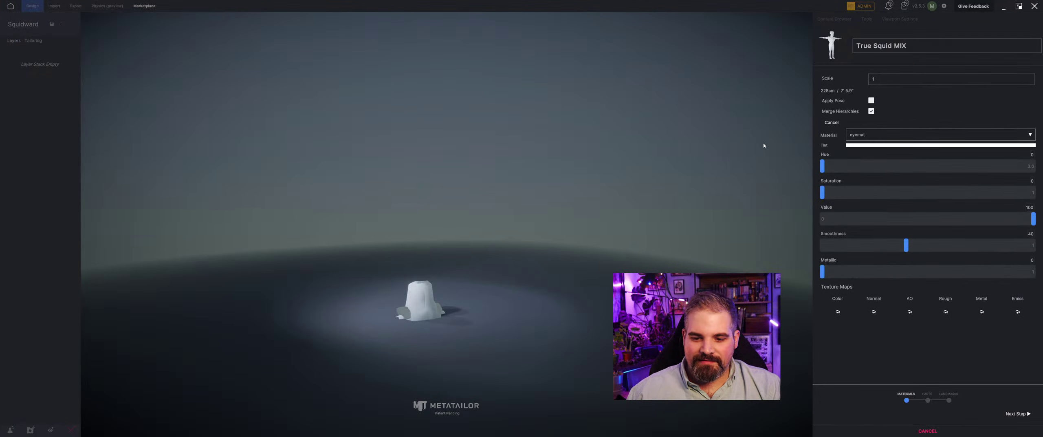
- Turn on Apply Pose and load eyemat_baseColor.jpeg from Spongebob Stream Asset's textures folder as the eyemat material's color map
click(871, 100)
click(838, 310)
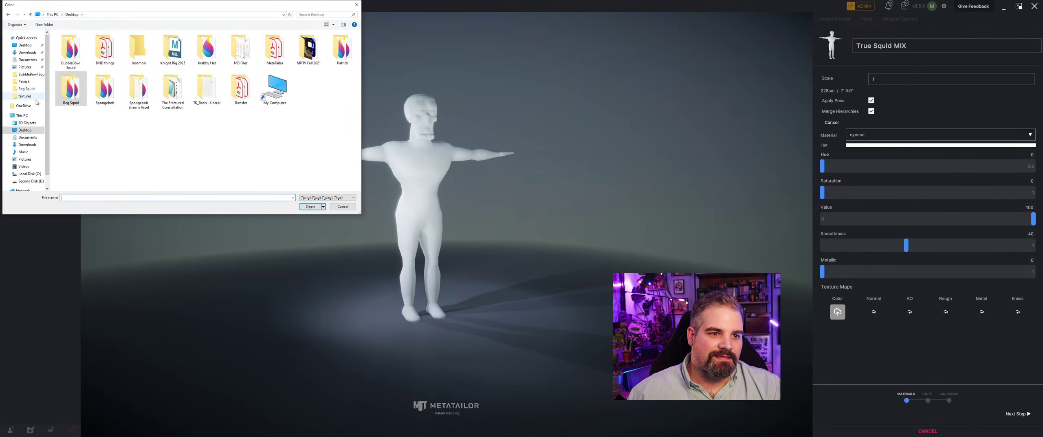
double_click(138, 90)
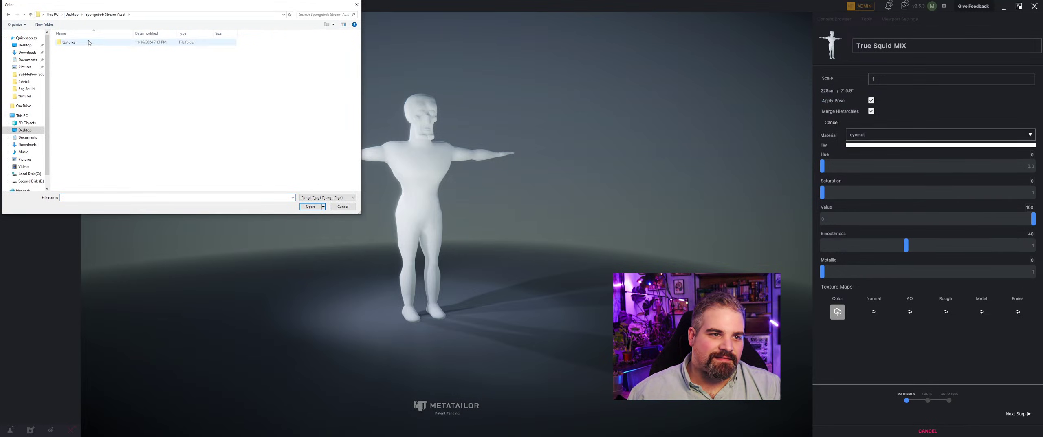
double_click(89, 43)
click(102, 45)
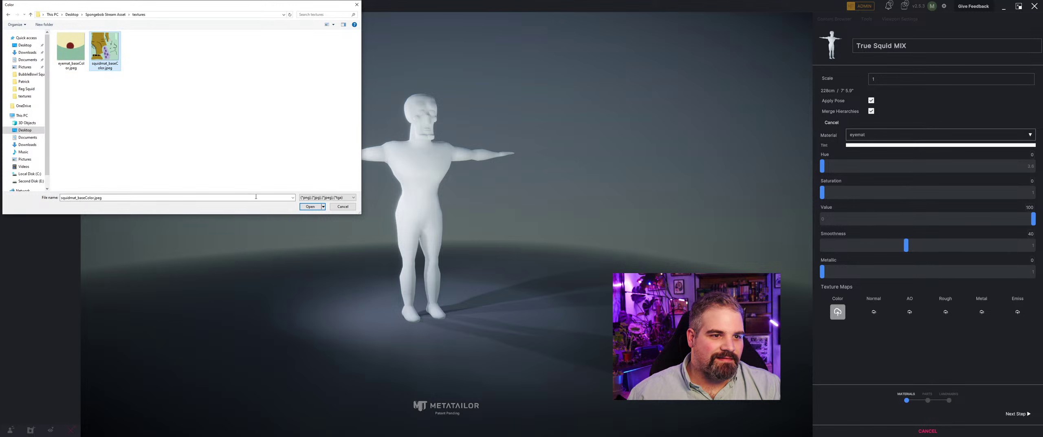
click(307, 206)
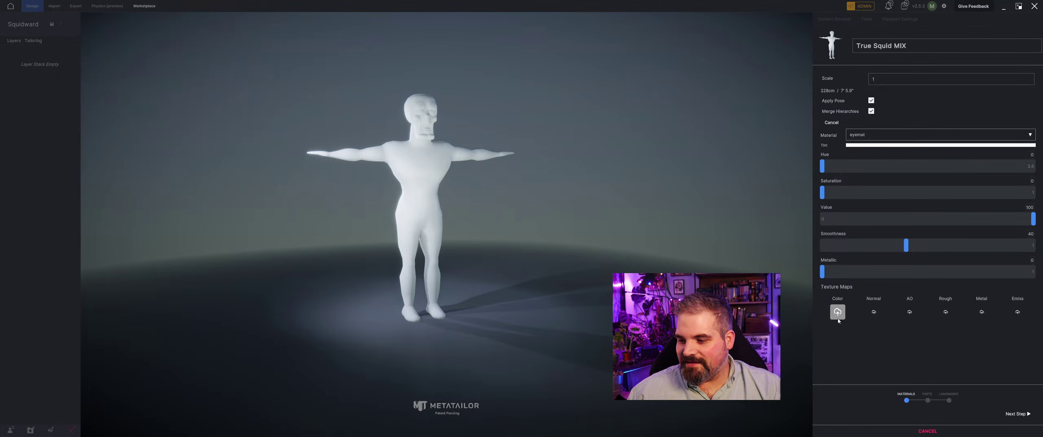
click(838, 312)
click(310, 206)
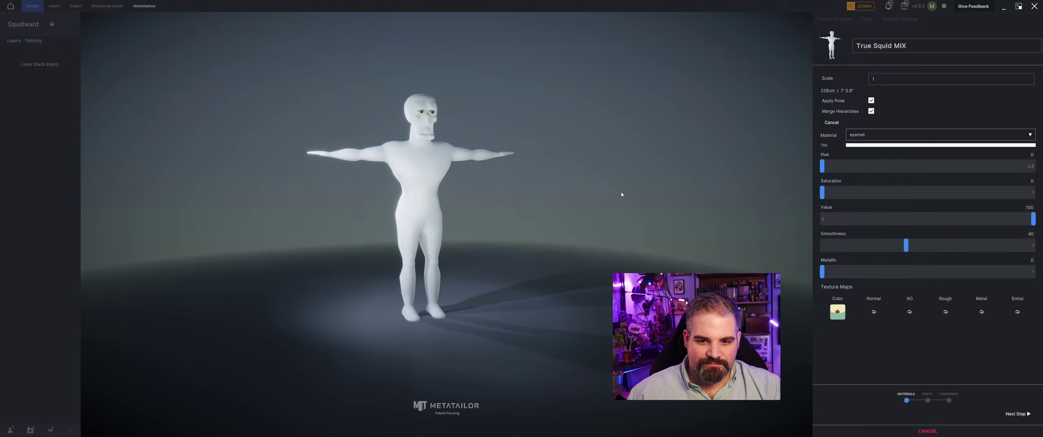
- Load squidmat_baseColor.jpeg as the color map of the squidmat material
click(871, 135)
click(862, 161)
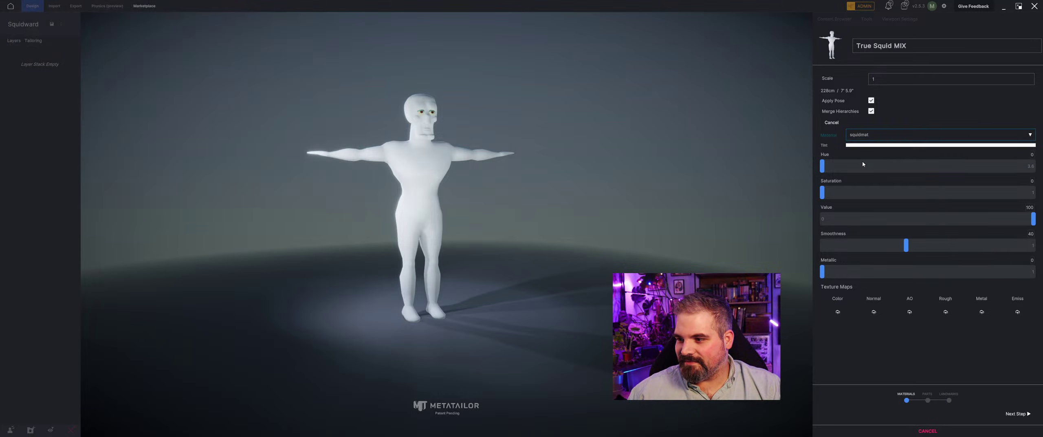
click(837, 313)
click(108, 53)
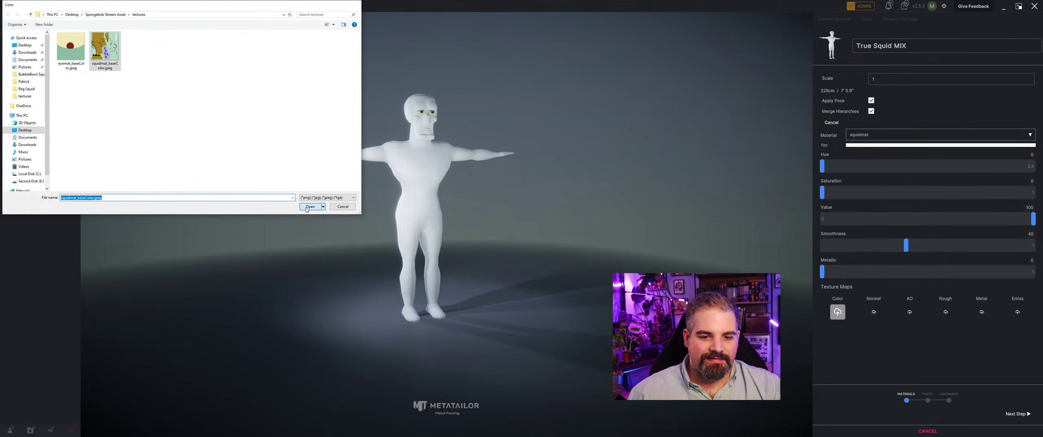
click(307, 209)
middle_drag(468, 211, 472, 242)
scroll(468, 218, up, 3)
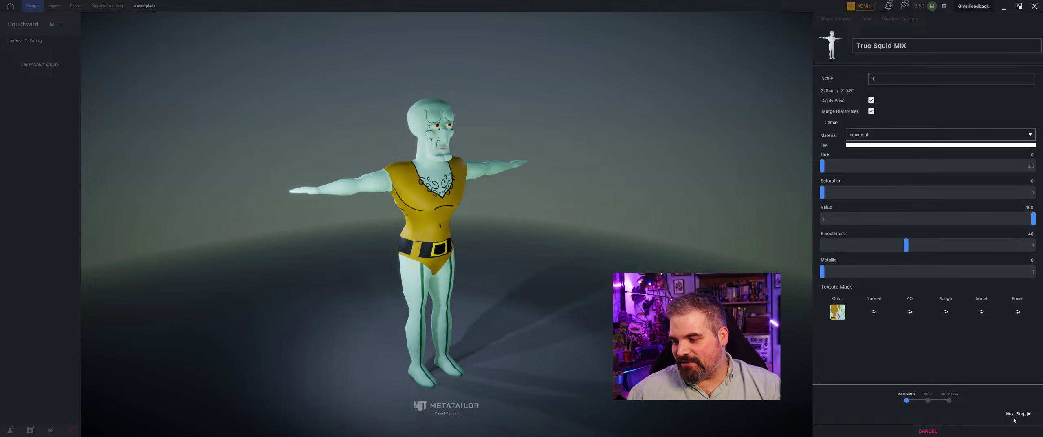
- Accept the materials and parts without extracting clothing, check the landmarks around the body, and complete the avatar import
click(1015, 413)
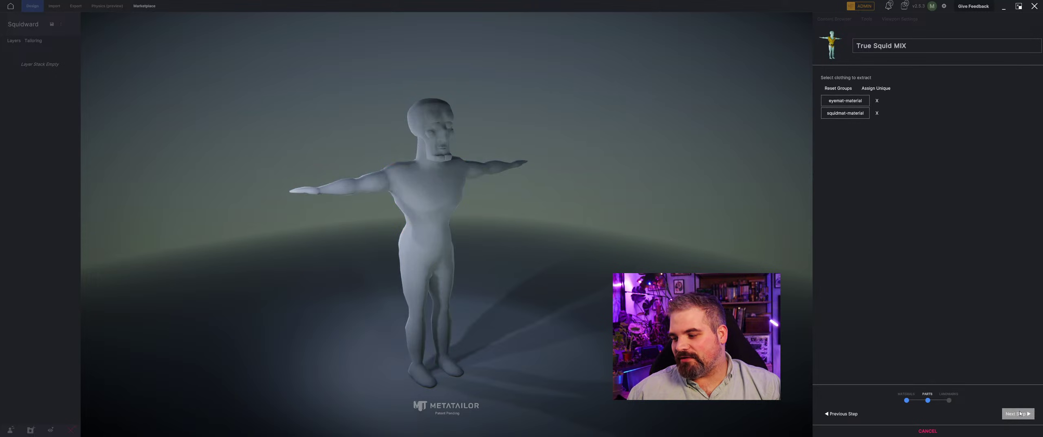
click(1019, 413)
middle_drag(496, 216, 544, 240)
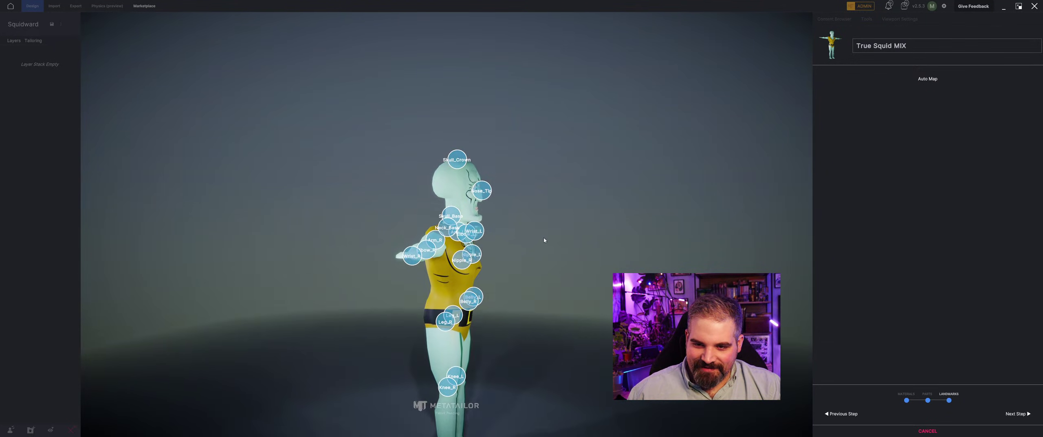
scroll(544, 240, up, 5)
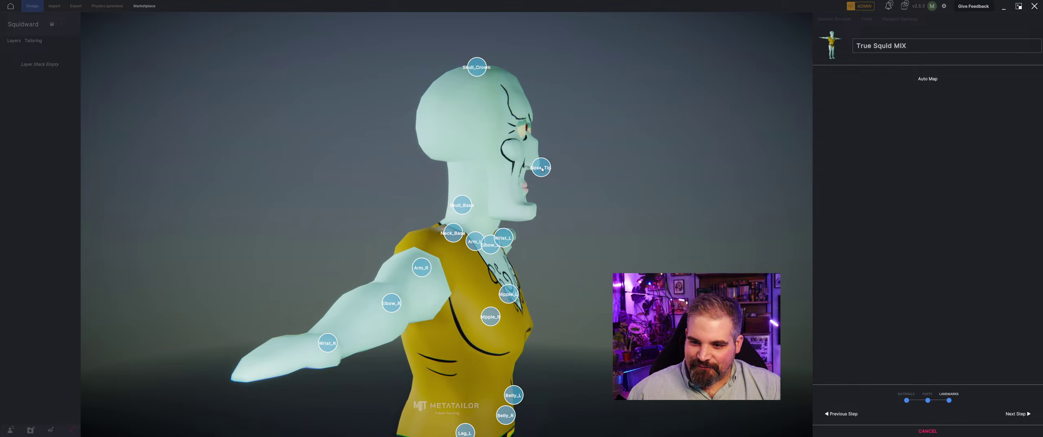
middle_drag(539, 163, 368, 164)
scroll(552, 161, up, 5)
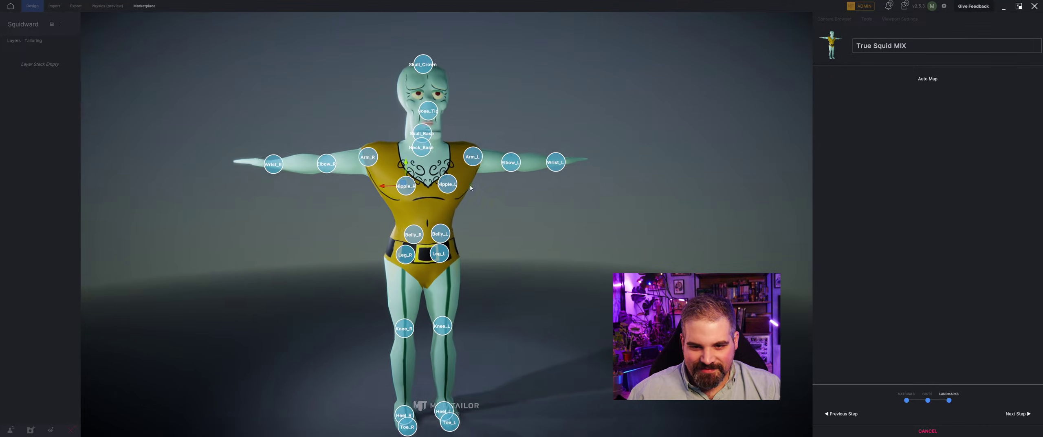
click(1011, 412)
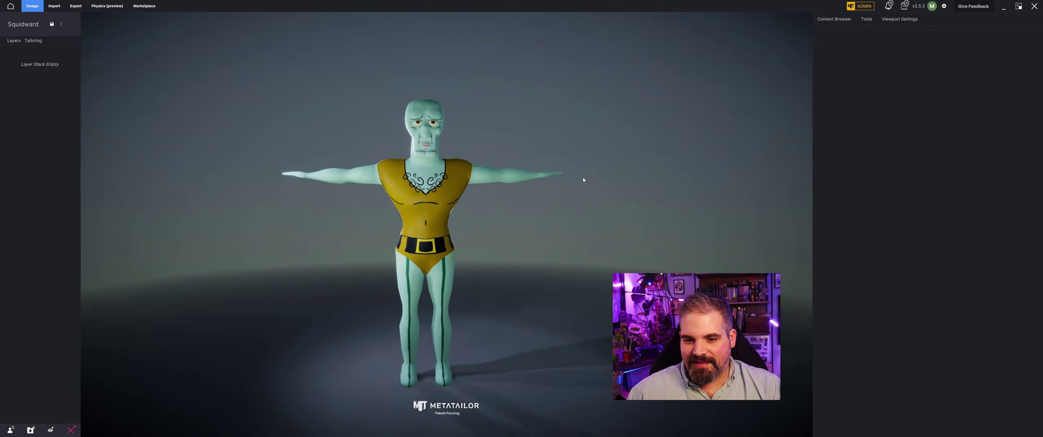
- Dress the avatar with the BB Coat and BB Hat from the saved clothing content
click(821, 22)
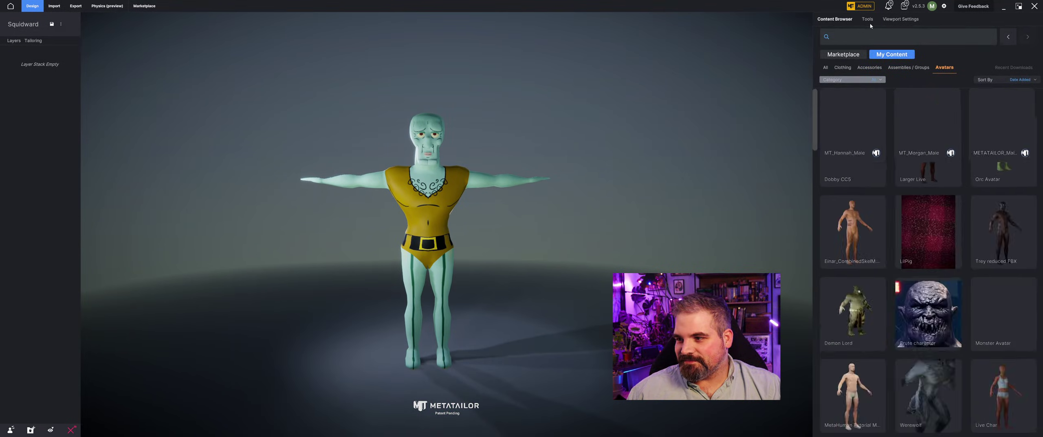
click(843, 68)
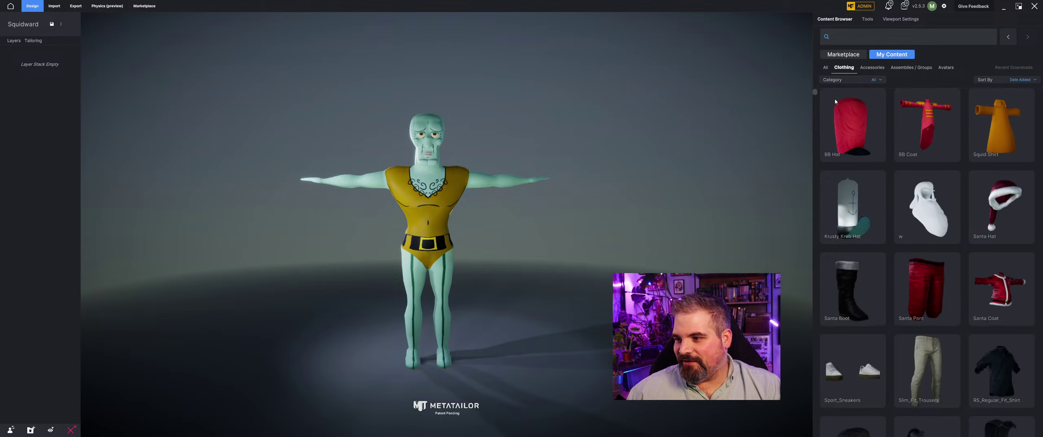
click(917, 154)
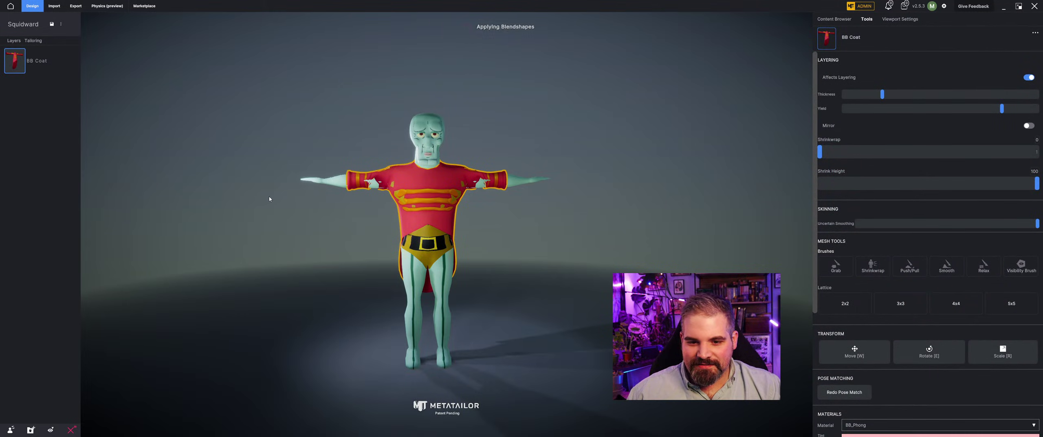
middle_drag(269, 199, 414, 198)
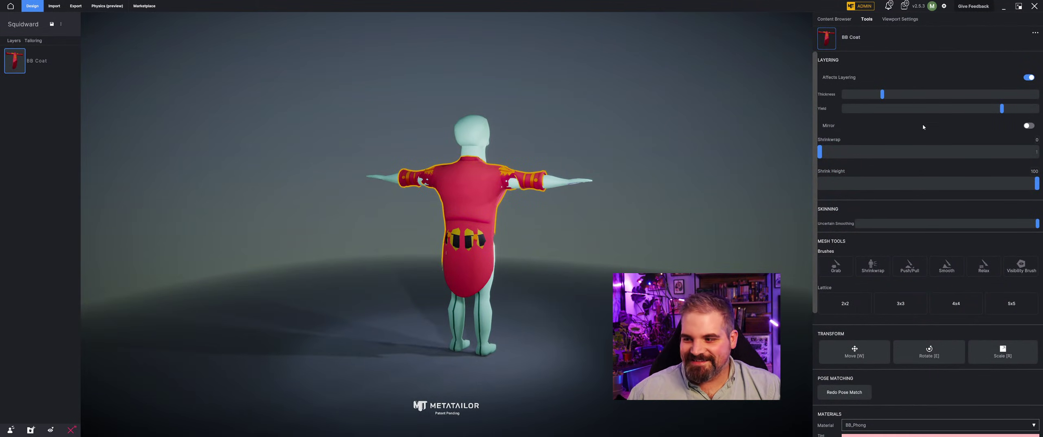
click(842, 19)
click(864, 134)
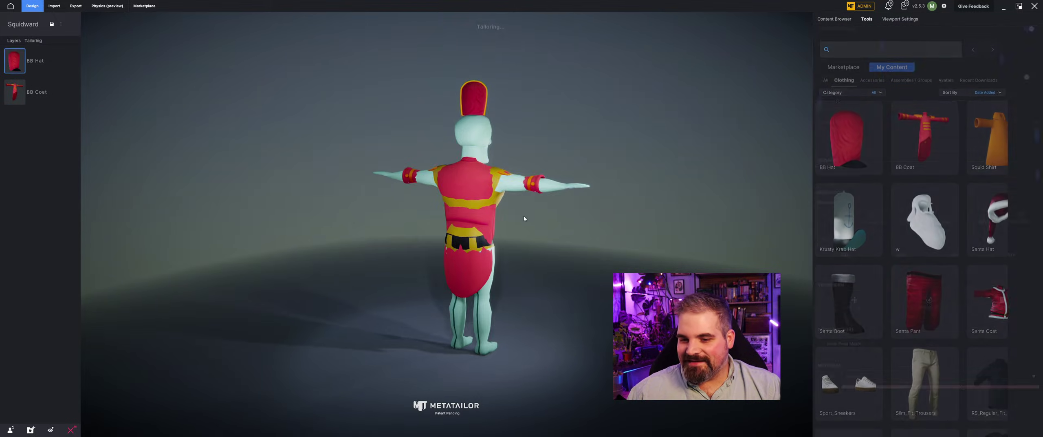
- Sculpt the layered version of the BB Coat with the Grab brush, pulling both sleeves outward over the exposed upper arms
mouse_move(522, 221)
middle_down()
mouse_move(498, 220)
mouse_move(535, 221)
middle_up()
scroll(535, 221, up, 5)
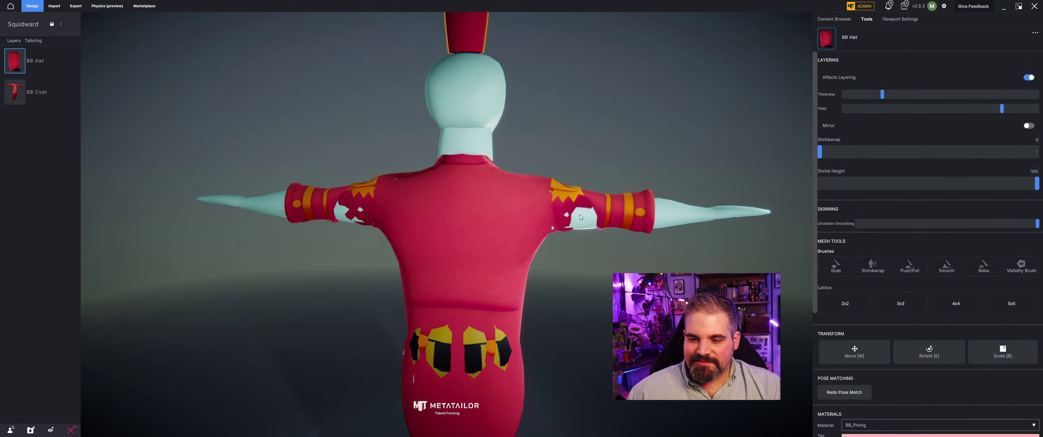
click(552, 214)
click(851, 268)
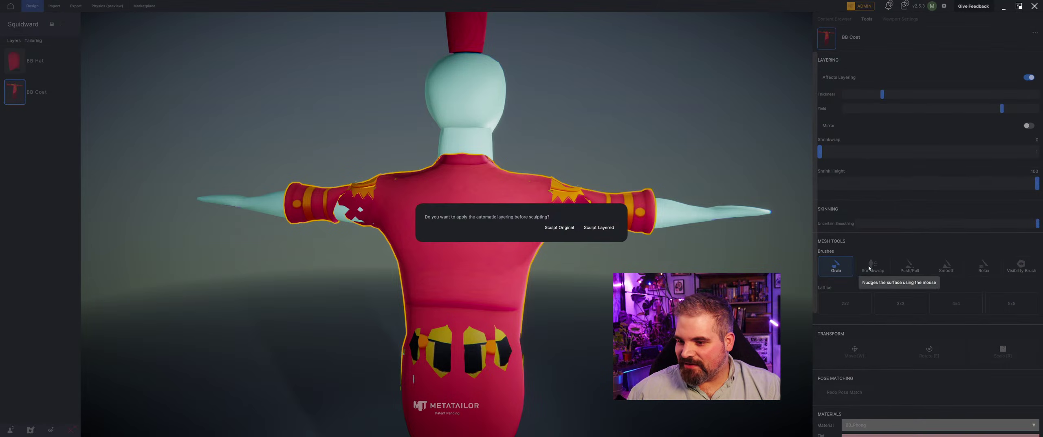
click(599, 229)
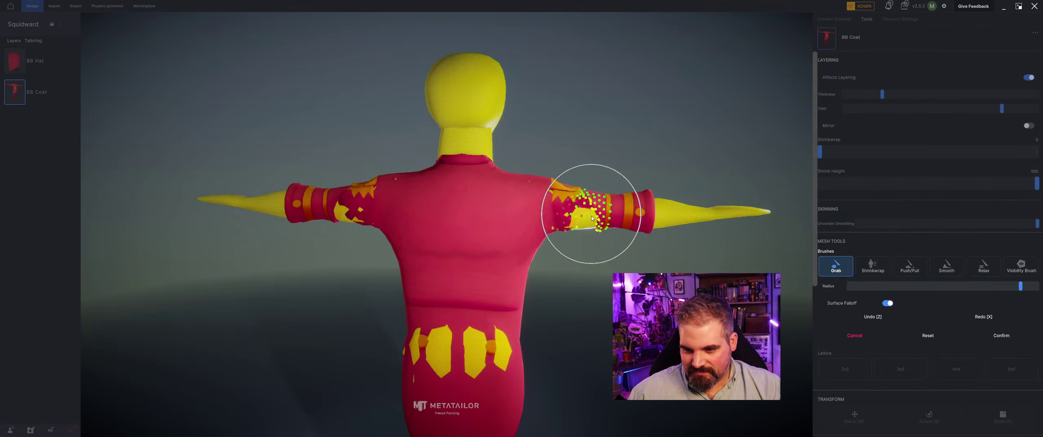
drag(584, 221, 588, 226)
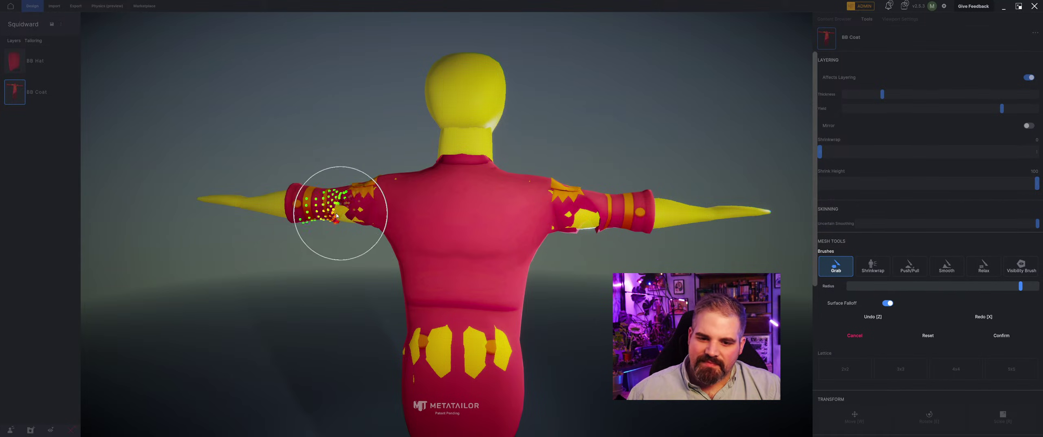
drag(346, 214, 342, 215)
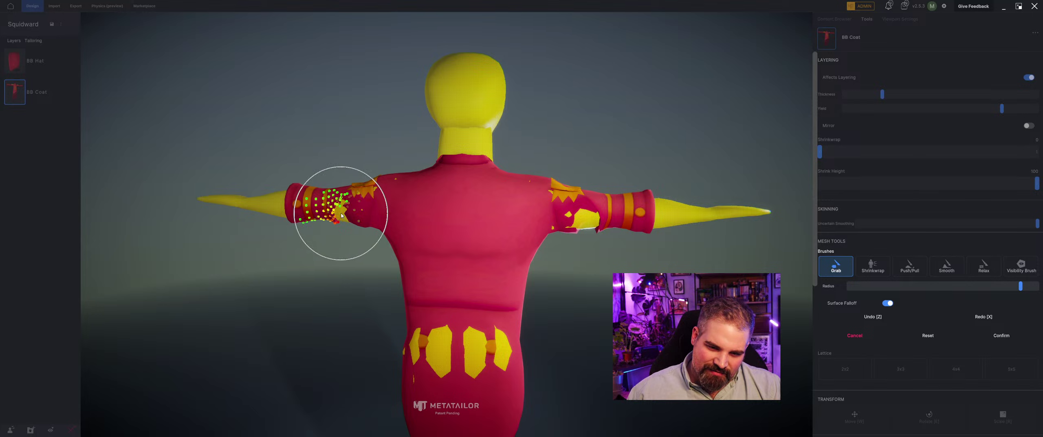
mouse_move(342, 216)
middle_down()
mouse_move(506, 178)
mouse_move(489, 209)
middle_up()
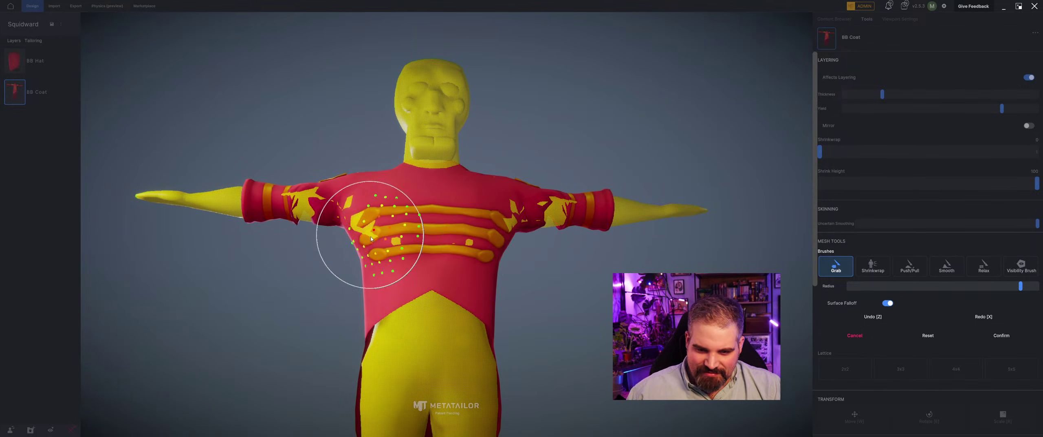
middle_drag(371, 238, 368, 267)
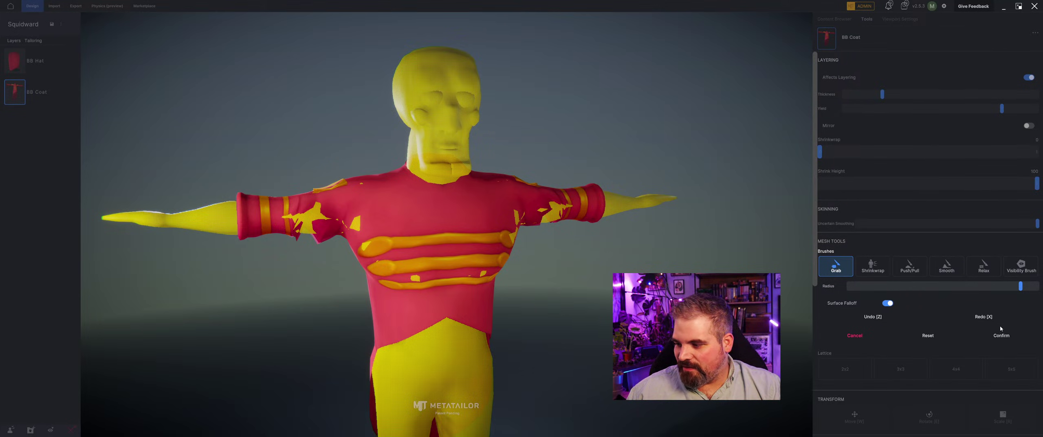
- Smooth the BB Coat's sleeves around the upper arms with the Smooth brush and confirm the sculpt
click(946, 267)
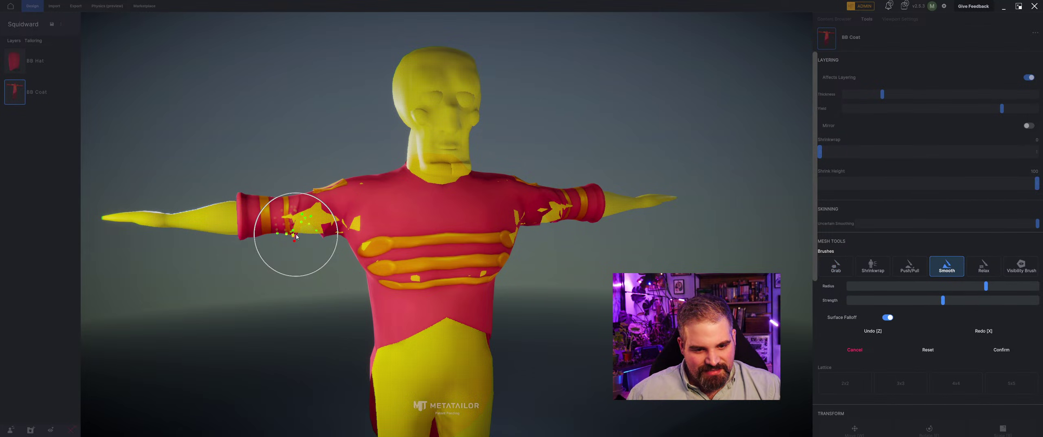
mouse_move(324, 216)
middle_down()
mouse_move(368, 178)
mouse_move(504, 175)
middle_up()
drag(552, 158, 582, 166)
middle_drag(582, 167, 543, 227)
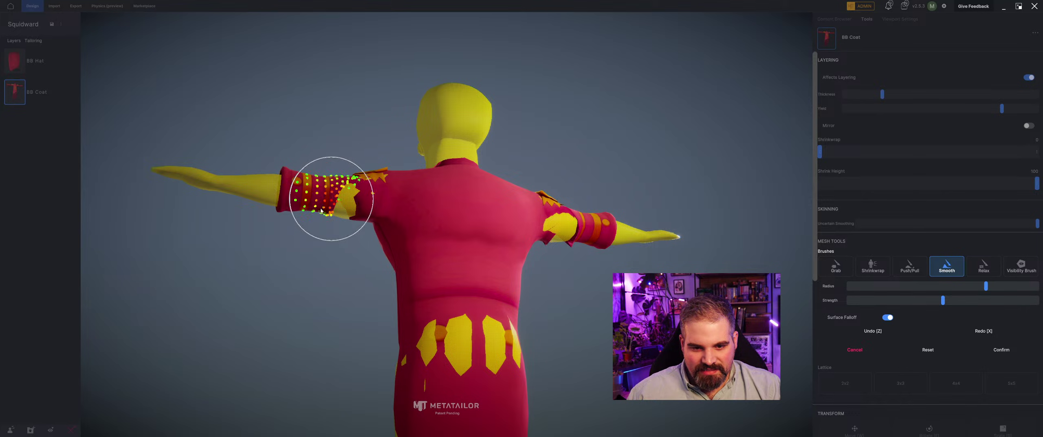
mouse_move(322, 210)
middle_down()
mouse_move(293, 242)
mouse_move(366, 220)
middle_up()
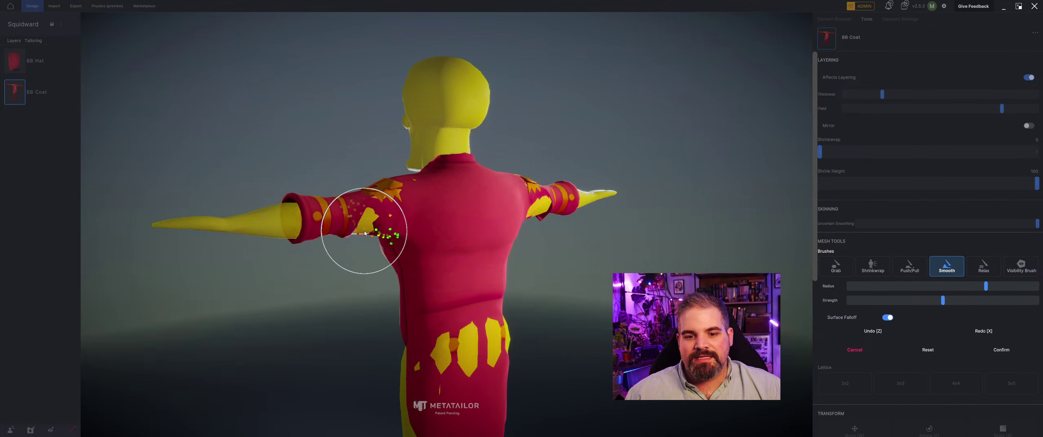
middle_drag(366, 233, 532, 209)
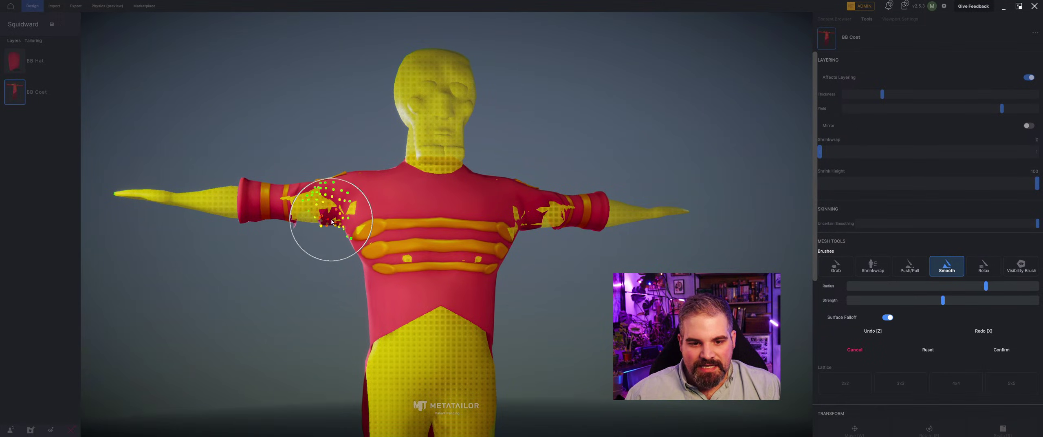
middle_drag(323, 210, 311, 222)
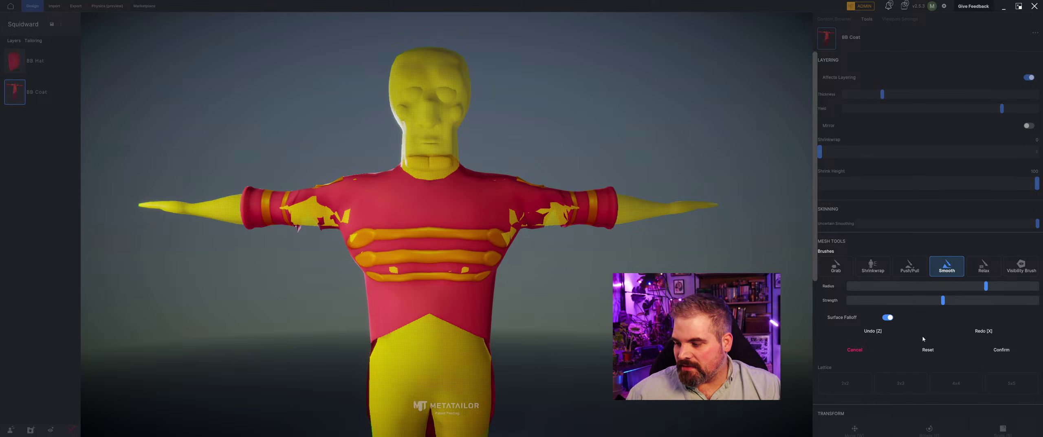
click(1001, 349)
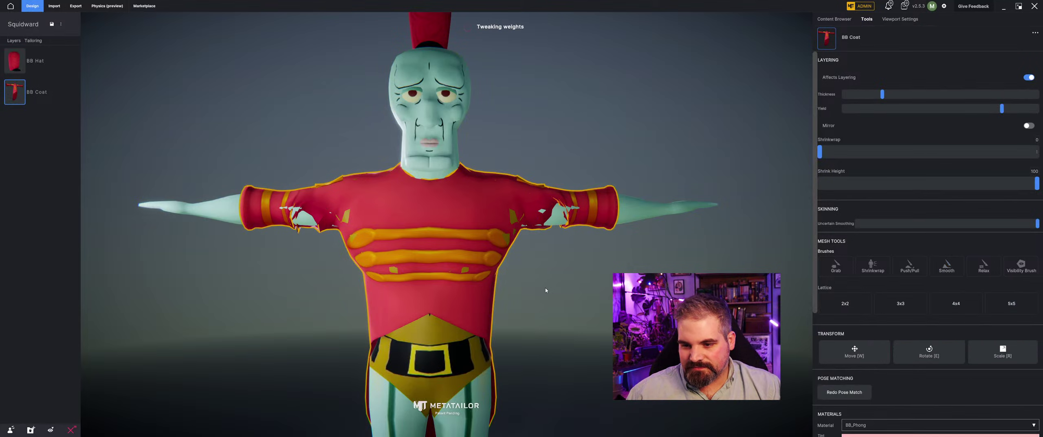
- Increase the BB Coat's layering thickness to about three quarters of its range and check the fit from behind and in front
middle_drag(558, 206, 518, 265)
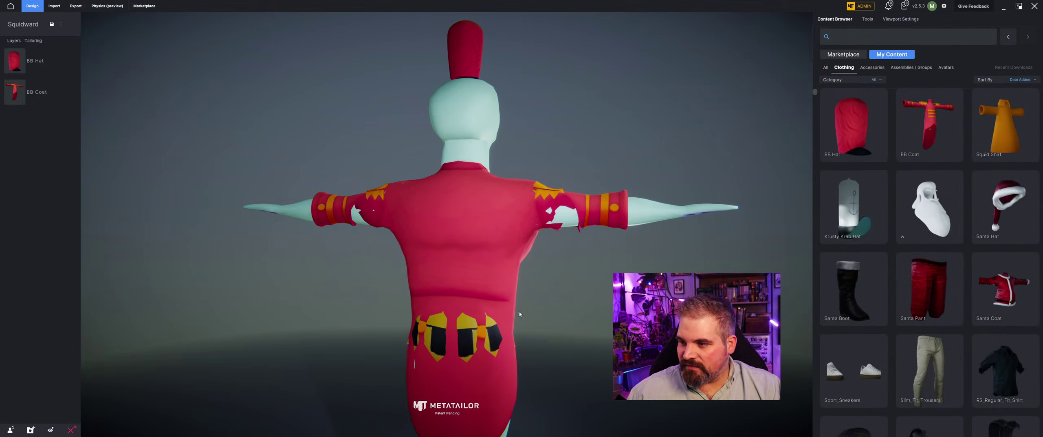
drag(882, 93, 979, 94)
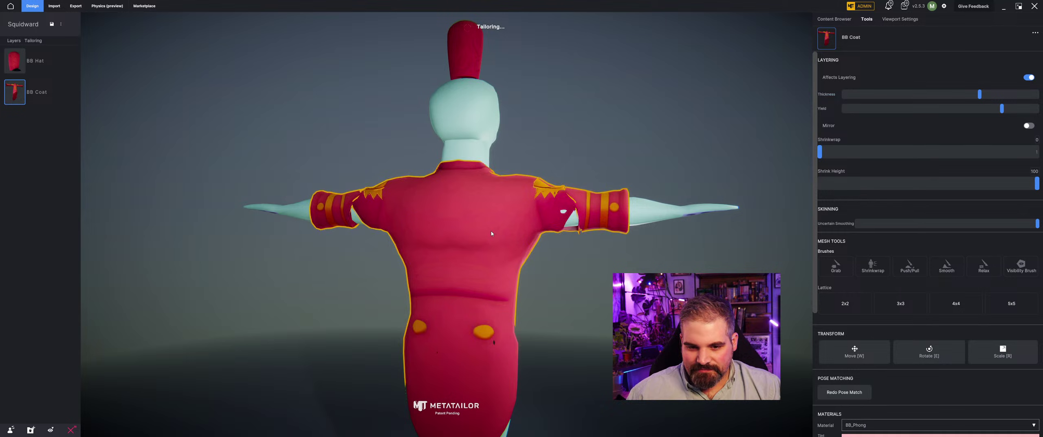
middle_drag(489, 232, 540, 326)
scroll(575, 305, down, 3)
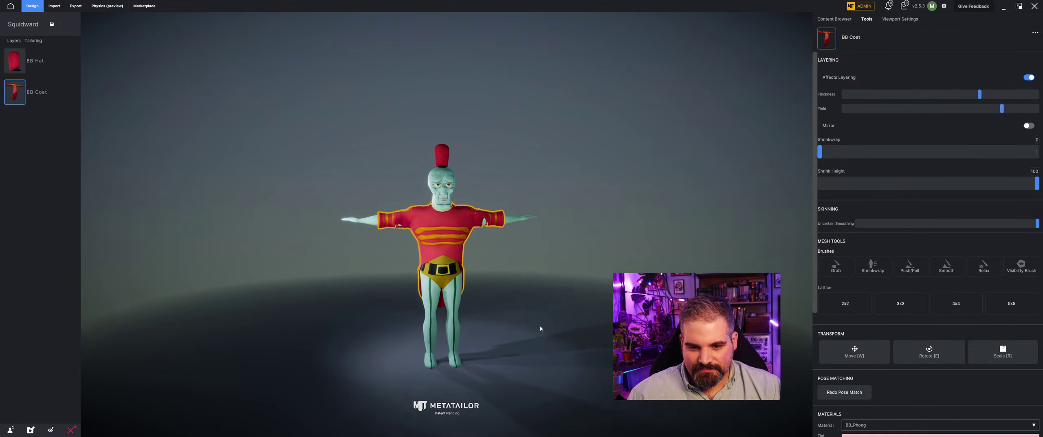
scroll(539, 326, up, 1)
- Preview the BB Coat and BB Hat in the Male Standing Idle animation and inspect the fit up close
click(900, 18)
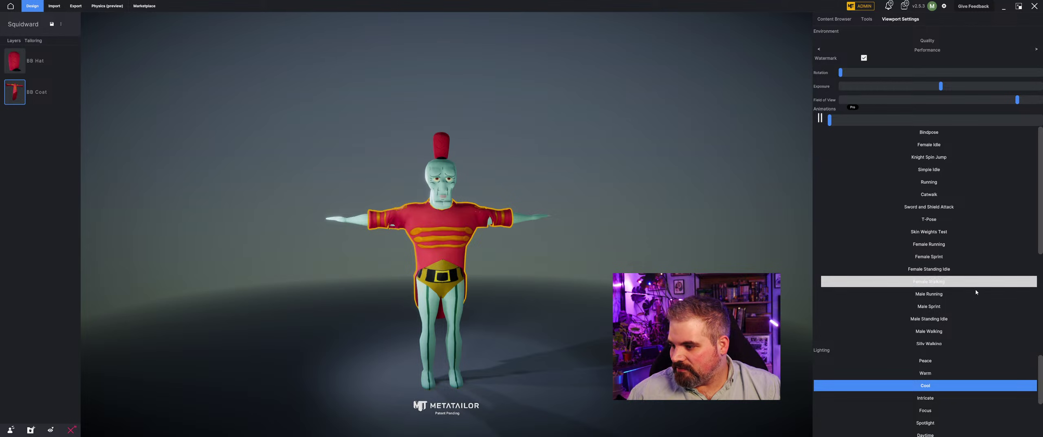
click(969, 318)
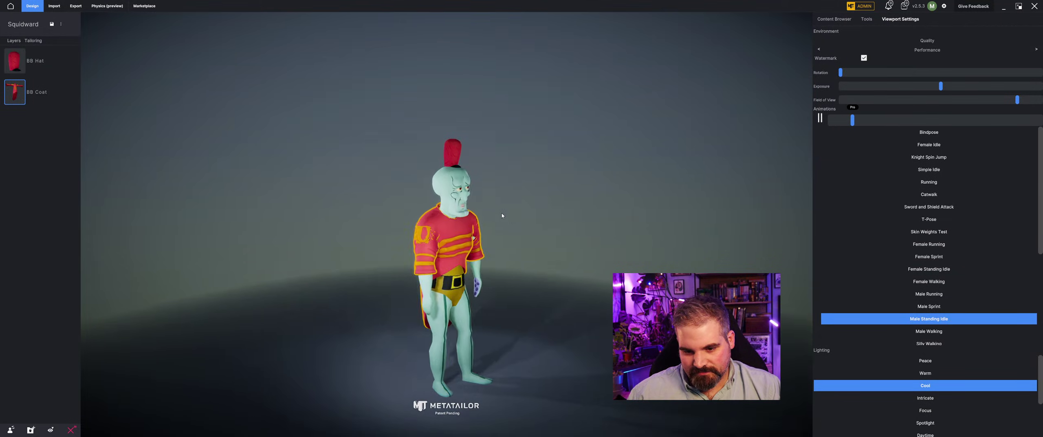
scroll(488, 214, up, 2)
middle_drag(525, 215, 559, 226)
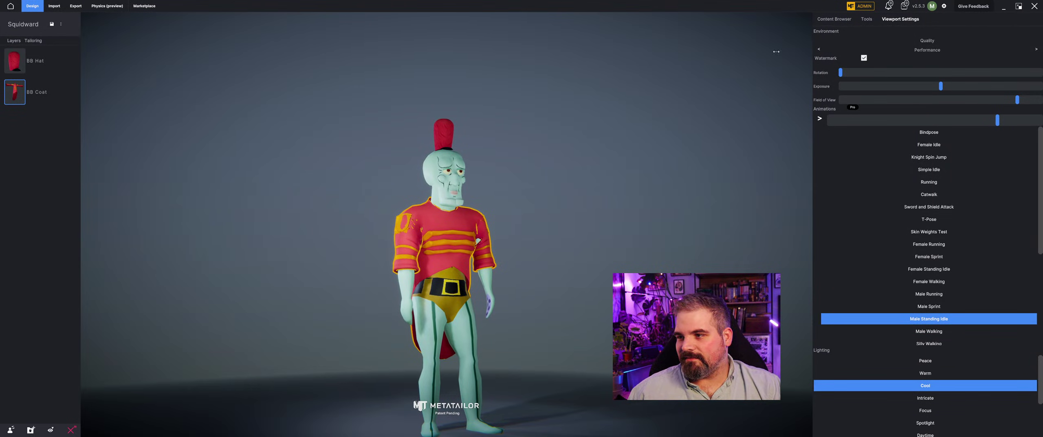
- Remove the BB Hat and the BB Coat from the avatar's layer stack
click(65, 61)
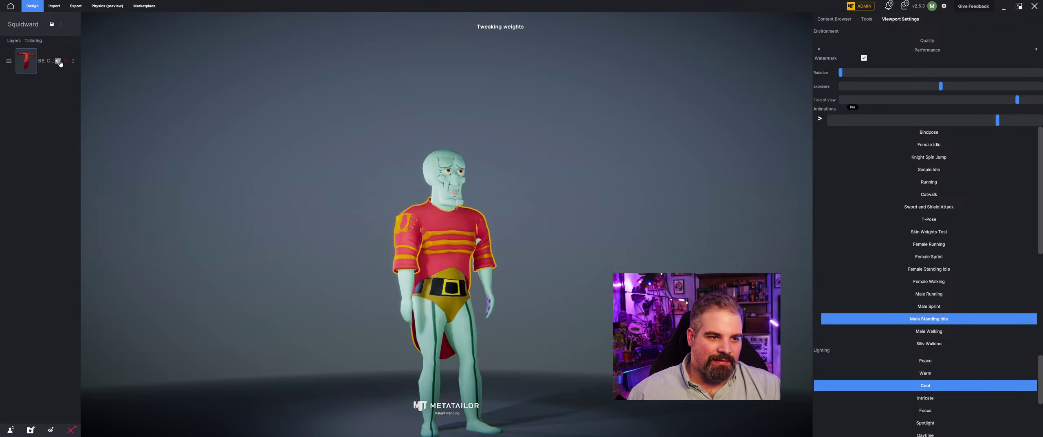
click(839, 21)
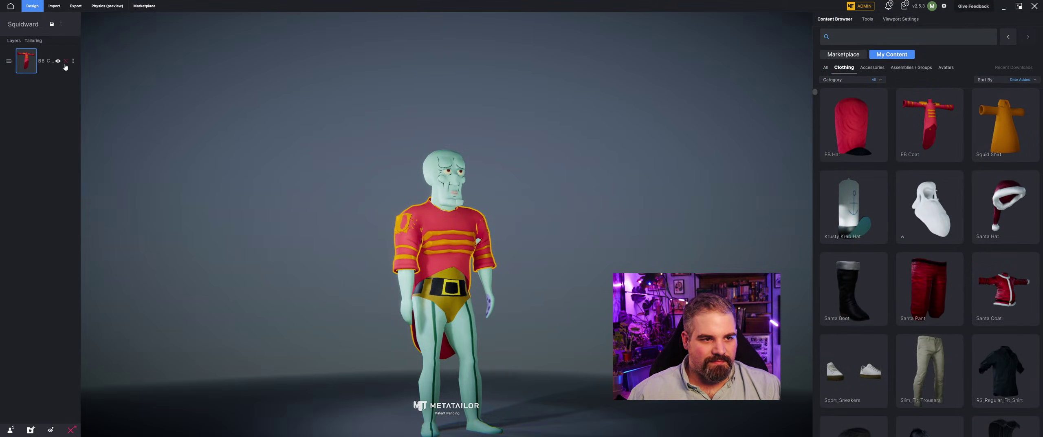
click(66, 61)
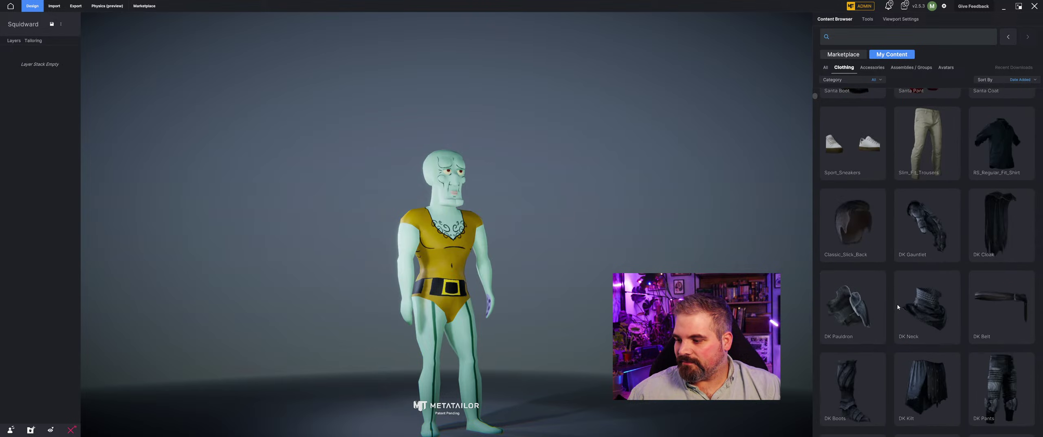
- Dress the avatar with the Death Knight outfit from the saved assemblies and groups
mouse_move(914, 316)
scroll(917, 301, down, 3)
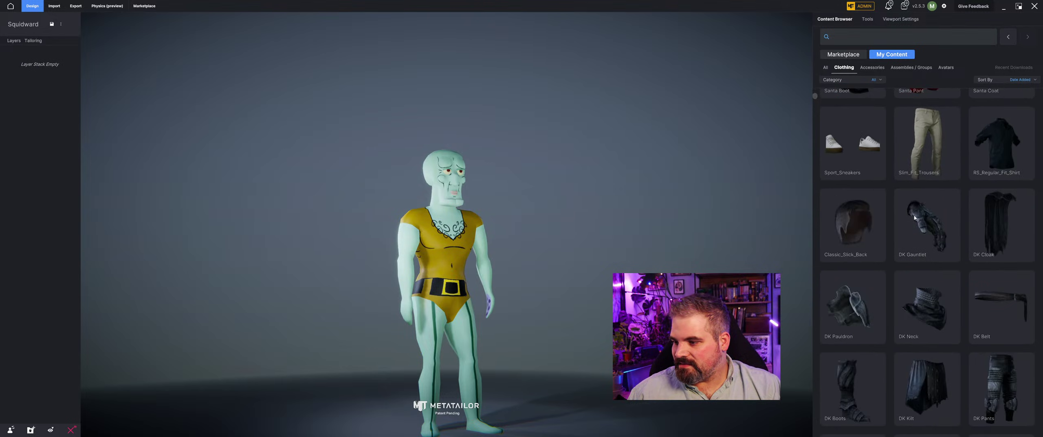
scroll(926, 262, down, 3)
click(911, 68)
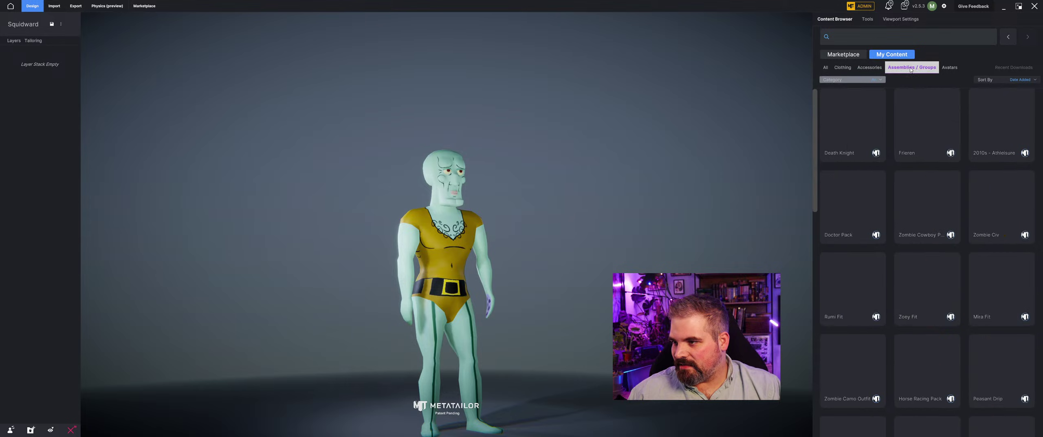
click(849, 155)
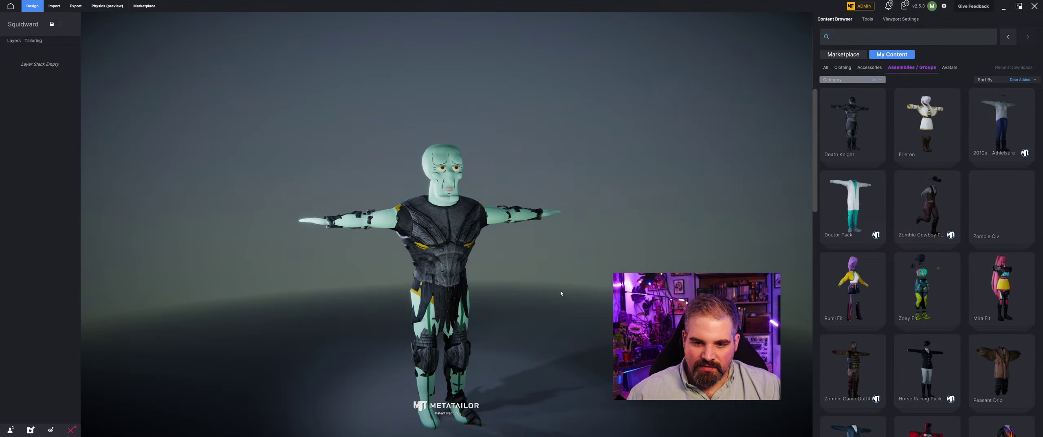
- Hide the DK Helmet and DK Neck layers of the Death Knight outfit to expose the avatar's head
mouse_move(560, 293)
mouse_down()
mouse_move(635, 299)
mouse_move(547, 302)
mouse_up()
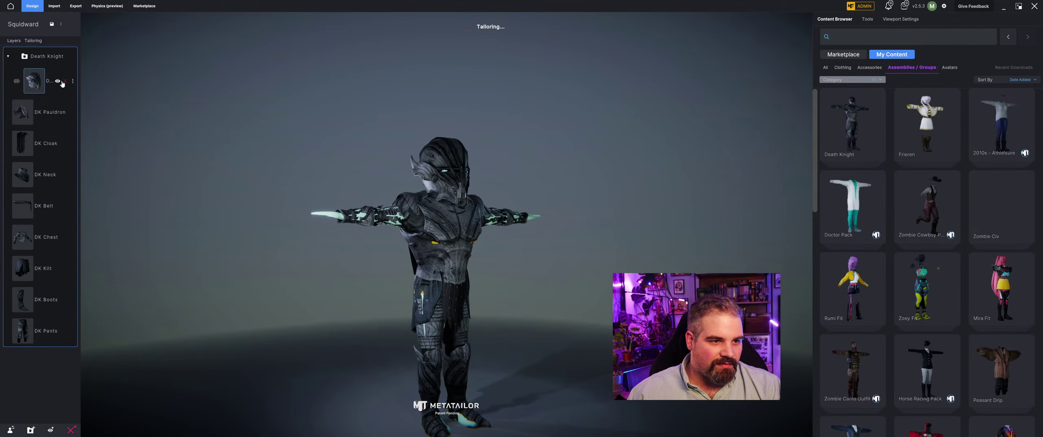
click(59, 82)
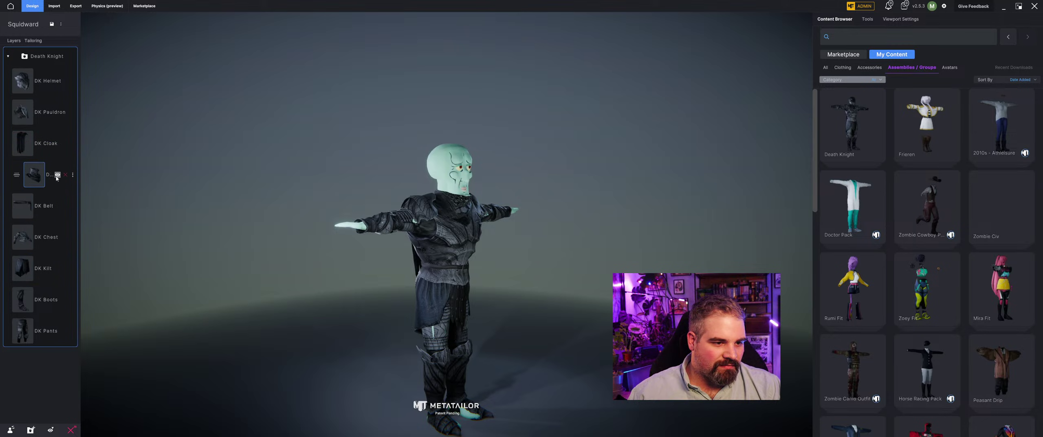
click(57, 176)
- Examine how the Death Knight armor fits the avatar's shoulders, arms and torso from several angles and distances
scroll(328, 287, up, 3)
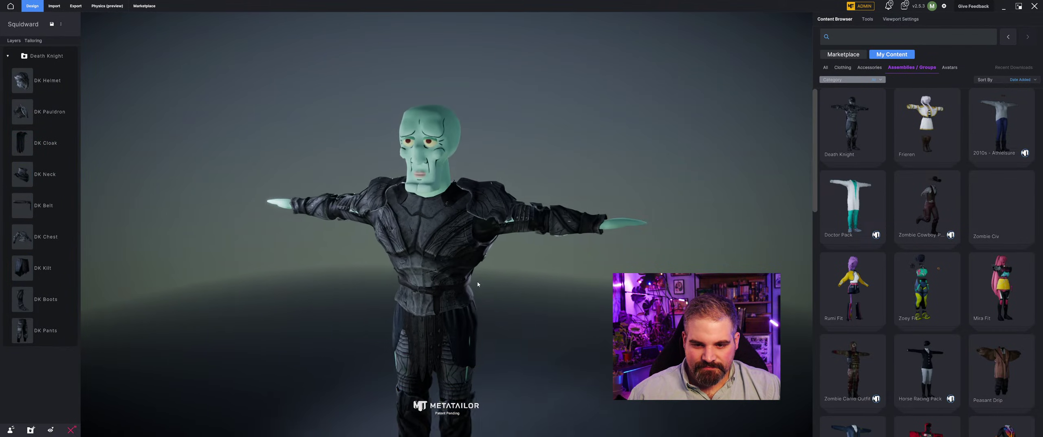
middle_drag(478, 282, 538, 226)
scroll(517, 268, down, 3)
scroll(528, 212, up, 1)
scroll(539, 229, up, 2)
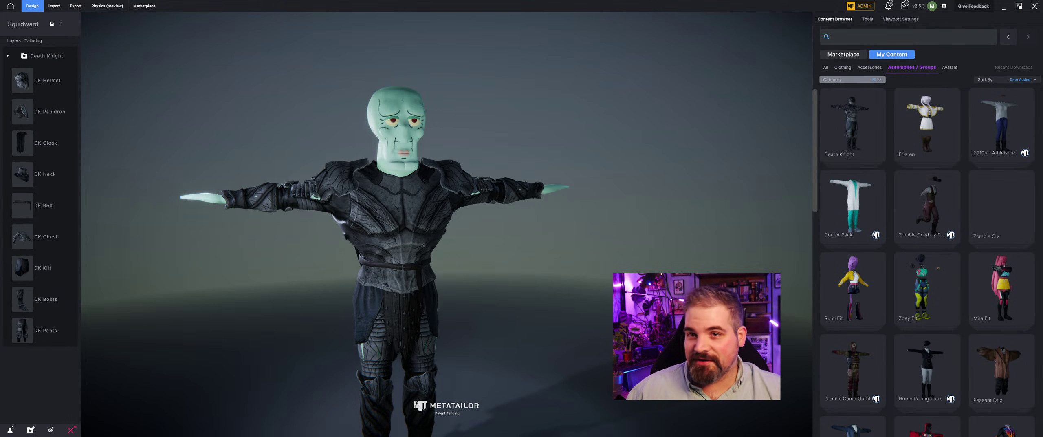
middle_drag(703, 187, 501, 163)
scroll(520, 201, up, 3)
middle_drag(520, 200, 571, 210)
- Play the Male Walking animation on the armored avatar, pause it mid-stride and save the project
click(949, 69)
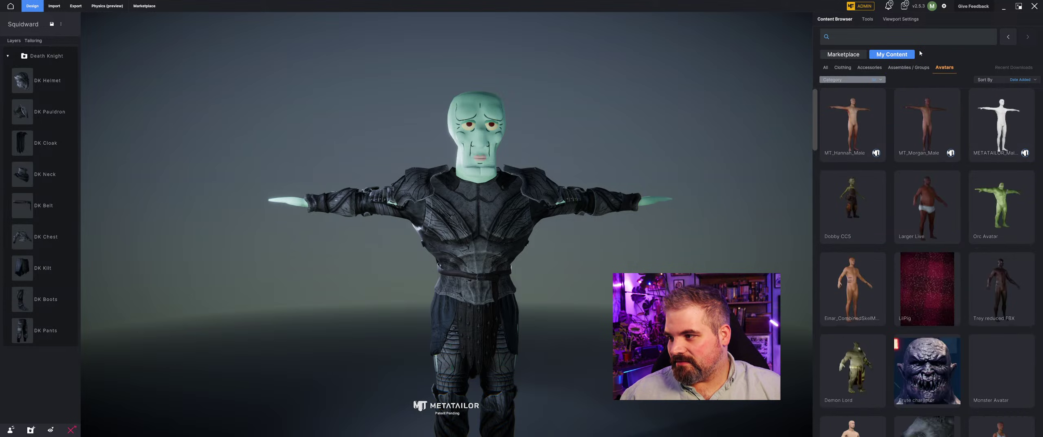
click(886, 23)
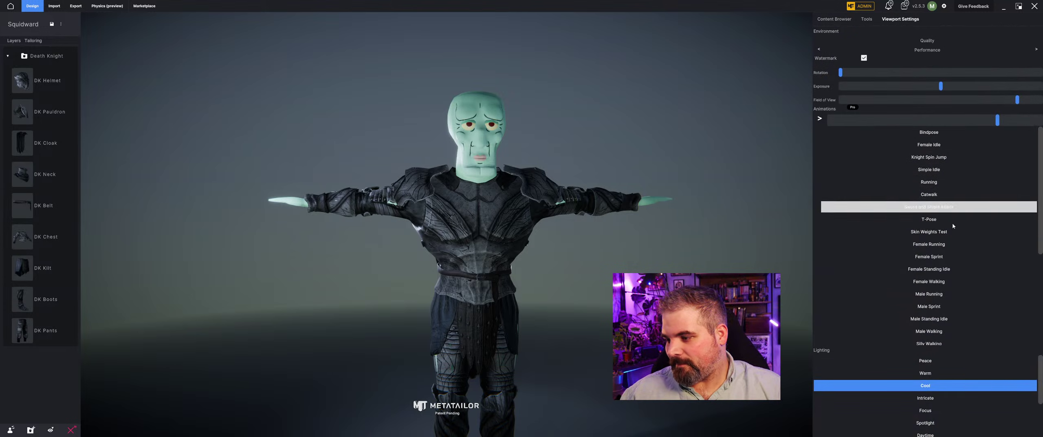
scroll(952, 224, down, 5)
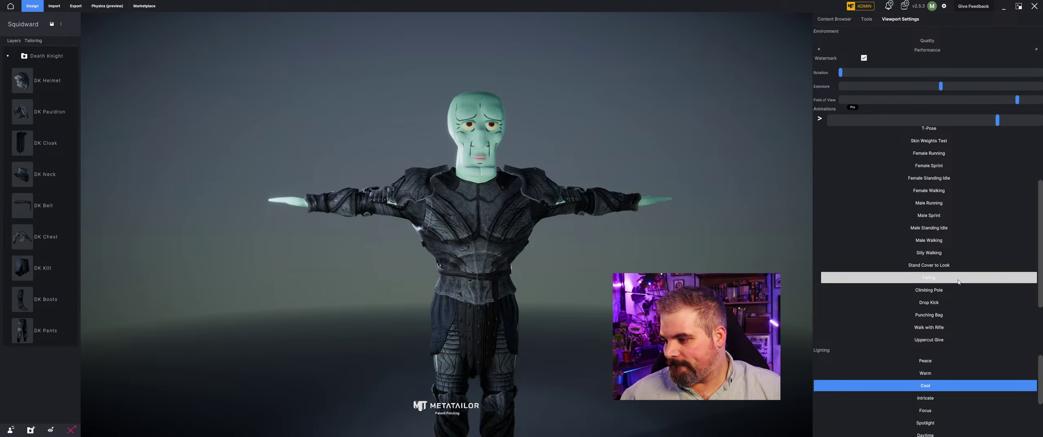
click(945, 240)
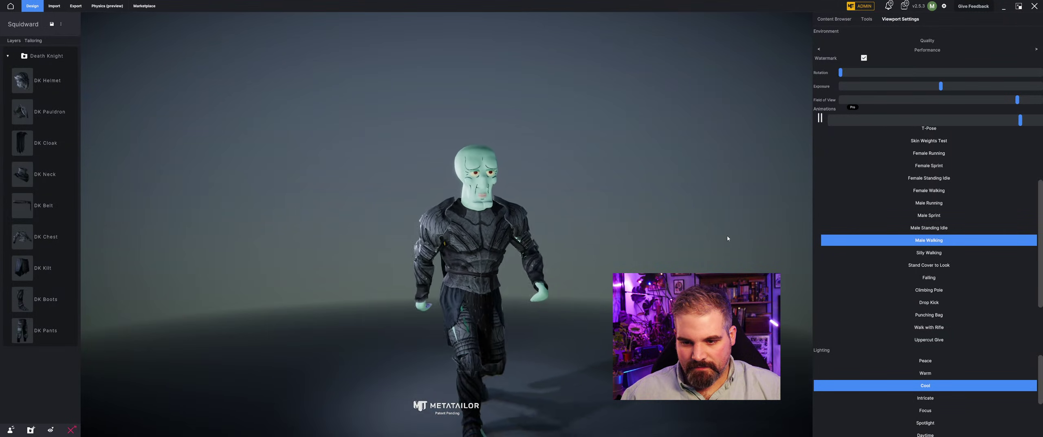
click(820, 119)
middle_drag(603, 175, 567, 162)
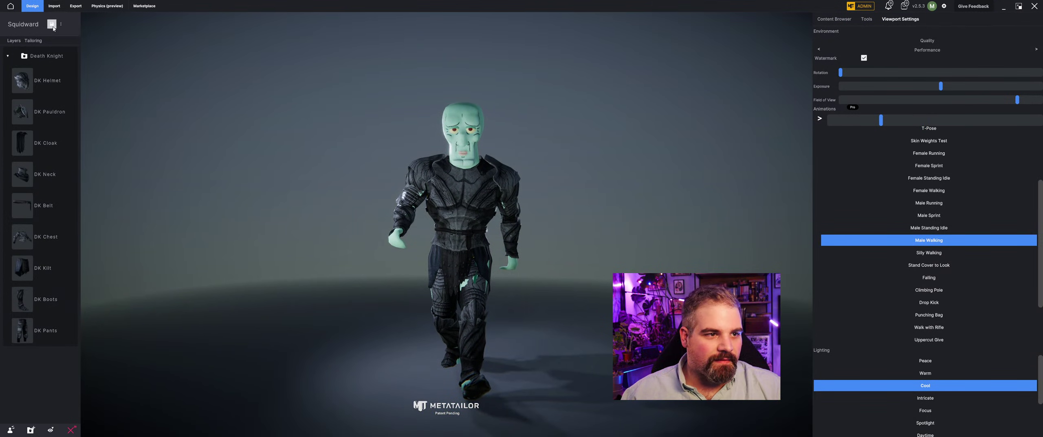
key(ctrl+s)
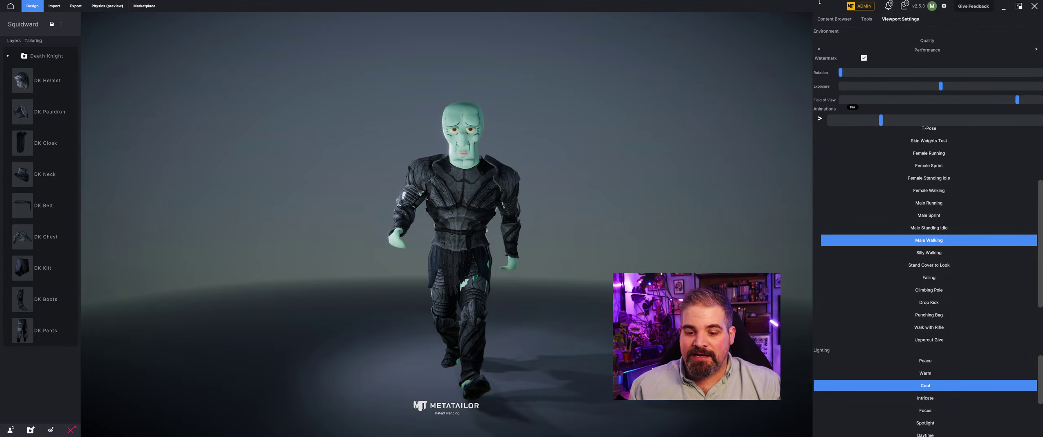
- Capture a screenshot region framing the walking avatar's full body in a side view
mouse_move(541, 114)
middle_down()
mouse_move(538, 123)
mouse_move(566, 129)
mouse_move(492, 128)
mouse_move(534, 104)
mouse_move(537, 120)
middle_up()
scroll(493, 127, down, 1)
key(super+shift+s)
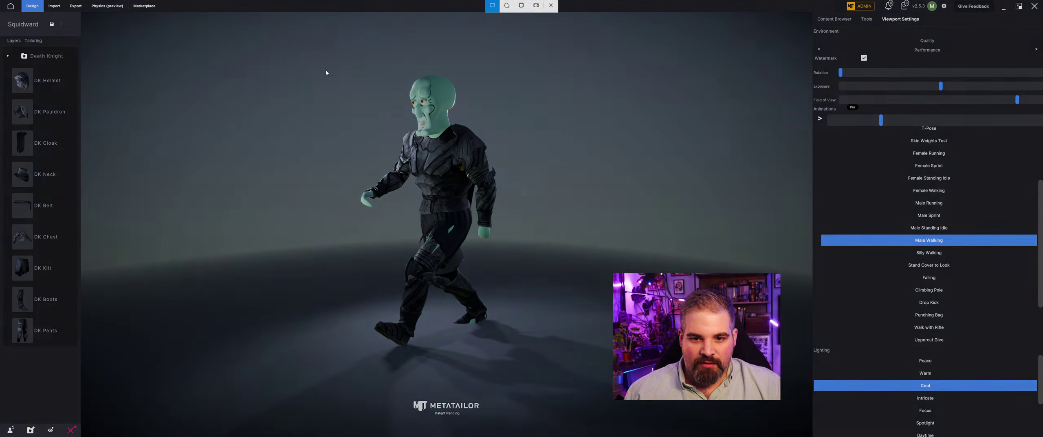
drag(336, 62, 522, 360)
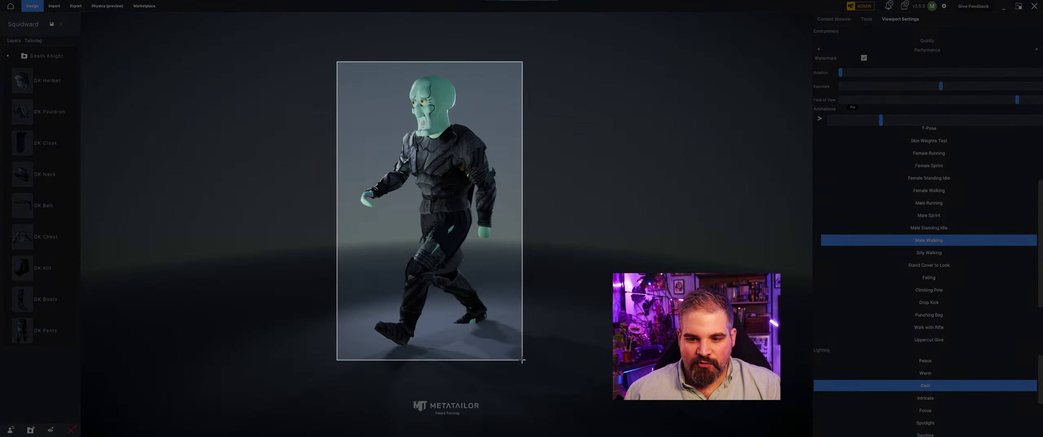